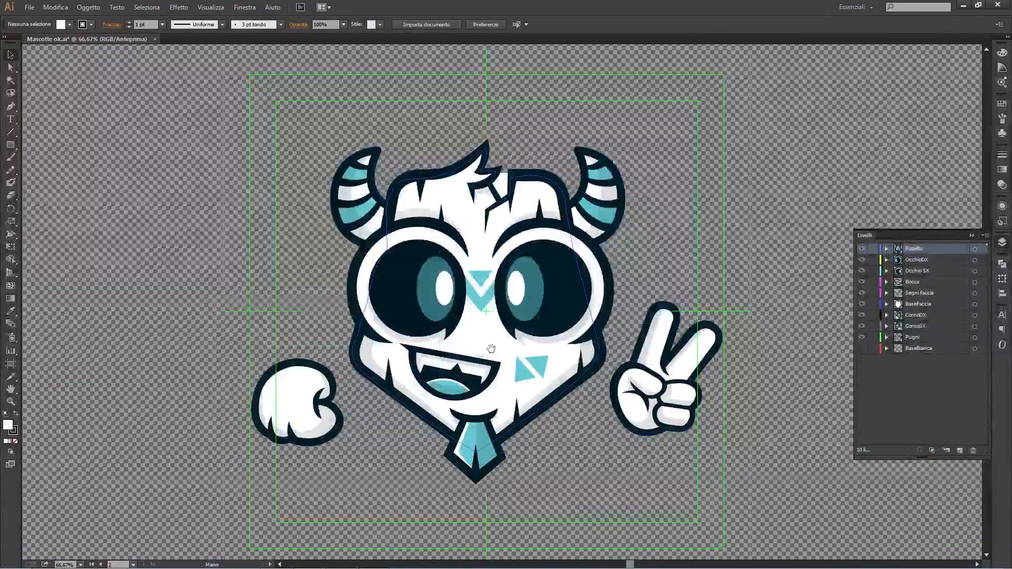
Step: Toggle the visibility of the mascot's layers off and on again to examine how the artwork is separated
{"action": "left_click_drag", "start_coordinate": [491, 349], "coordinate": [478, 332]}
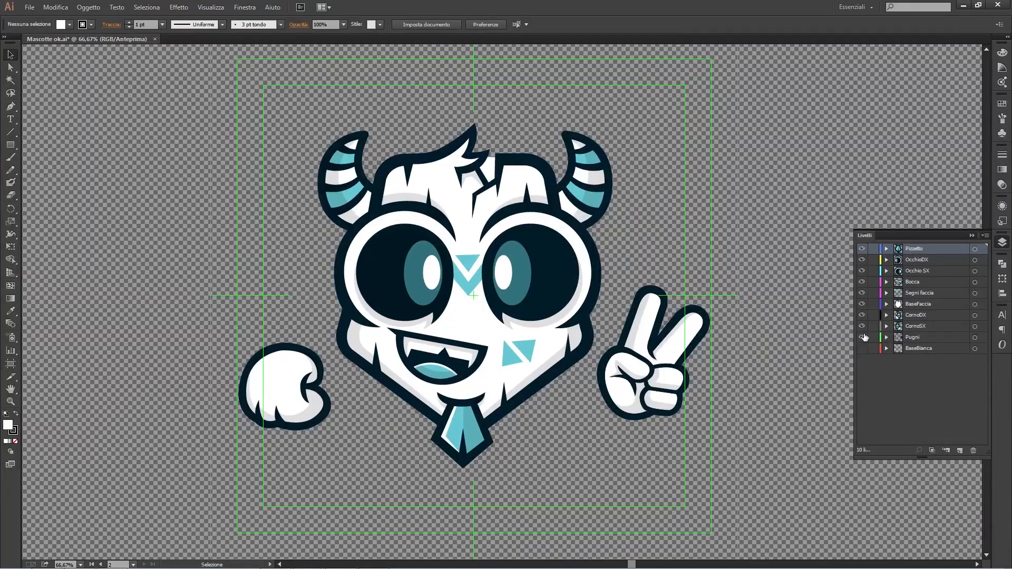
{"action": "left_click_drag", "start_coordinate": [862, 327], "coordinate": [862, 250]}
{"action": "key", "text": "ctrl+y"}
{"action": "left_click_drag", "start_coordinate": [862, 249], "coordinate": [865, 310]}
{"action": "left_click", "coordinate": [863, 260]}
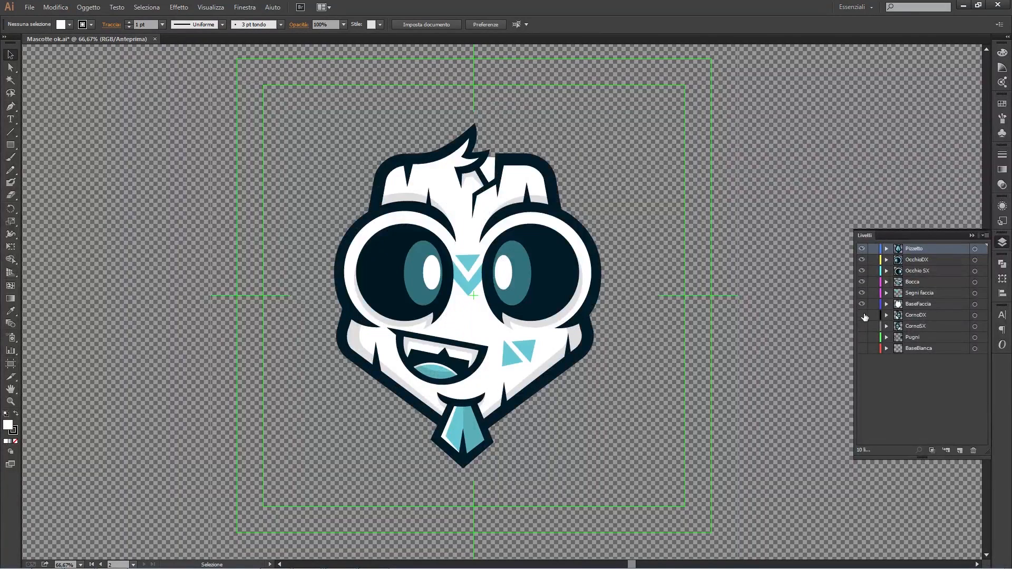
{"action": "left_click", "coordinate": [863, 316]}
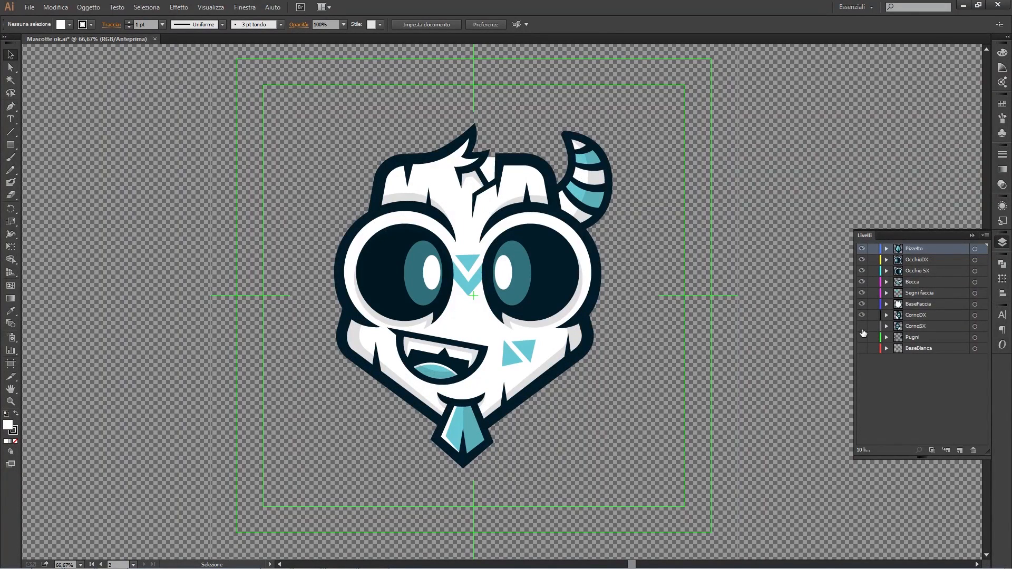
{"action": "left_click", "coordinate": [862, 327]}
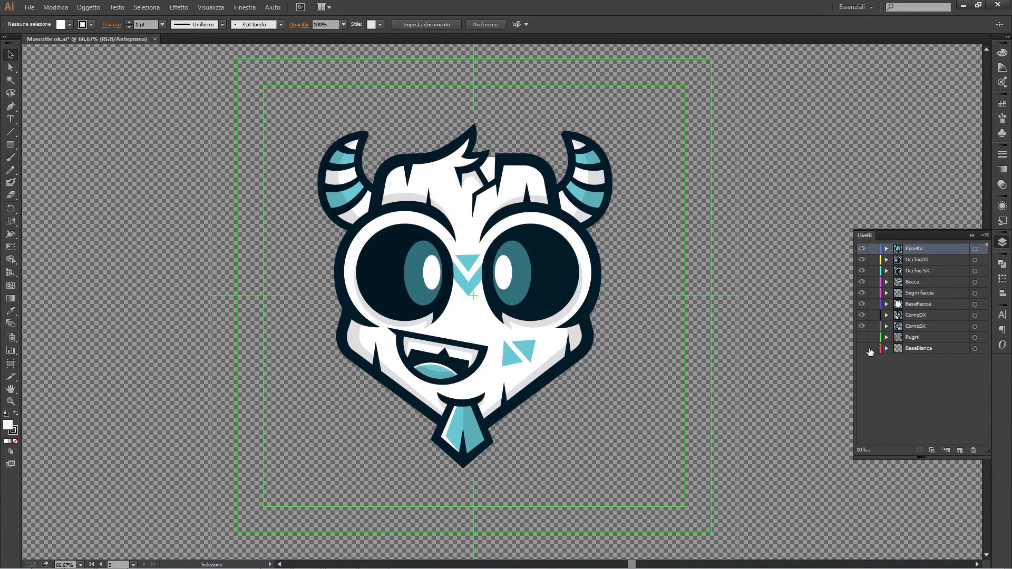
{"action": "left_click", "coordinate": [862, 338]}
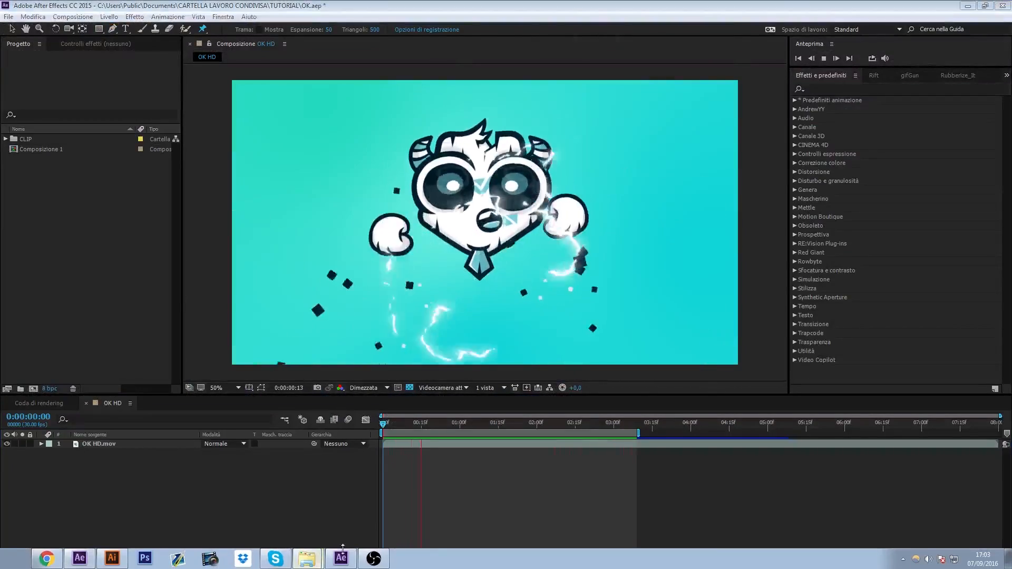
Step: Switch to After Effects and create a project folder named IMG
{"action": "left_click", "coordinate": [86, 280]}
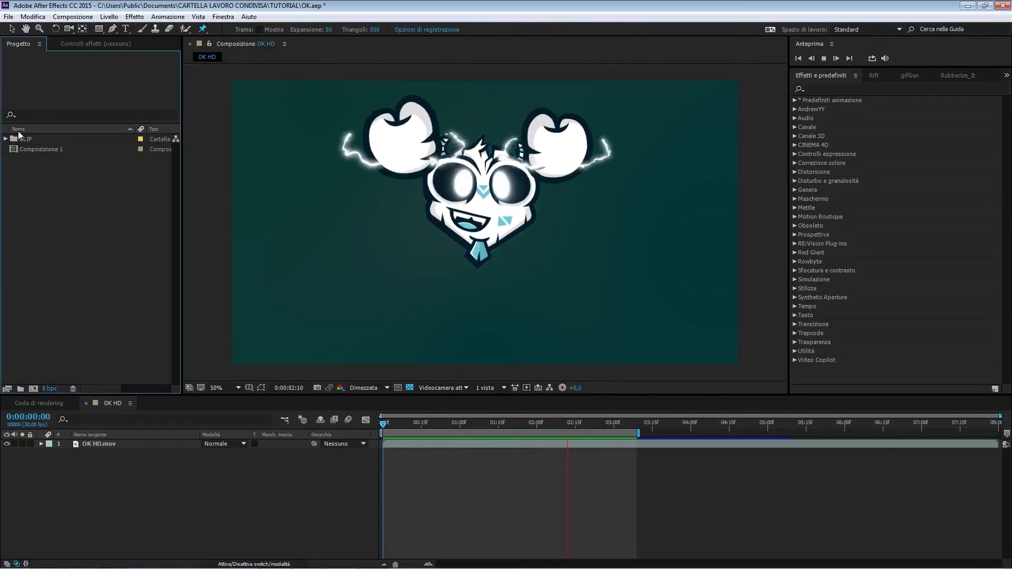
{"action": "left_click", "coordinate": [20, 388]}
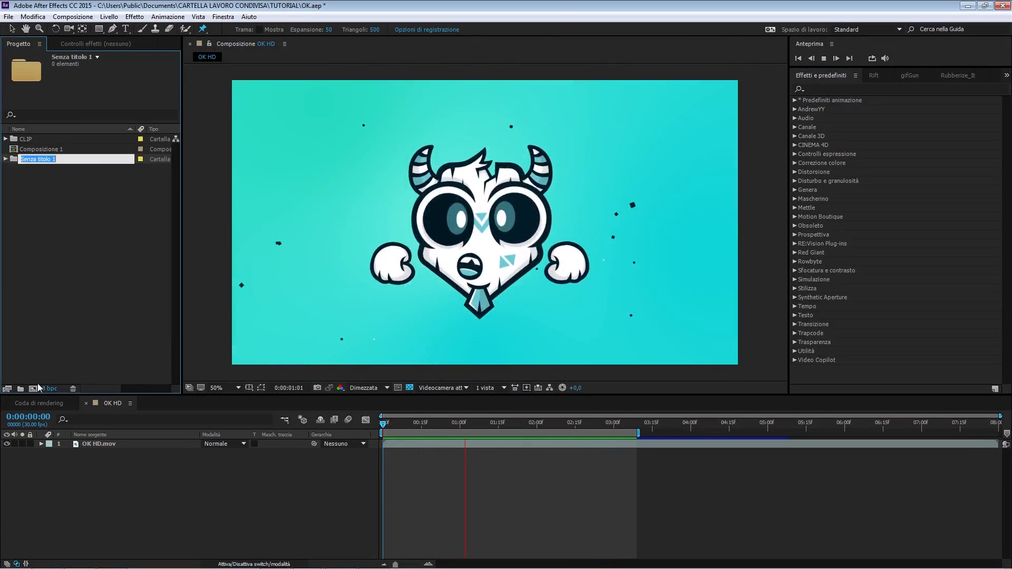
{"action": "type", "text": "IMG"}
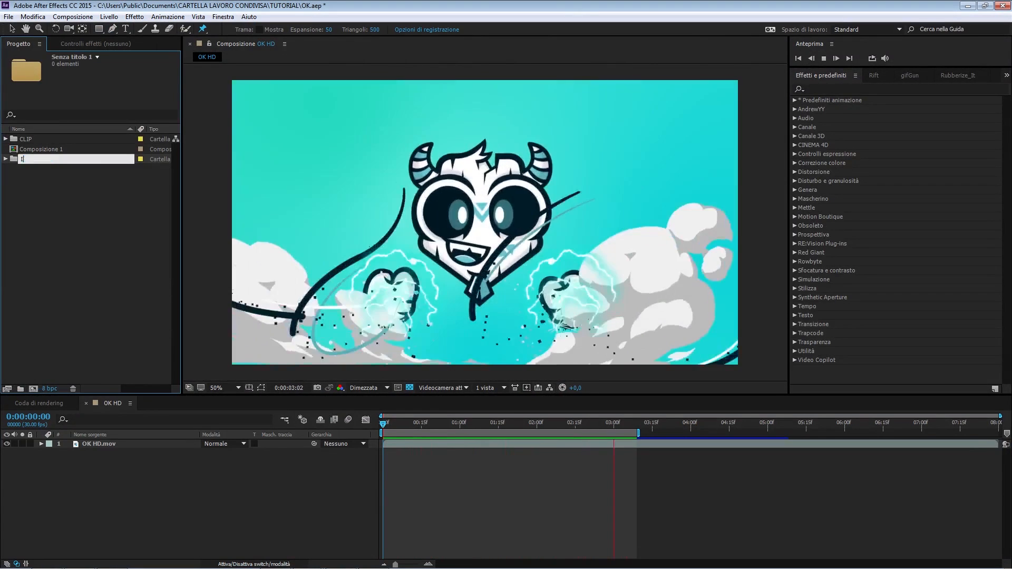
{"action": "key", "text": "Return"}
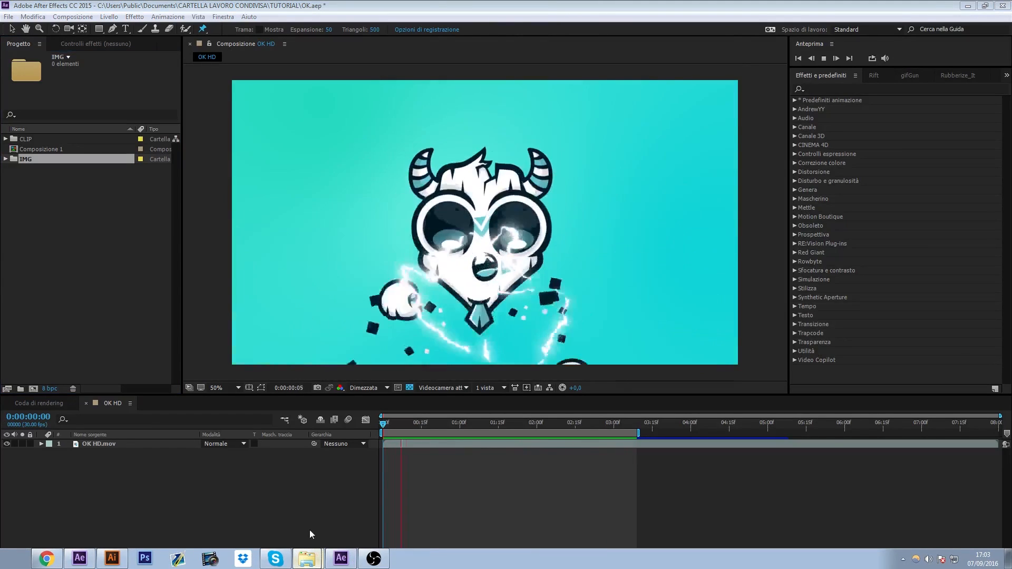
Step: Import all nine .ai files from the TUTORIAL > IMG > Scorp folder into the project's IMG folder and expand it
{"action": "left_click", "coordinate": [308, 530]}
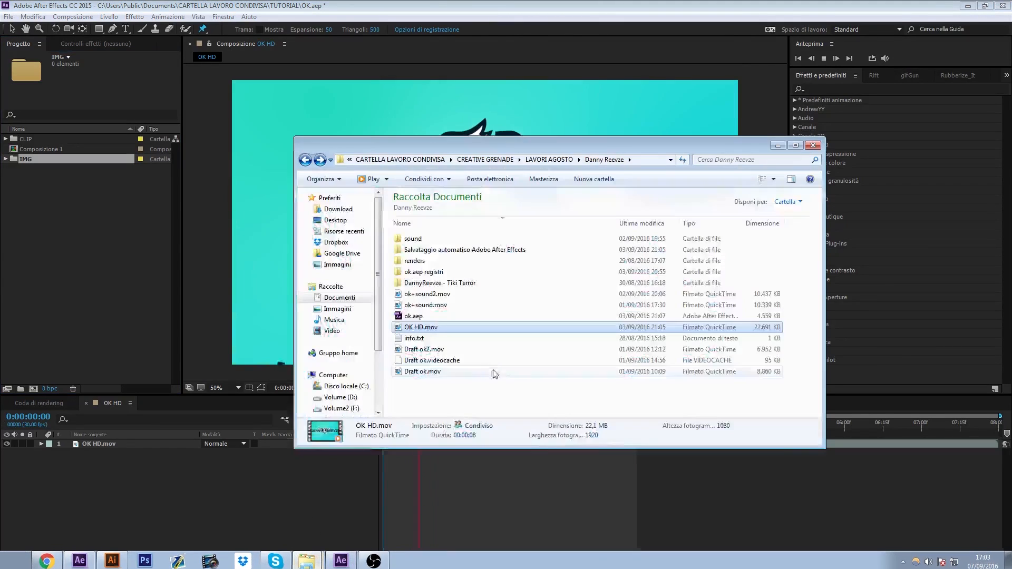
{"action": "left_click", "coordinate": [307, 559]}
{"action": "left_click", "coordinate": [307, 513]}
{"action": "left_click_drag", "start_coordinate": [456, 351], "coordinate": [409, 225]}
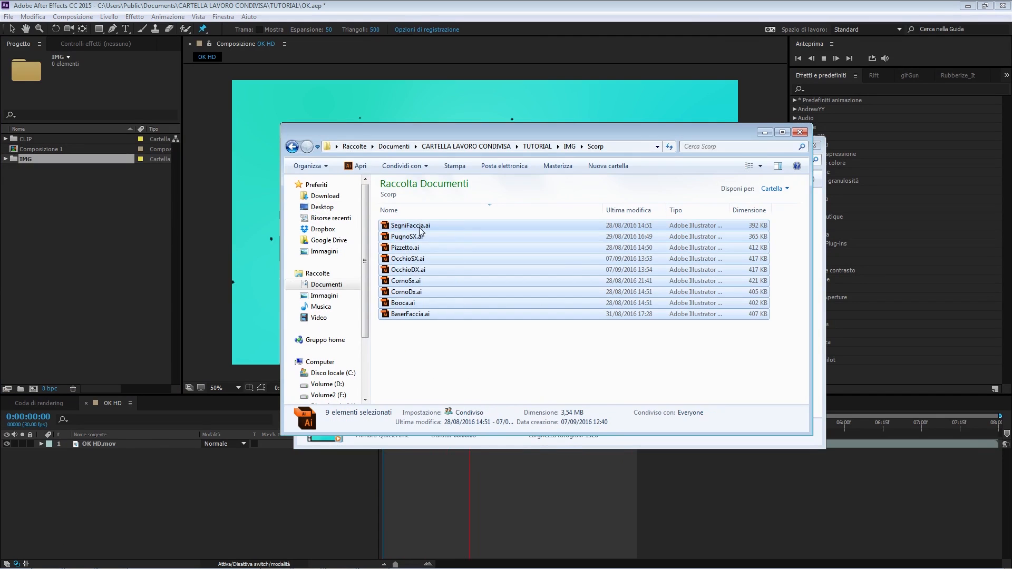
{"action": "left_click", "coordinate": [763, 134]}
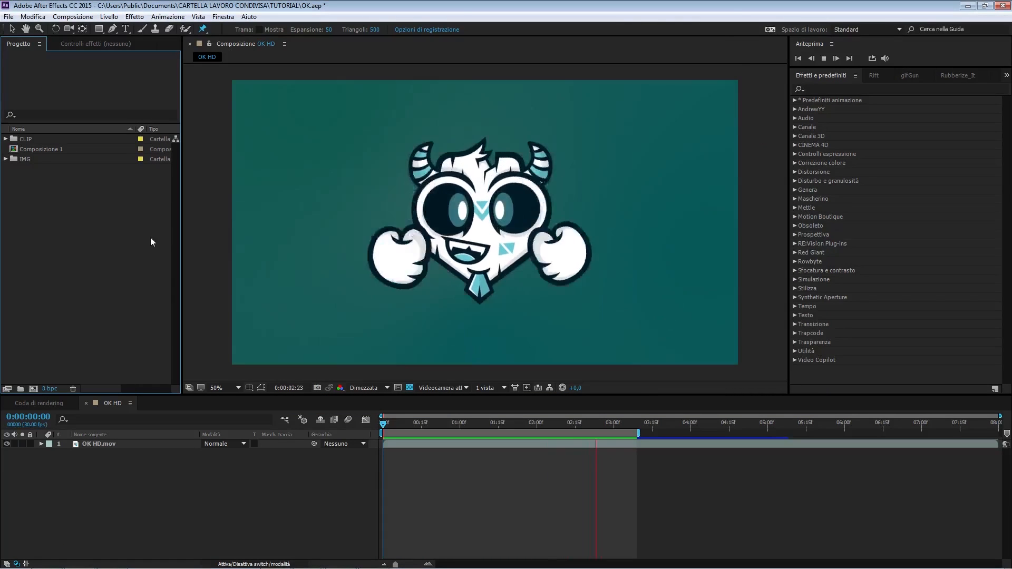
{"action": "left_click", "coordinate": [6, 160]}
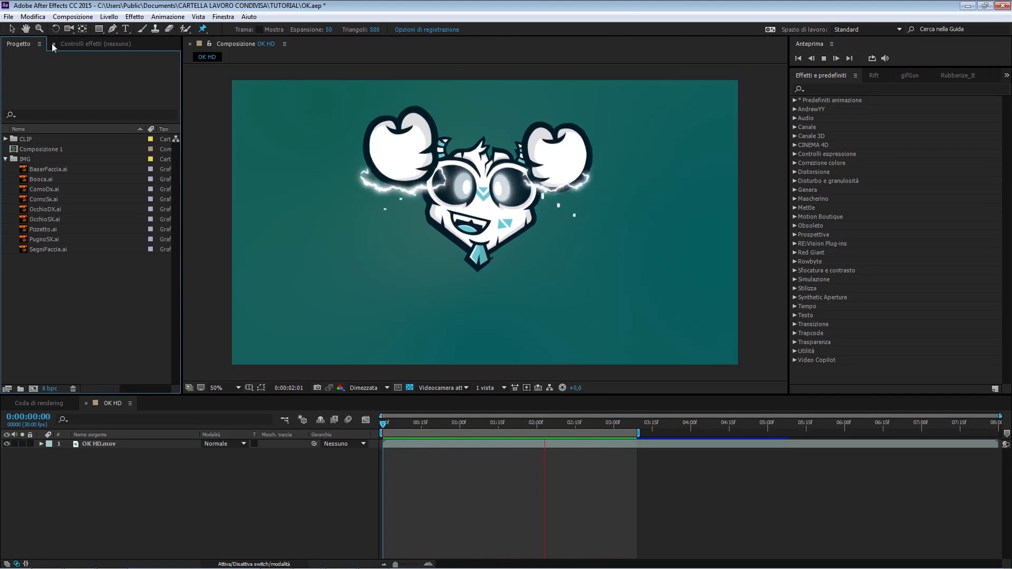
Step: Create a new composition named FACE ANIMATION, keeping the offered size, frame rate and duration
{"action": "left_click", "coordinate": [33, 389]}
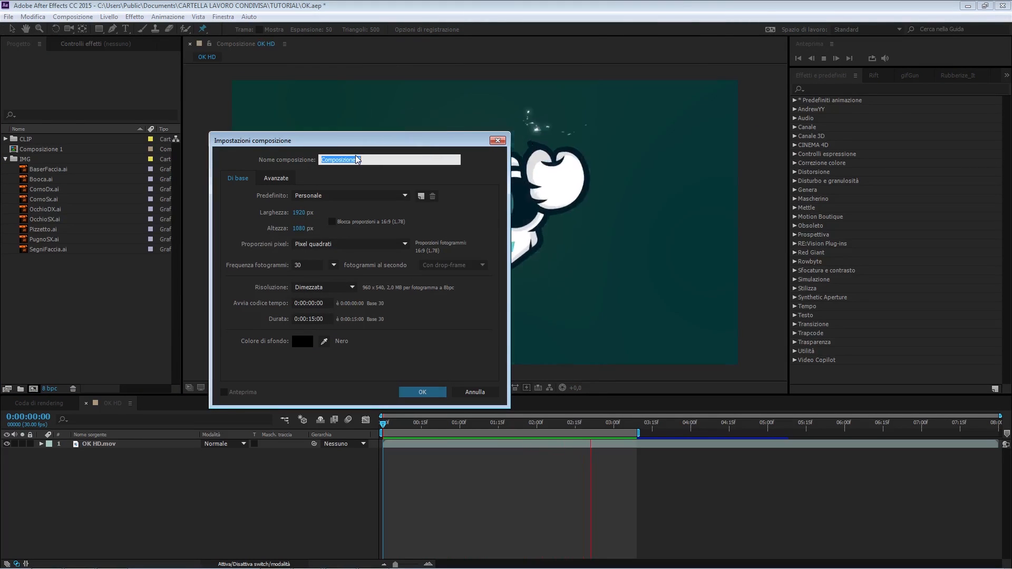
{"action": "type", "text": "FAC"}
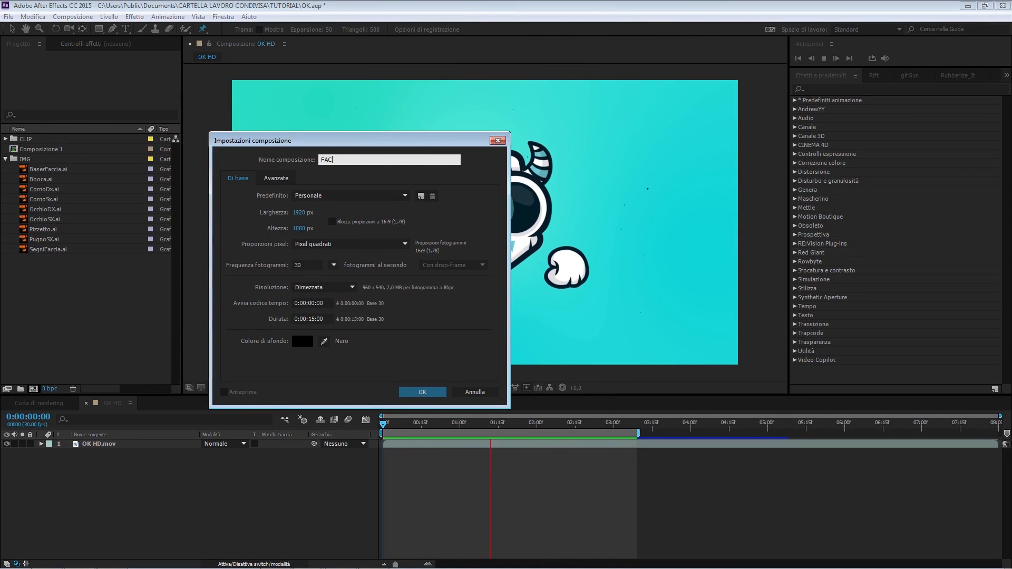
{"action": "type", "text": "E ANIMATION"}
{"action": "key", "text": "Return"}
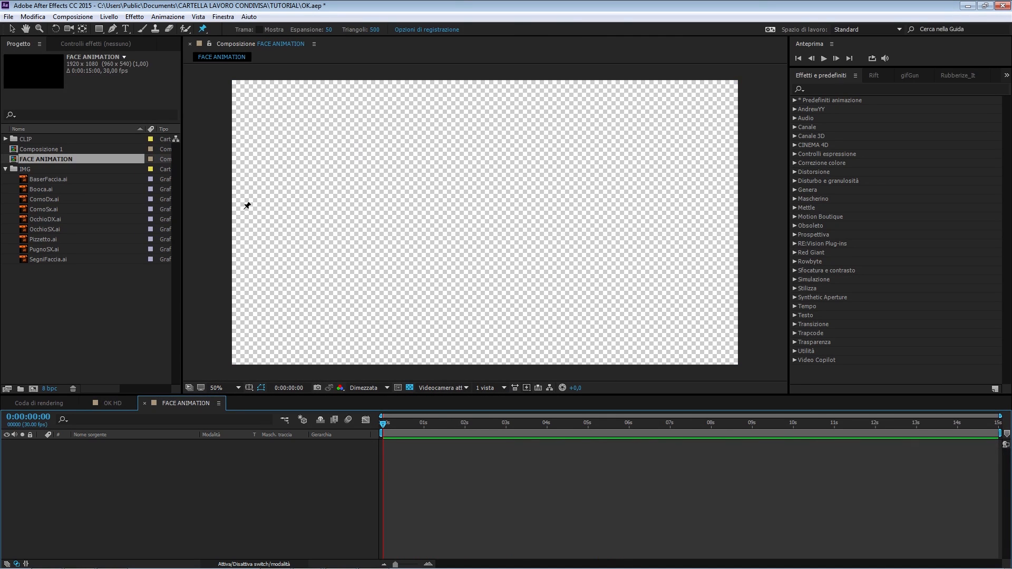
Step: Review the size, frame rate, resolution and duration in the FACE ANIMATION composition settings
{"action": "left_click", "coordinate": [108, 16]}
{"action": "mouse_move", "coordinate": [73, 16]}
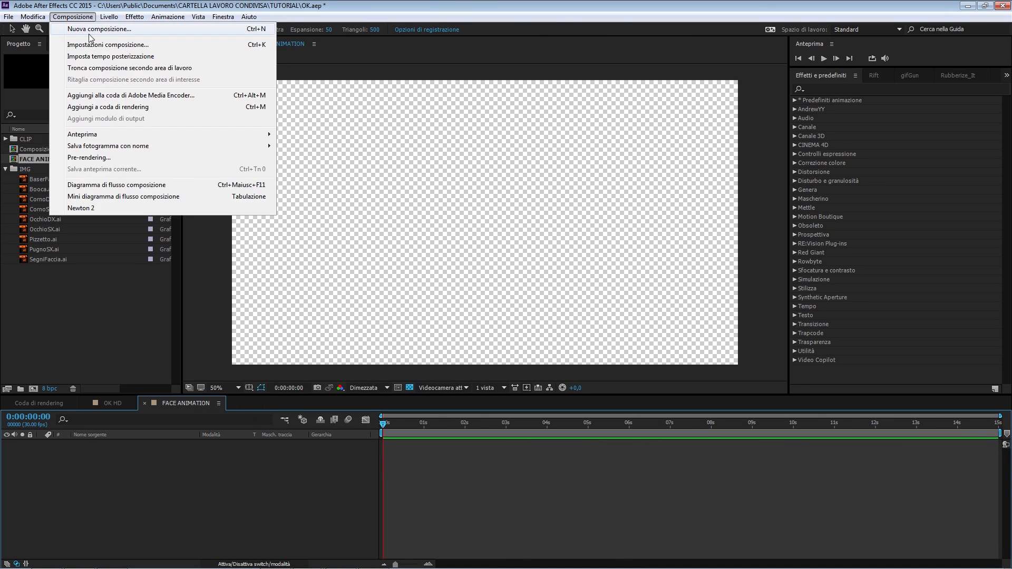
{"action": "left_click", "coordinate": [96, 46]}
{"action": "left_click_drag", "start_coordinate": [390, 157], "coordinate": [582, 169]}
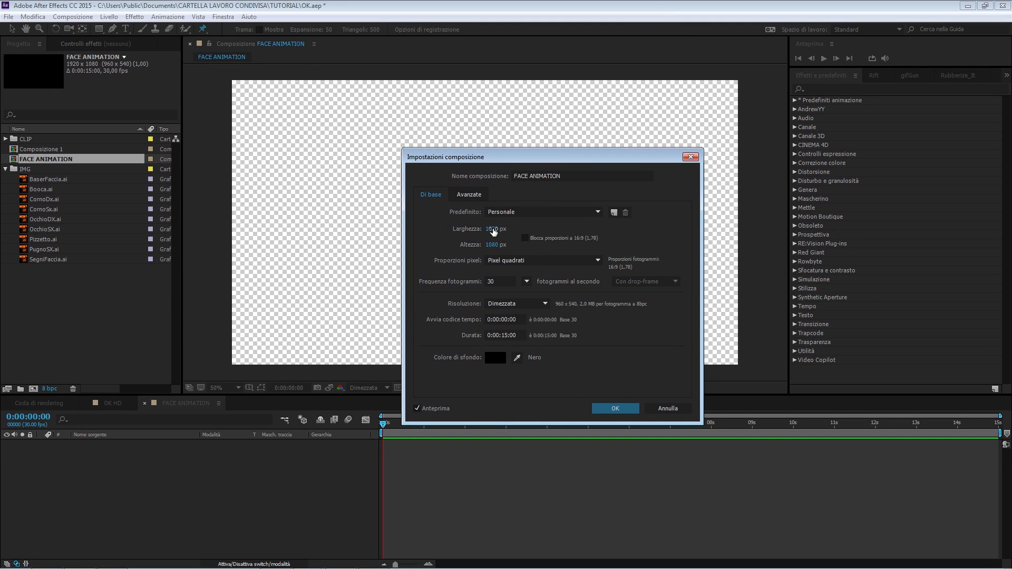
{"action": "left_click_drag", "start_coordinate": [532, 168], "coordinate": [452, 114]}
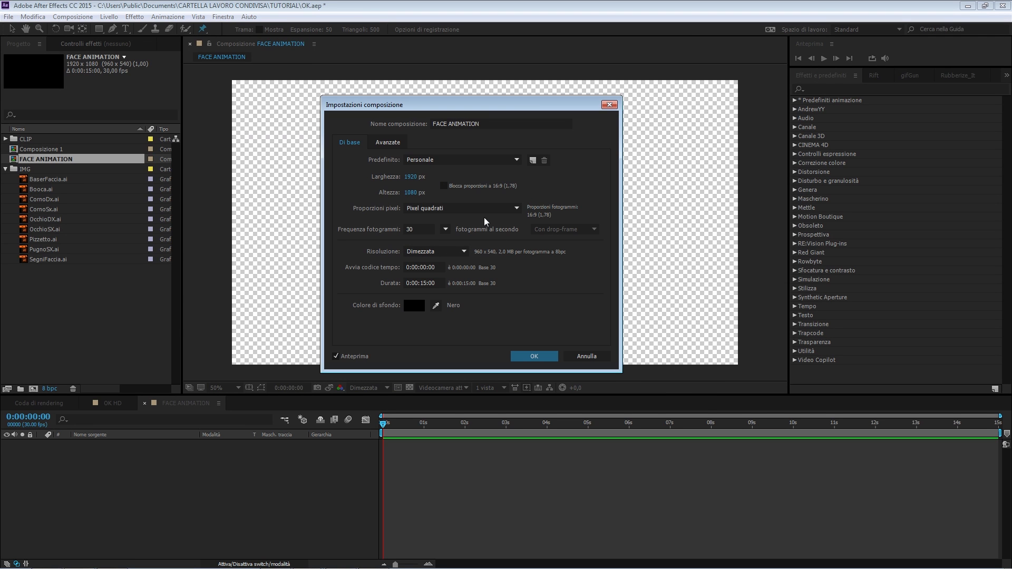
{"action": "left_click_drag", "start_coordinate": [529, 110], "coordinate": [551, 104]}
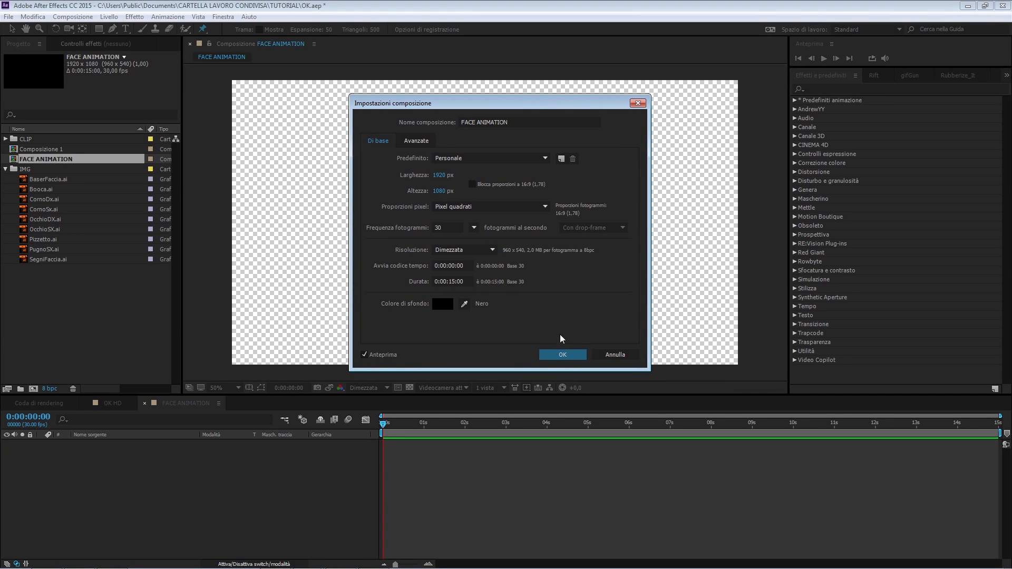
{"action": "left_click", "coordinate": [562, 354]}
Step: Add all nine artwork files from the IMG folder to FACE ANIMATION and move BaserFaccia.ai to the end of the layer stack
{"action": "left_click_drag", "start_coordinate": [93, 285], "coordinate": [58, 182]}
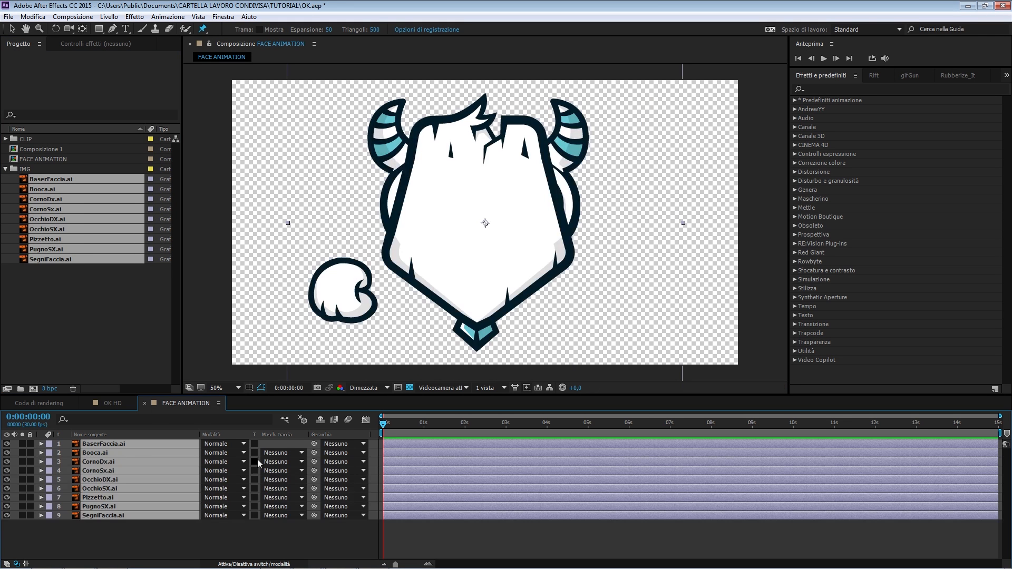
{"action": "left_click", "coordinate": [189, 541]}
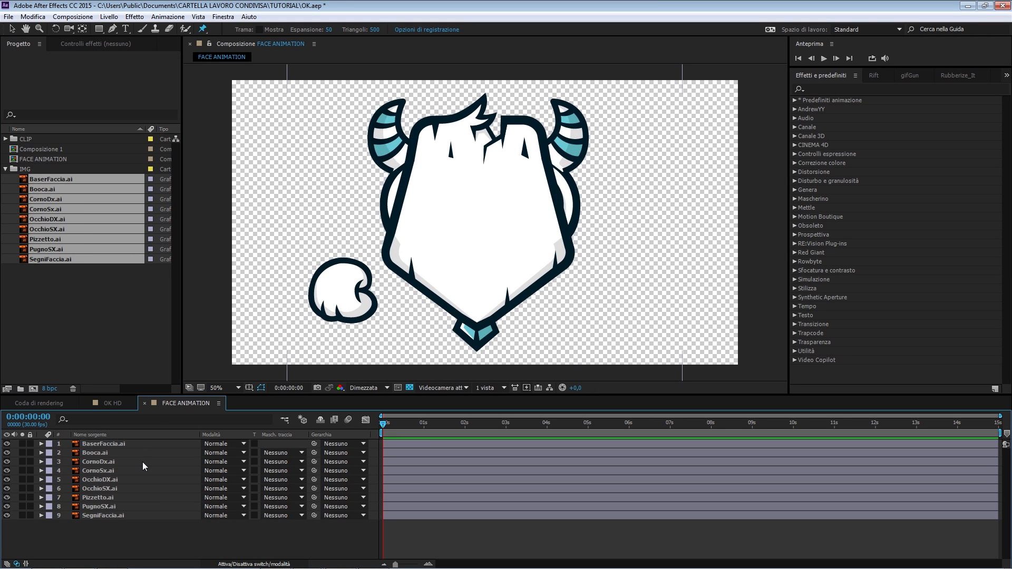
{"action": "left_click", "coordinate": [124, 448]}
{"action": "left_click", "coordinate": [126, 527]}
{"action": "left_click", "coordinate": [115, 516]}
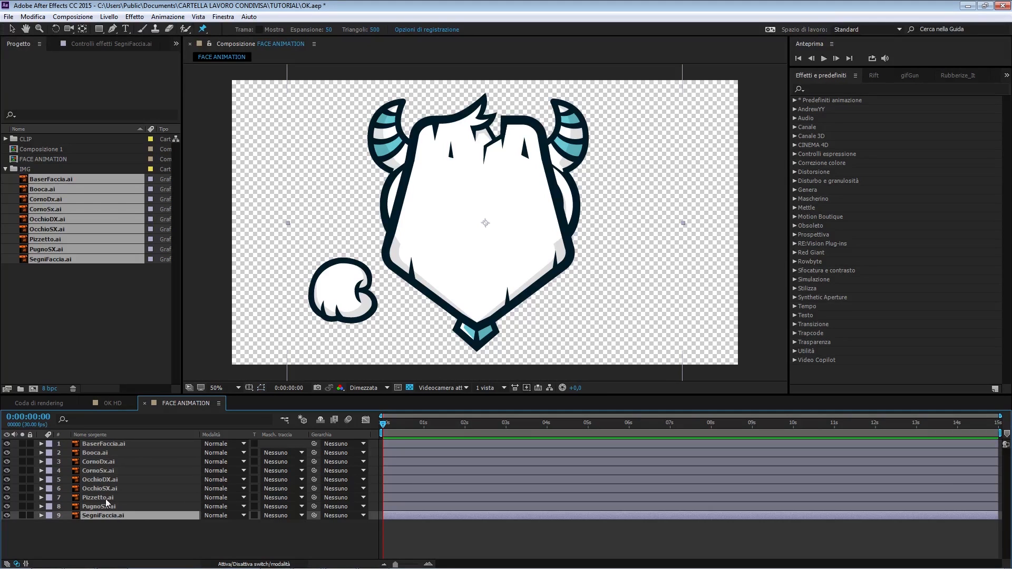
{"action": "left_click", "coordinate": [103, 489]}
{"action": "left_click", "coordinate": [120, 517]}
{"action": "left_click_drag", "start_coordinate": [102, 444], "coordinate": [124, 535]}
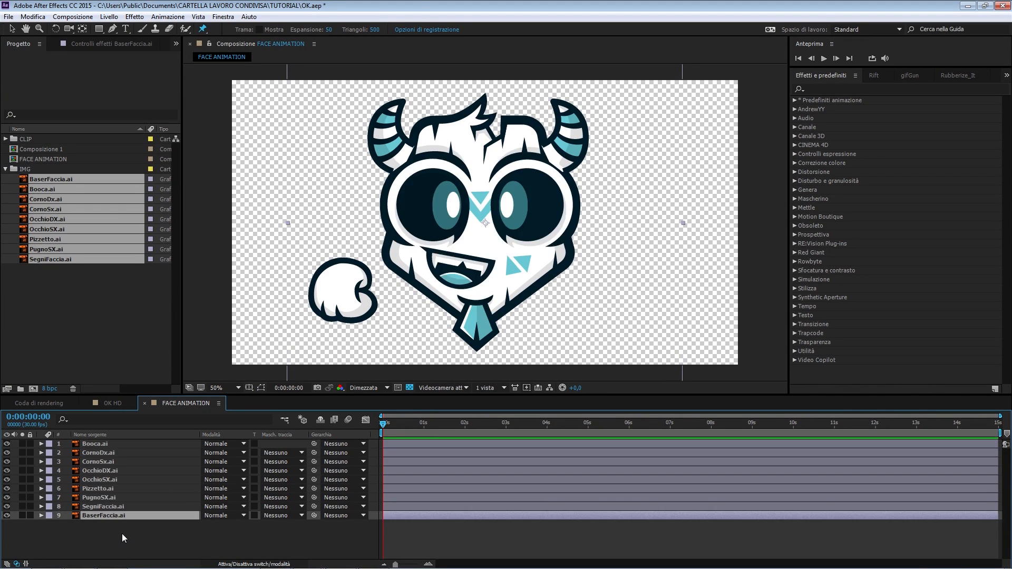
Step: Reorder the layers so OcchioDX.ai and OcchioSX.ai are above all others and CornoDx.ai and CornoSx.ai are below BaserFaccia.ai
{"action": "left_click", "coordinate": [107, 471]}
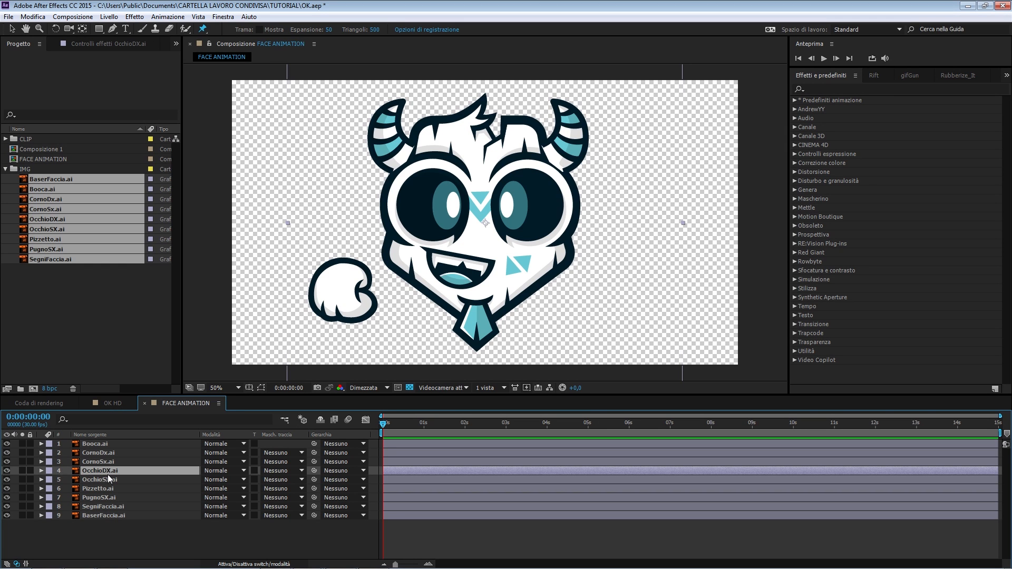
{"action": "left_click", "coordinate": [109, 479], "text": "ctrl"}
{"action": "left_click_drag", "start_coordinate": [109, 479], "coordinate": [118, 442]}
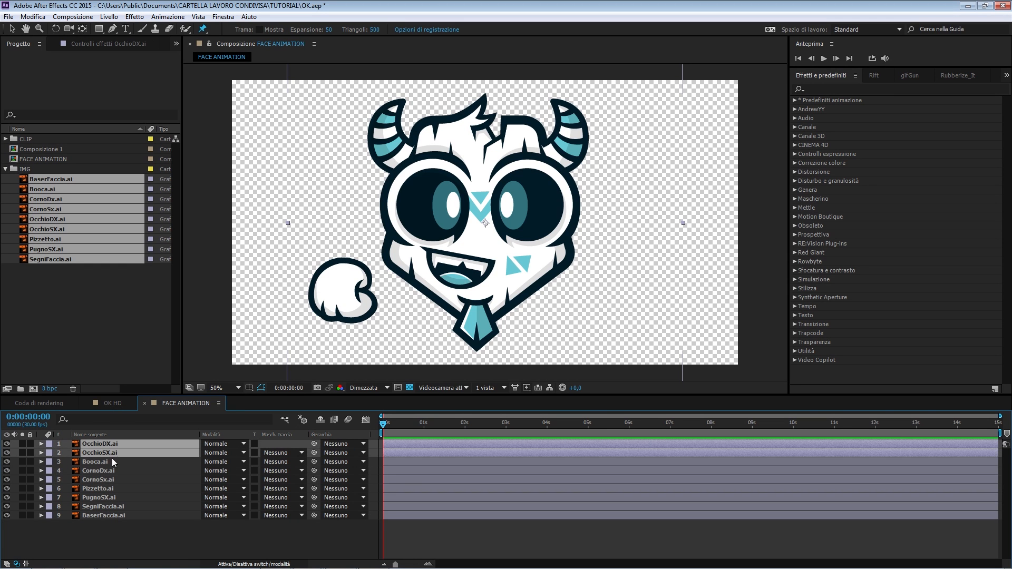
{"action": "left_click", "coordinate": [103, 474]}
{"action": "left_click", "coordinate": [105, 479], "text": "ctrl"}
{"action": "left_click_drag", "start_coordinate": [105, 479], "coordinate": [130, 540]}
{"action": "left_click", "coordinate": [129, 444]}
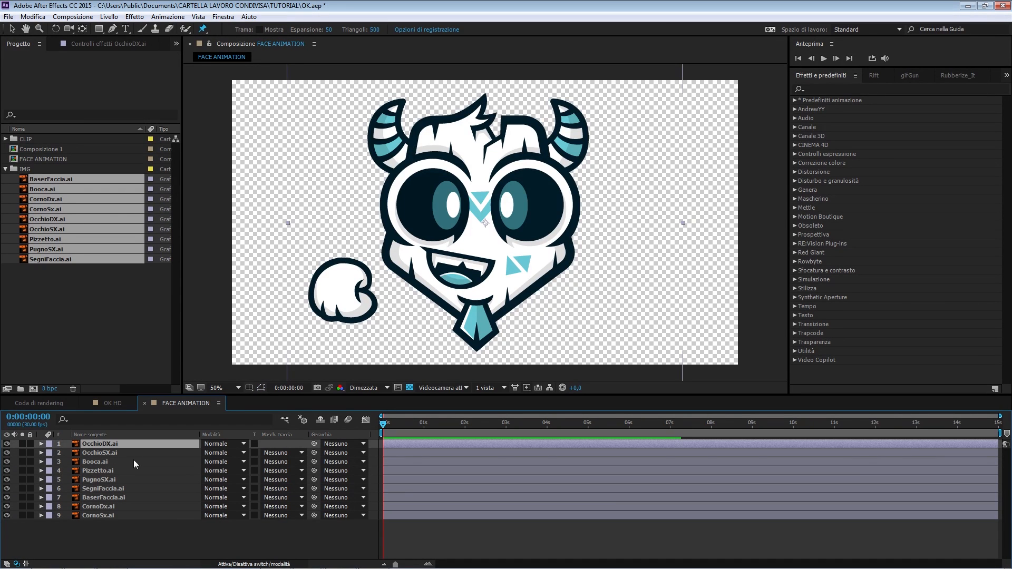
{"action": "left_click", "coordinate": [151, 550]}
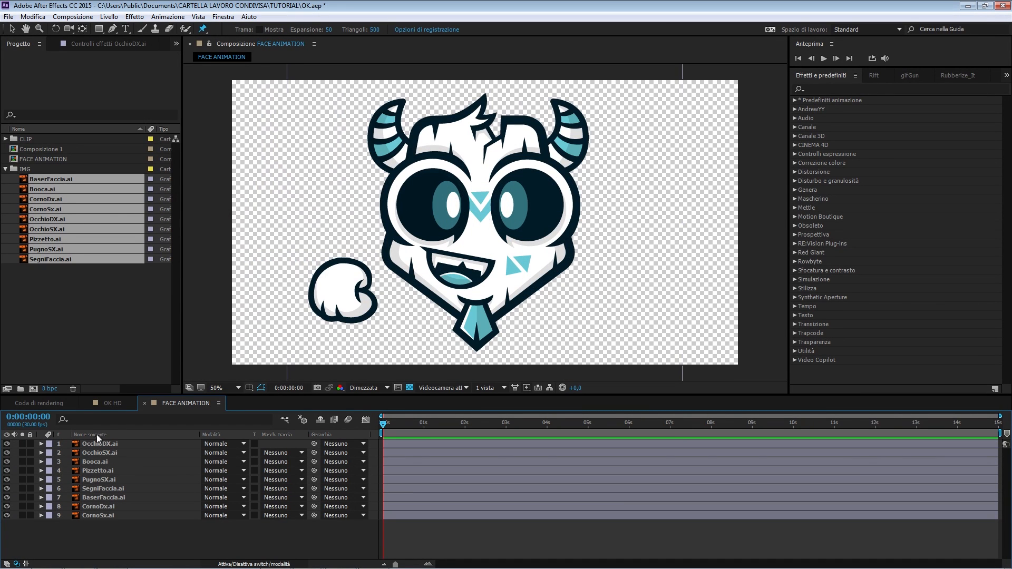
Step: Hide the PugnoSX.ai layer in the FACE ANIMATION composition
{"action": "left_click", "coordinate": [89, 509]}
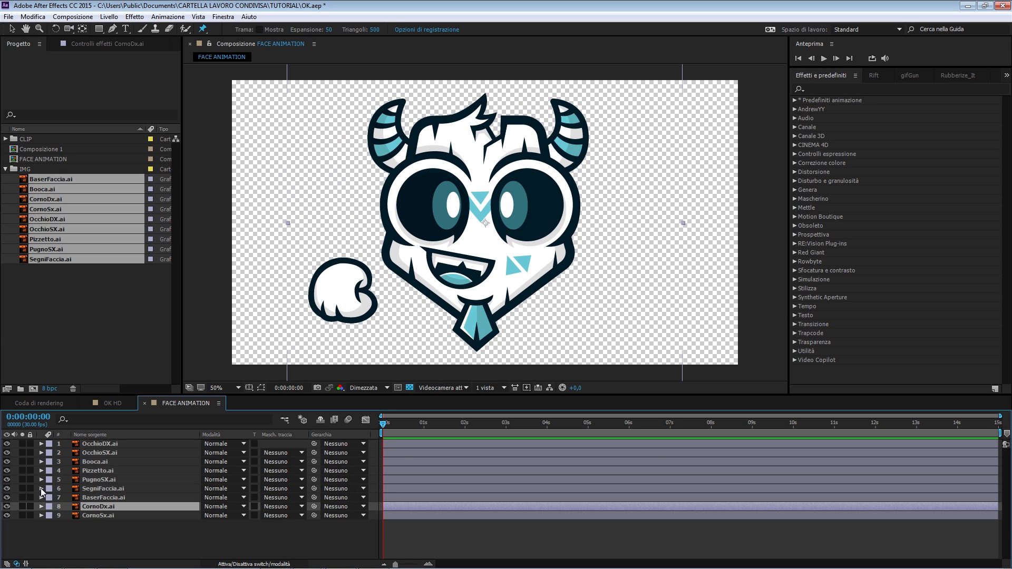
{"action": "left_click", "coordinate": [7, 480]}
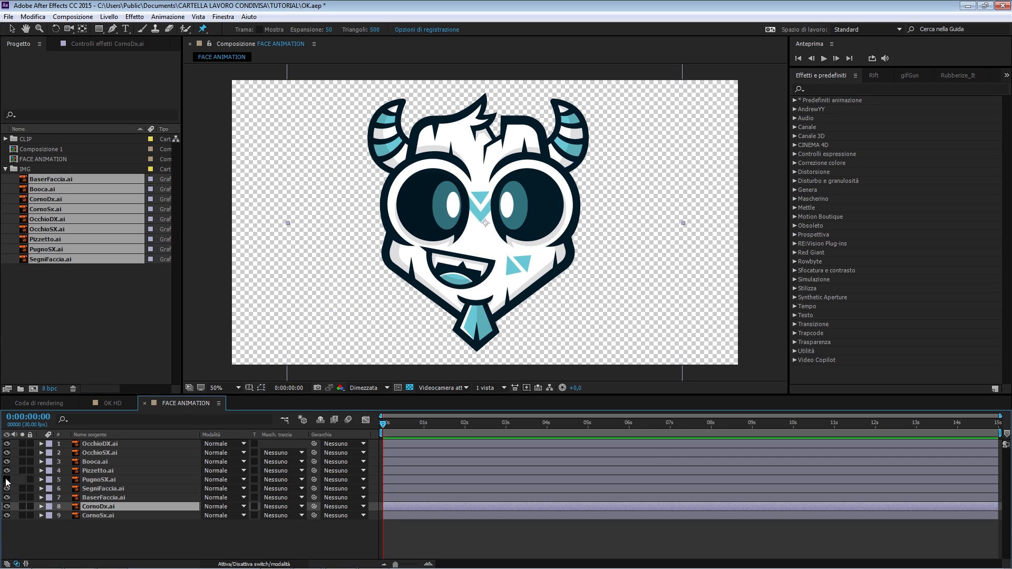
{"action": "left_click", "coordinate": [124, 559]}
Step: Scale all nine layers of the FACE ANIMATION composition to 70%
{"action": "left_click", "coordinate": [105, 446]}
{"action": "left_click", "coordinate": [114, 517], "text": "shift"}
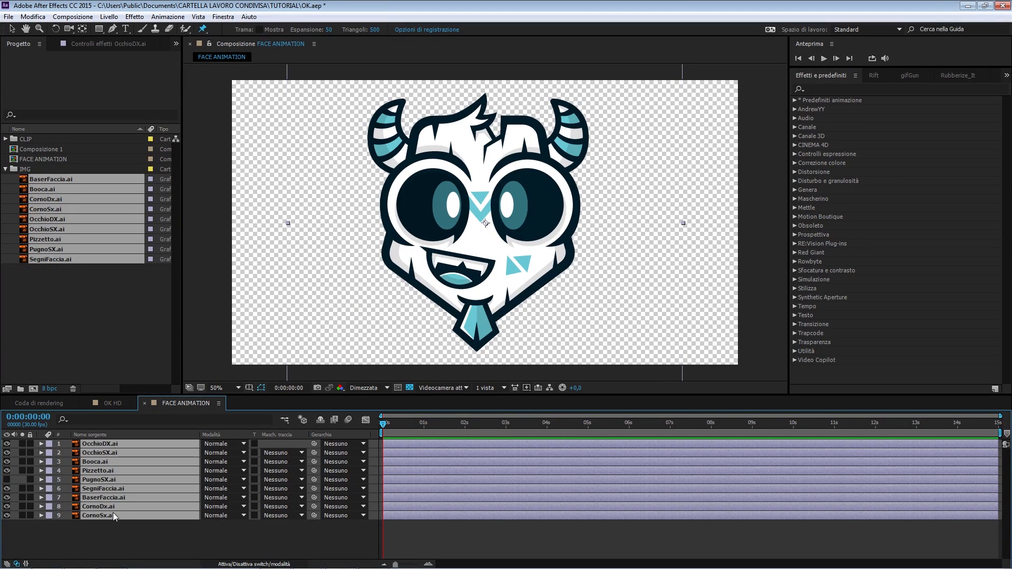
{"action": "key", "text": "s"}
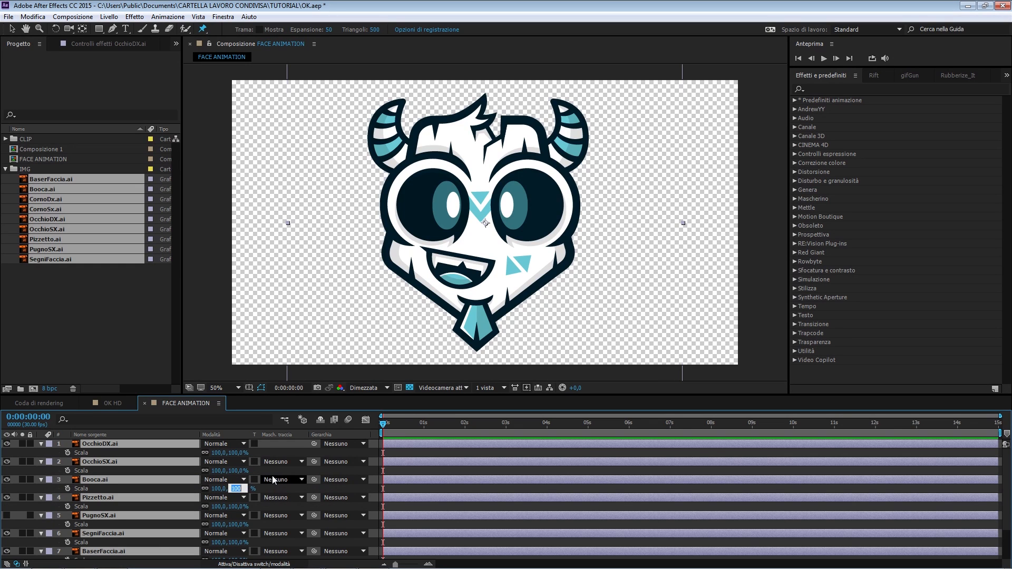
{"action": "type", "text": "70"}
{"action": "key", "text": "Return"}
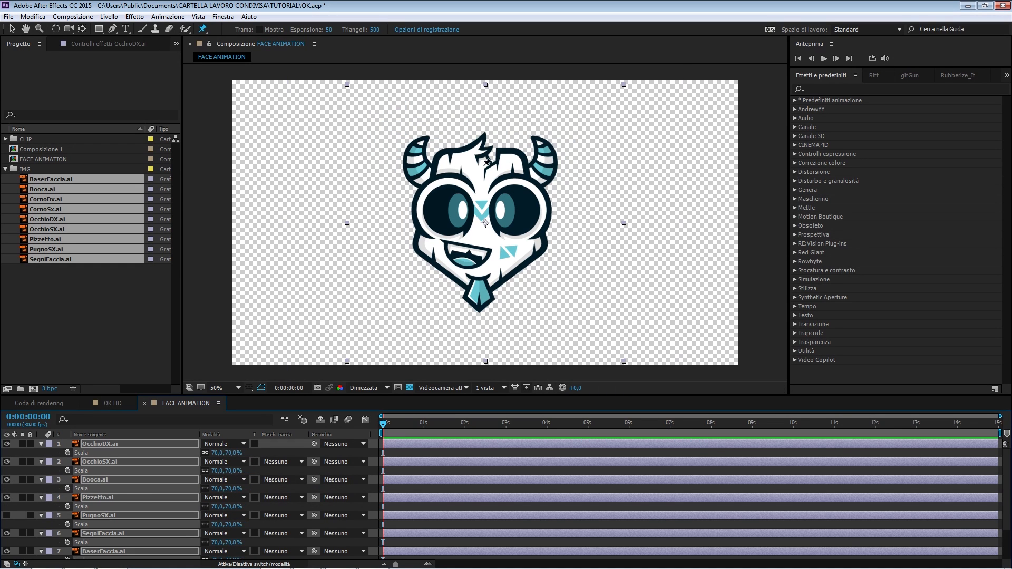
{"action": "left_click_drag", "start_coordinate": [523, 218], "coordinate": [518, 223]}
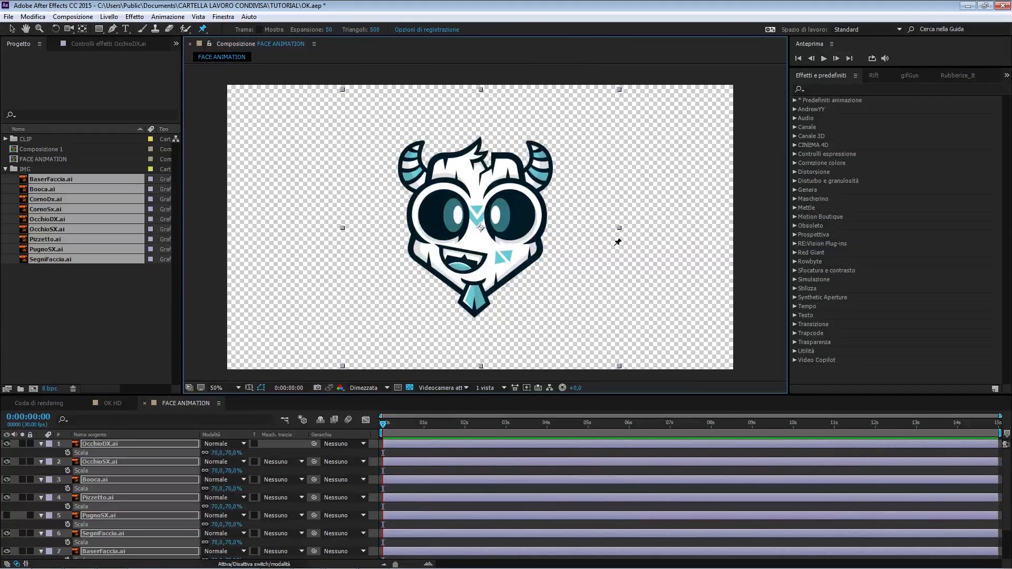
{"action": "left_click", "coordinate": [371, 489]}
{"action": "scroll", "coordinate": [174, 448], "scroll_direction": "down", "scroll_amount": 2}
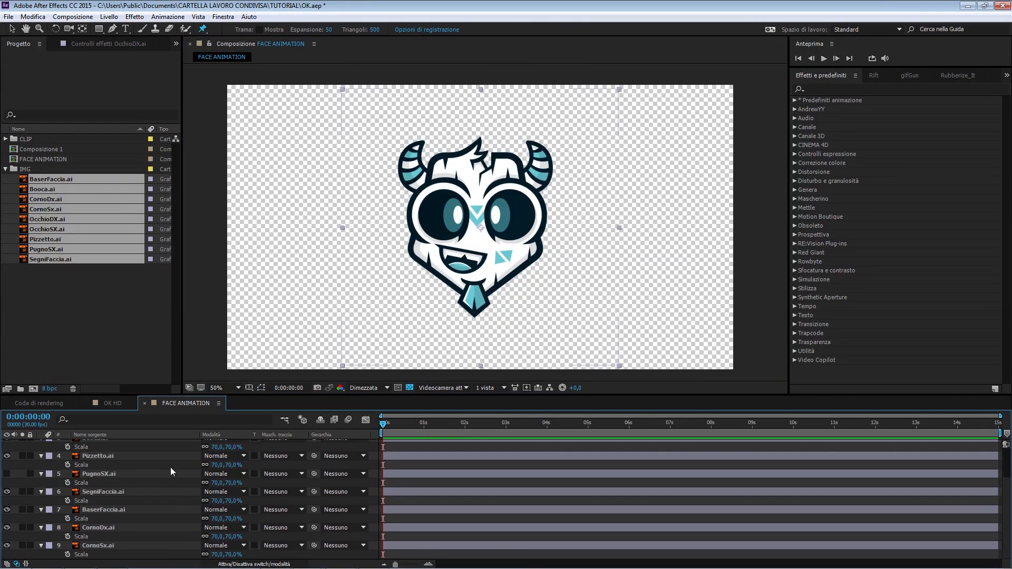
Step: Collapse the scale properties of all nine layers, enlarge the timeline area and deselect the layers
{"action": "key", "text": "ctrl+a"}
{"action": "key", "text": "s"}
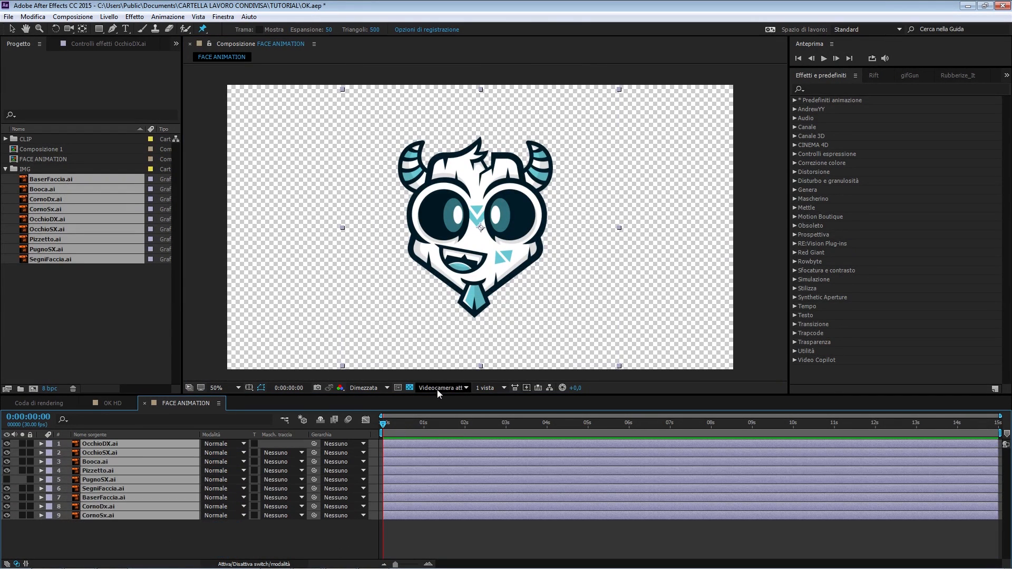
{"action": "left_click_drag", "start_coordinate": [440, 394], "coordinate": [441, 358]}
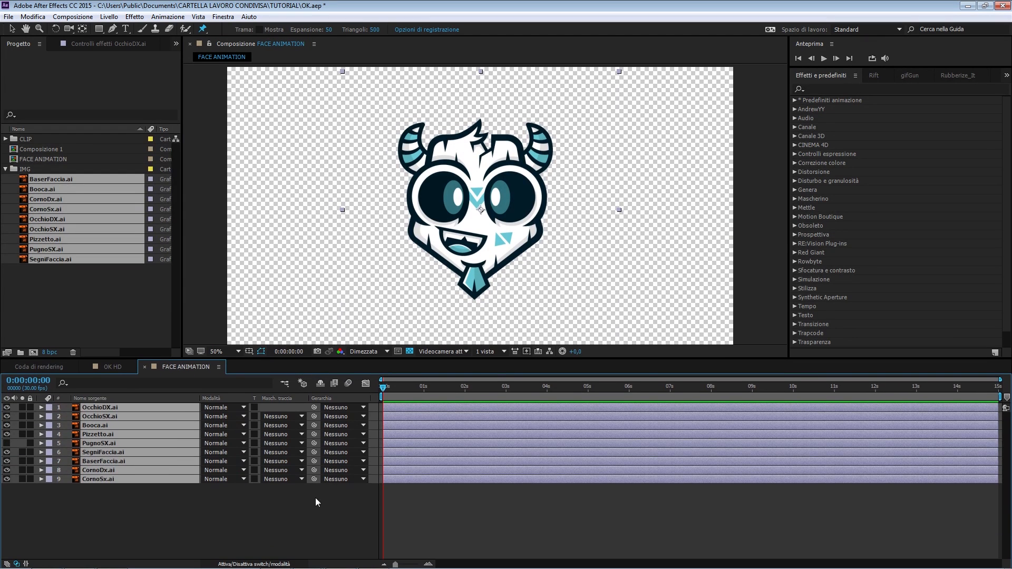
{"action": "left_click", "coordinate": [266, 514]}
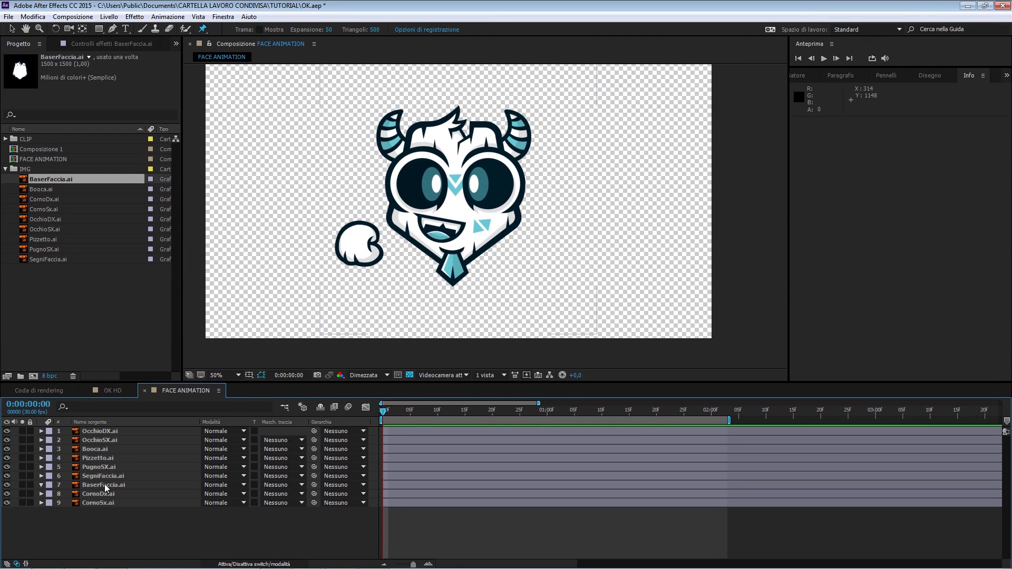
Step: Solo the BaserFaccia.ai layer so it can be worked on alone
{"action": "left_click", "coordinate": [105, 485]}
{"action": "left_click", "coordinate": [118, 433]}
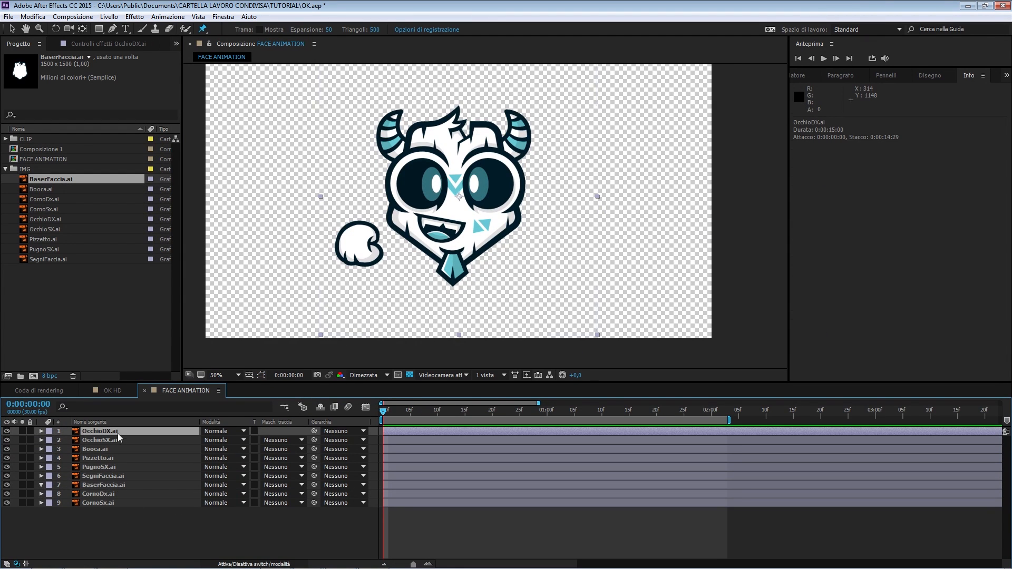
{"action": "left_click", "coordinate": [100, 485]}
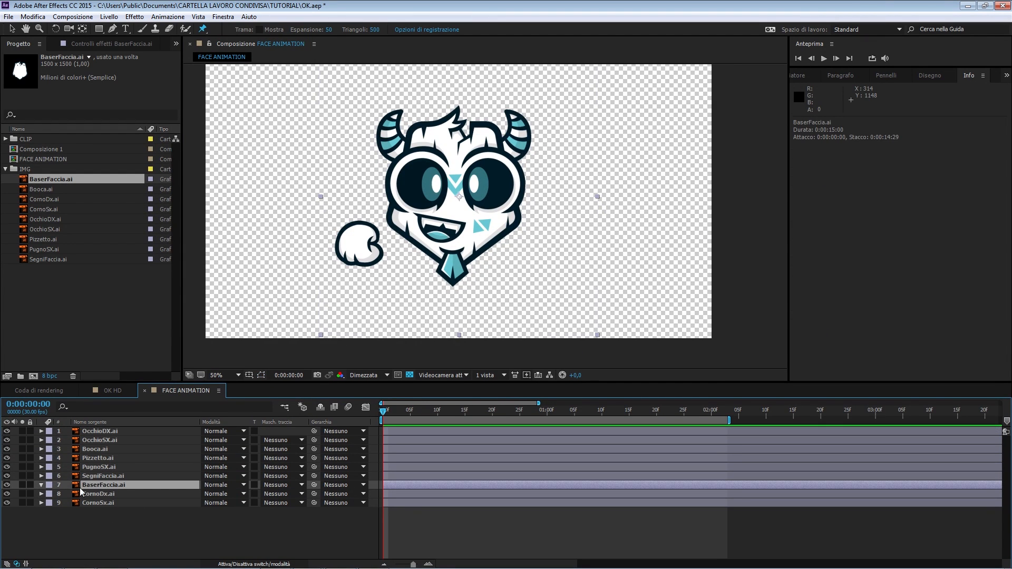
{"action": "left_click", "coordinate": [22, 485]}
Step: Place two Puppet pins on BaserFaccia.ai, one beside the crack in the forehead and one at the chin tip
{"action": "left_click_drag", "start_coordinate": [487, 263], "coordinate": [496, 332]}
{"action": "left_click", "coordinate": [203, 31]}
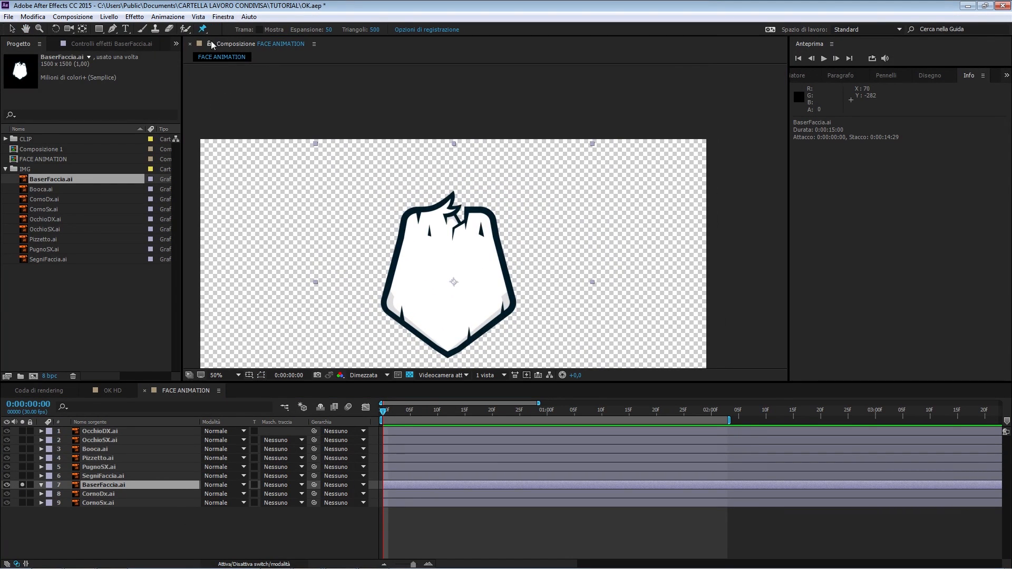
{"action": "scroll", "coordinate": [462, 264], "scroll_direction": "up", "scroll_amount": 2}
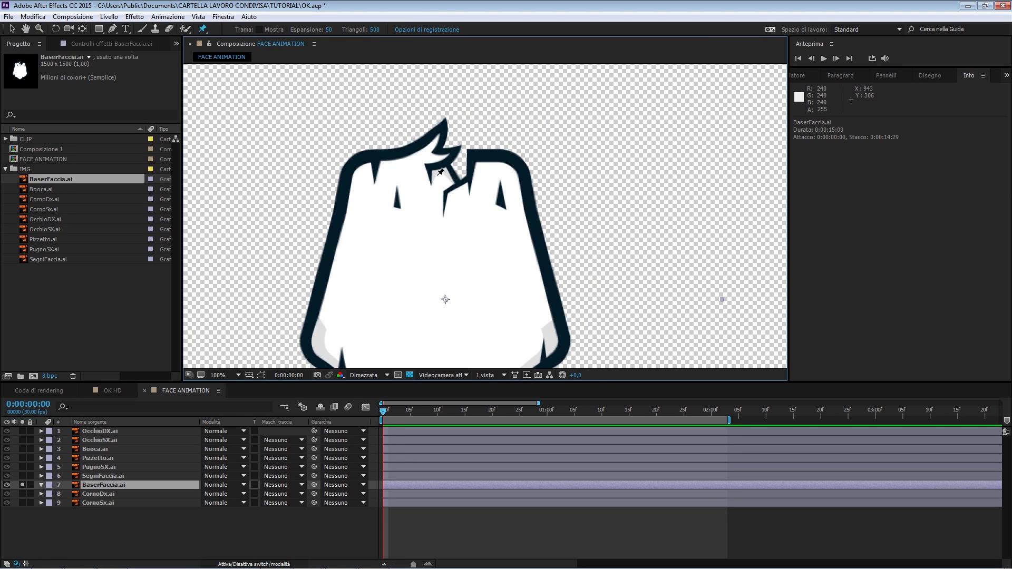
{"action": "left_click", "coordinate": [442, 169]}
{"action": "left_click_drag", "start_coordinate": [476, 296], "coordinate": [467, 211]}
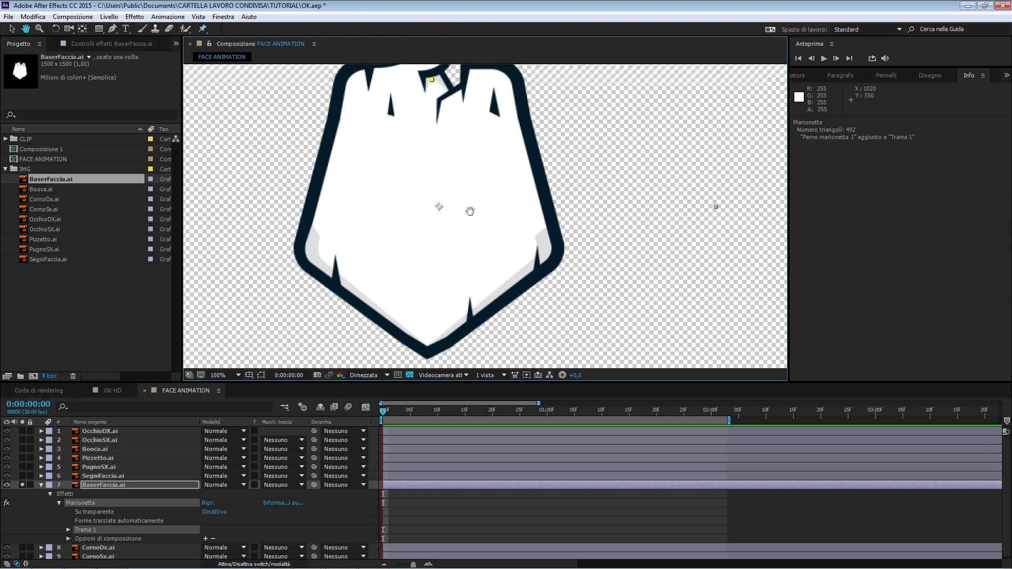
{"action": "left_click", "coordinate": [429, 334]}
{"action": "left_click_drag", "start_coordinate": [469, 322], "coordinate": [483, 346]}
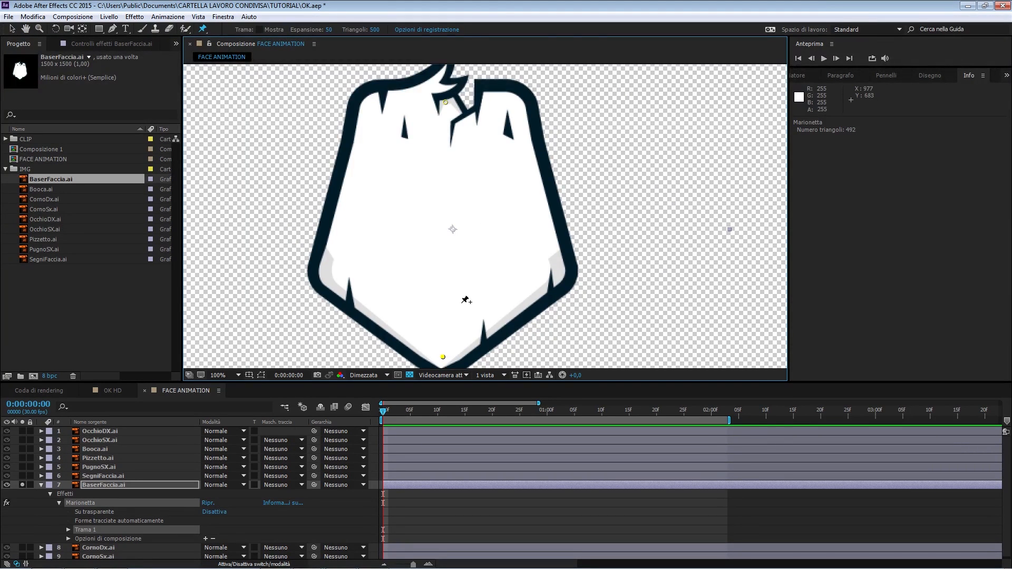
{"action": "left_click_drag", "start_coordinate": [461, 297], "coordinate": [456, 279]}
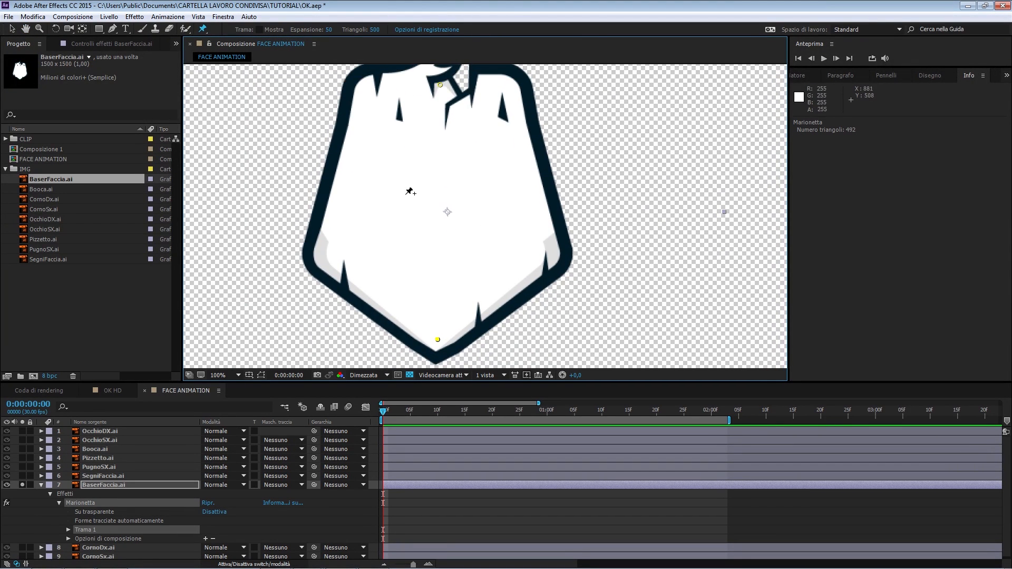
{"action": "left_click_drag", "start_coordinate": [496, 320], "coordinate": [488, 310]}
{"action": "scroll", "coordinate": [488, 310], "scroll_direction": "down", "scroll_amount": 1}
Step: Reveal BaserFaccia.ai's keyframed properties and add position keyframes for both Puppet pins at 0:00:02:00
{"action": "left_click", "coordinate": [170, 487]}
{"action": "key", "text": "u"}
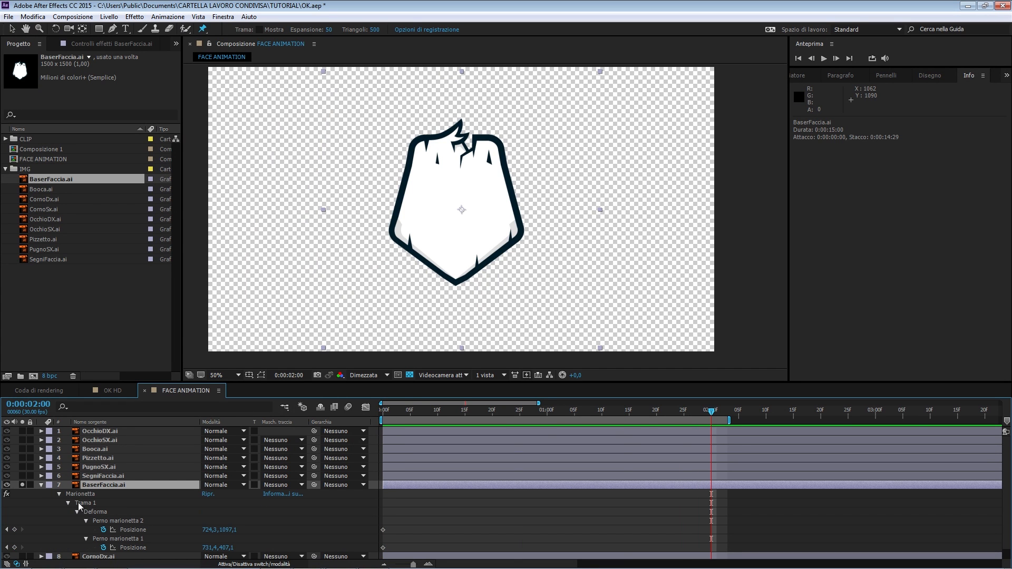
{"action": "left_click", "coordinate": [125, 530]}
{"action": "left_click", "coordinate": [14, 530]}
{"action": "left_click", "coordinate": [14, 547]}
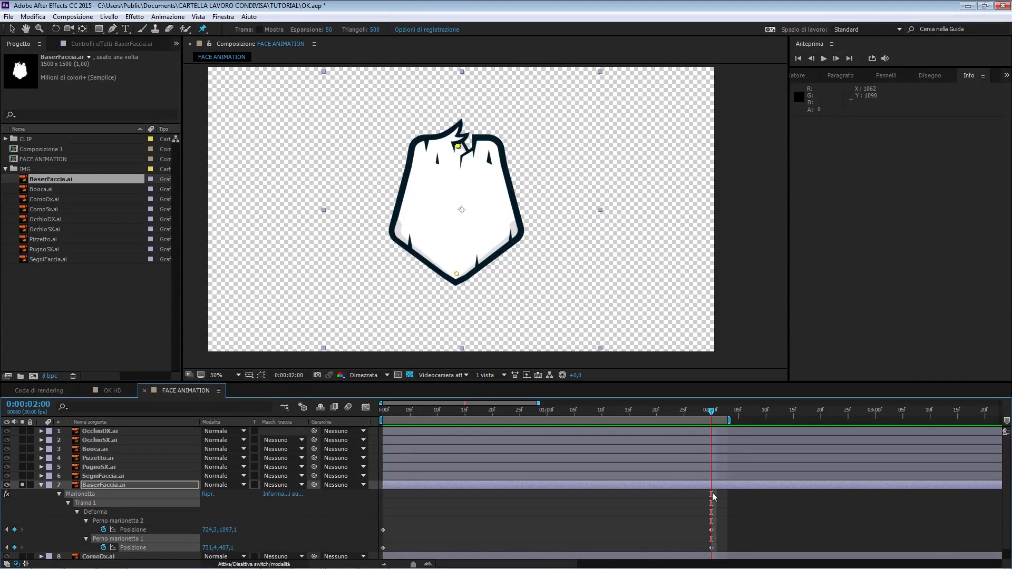
{"action": "mouse_move", "coordinate": [705, 414]}
{"action": "left_mouse_down"}
{"action": "mouse_move", "coordinate": [696, 415]}
{"action": "mouse_move", "coordinate": [711, 413]}
{"action": "left_mouse_up"}
Step: Keyframe the chin pin pulled down to about 718.6, 1502.9 at 0:00:00:00 and pushed up to about 728.6, 832.9 at 0:00:00:15
{"action": "left_click_drag", "start_coordinate": [525, 326], "coordinate": [460, 324]}
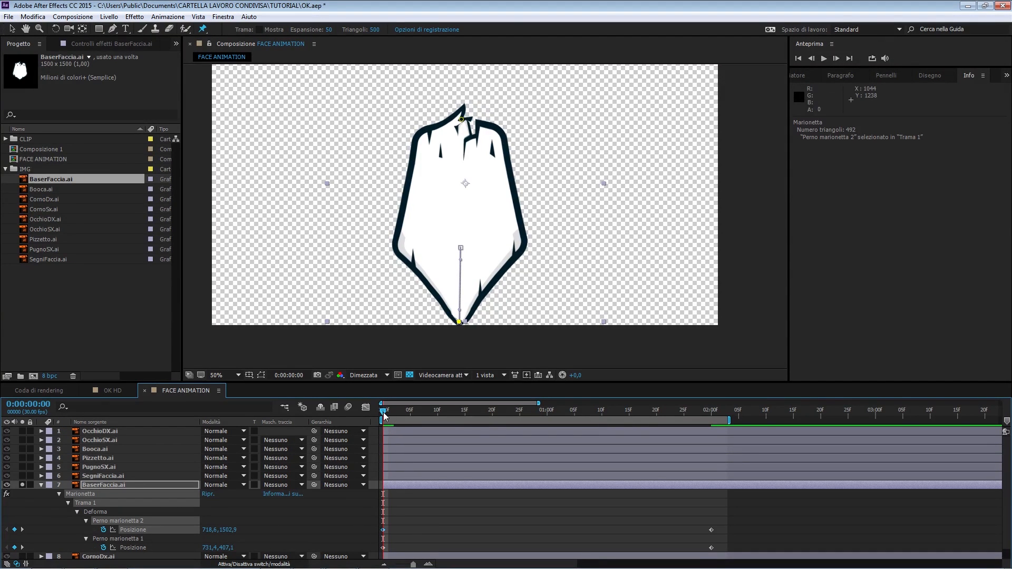
{"action": "left_click_drag", "start_coordinate": [390, 413], "coordinate": [465, 417]}
{"action": "left_click_drag", "start_coordinate": [463, 298], "coordinate": [460, 201]}
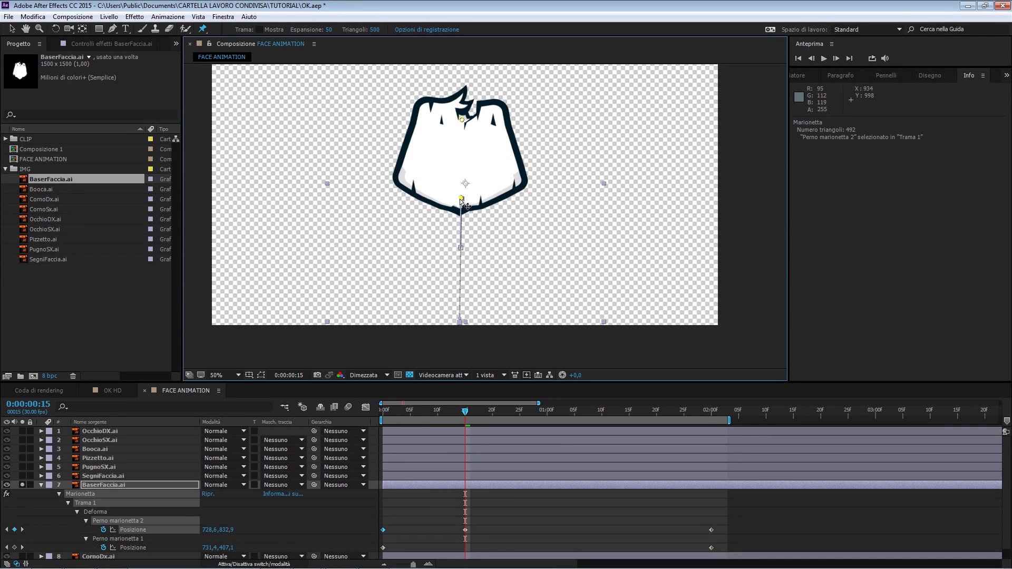
Step: Keyframe the chin pin down to Y about 1214 at 0:00:01:00 and up to Y about 924 at 0:00:01:15, then preview the bounce
{"action": "left_click_drag", "start_coordinate": [467, 408], "coordinate": [549, 428]}
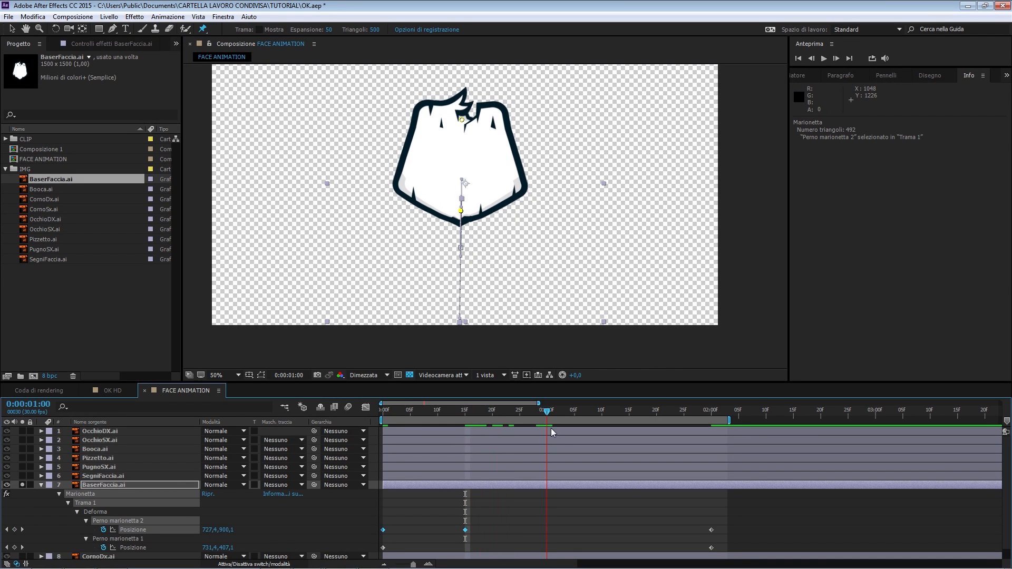
{"action": "left_click_drag", "start_coordinate": [462, 208], "coordinate": [460, 270]}
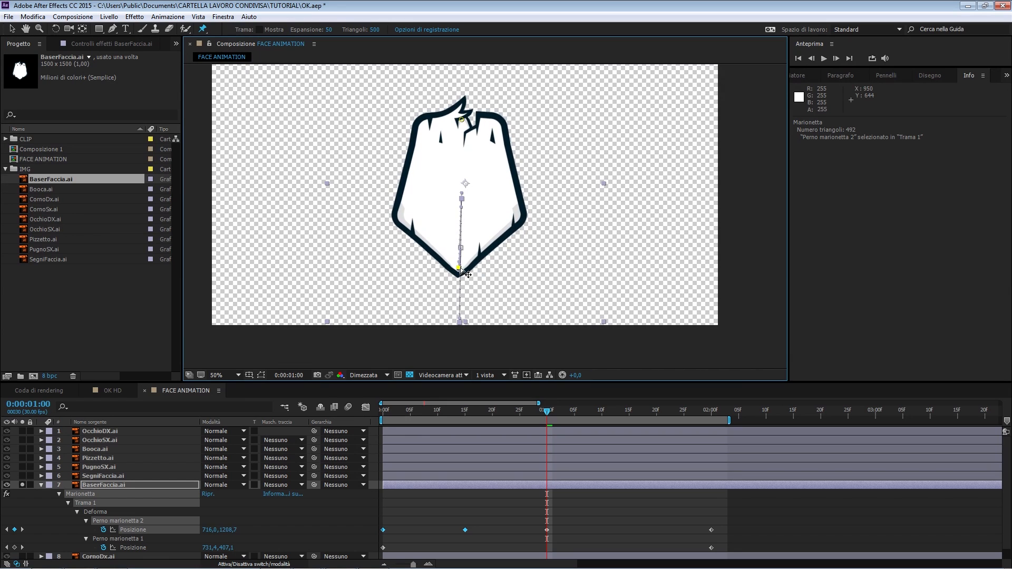
{"action": "left_click", "coordinate": [624, 412]}
{"action": "left_click_drag", "start_coordinate": [624, 412], "coordinate": [628, 410]}
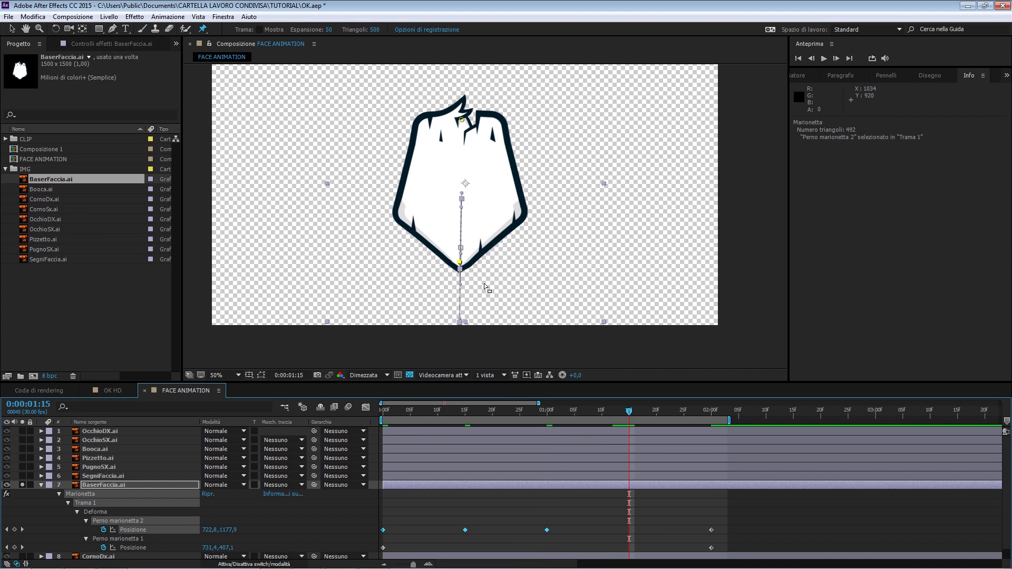
{"action": "left_click_drag", "start_coordinate": [459, 262], "coordinate": [462, 218]}
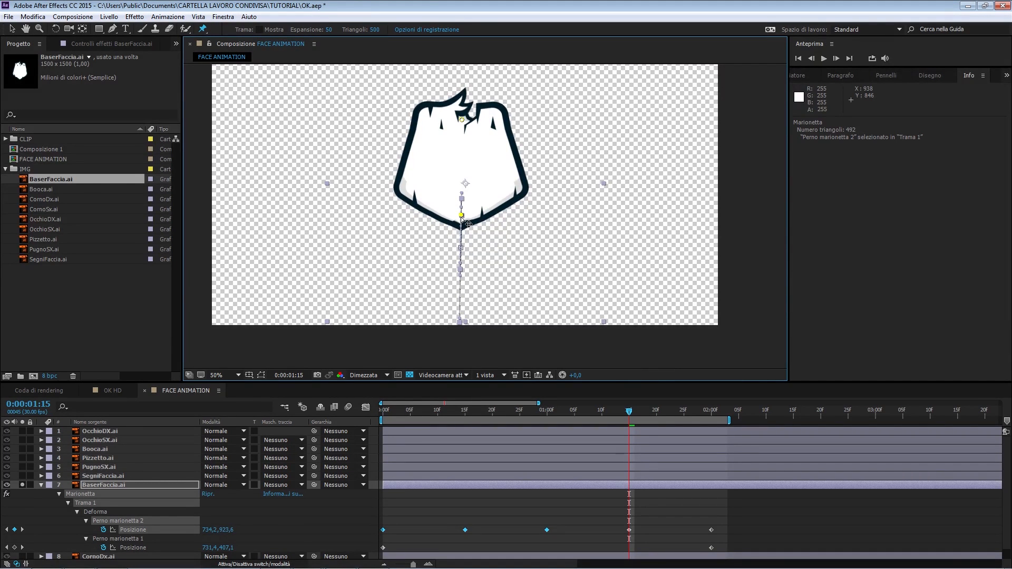
{"action": "left_click_drag", "start_coordinate": [631, 412], "coordinate": [388, 434]}
{"action": "key", "text": "space"}
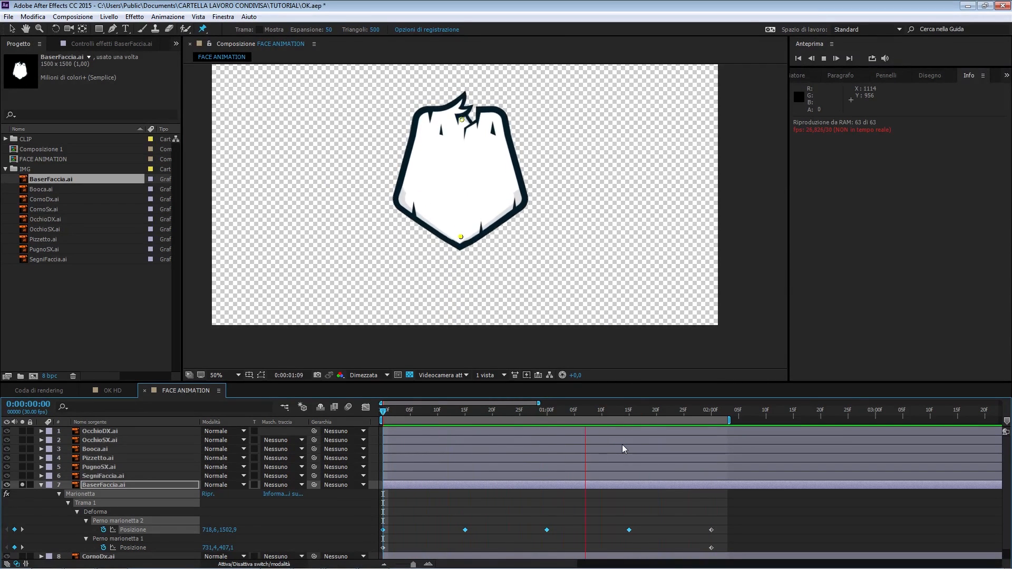
Step: Soften the chin bounce by setting the pin's Y to 1166.4 at 0:00:01:00 and lowering the pin slightly at 0:00:01:15
{"action": "left_click", "coordinate": [547, 417]}
{"action": "left_click", "coordinate": [501, 510]}
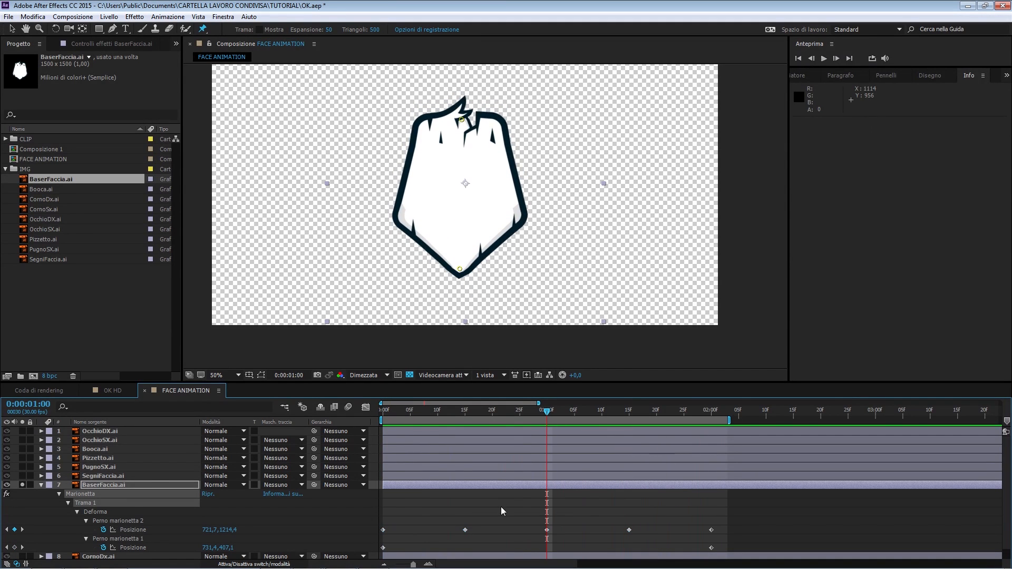
{"action": "left_click_drag", "start_coordinate": [231, 529], "coordinate": [219, 529]}
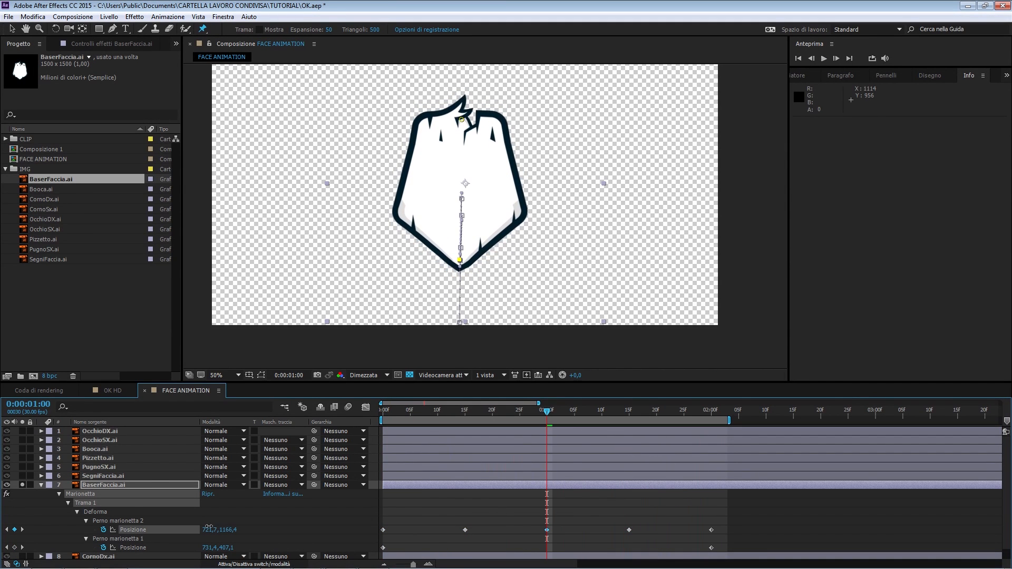
{"action": "left_click_drag", "start_coordinate": [619, 410], "coordinate": [631, 411]}
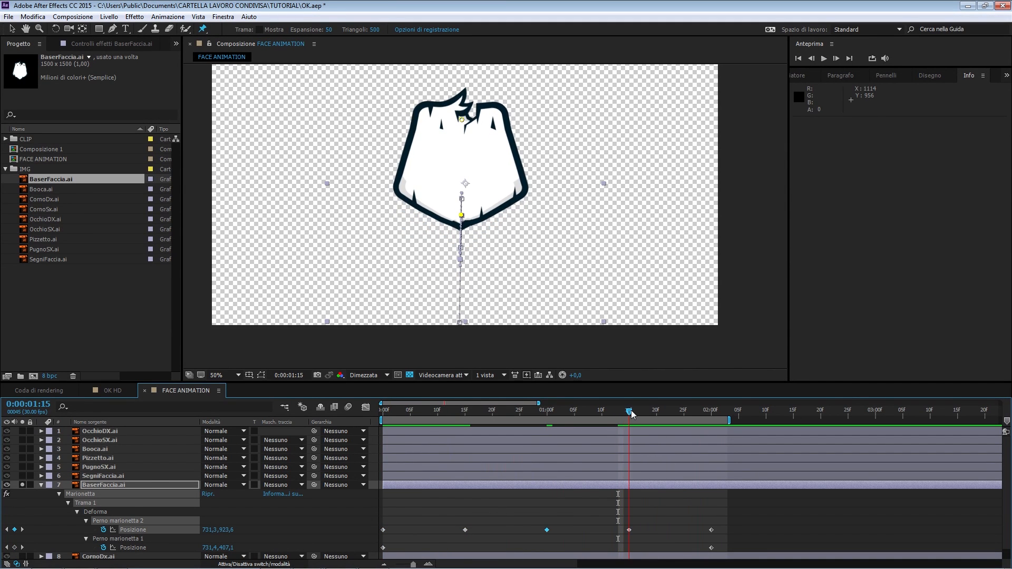
{"action": "left_click", "coordinate": [678, 504]}
{"action": "left_click_drag", "start_coordinate": [228, 531], "coordinate": [234, 530]}
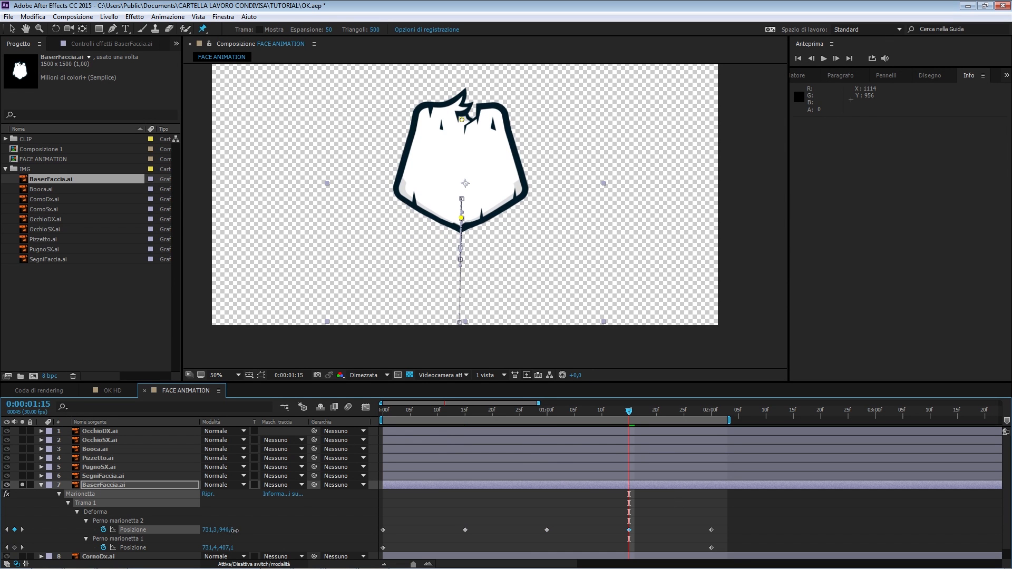
{"action": "key", "text": "space"}
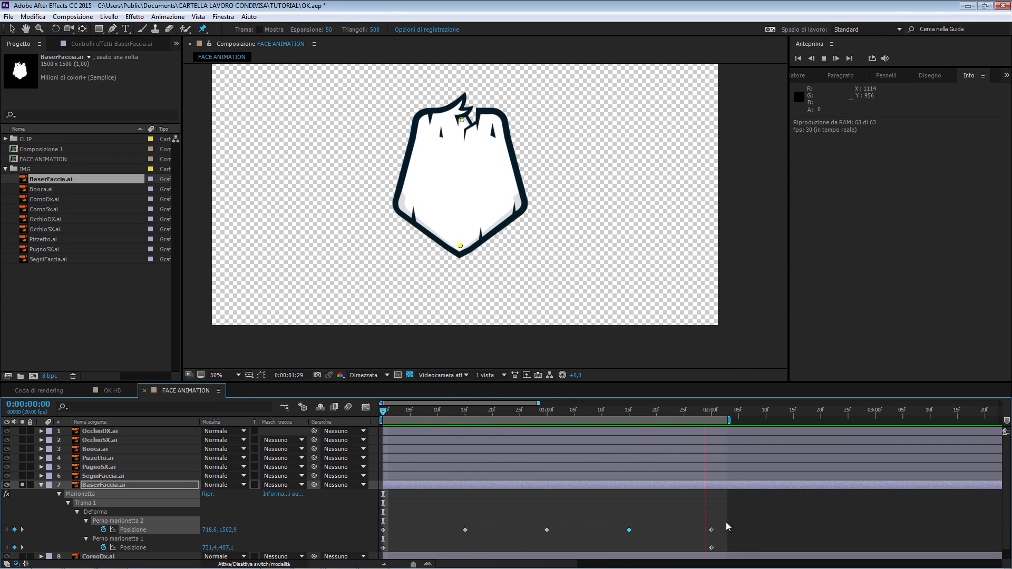
Step: Apply Easy Ease to all five position keyframes of the chin pin
{"action": "left_click", "coordinate": [690, 517]}
{"action": "left_click_drag", "start_coordinate": [761, 513], "coordinate": [378, 533]}
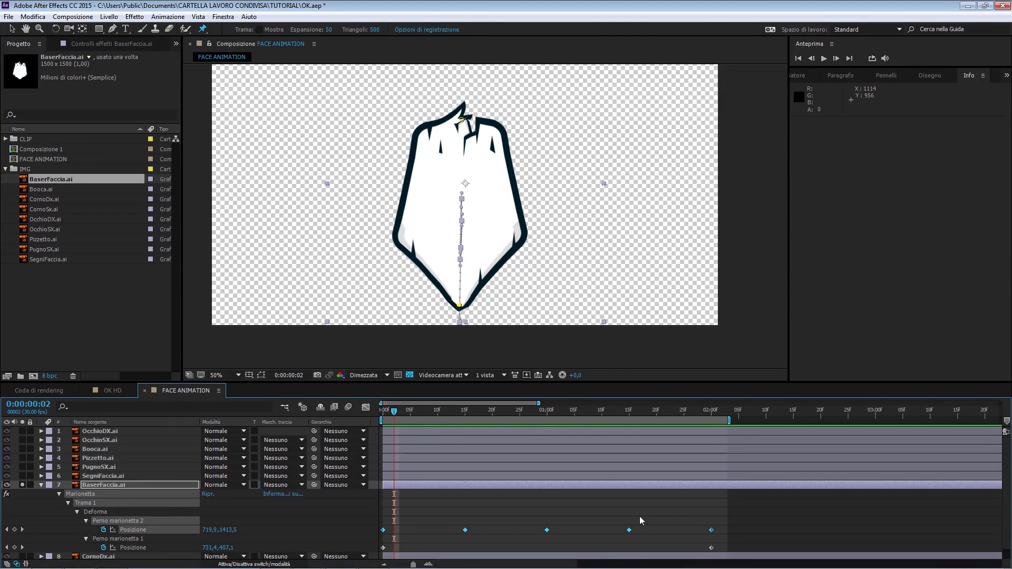
{"action": "key", "text": "F9"}
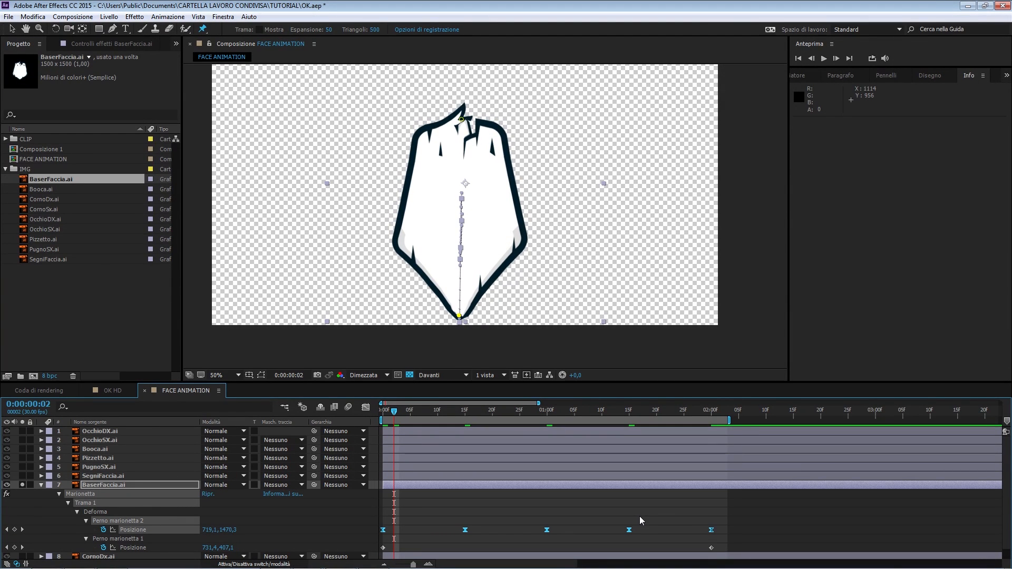
Step: Set the spatial interpolation of the chin pin's position keyframes to Linear and preview the animation
{"action": "right_click", "coordinate": [466, 531]}
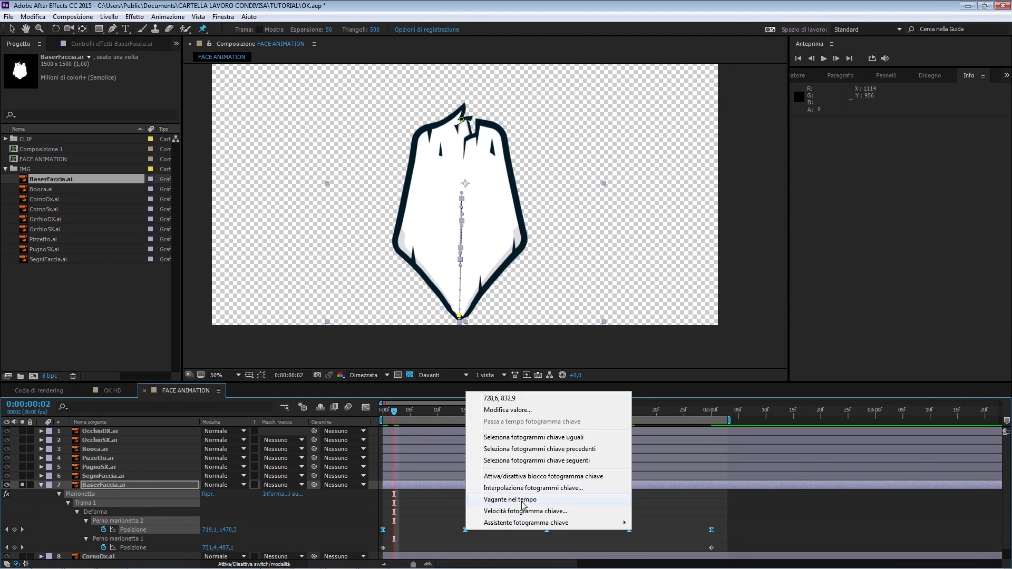
{"action": "left_click", "coordinate": [506, 501]}
{"action": "left_click", "coordinate": [387, 233]}
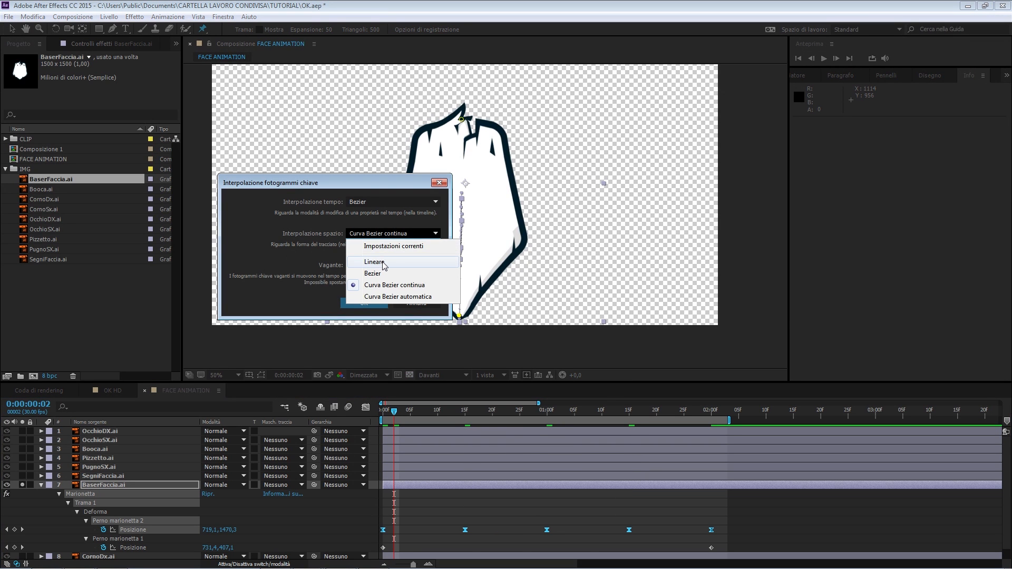
{"action": "left_click", "coordinate": [385, 262]}
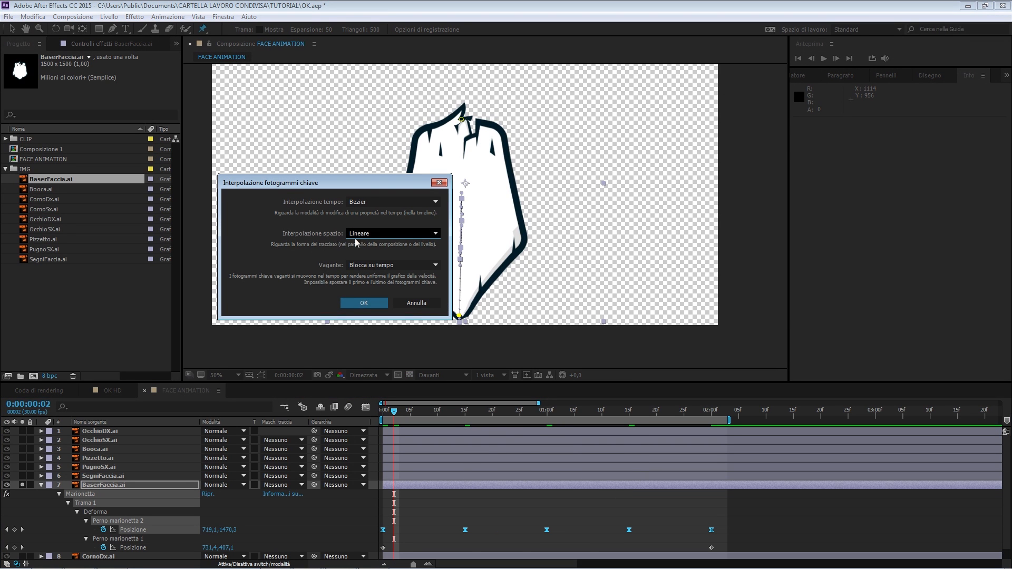
{"action": "left_click", "coordinate": [364, 303]}
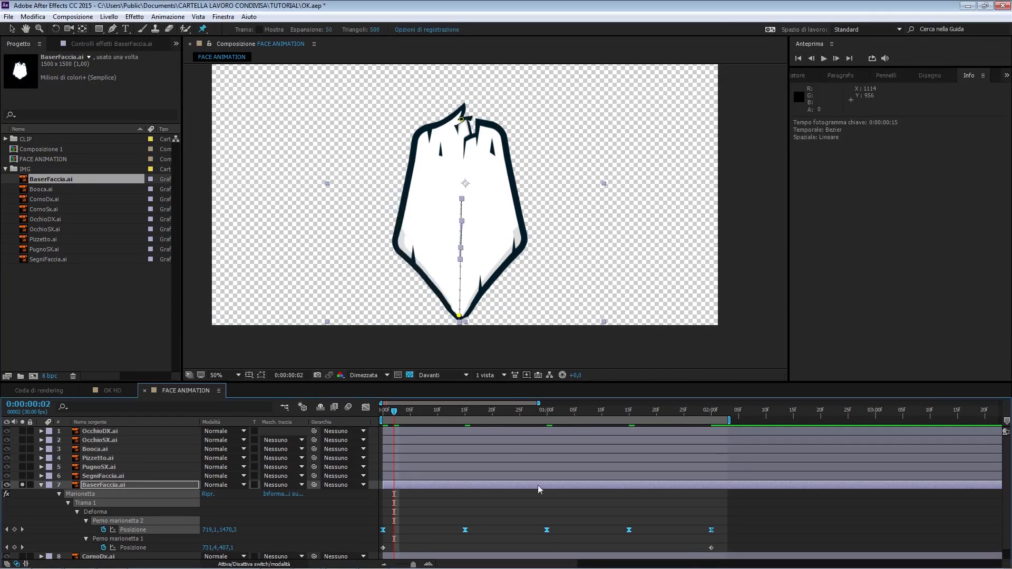
{"action": "key", "text": "space"}
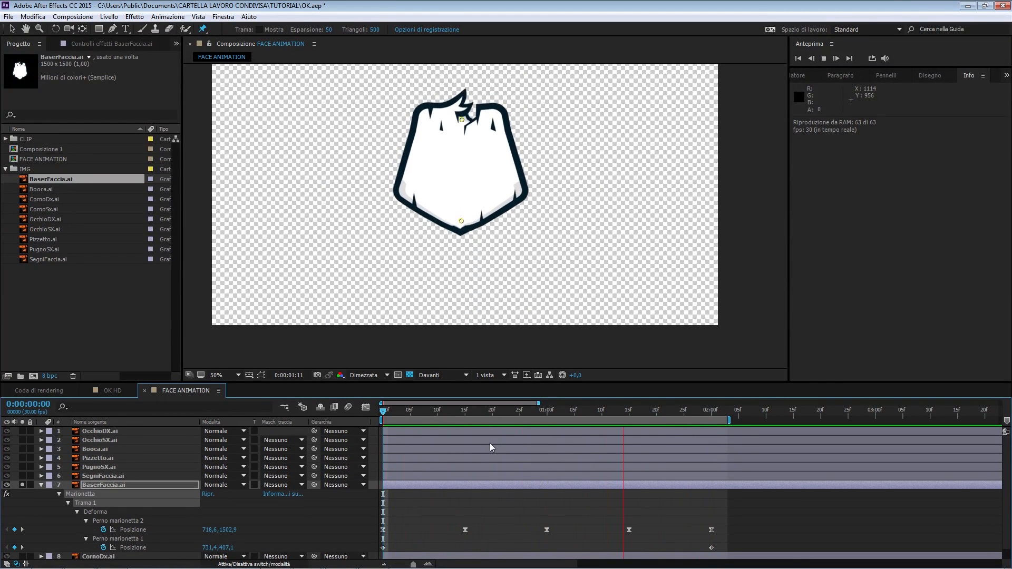
{"action": "key", "text": "space"}
{"action": "left_click", "coordinate": [464, 500]}
Step: Add a layer position keyframe to BaserFaccia.ai at 0:00:00:00 and show all of its keyframed properties
{"action": "left_click_drag", "start_coordinate": [415, 412], "coordinate": [377, 420]}
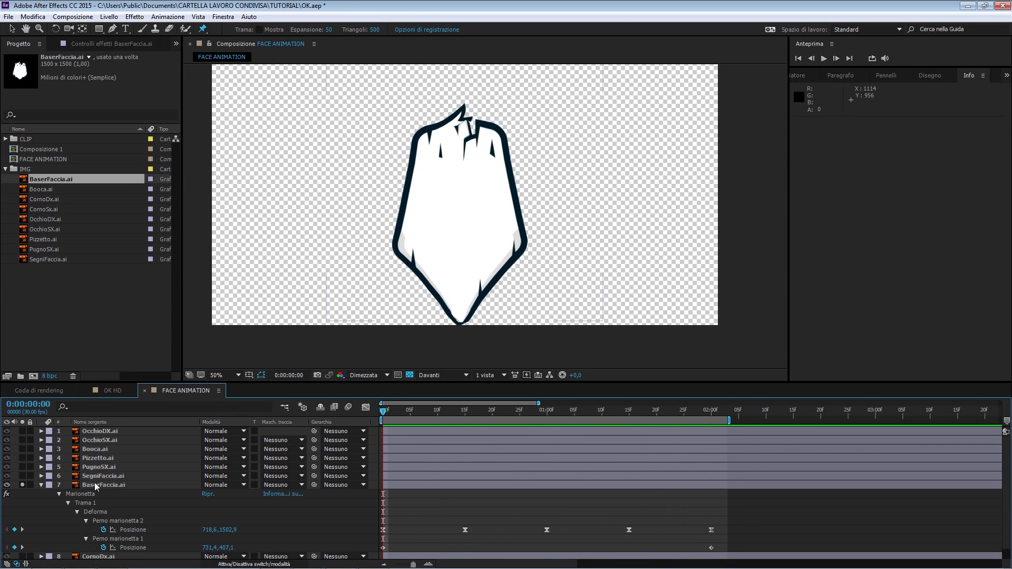
{"action": "left_click", "coordinate": [94, 485]}
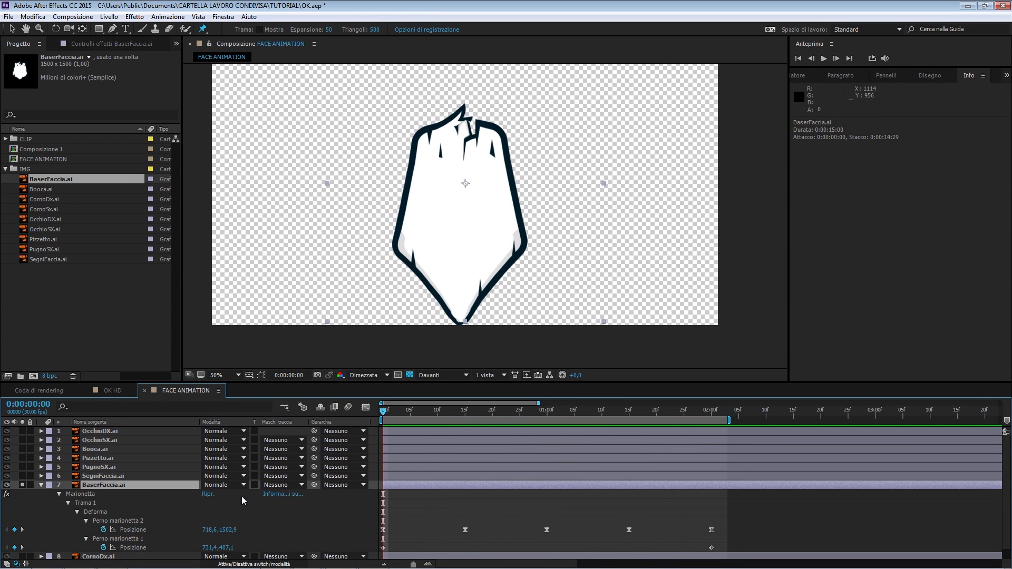
{"action": "key", "text": "p"}
{"action": "left_click", "coordinate": [67, 494]}
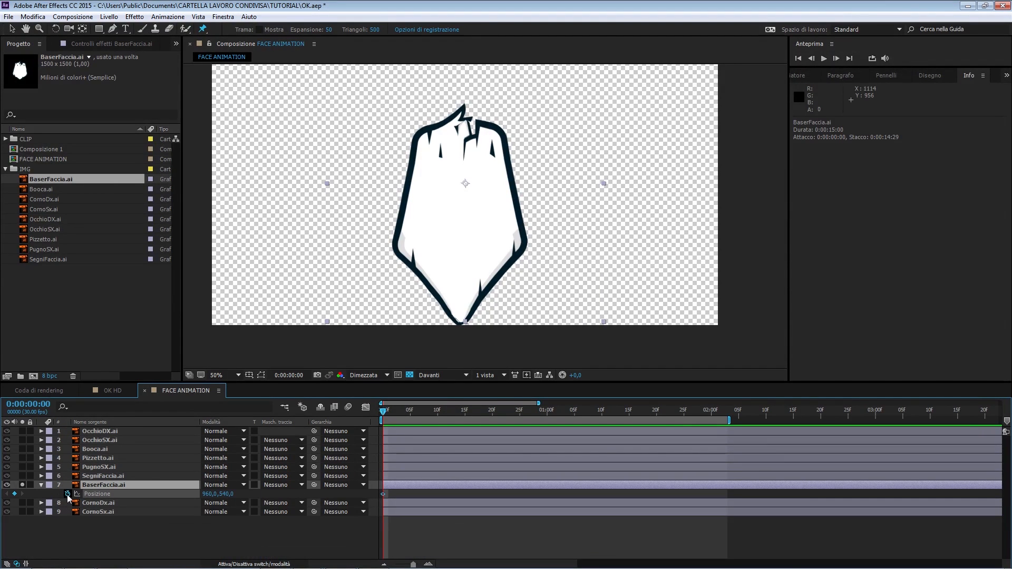
{"action": "key", "text": "u"}
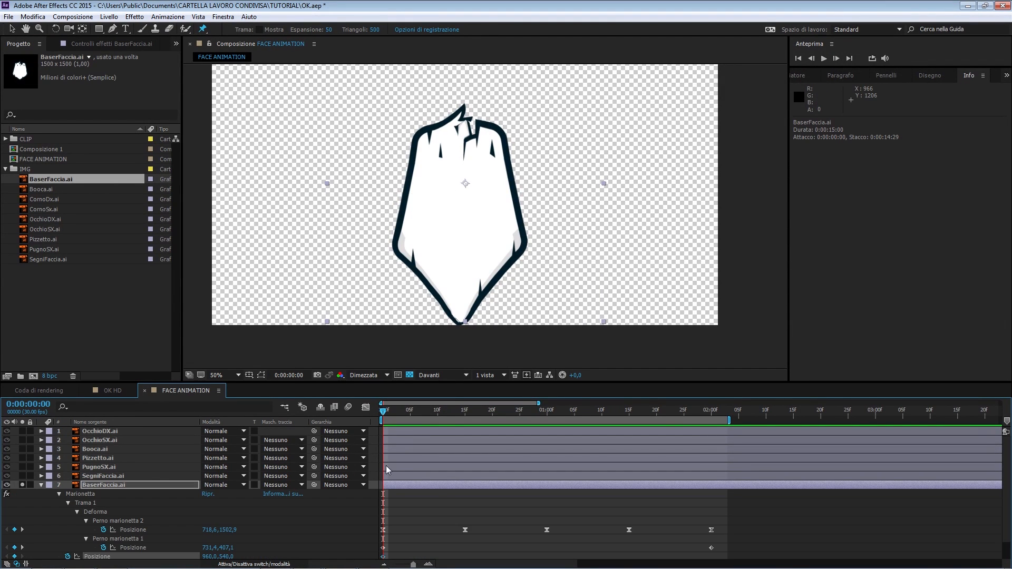
Step: Add a layer position keyframe for BaserFaccia.ai at 0:00:02:00, keeping the resting position of 960, 540
{"action": "scroll", "coordinate": [425, 498], "scroll_direction": "down", "scroll_amount": 1}
{"action": "left_click_drag", "start_coordinate": [379, 410], "coordinate": [711, 414]}
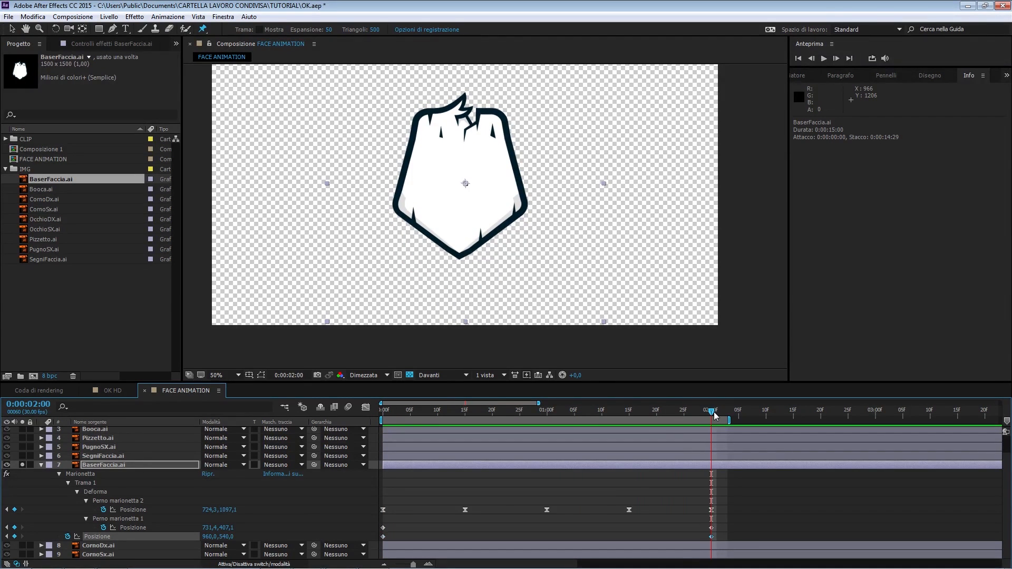
{"action": "left_click", "coordinate": [677, 490]}
Step: At 0:00:00:00, set the layer position's Y to 1389 so the face starts below the frame
{"action": "left_click_drag", "start_coordinate": [472, 413], "coordinate": [380, 422]}
{"action": "left_click_drag", "start_coordinate": [490, 256], "coordinate": [466, 250]}
{"action": "left_click_drag", "start_coordinate": [222, 537], "coordinate": [723, 482]}
Step: At 0:00:00:15, keyframe the layer position with Y at 485 as an overshoot above the resting point
{"action": "left_click_drag", "start_coordinate": [404, 418], "coordinate": [464, 418]}
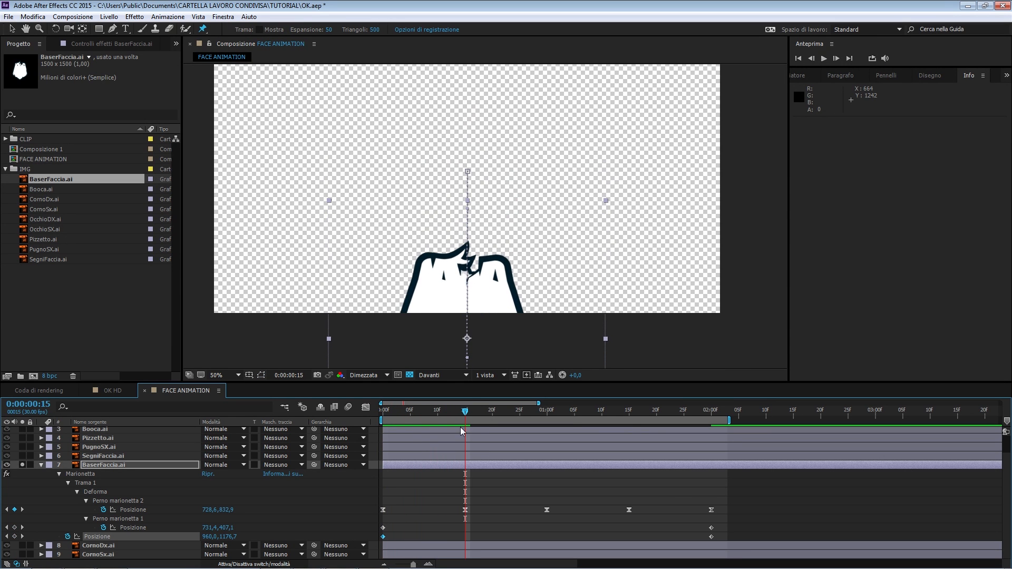
{"action": "left_click", "coordinate": [231, 537]}
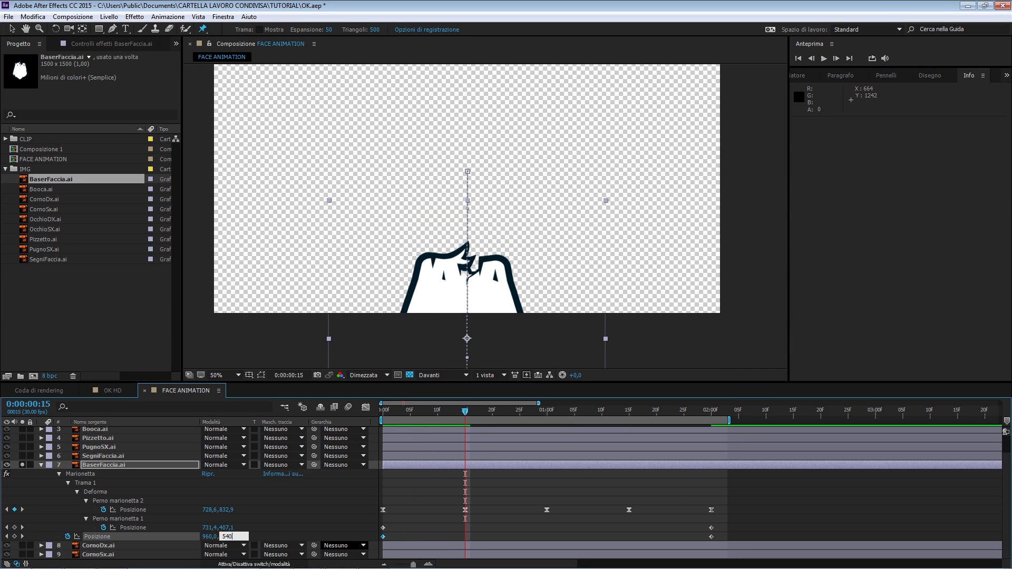
{"action": "key", "text": "Return"}
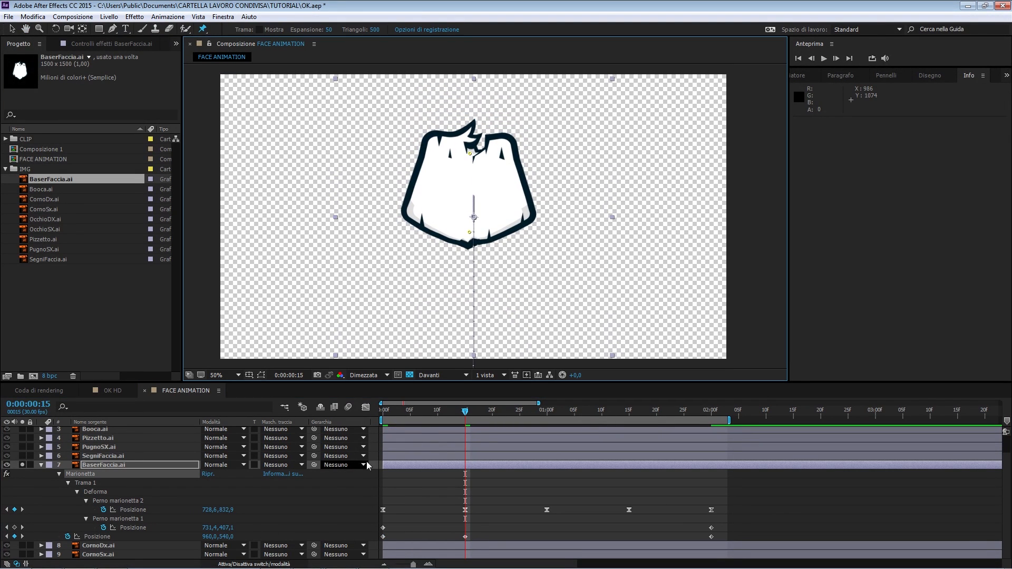
{"action": "left_click_drag", "start_coordinate": [227, 537], "coordinate": [202, 535]}
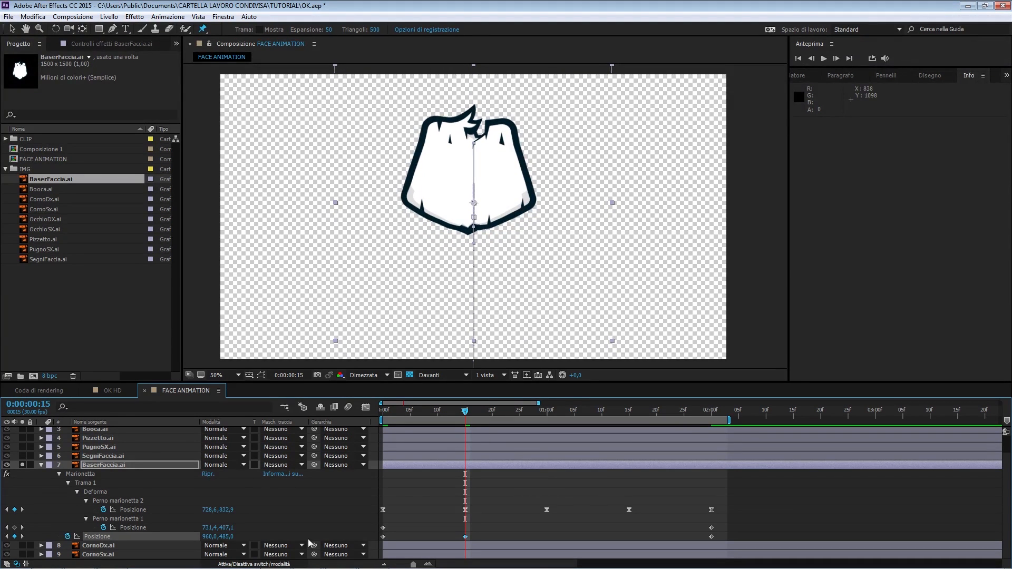
{"action": "key", "text": "Return"}
Step: At 0:00:01:00, keyframe the layer position with Y at 610 as a dip below the resting point
{"action": "left_click_drag", "start_coordinate": [467, 420], "coordinate": [547, 412]}
{"action": "left_click", "coordinate": [232, 538]}
{"action": "type", "text": "540"}
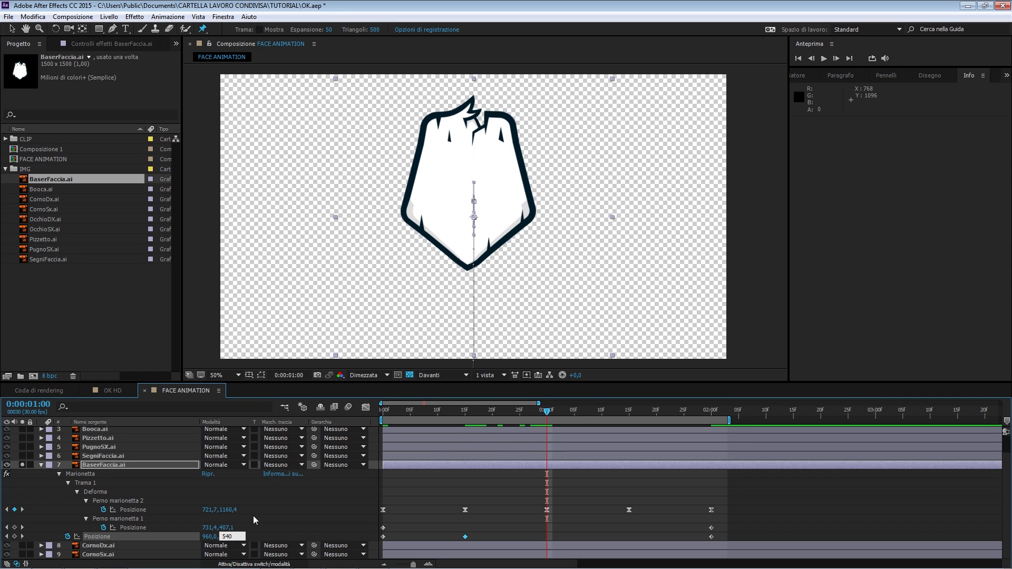
{"action": "key", "text": "Return"}
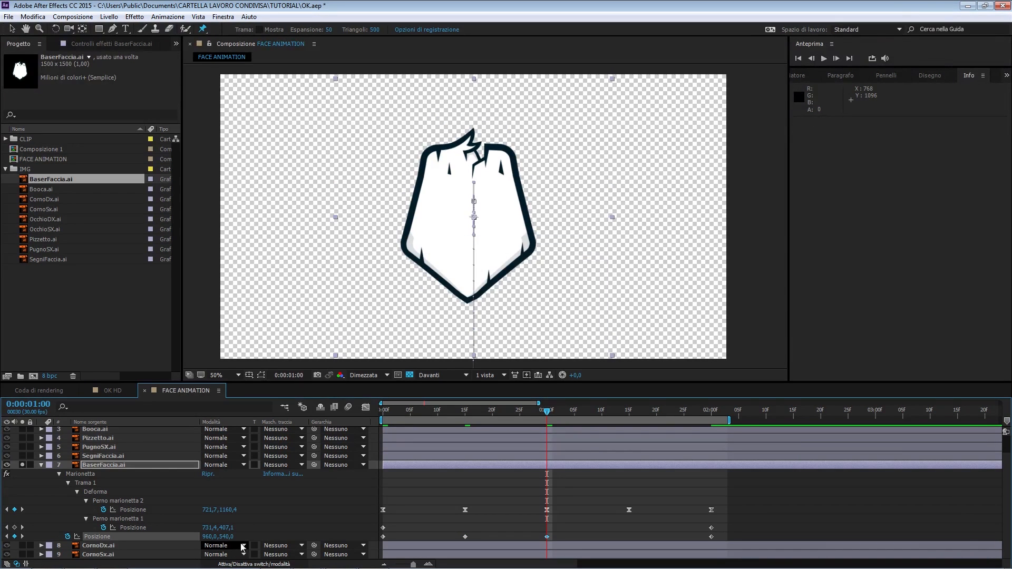
{"action": "left_click_drag", "start_coordinate": [225, 539], "coordinate": [253, 540]}
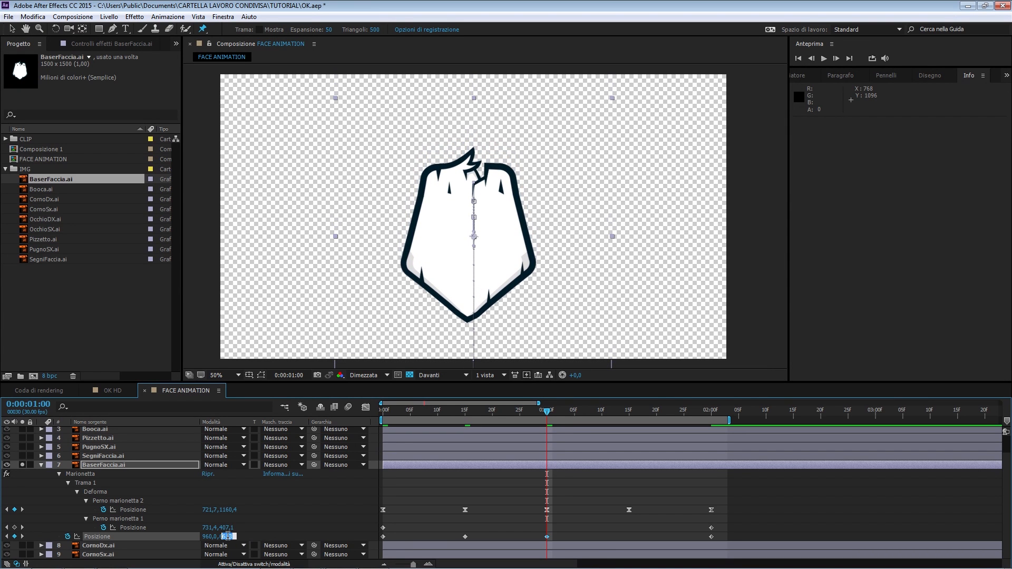
{"action": "key", "text": "Return"}
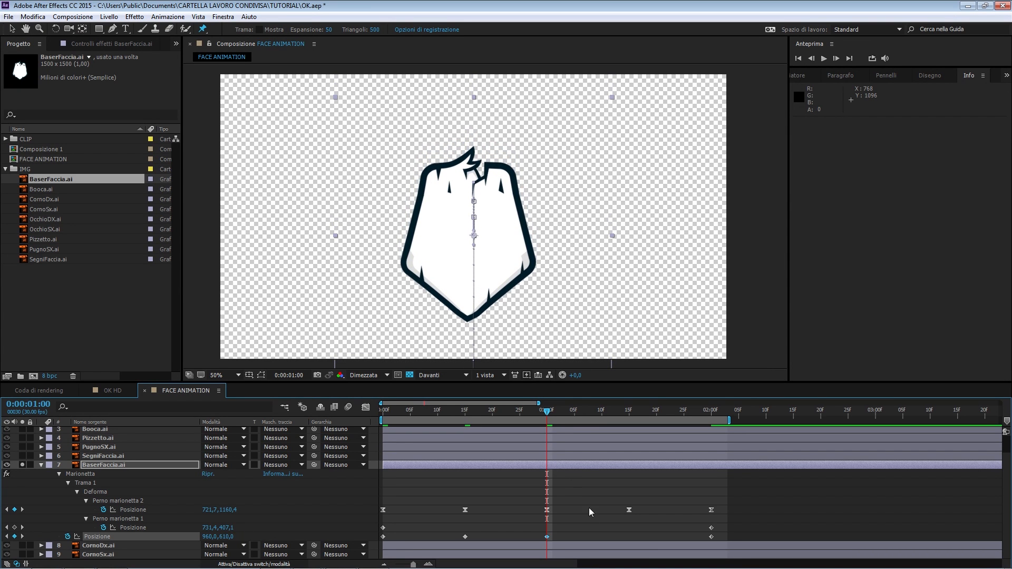
Step: At 0:00:01:15, keyframe the layer position with Y at 501 and preview the animation from the beginning
{"action": "left_click_drag", "start_coordinate": [552, 415], "coordinate": [630, 432]}
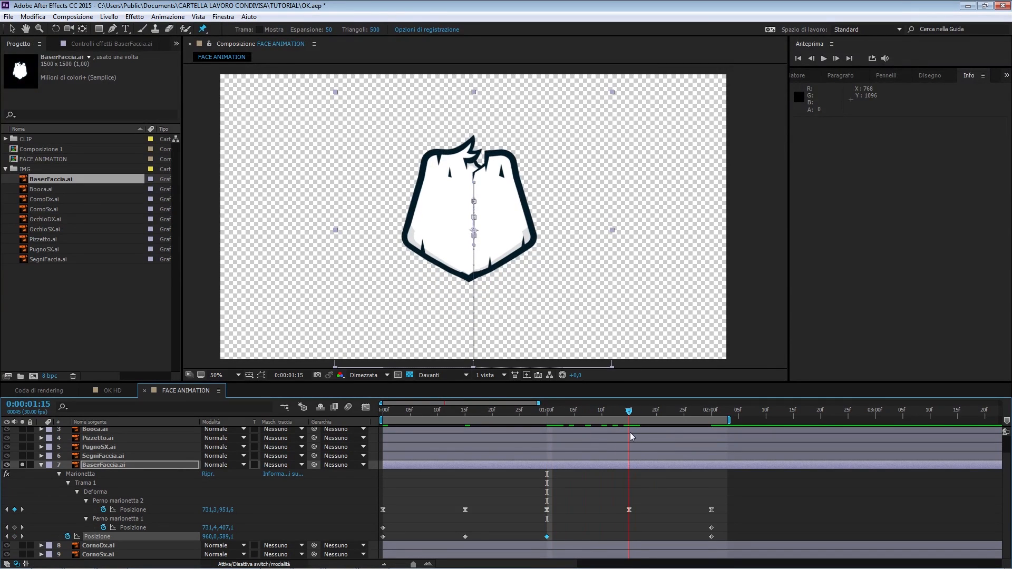
{"action": "left_click", "coordinate": [225, 536]}
{"action": "type", "text": "54"}
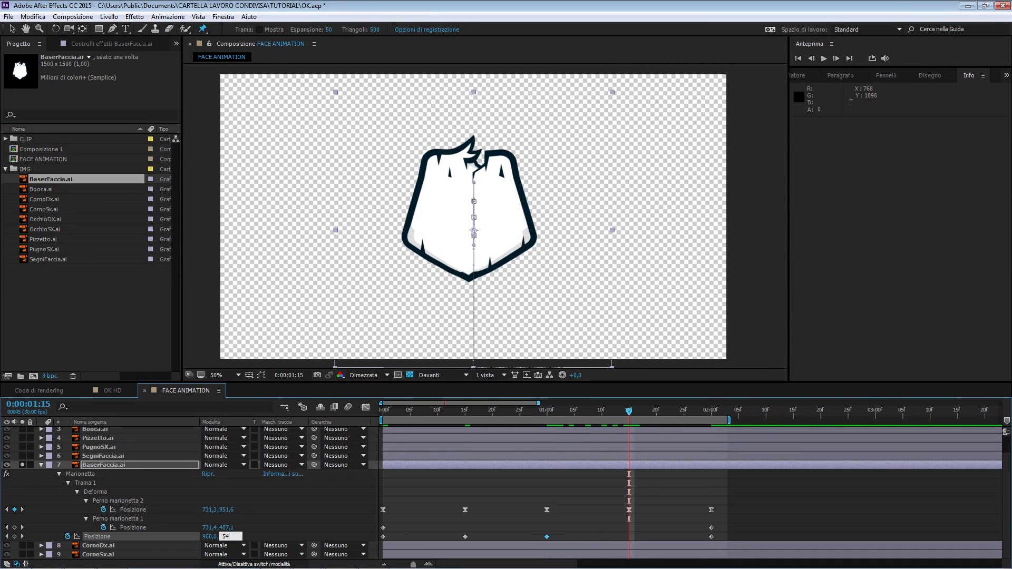
{"action": "type", "text": "0"}
{"action": "key", "text": "Return"}
{"action": "left_click_drag", "start_coordinate": [227, 536], "coordinate": [214, 531]}
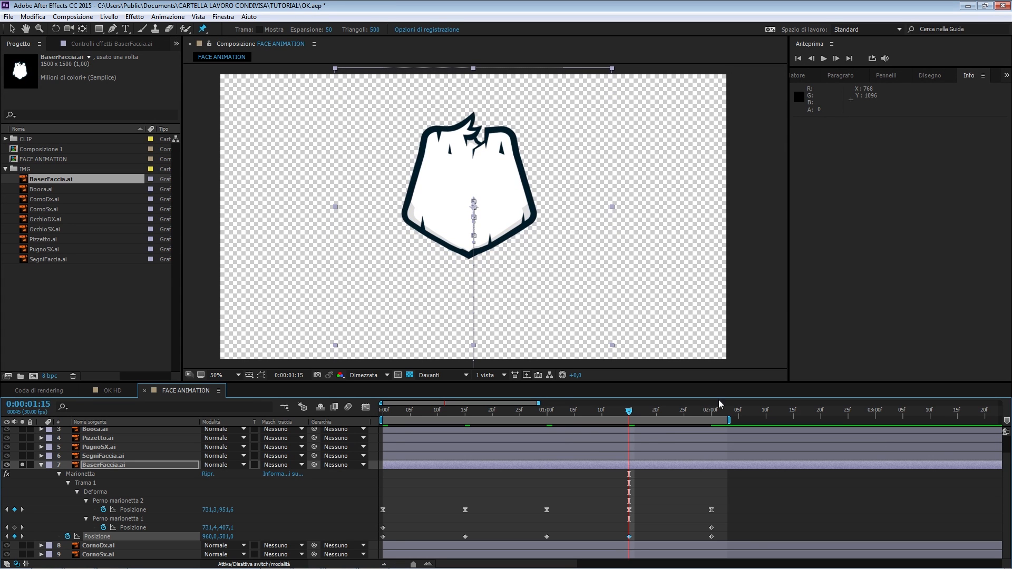
{"action": "left_click_drag", "start_coordinate": [635, 416], "coordinate": [363, 431]}
{"action": "key", "text": "space"}
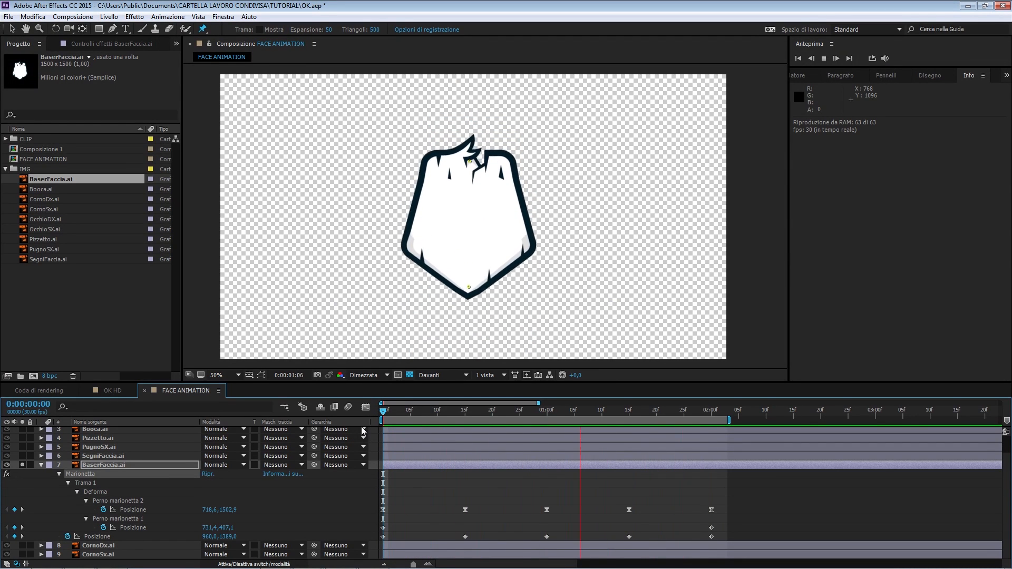
{"action": "key", "text": "space"}
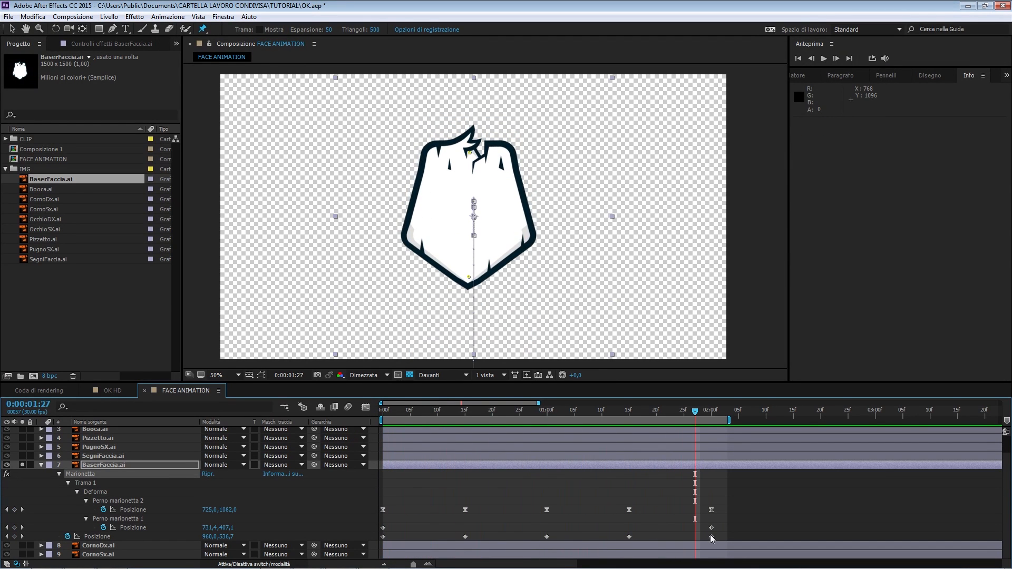
Step: Apply Easy Ease to all five layer position keyframes and set their spatial interpolation to Linear
{"action": "left_click_drag", "start_coordinate": [716, 534], "coordinate": [372, 543]}
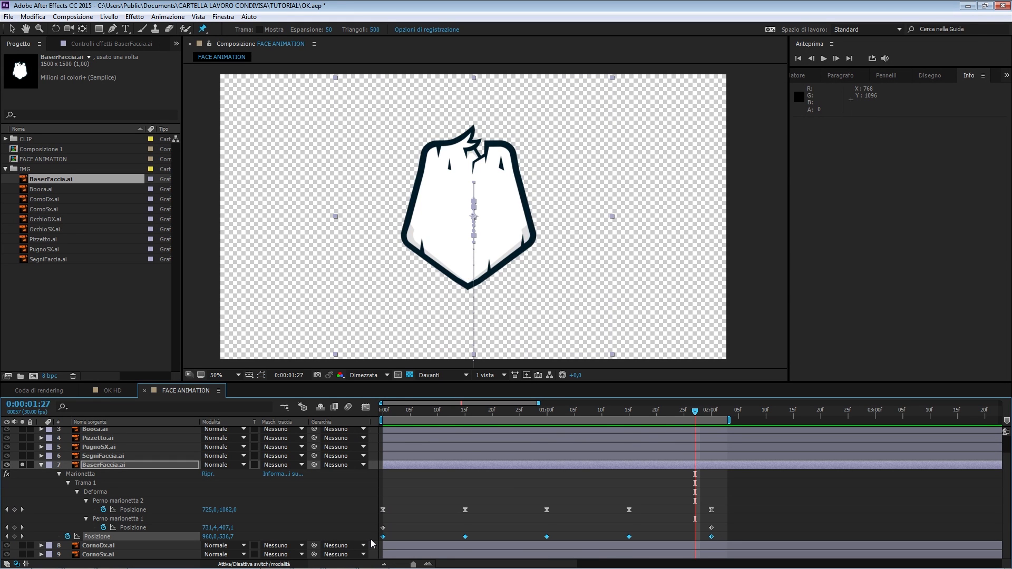
{"action": "key", "text": "F9"}
{"action": "right_click", "coordinate": [467, 538]}
{"action": "left_click", "coordinate": [520, 497]}
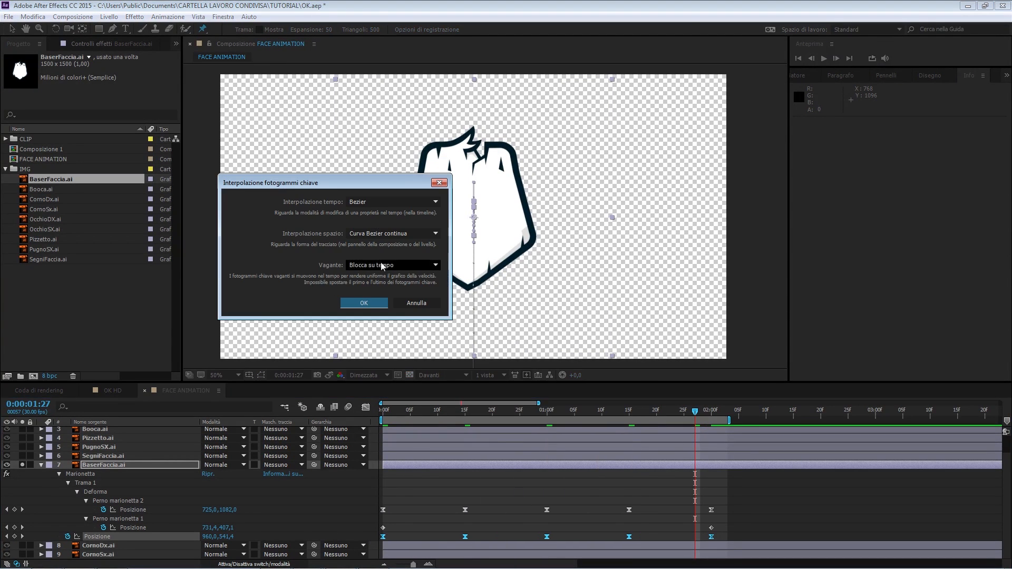
{"action": "left_click", "coordinate": [387, 234]}
{"action": "left_click", "coordinate": [375, 262]}
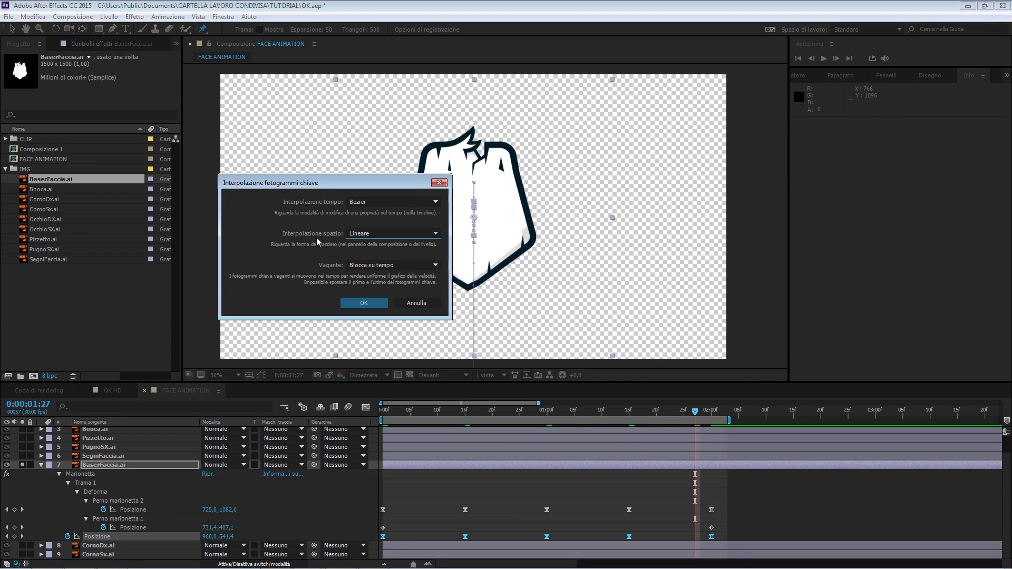
{"action": "left_click", "coordinate": [365, 302]}
Step: Preview the eased bounce to judge the timing between its keyframes
{"action": "key", "text": "space"}
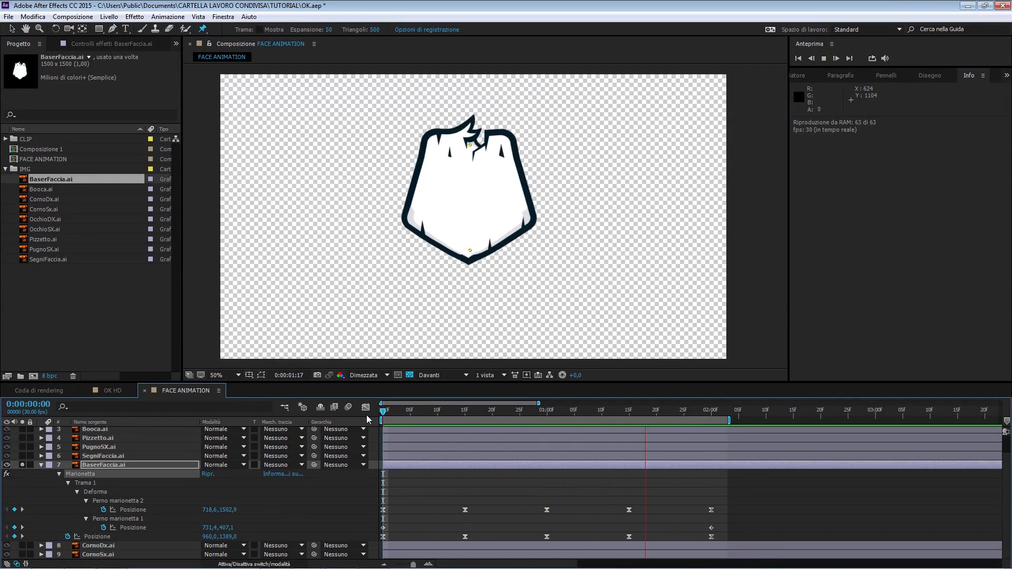
{"action": "key", "text": "space"}
{"action": "left_click_drag", "start_coordinate": [523, 412], "coordinate": [510, 454]}
{"action": "key", "text": "space"}
Step: Shift the pin and layer keyframes from 0:00:01:00 onward earlier so the first of them falls at 0:00:00:23
{"action": "left_click_drag", "start_coordinate": [737, 498], "coordinate": [529, 537]}
{"action": "mouse_move", "coordinate": [511, 415]}
{"action": "left_mouse_down"}
{"action": "mouse_move", "coordinate": [475, 416]}
{"action": "mouse_move", "coordinate": [505, 418]}
{"action": "left_mouse_up"}
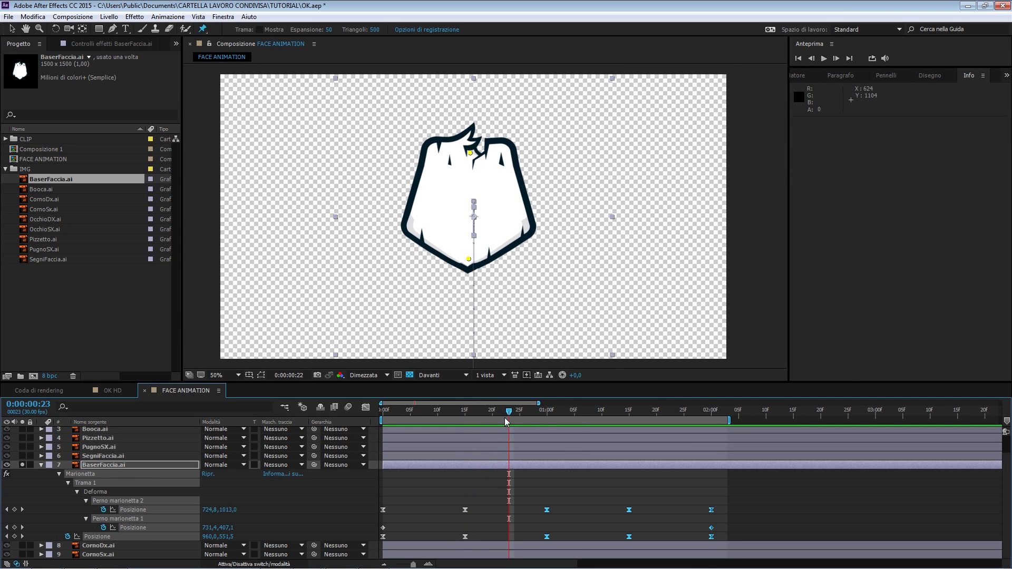
{"action": "left_click_drag", "start_coordinate": [737, 506], "coordinate": [511, 539]}
{"action": "left_click", "coordinate": [546, 490]}
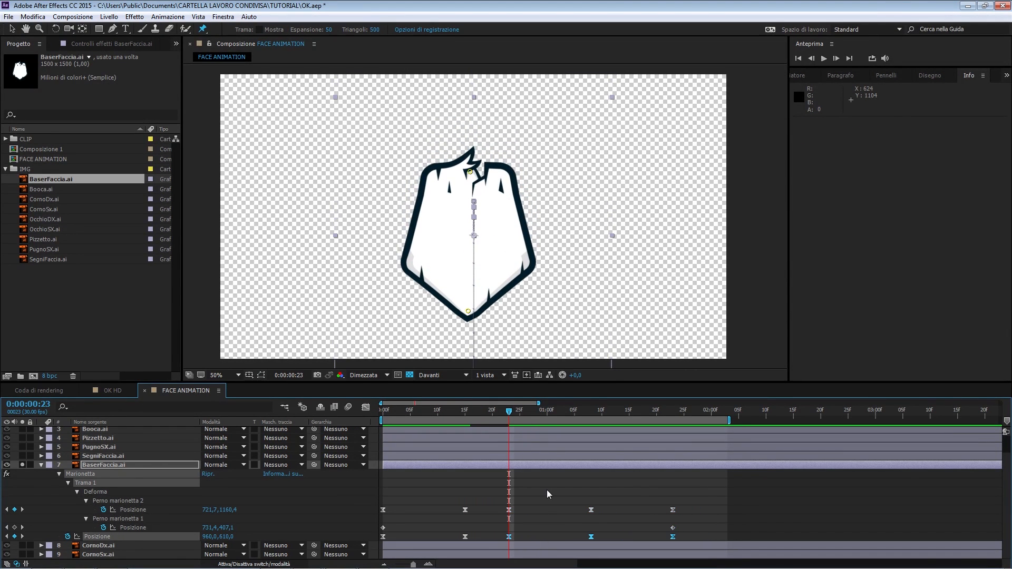
Step: Move the last two columns of pin and layer keyframes earlier, to 0:00:01:00 and 0:00:01:15
{"action": "left_click_drag", "start_coordinate": [698, 493], "coordinate": [579, 544]}
{"action": "left_click_drag", "start_coordinate": [517, 413], "coordinate": [547, 417]}
{"action": "left_click_drag", "start_coordinate": [588, 538], "coordinate": [546, 542]}
{"action": "left_click", "coordinate": [601, 412]}
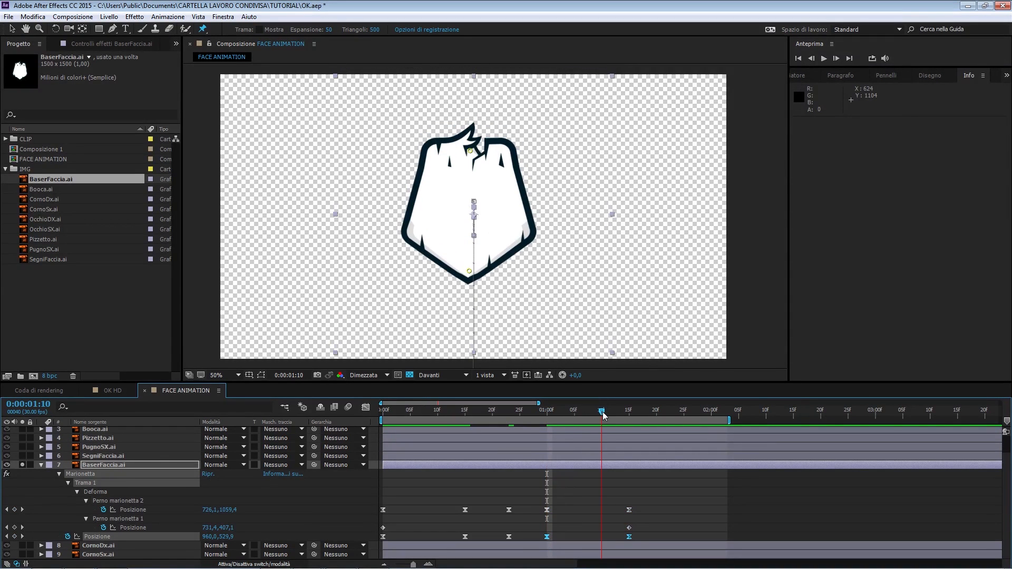
{"action": "left_click", "coordinate": [646, 505]}
Step: End the work area at 0:00:01:20 and preview the tightened bounce
{"action": "left_click", "coordinate": [541, 410]}
{"action": "left_click_drag", "start_coordinate": [589, 416], "coordinate": [656, 416]}
{"action": "key", "text": "n"}
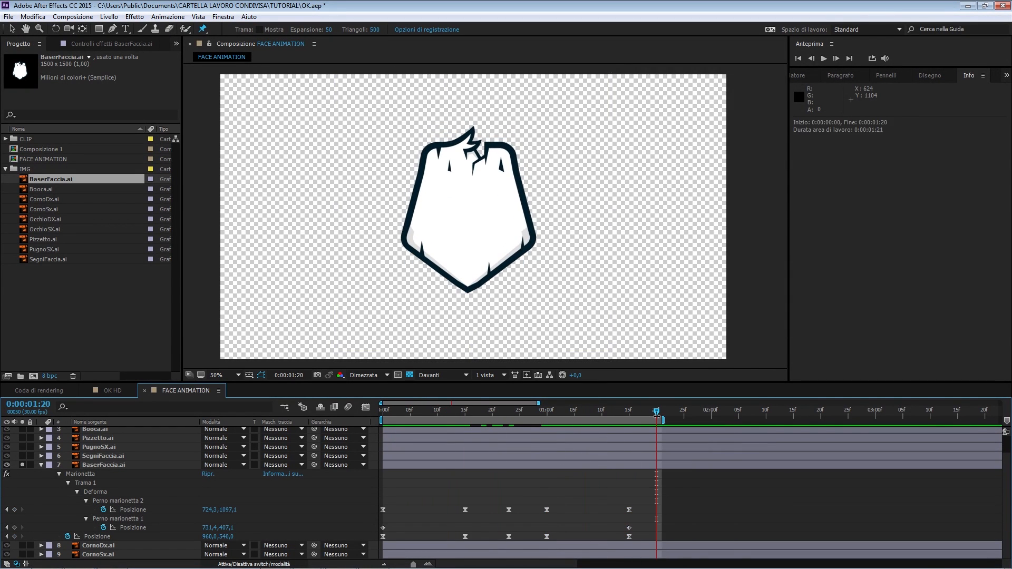
{"action": "key", "text": "space"}
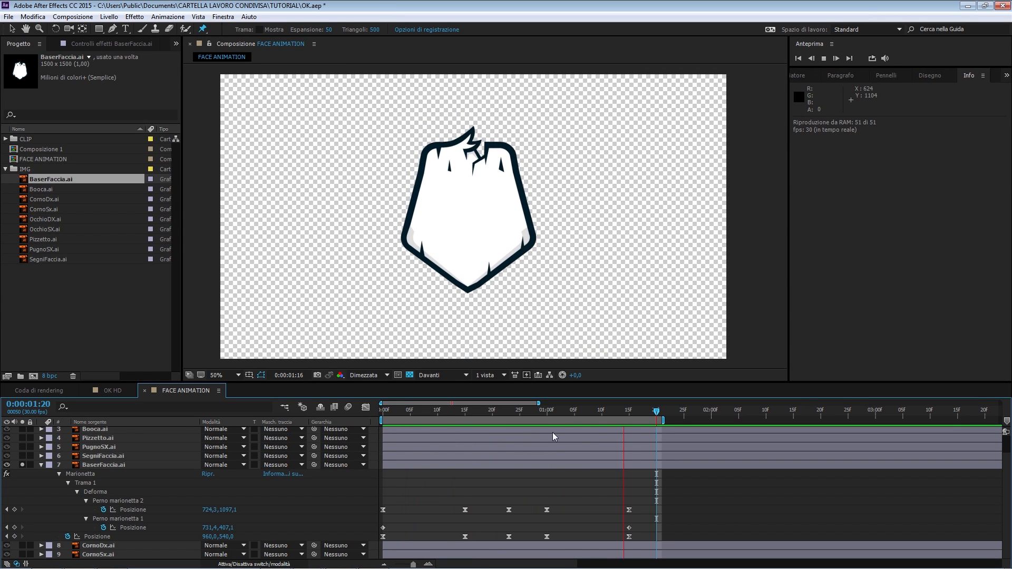
{"action": "key", "text": "Home"}
{"action": "key", "text": "space"}
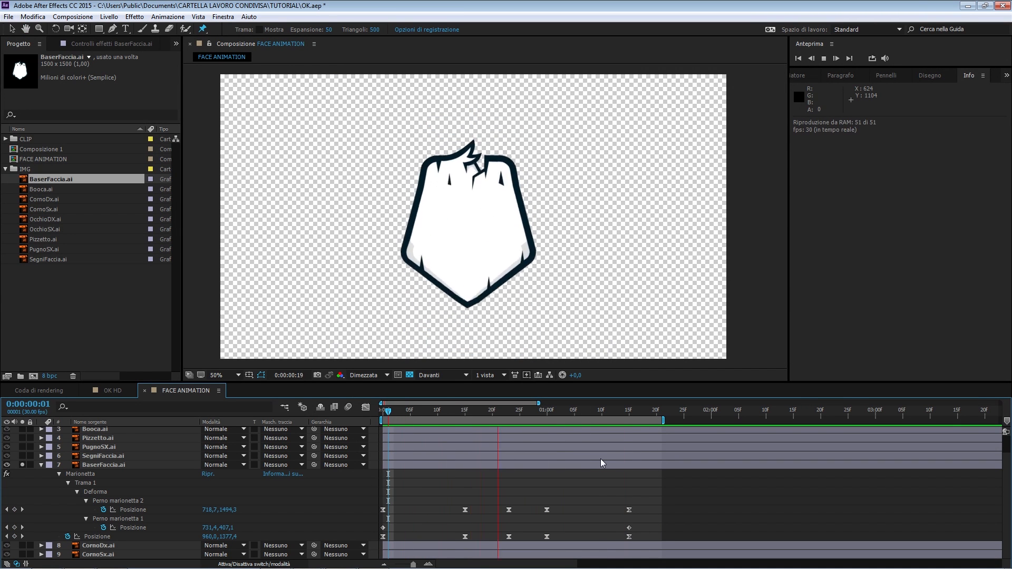
{"action": "key", "text": "space"}
Step: Delay the last three columns of pin and layer keyframes so the first of them falls at 0:00:00:25
{"action": "left_click_drag", "start_coordinate": [637, 496], "coordinate": [522, 537]}
{"action": "left_click_drag", "start_coordinate": [653, 493], "coordinate": [563, 541]}
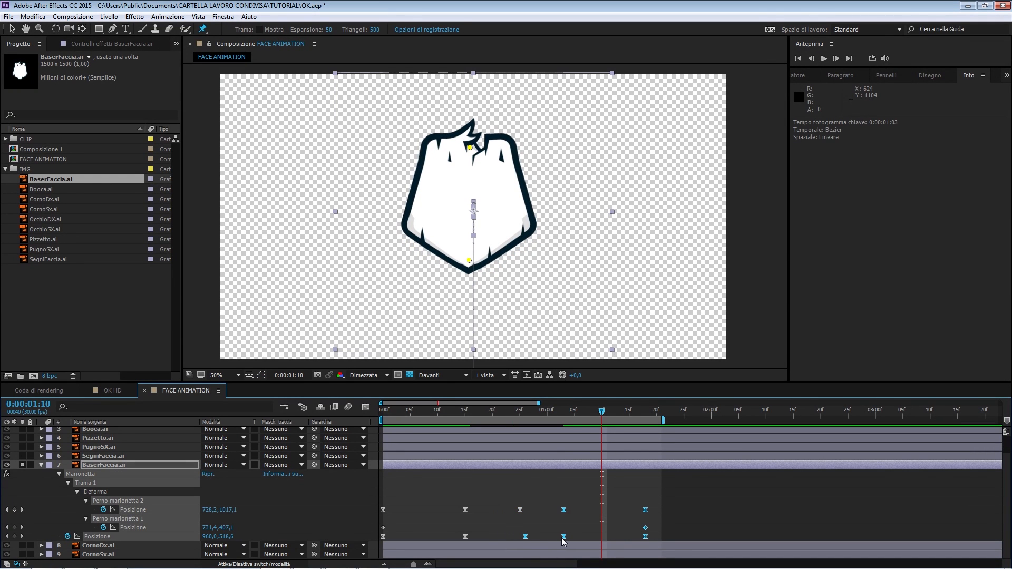
{"action": "key", "text": "ctrl+z"}
Step: Move the last two columns of pin and layer keyframes to 0:00:01:04 and 0:00:01:19
{"action": "left_click", "coordinate": [618, 497]}
{"action": "left_click_drag", "start_coordinate": [603, 493], "coordinate": [573, 530]}
{"action": "left_click_drag", "start_coordinate": [652, 494], "coordinate": [570, 538]}
Step: Extend the work area to just before 0:00:02:00 and preview the retimed bounce
{"action": "left_click_drag", "start_coordinate": [663, 419], "coordinate": [710, 431]}
{"action": "left_click", "coordinate": [459, 410]}
{"action": "key", "text": "space"}
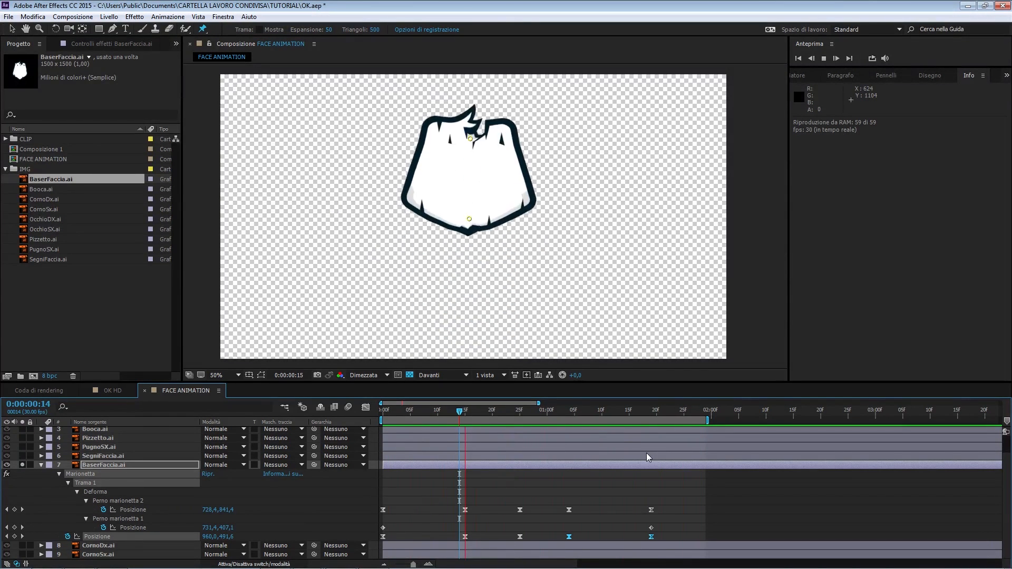
{"action": "key", "text": "space"}
{"action": "left_click", "coordinate": [597, 498]}
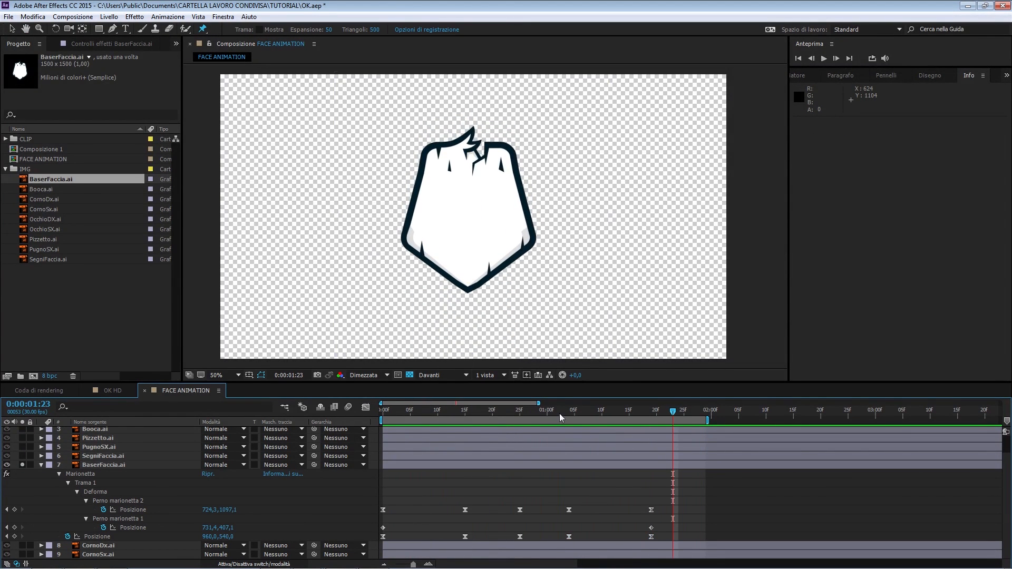
Step: Delay the last two keyframe columns by one frame, to 0:00:01:05 and 0:00:01:20, and preview the bounce
{"action": "left_click_drag", "start_coordinate": [536, 420], "coordinate": [570, 419]}
{"action": "left_click_drag", "start_coordinate": [679, 498], "coordinate": [575, 514]}
{"action": "key", "text": "space"}
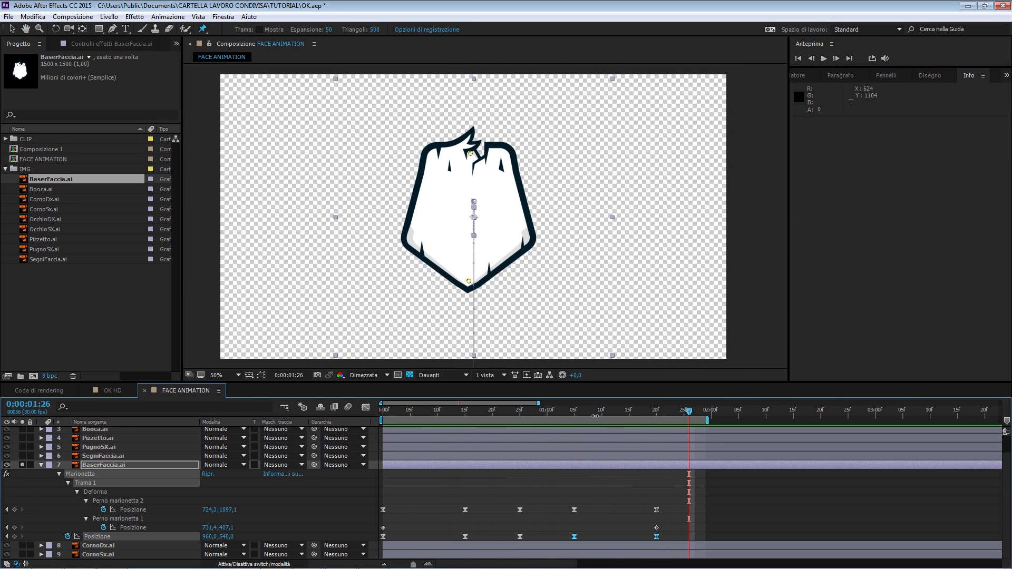
Step: Bring the final column of pin and layer keyframes forward to 0:00:01:17 and preview the result
{"action": "left_click_drag", "start_coordinate": [672, 497], "coordinate": [643, 542]}
{"action": "key", "text": "space"}
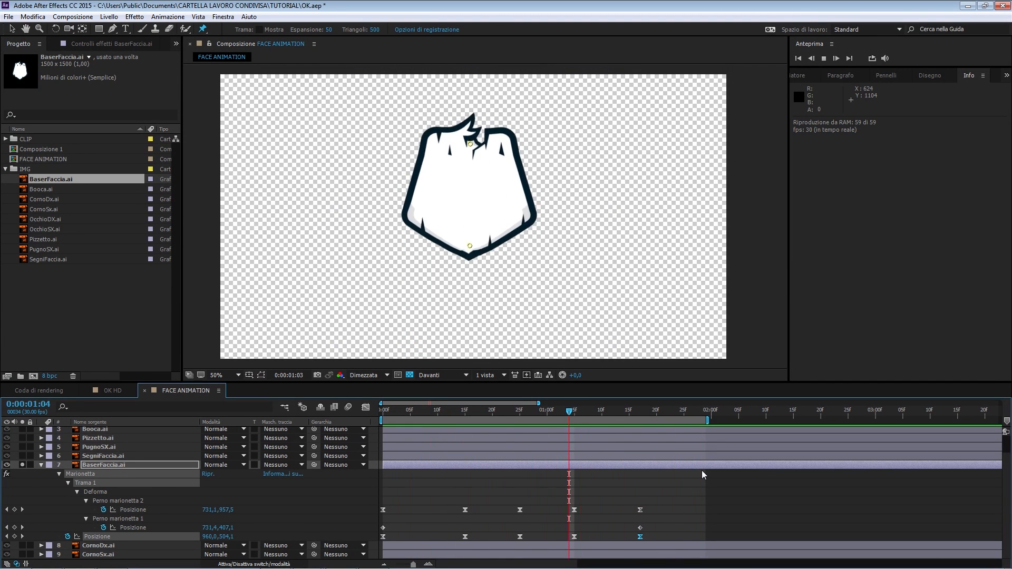
{"action": "key", "text": "space"}
{"action": "left_click_drag", "start_coordinate": [665, 499], "coordinate": [615, 537]}
{"action": "left_click", "coordinate": [366, 407]}
{"action": "left_click", "coordinate": [368, 407]}
{"action": "left_click_drag", "start_coordinate": [393, 502], "coordinate": [416, 536]}
{"action": "left_click", "coordinate": [366, 407]}
{"action": "key", "text": "shift+F3"}
Step: Lengthen the outgoing ease of the layer position keyframe at 0:00:00:00 in the speed graph
{"action": "left_click", "coordinate": [404, 537]}
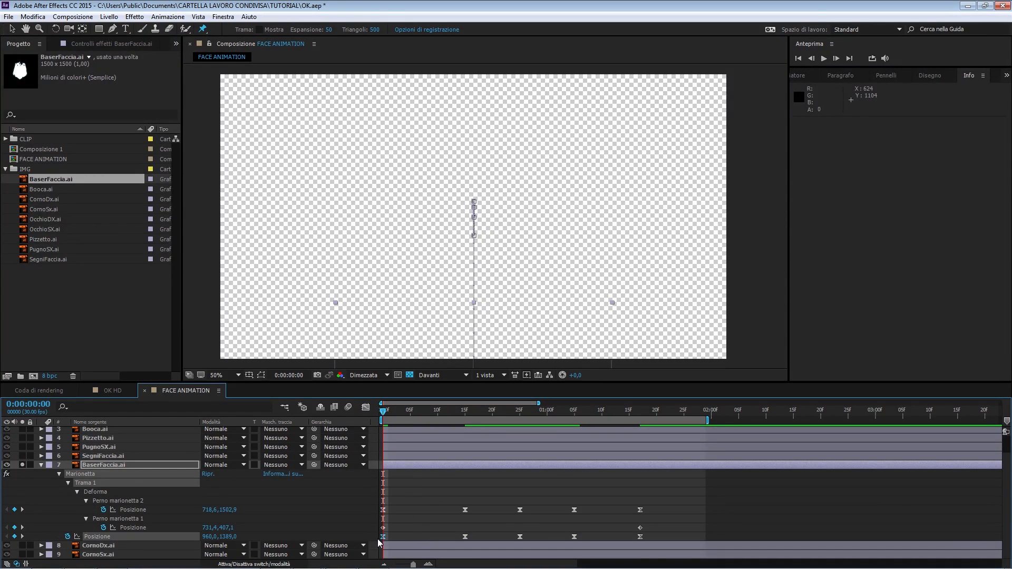
{"action": "left_click", "coordinate": [367, 408]}
{"action": "left_click_drag", "start_coordinate": [400, 534], "coordinate": [415, 536]}
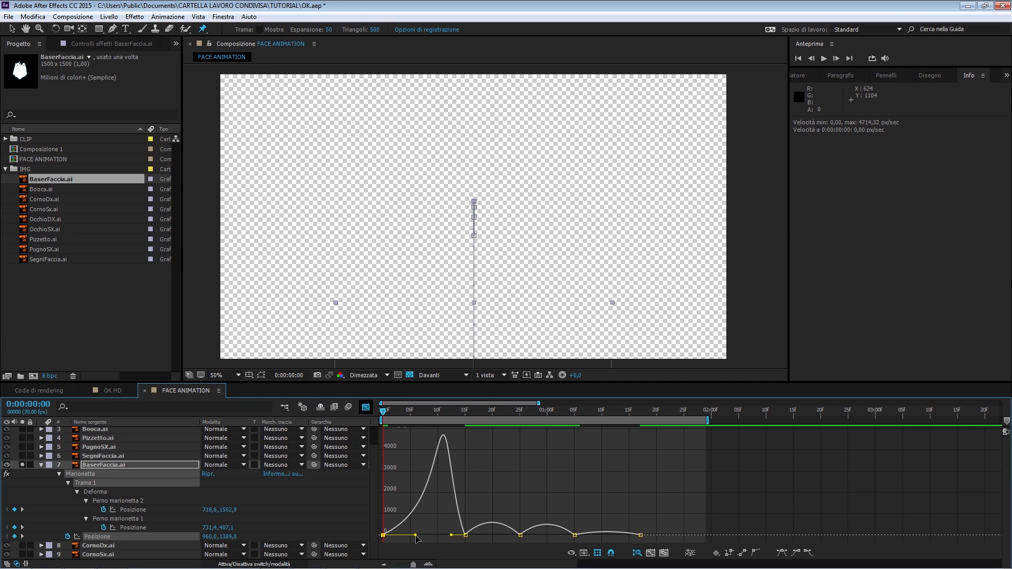
{"action": "left_click_drag", "start_coordinate": [415, 538], "coordinate": [415, 536]}
{"action": "left_click", "coordinate": [366, 407]}
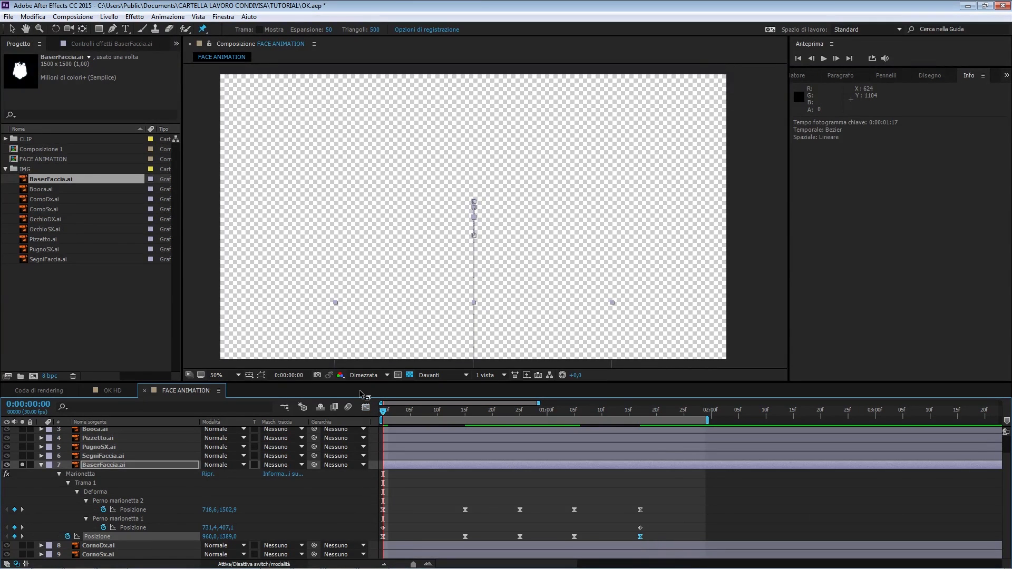
Step: Lengthen the incoming ease of the final layer position keyframe to about 72% influence and preview the animation
{"action": "key", "text": "shift+F3"}
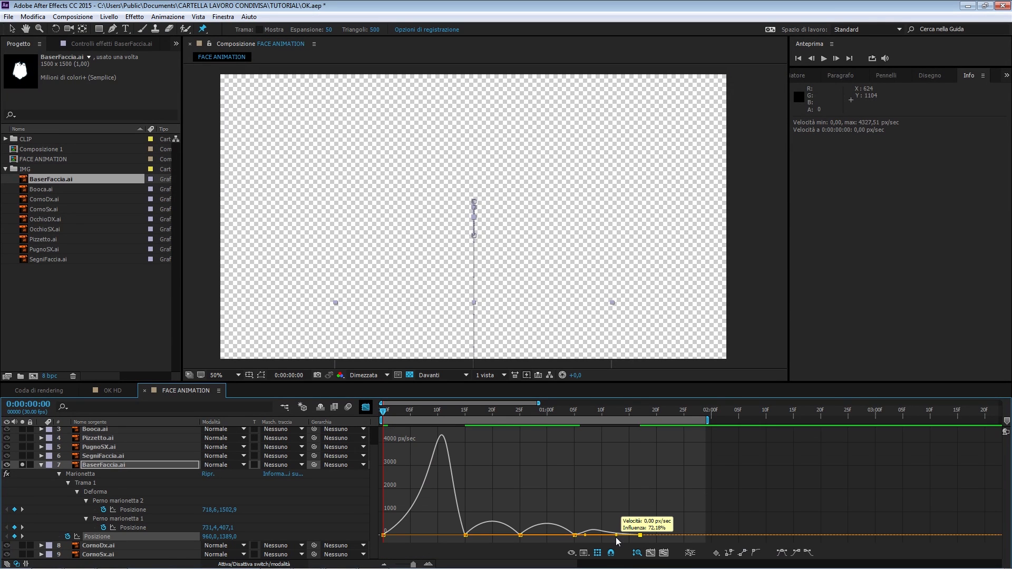
{"action": "left_click", "coordinate": [366, 407]}
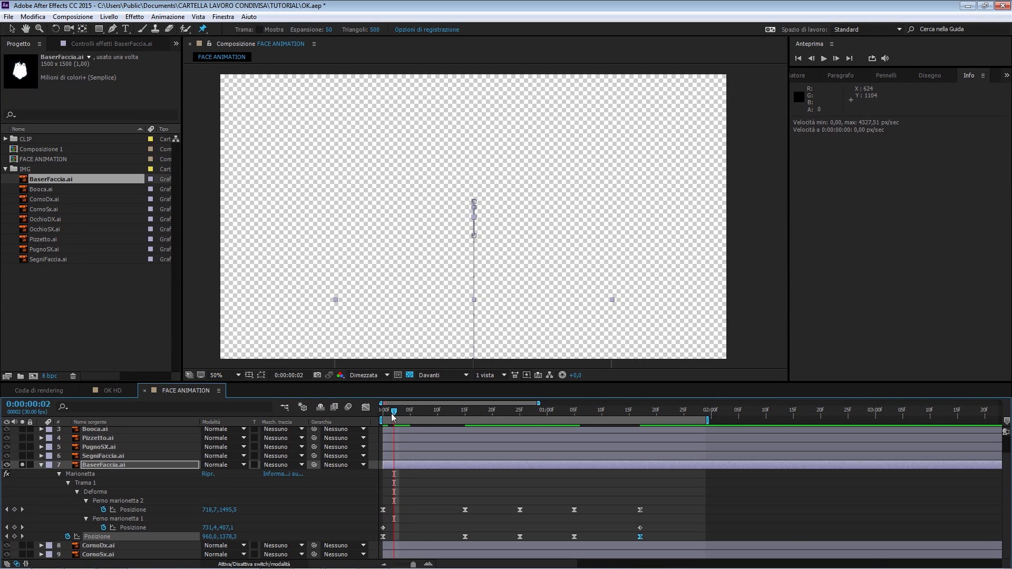
{"action": "key", "text": "space"}
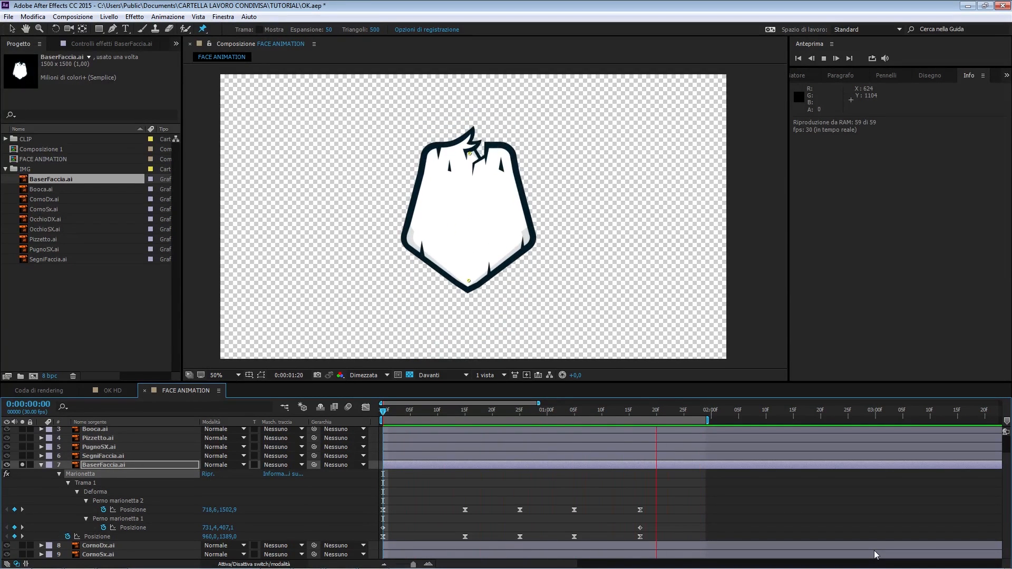
Step: Delay all pin and layer keyframes after the first column by one frame, starting at 0:00:00:16, and preview the bounce
{"action": "key", "text": "space"}
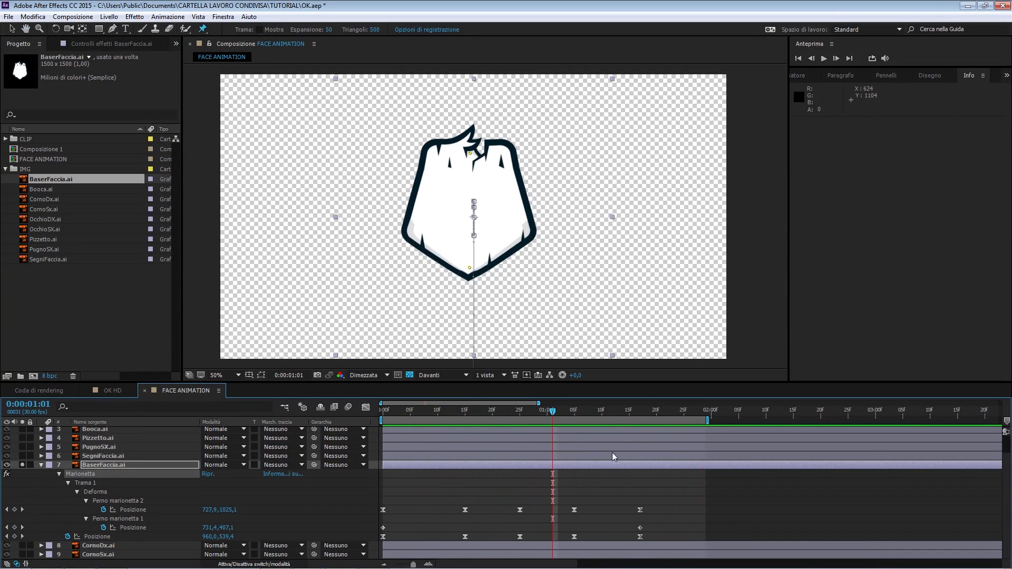
{"action": "left_click", "coordinate": [468, 418]}
{"action": "left_click_drag", "start_coordinate": [688, 500], "coordinate": [470, 536]}
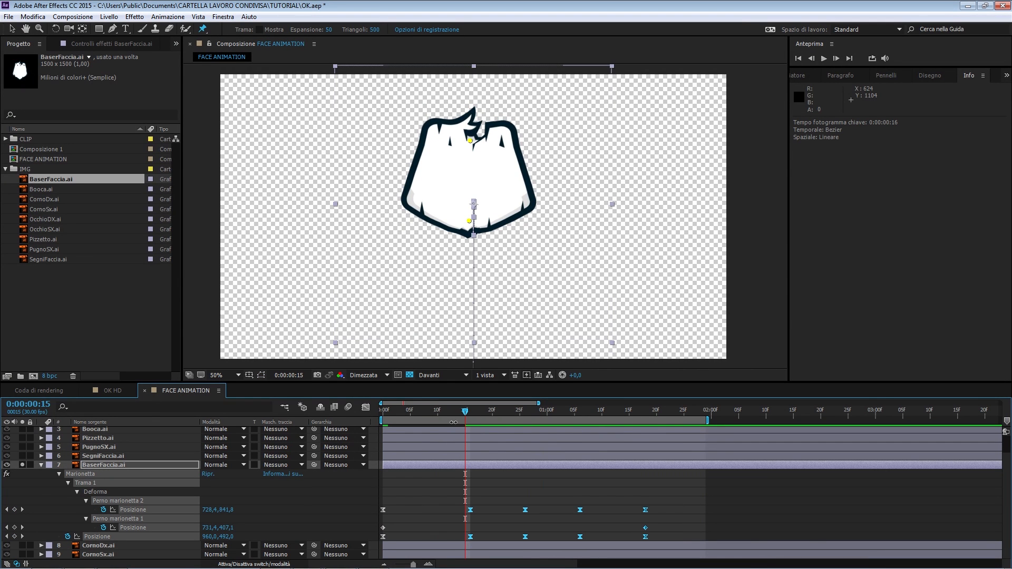
{"action": "key", "text": "space"}
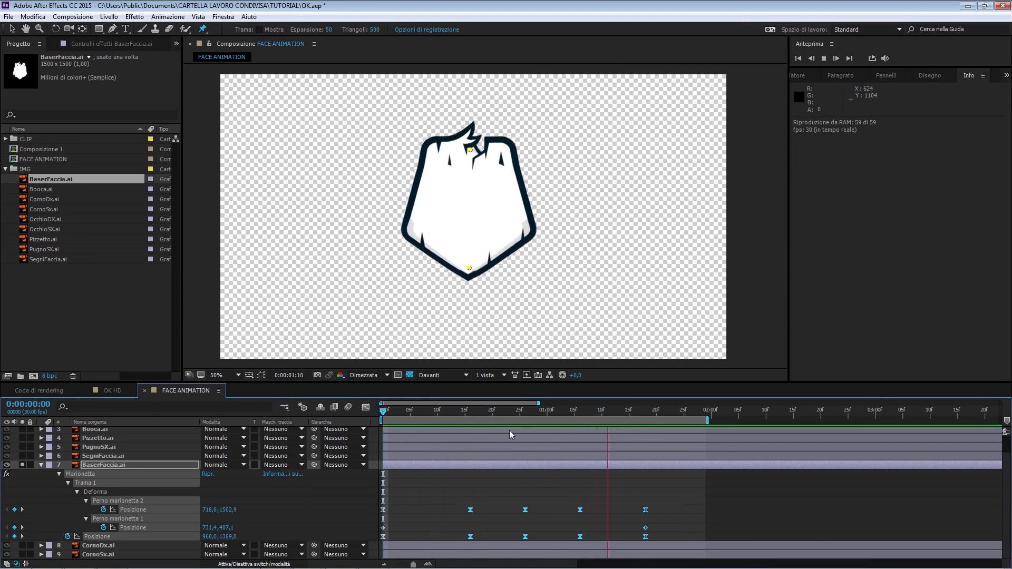
Step: Reduce the Y position of Perno marionetta 2 slightly at the 0:00:00:26 keyframe and preview the bounce
{"action": "key", "text": "space"}
{"action": "left_click_drag", "start_coordinate": [476, 411], "coordinate": [530, 425]}
{"action": "left_click", "coordinate": [529, 488]}
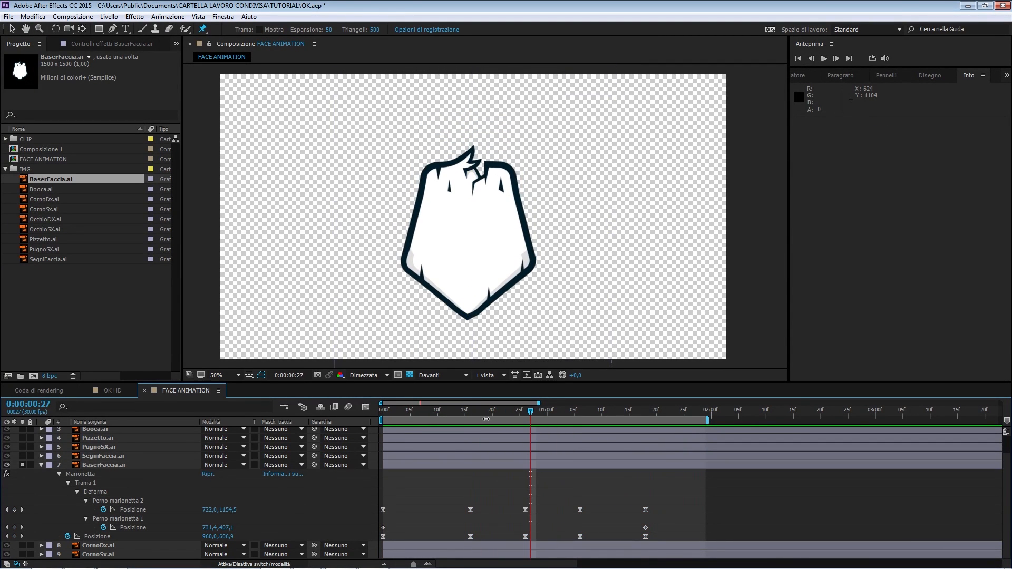
{"action": "key", "text": "space"}
{"action": "left_click_drag", "start_coordinate": [477, 414], "coordinate": [525, 443]}
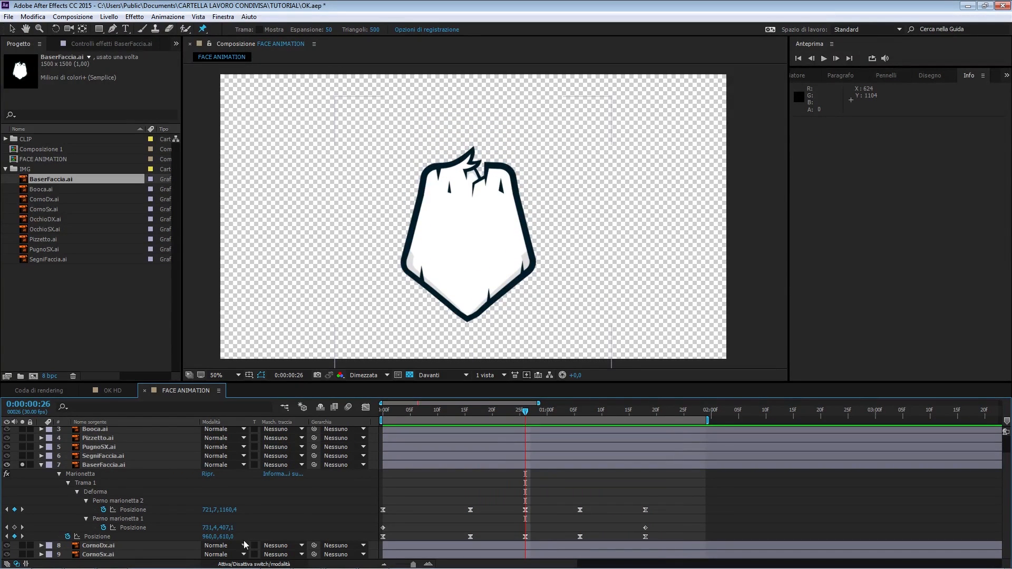
{"action": "left_click_drag", "start_coordinate": [230, 511], "coordinate": [213, 512]}
{"action": "left_click", "coordinate": [466, 421]}
{"action": "key", "text": "space"}
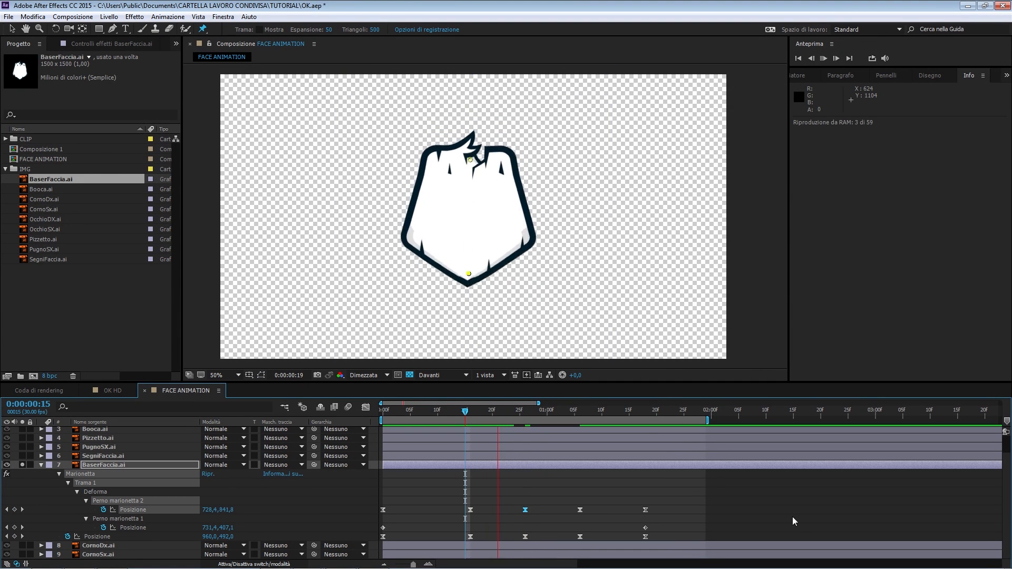
Step: Delay the final column of pin and layer position keyframes to 0:00:01:25 and preview the animation
{"action": "left_click", "coordinate": [471, 414]}
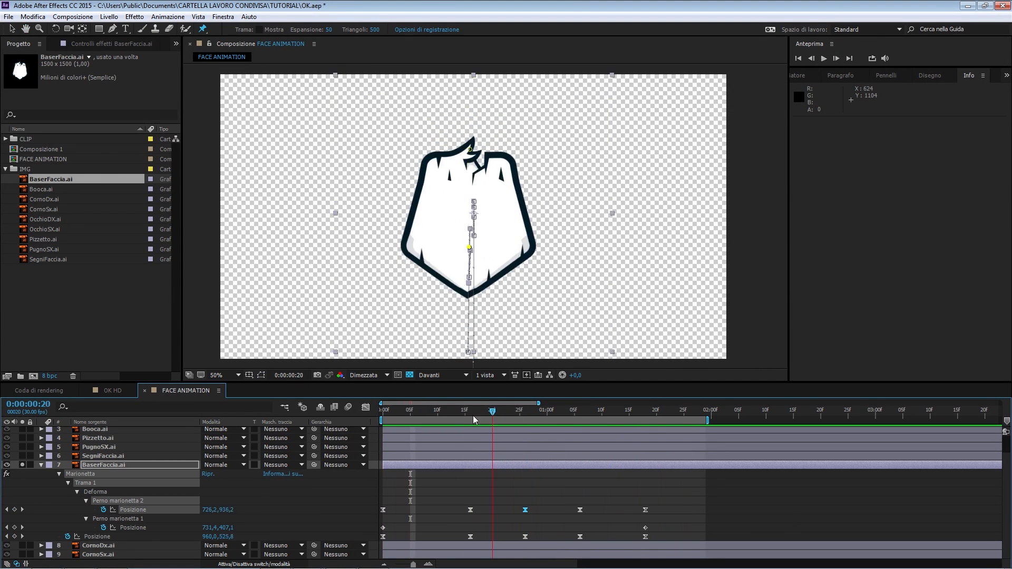
{"action": "left_click_drag", "start_coordinate": [505, 414], "coordinate": [580, 428]}
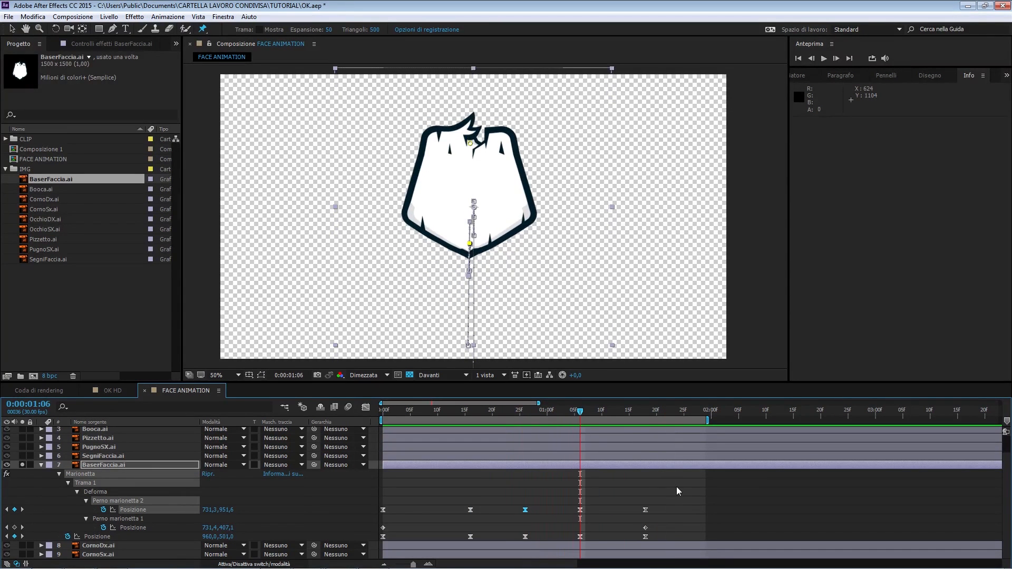
{"action": "left_click", "coordinate": [663, 505]}
{"action": "left_click_drag", "start_coordinate": [664, 509], "coordinate": [658, 539]}
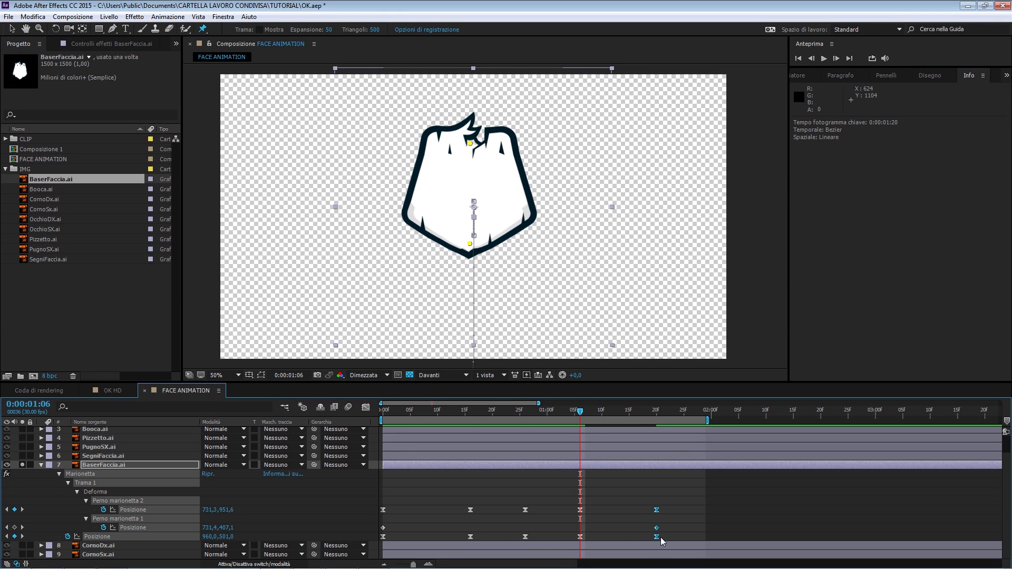
{"action": "left_click_drag", "start_coordinate": [659, 413], "coordinate": [684, 415]}
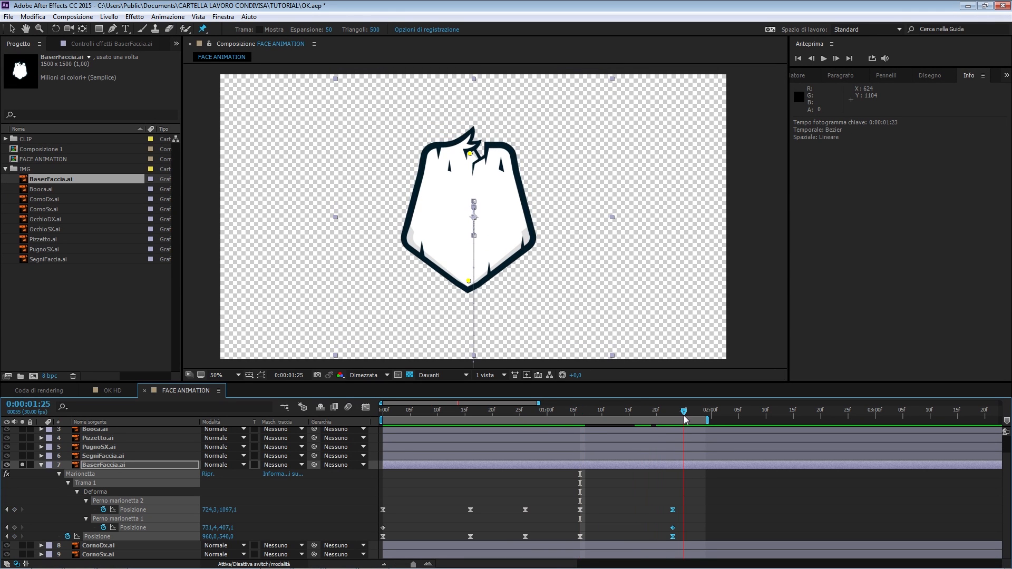
{"action": "left_click_drag", "start_coordinate": [676, 537], "coordinate": [683, 539]}
{"action": "key", "text": "space"}
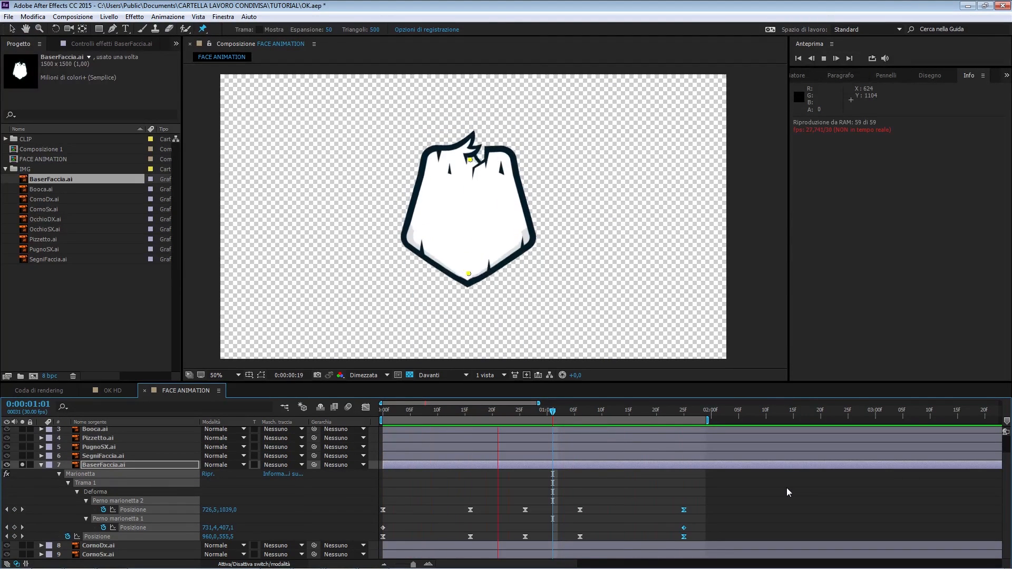
Step: Set the Y position of Perno marionetta 2 to about 967.6 at 0:00:01:06 and preview the bounce
{"action": "left_click", "coordinate": [515, 410]}
{"action": "left_click_drag", "start_coordinate": [514, 410], "coordinate": [580, 415]}
{"action": "left_click", "coordinate": [637, 497]}
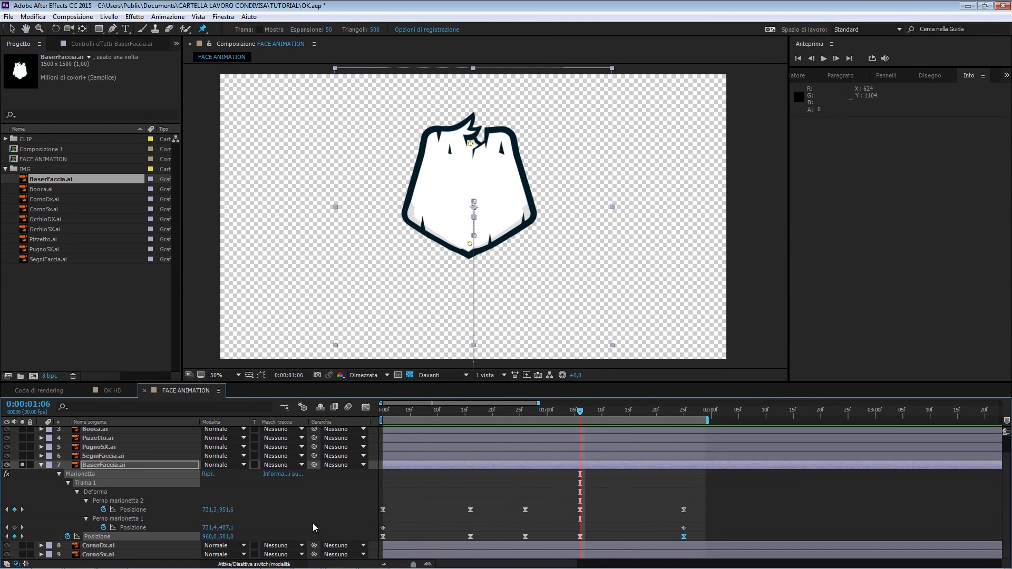
{"action": "left_click_drag", "start_coordinate": [229, 514], "coordinate": [238, 512]}
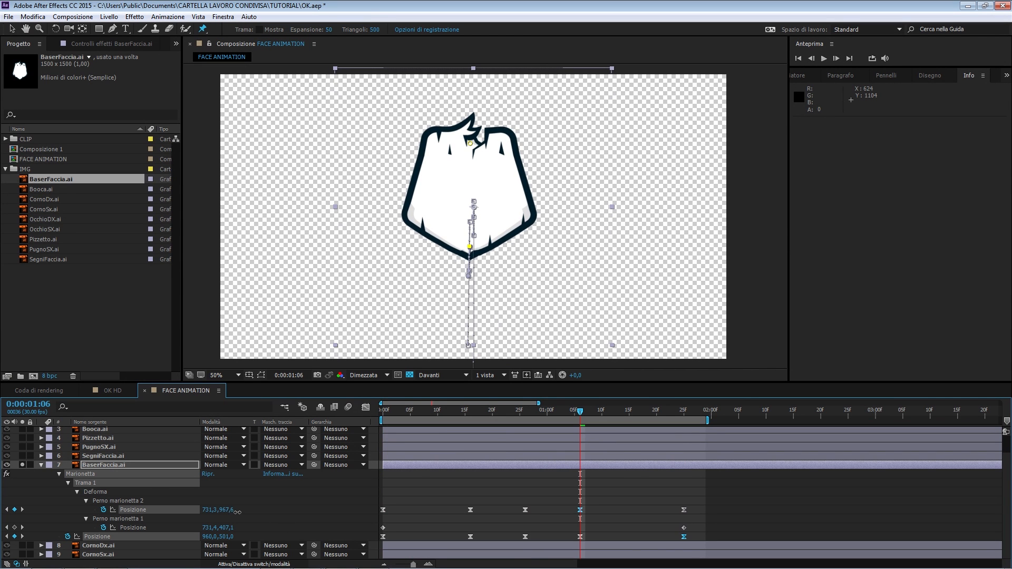
{"action": "left_click", "coordinate": [454, 411]}
{"action": "key", "text": "space"}
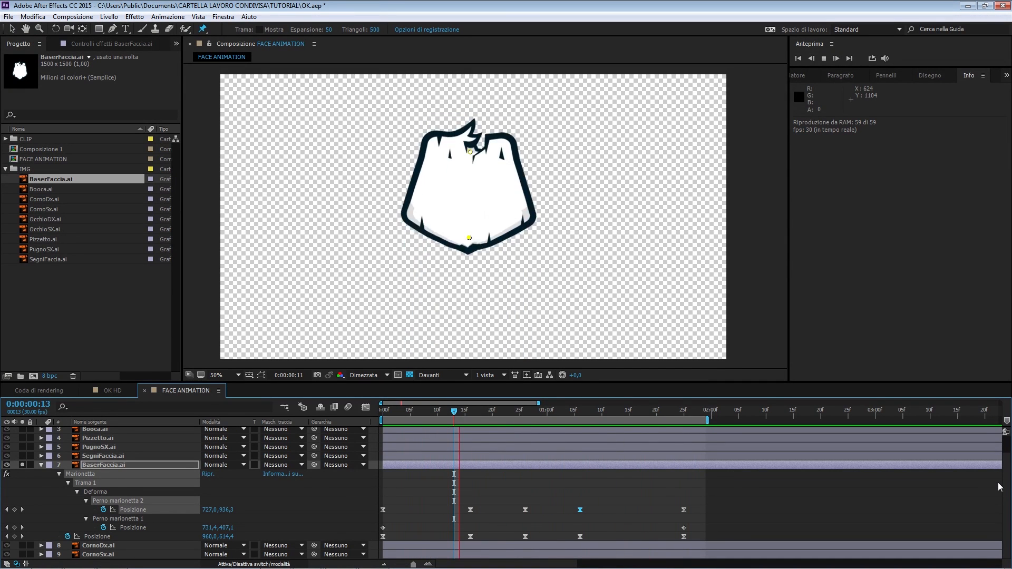
Step: Check the OK HD composition for reference and scrub through the FACE ANIMATION bounce up to 0:00:01:13
{"action": "left_click", "coordinate": [112, 393]}
{"action": "left_click_drag", "start_coordinate": [411, 416], "coordinate": [472, 439]}
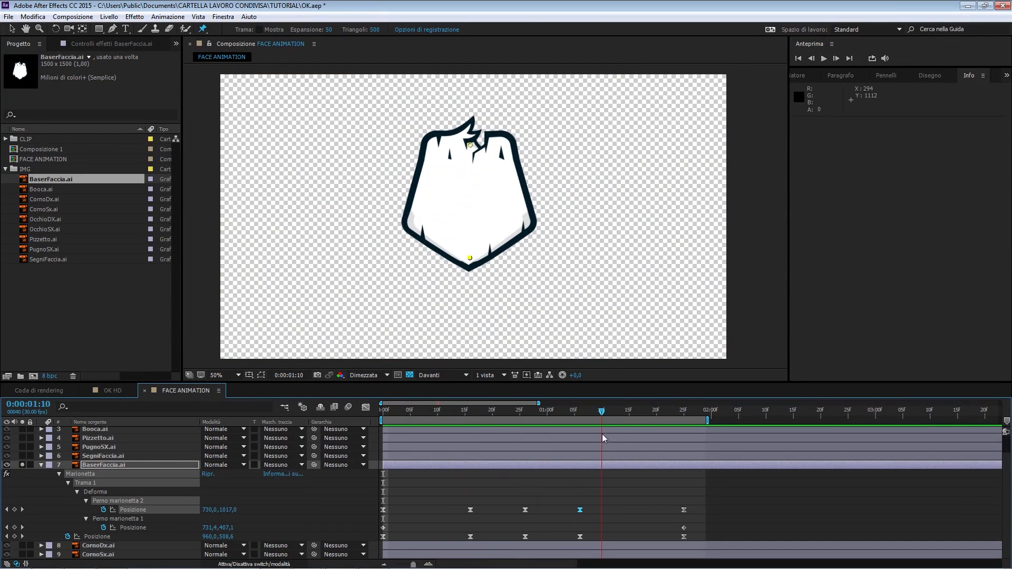
{"action": "left_click_drag", "start_coordinate": [602, 435], "coordinate": [618, 442]}
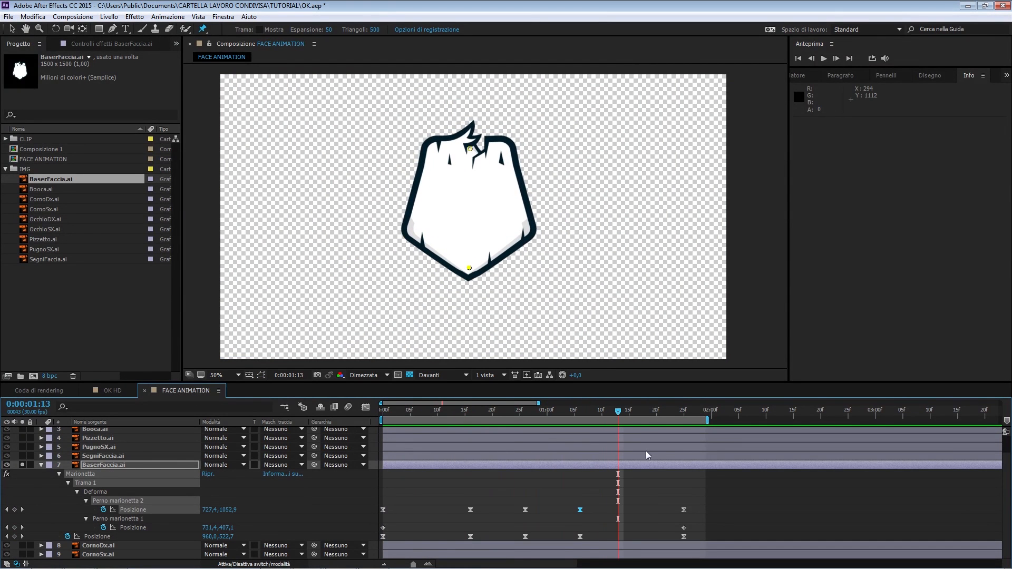
{"action": "left_click", "coordinate": [332, 481]}
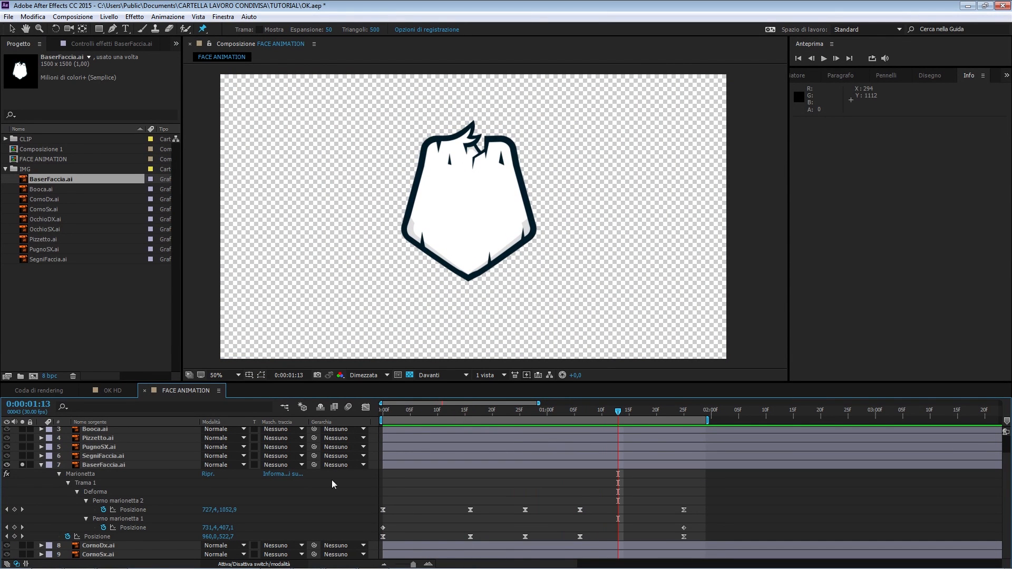
Step: Solo the OcchioDX.ai and OcchioSX.ai layers together with the face base and preview them
{"action": "scroll", "coordinate": [57, 460], "scroll_direction": "up", "scroll_amount": 1}
{"action": "left_click", "coordinate": [107, 433]}
{"action": "left_click", "coordinate": [112, 442]}
{"action": "left_click", "coordinate": [109, 430], "text": "shift"}
{"action": "left_click", "coordinate": [23, 440]}
{"action": "key", "text": "space"}
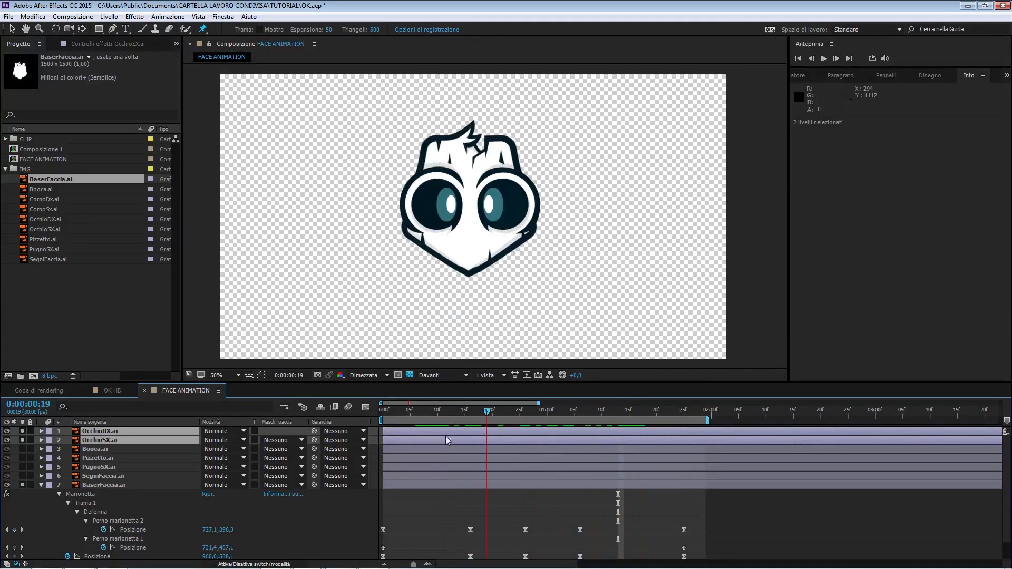
{"action": "key", "text": "space"}
Step: Reveal the keyframes of BaserFaccia.ai and copy its five layer position keyframes
{"action": "left_click", "coordinate": [412, 485]}
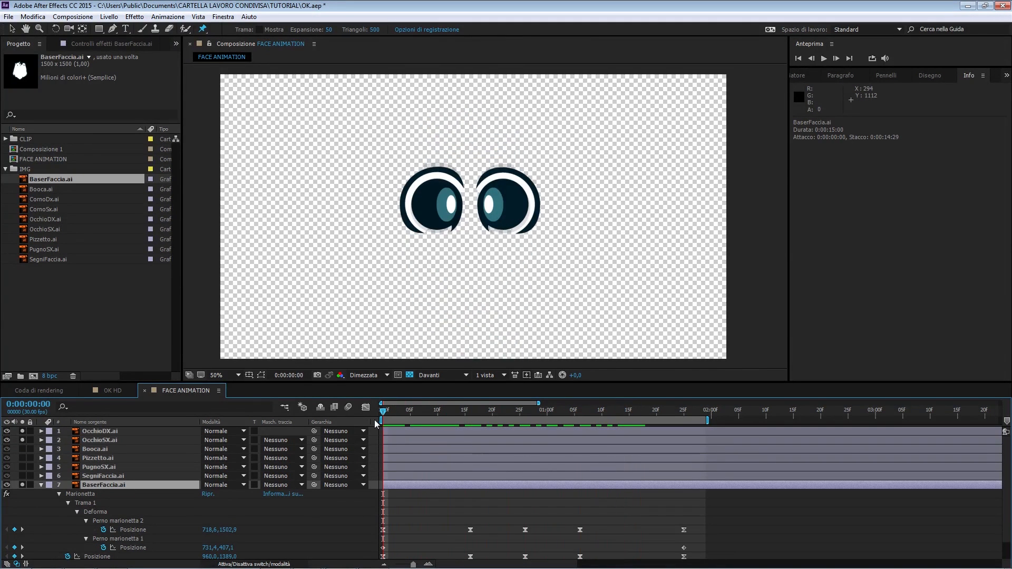
{"action": "left_click", "coordinate": [41, 485]}
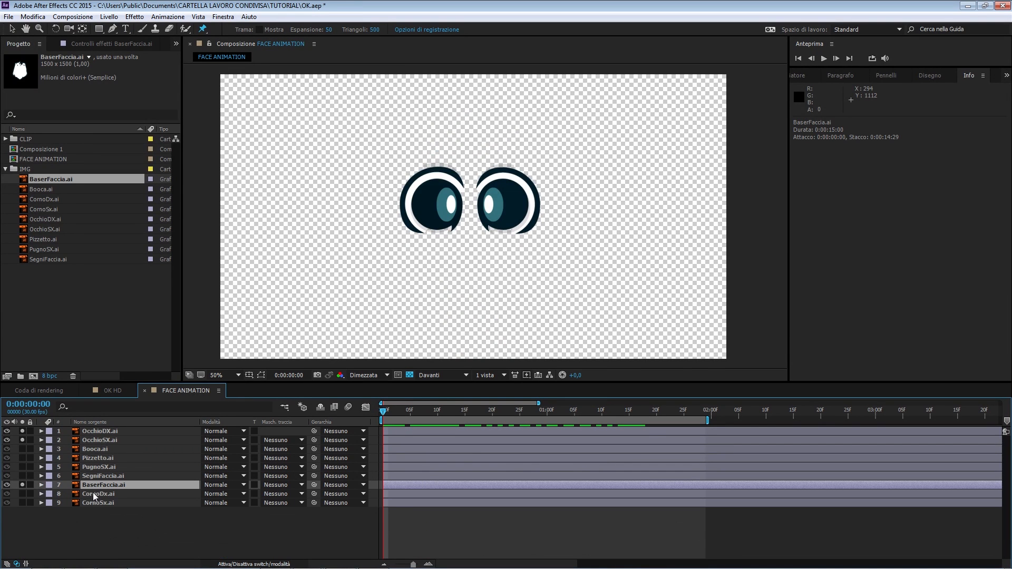
{"action": "key", "text": "u"}
{"action": "scroll", "coordinate": [467, 512], "scroll_direction": "down", "scroll_amount": 1}
{"action": "left_click_drag", "start_coordinate": [697, 535], "coordinate": [369, 547]}
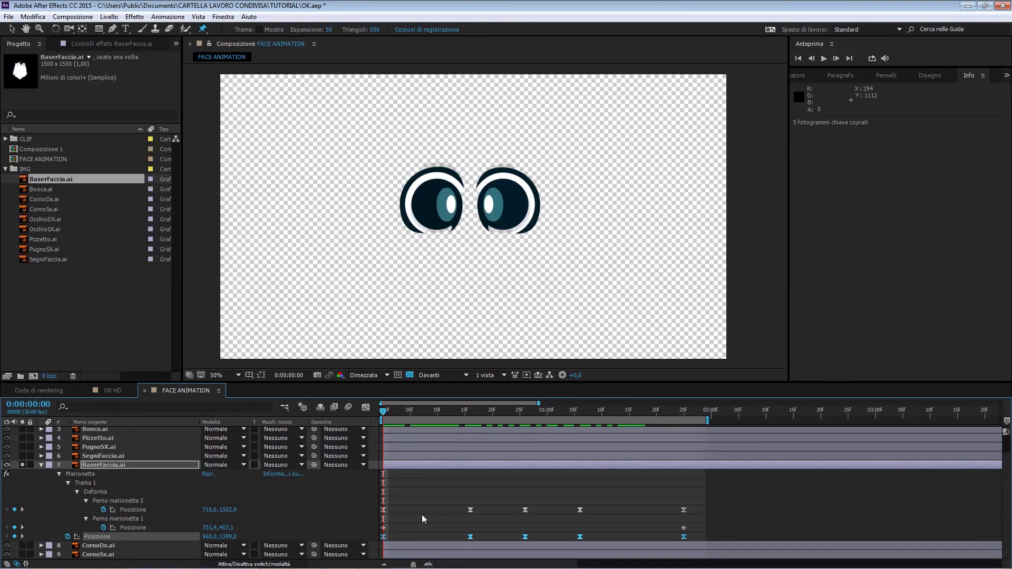
{"action": "left_click", "coordinate": [427, 501]}
{"action": "scroll", "coordinate": [441, 473], "scroll_direction": "up", "scroll_amount": 1}
{"action": "left_click", "coordinate": [103, 487]}
{"action": "left_click", "coordinate": [365, 504]}
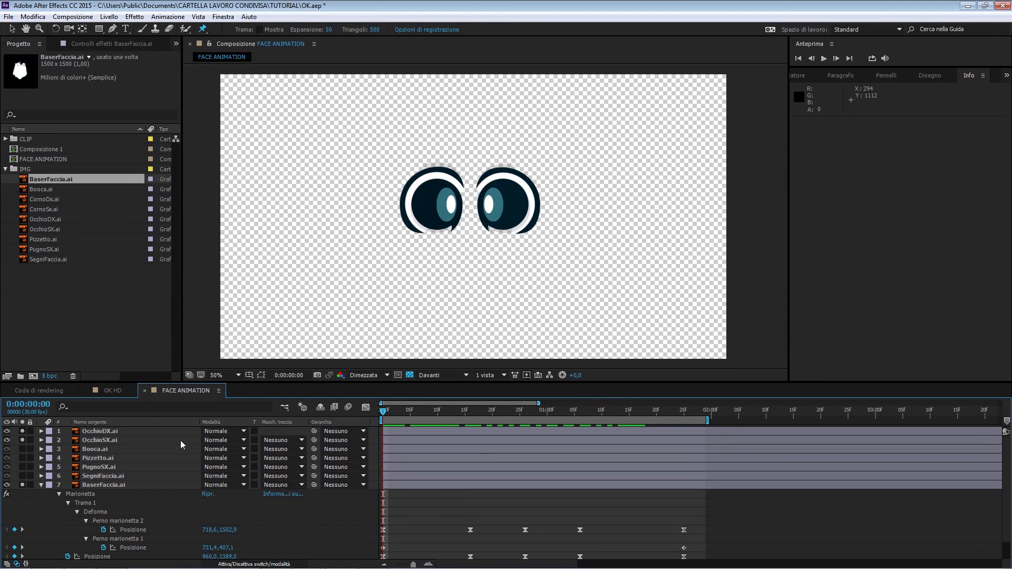
Step: Paste the copied position keyframes onto OcchioDX.ai and OcchioSX.ai at 0:00:00:00 and preview the combined bounce
{"action": "left_click", "coordinate": [99, 433]}
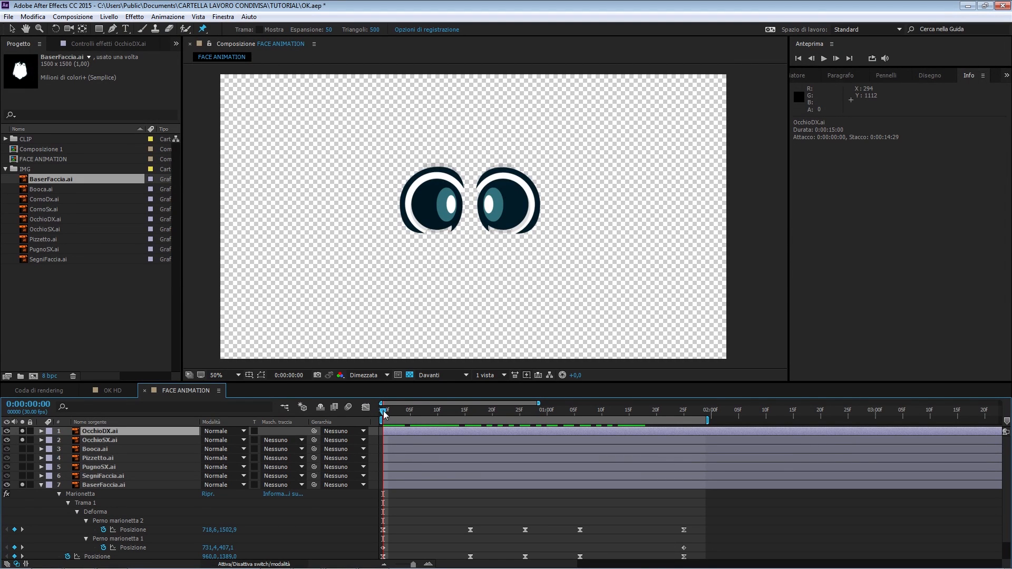
{"action": "key", "text": "ctrl+v"}
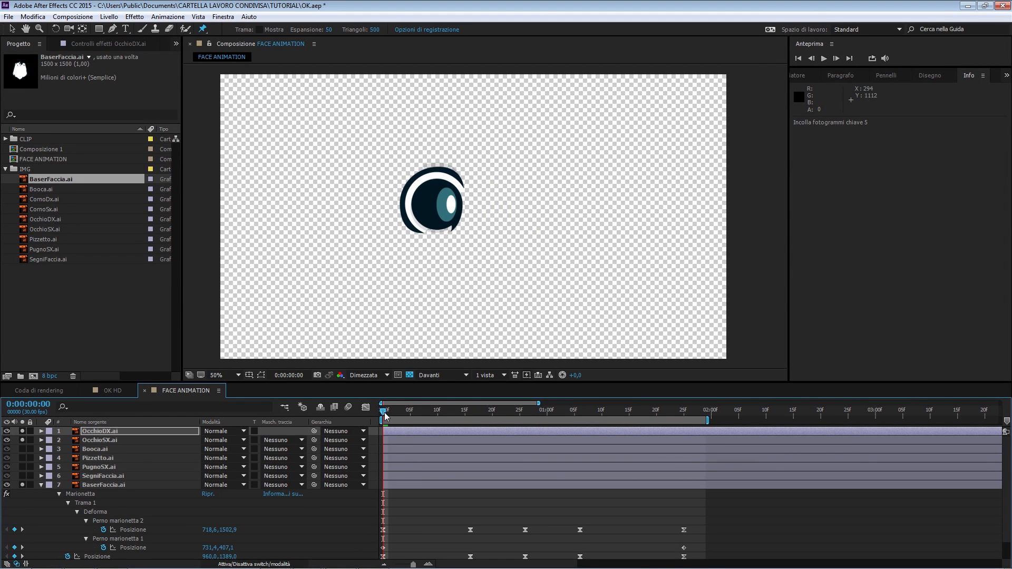
{"action": "key", "text": "u"}
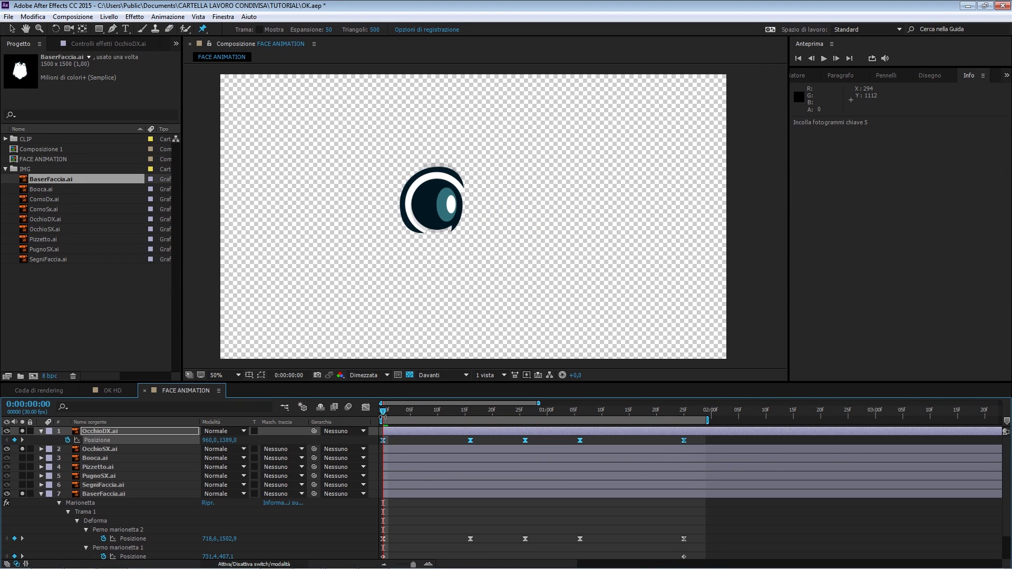
{"action": "left_click", "coordinate": [119, 450]}
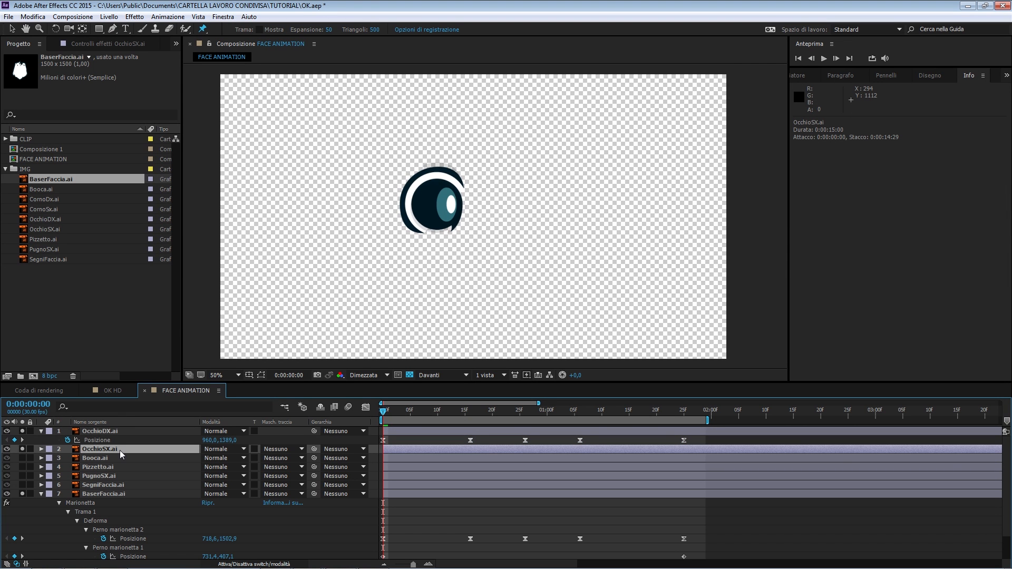
{"action": "key", "text": "ctrl+v"}
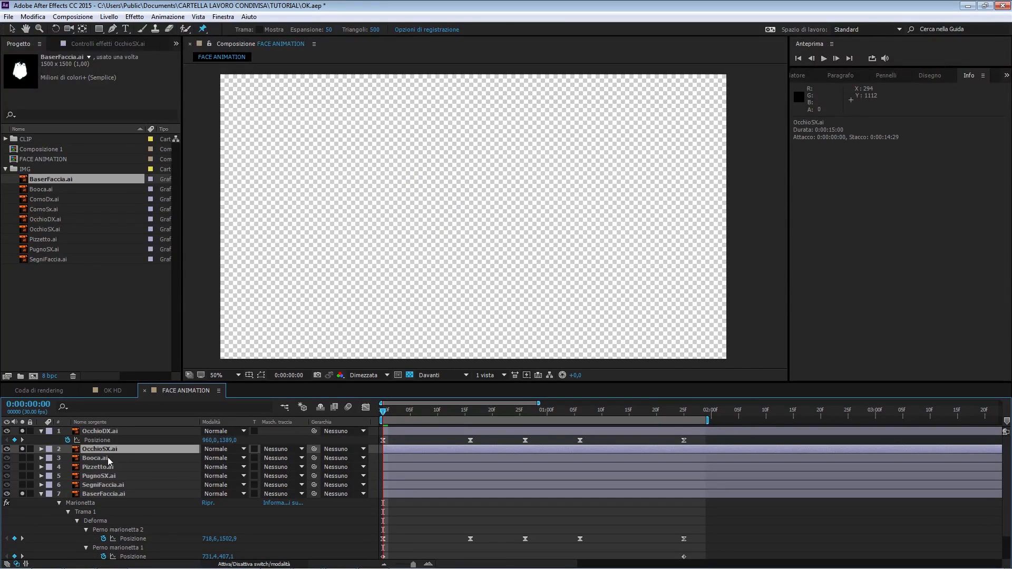
{"action": "key", "text": "u"}
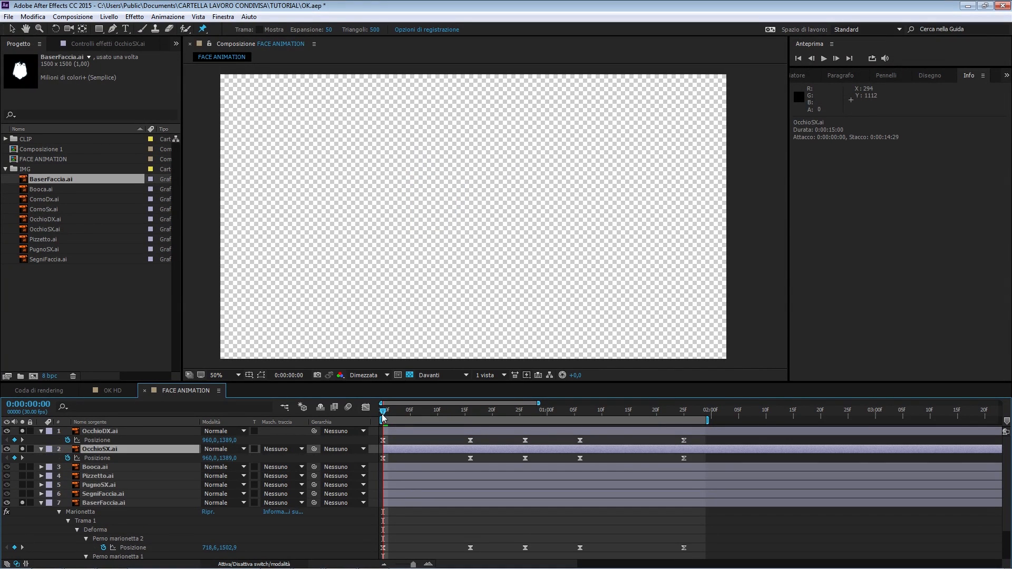
{"action": "left_click_drag", "start_coordinate": [393, 416], "coordinate": [616, 431]}
{"action": "key", "text": "space"}
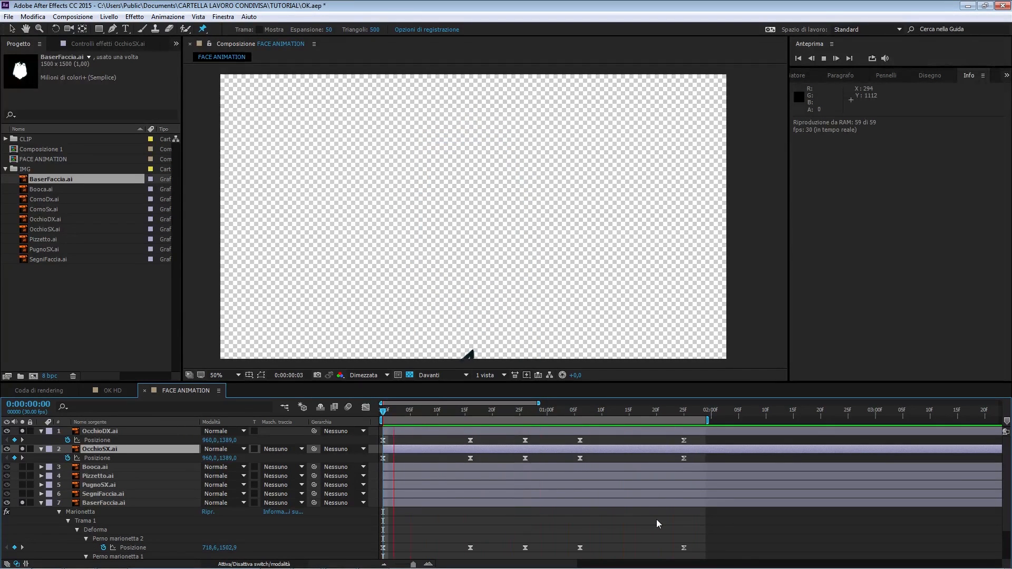
Step: Increase the Y position of Perno marionetta 2 at the 0:00:00:16 keyframe and preview the face with the eyes
{"action": "left_click", "coordinate": [470, 413]}
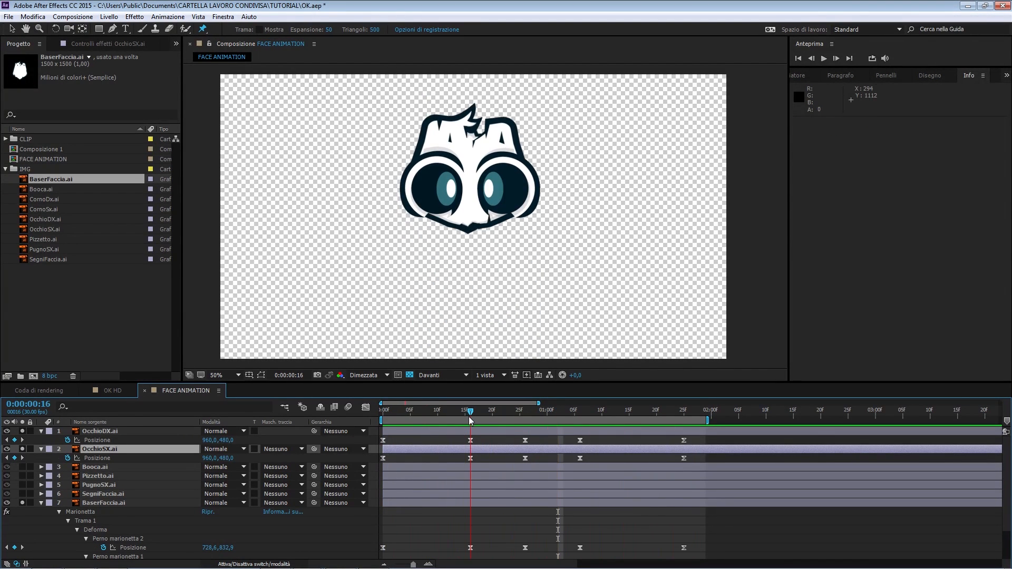
{"action": "scroll", "coordinate": [485, 538], "scroll_direction": "down", "scroll_amount": 2}
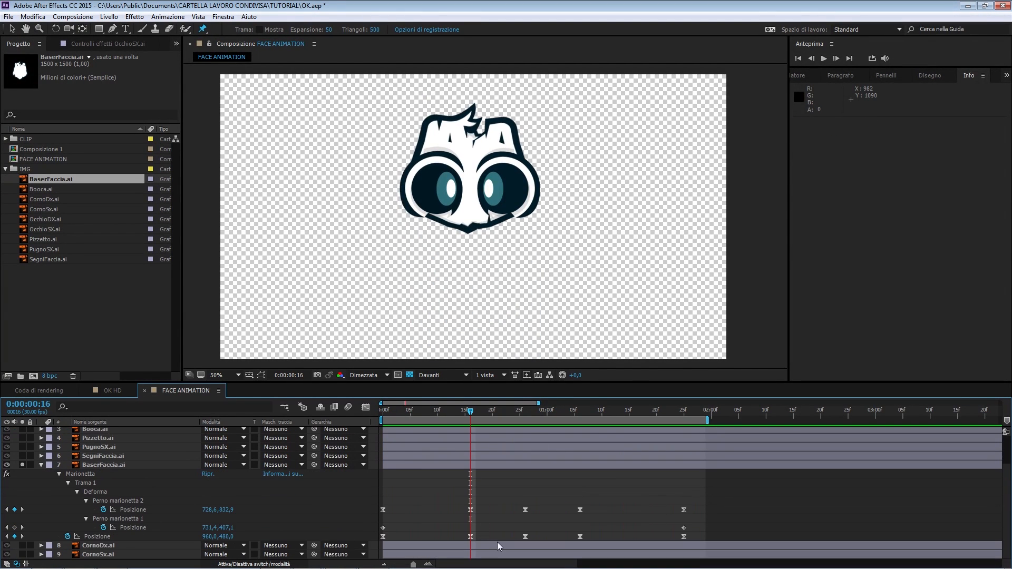
{"action": "left_click", "coordinate": [471, 509]}
{"action": "left_click_drag", "start_coordinate": [232, 514], "coordinate": [536, 494]}
{"action": "left_click_drag", "start_coordinate": [474, 416], "coordinate": [378, 423]}
{"action": "key", "text": "space"}
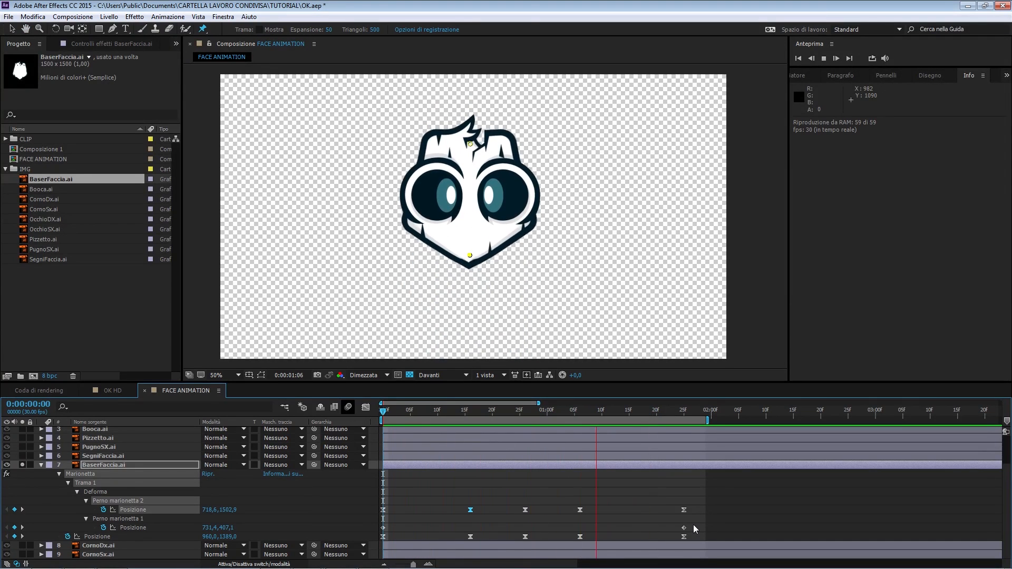
Step: Move the first position keyframe of BaserFaccia.ai's Perno marionetta 2 to 0:00:00:05
{"action": "key", "text": "space"}
{"action": "scroll", "coordinate": [423, 429], "scroll_direction": "up", "scroll_amount": 1}
{"action": "left_click_drag", "start_coordinate": [416, 413], "coordinate": [410, 413]}
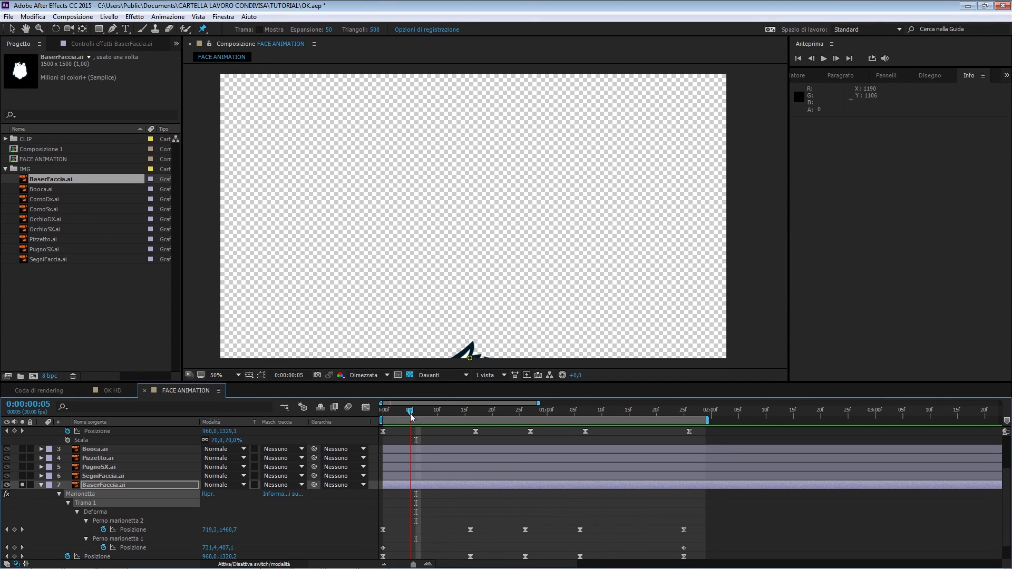
{"action": "left_click", "coordinate": [384, 525]}
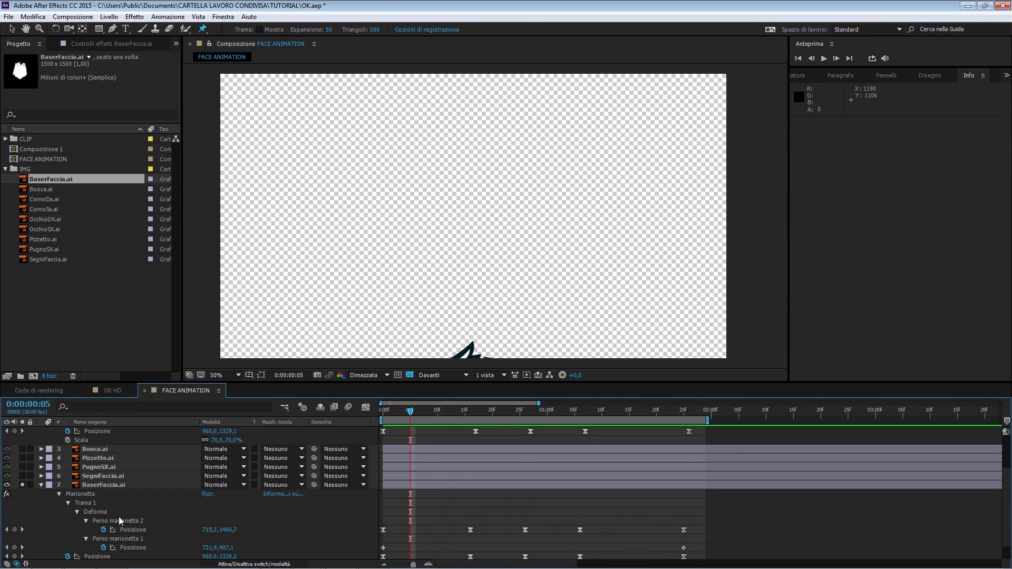
{"action": "scroll", "coordinate": [483, 289], "scroll_direction": "down", "scroll_amount": 2}
{"action": "left_click_drag", "start_coordinate": [481, 262], "coordinate": [490, 188]}
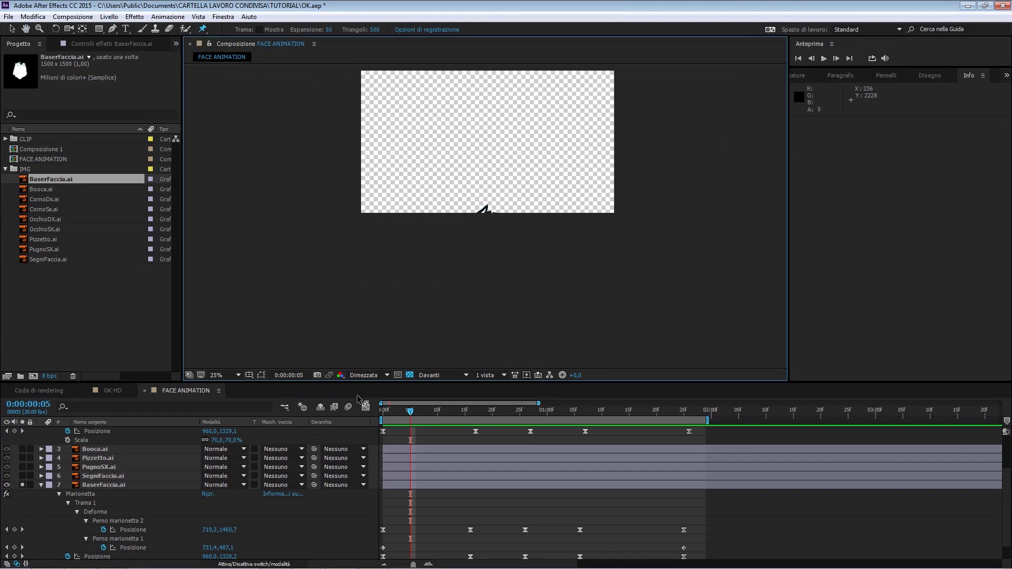
{"action": "left_click", "coordinate": [89, 505]}
{"action": "left_click", "coordinate": [484, 309]}
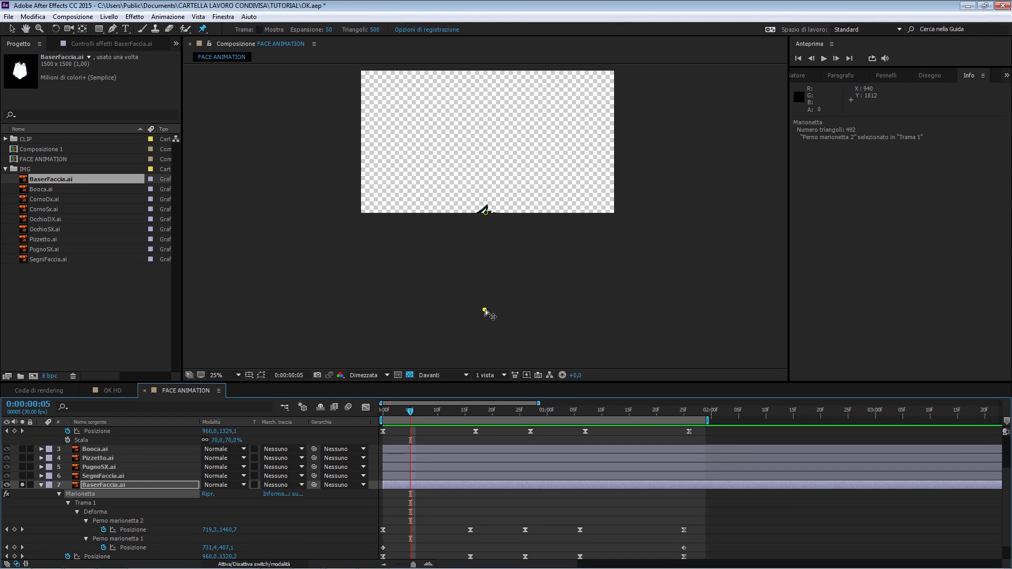
{"action": "left_click_drag", "start_coordinate": [384, 531], "coordinate": [411, 530]}
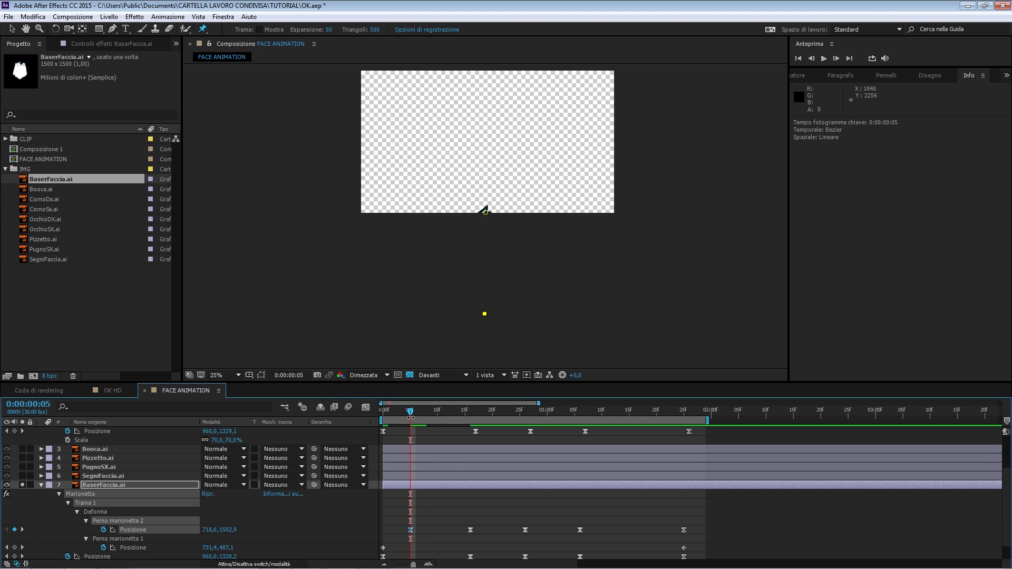
Step: Shift all position keyframes of OcchioDX.ai and OcchioSX.ai one frame later, starting at 0:00:00:01, and preview the bounce
{"action": "left_click_drag", "start_coordinate": [410, 419], "coordinate": [383, 419]}
{"action": "scroll", "coordinate": [430, 493], "scroll_direction": "up", "scroll_amount": 3}
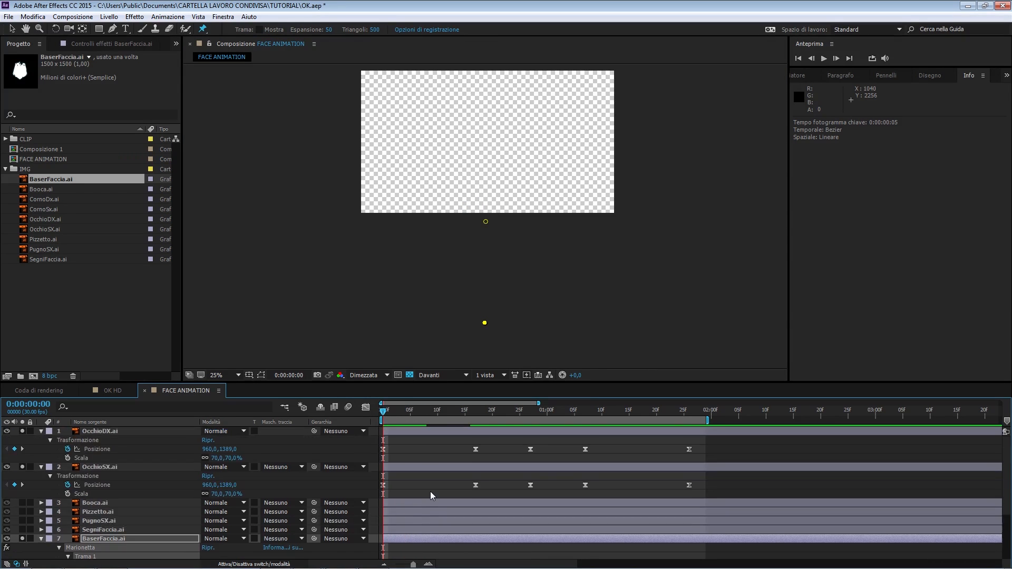
{"action": "left_click_drag", "start_coordinate": [697, 447], "coordinate": [389, 489]}
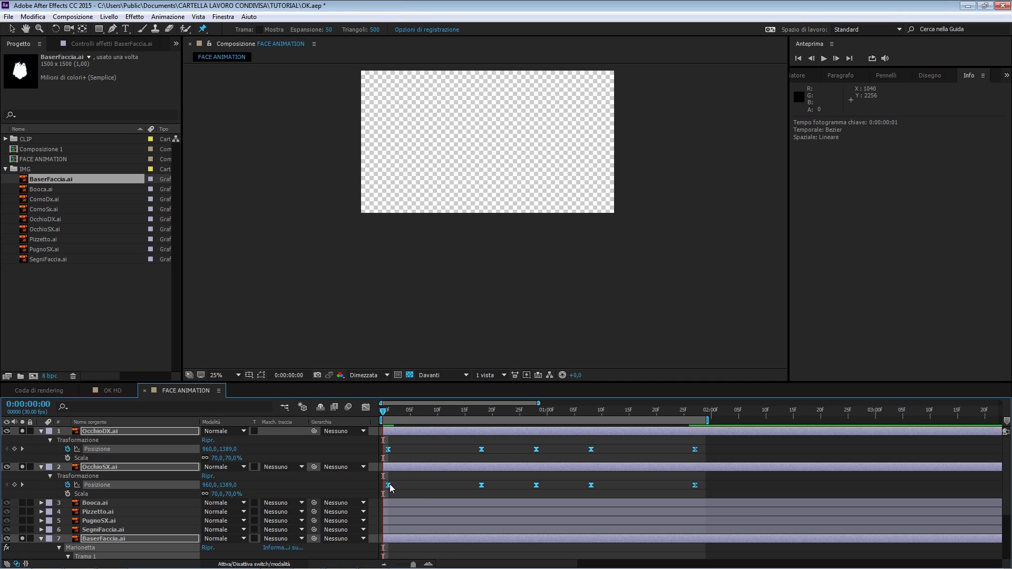
{"action": "left_click", "coordinate": [432, 440]}
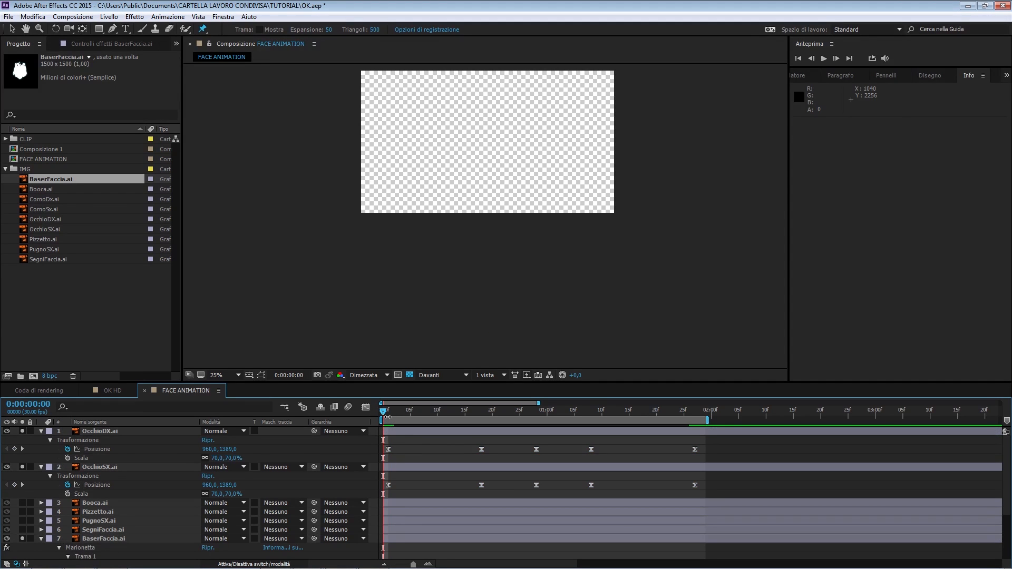
{"action": "left_click_drag", "start_coordinate": [511, 198], "coordinate": [529, 254]}
{"action": "scroll", "coordinate": [505, 280], "scroll_direction": "up", "scroll_amount": 2}
{"action": "scroll", "coordinate": [531, 249], "scroll_direction": "down", "scroll_amount": 2}
{"action": "key", "text": "space"}
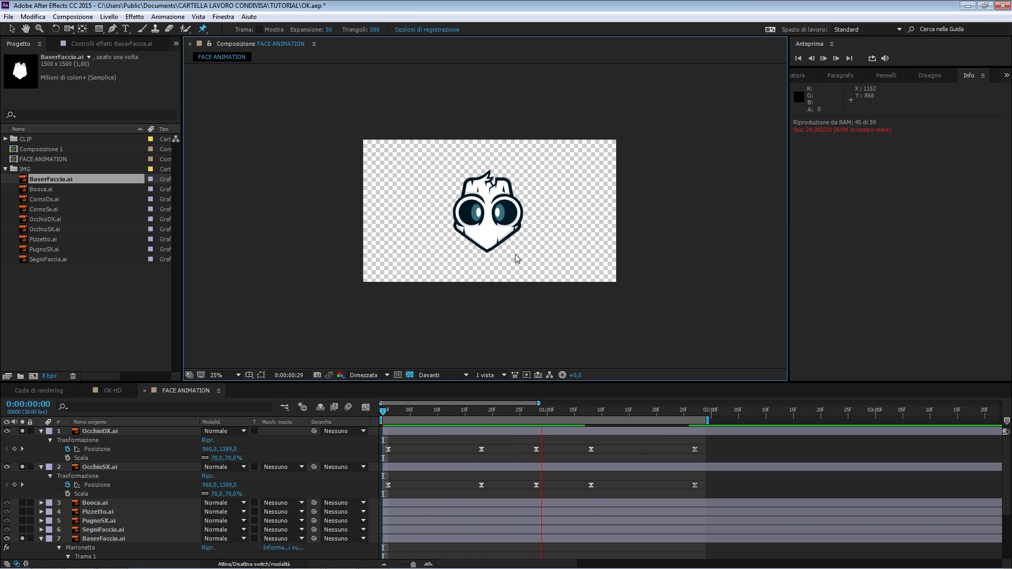
{"action": "scroll", "coordinate": [514, 254], "scroll_direction": "up", "scroll_amount": 2}
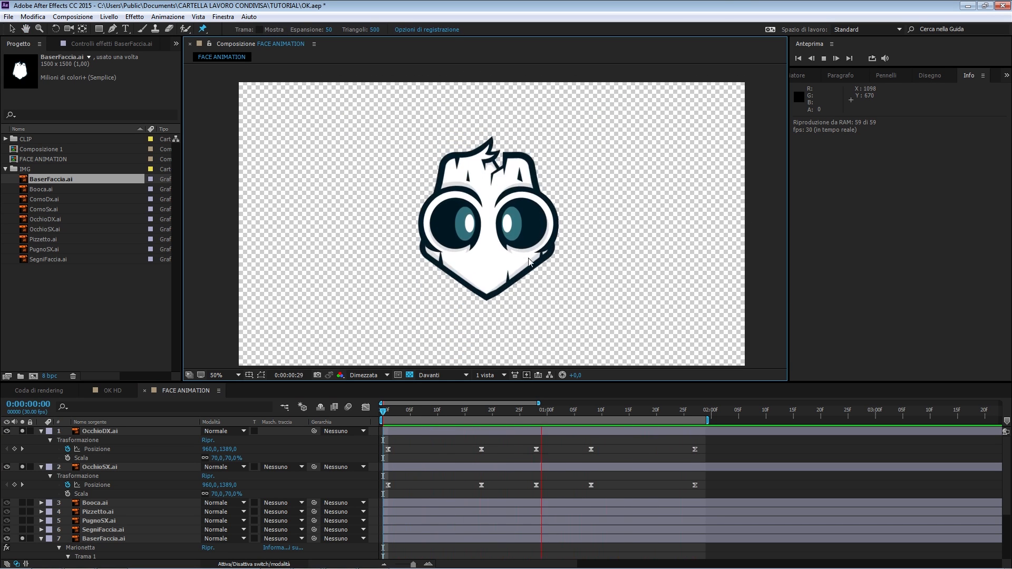
Step: Collapse the expanded properties of BaserFaccia.ai, OcchioDX.ai and OcchioSX.ai in the timeline
{"action": "scroll", "coordinate": [575, 527], "scroll_direction": "down", "scroll_amount": 3}
{"action": "left_click_drag", "start_coordinate": [539, 566], "coordinate": [532, 567]}
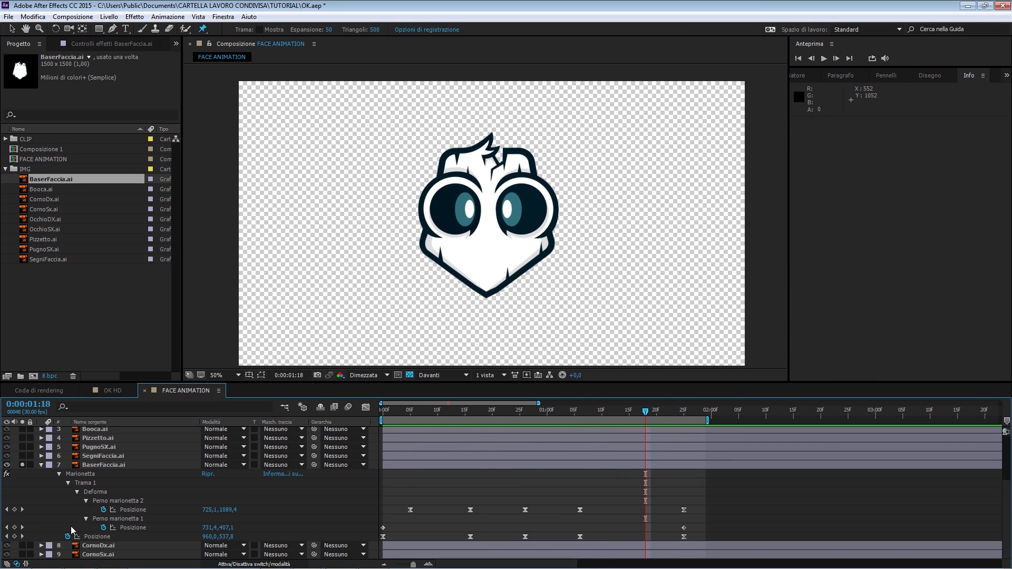
{"action": "left_click", "coordinate": [41, 465]}
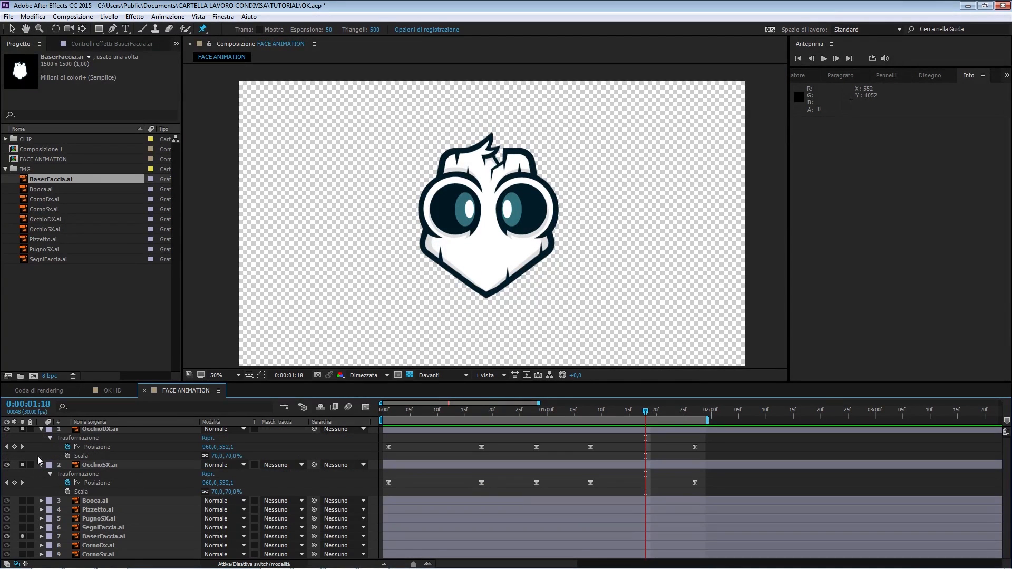
{"action": "left_click", "coordinate": [42, 429]}
{"action": "left_click", "coordinate": [41, 441]}
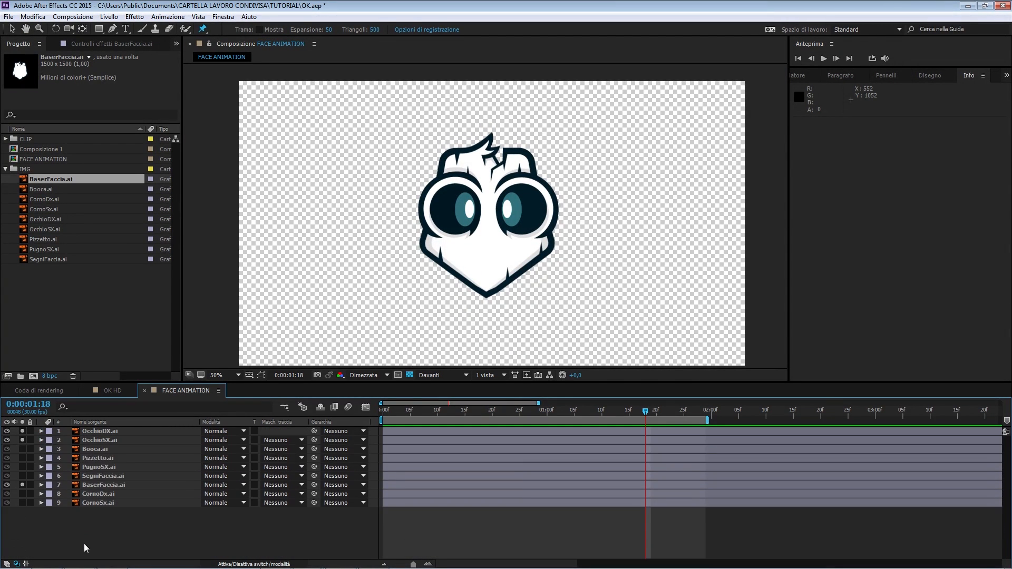
Step: Solo Pizzetto.ai together with the face base and eyes, and scrub through the bounce to about 0:00:00:13
{"action": "left_click", "coordinate": [99, 495]}
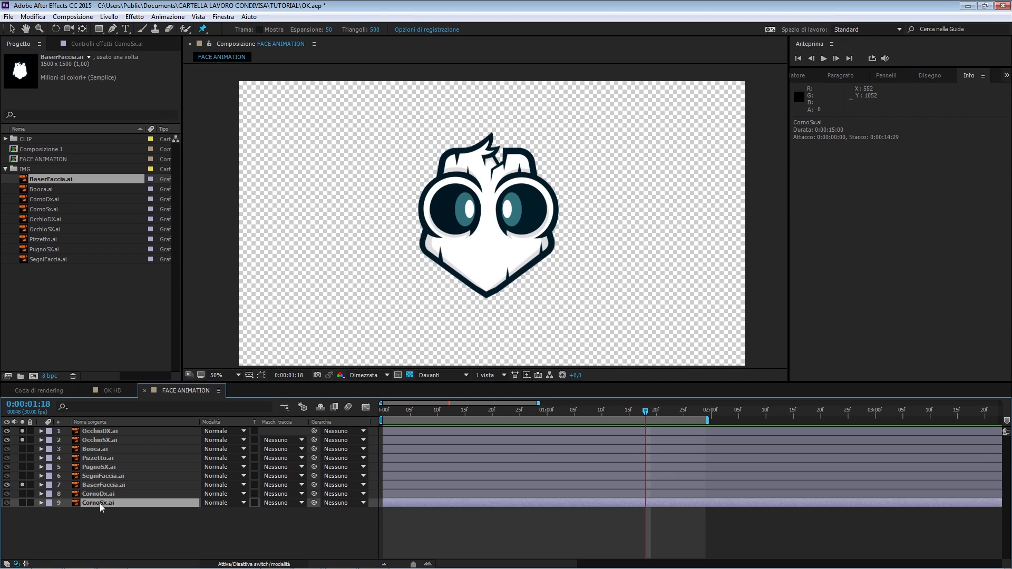
{"action": "left_click", "coordinate": [107, 450]}
{"action": "left_click", "coordinate": [106, 458]}
{"action": "left_click", "coordinate": [22, 458]}
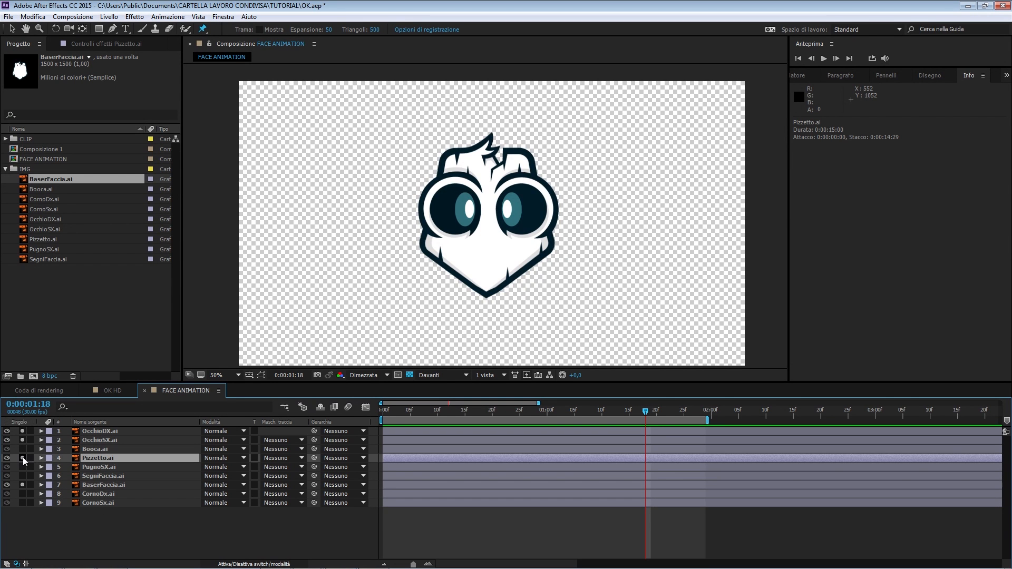
{"action": "left_click_drag", "start_coordinate": [429, 413], "coordinate": [457, 422]}
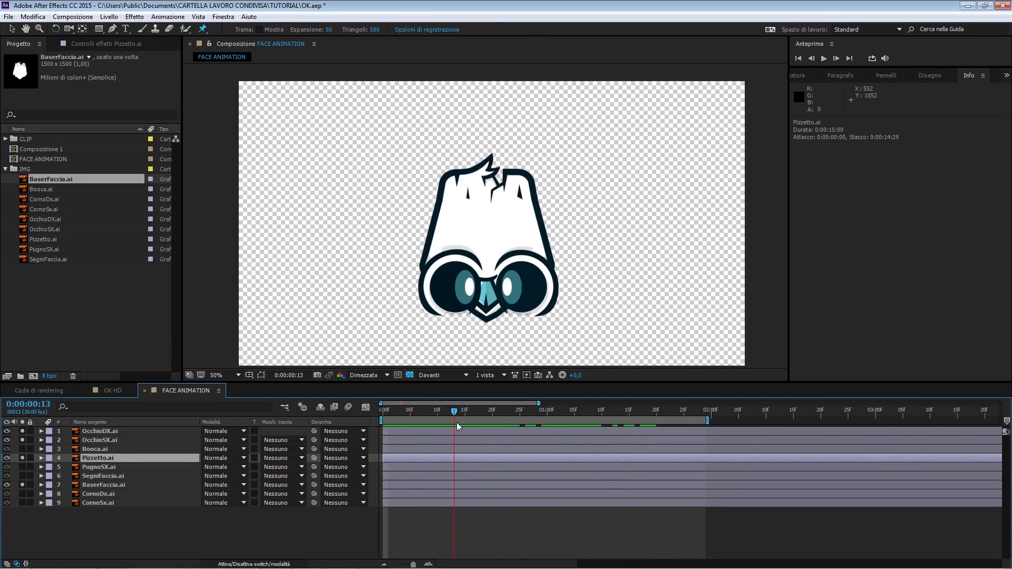
{"action": "left_click", "coordinate": [472, 520]}
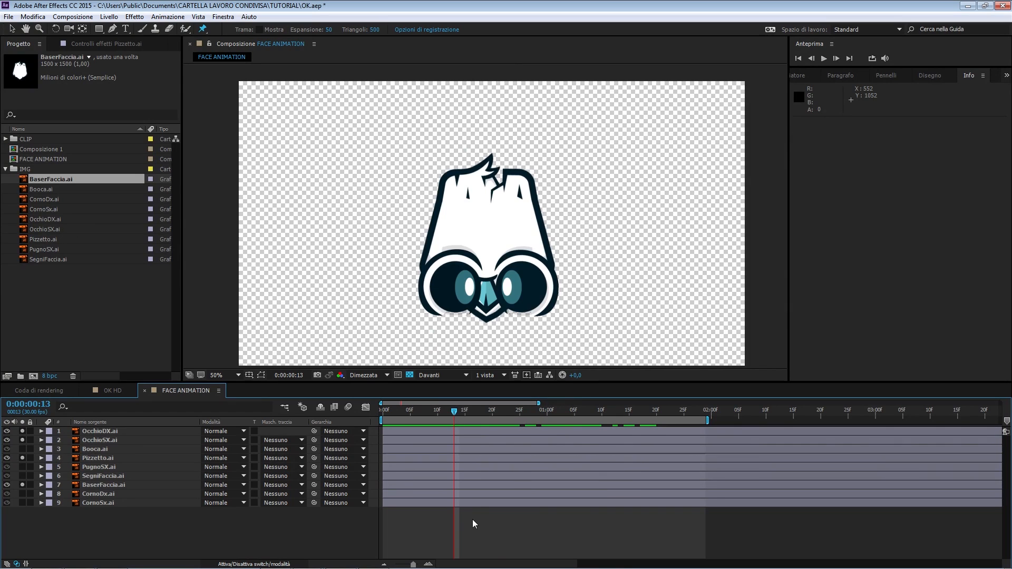
Step: Copy OcchioDX.ai's five position keyframes onto Pizzetto.ai at 0:00:00:00 and preview the result
{"action": "left_click", "coordinate": [117, 434]}
{"action": "key", "text": "p"}
{"action": "left_click_drag", "start_coordinate": [703, 440], "coordinate": [386, 445]}
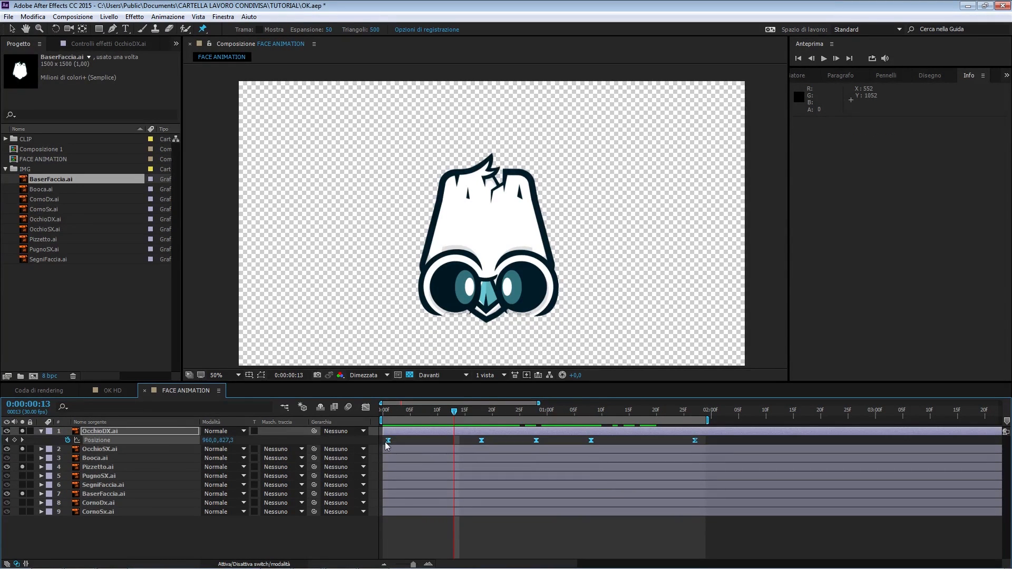
{"action": "left_click", "coordinate": [392, 420]}
{"action": "left_click_drag", "start_coordinate": [390, 411], "coordinate": [375, 420]}
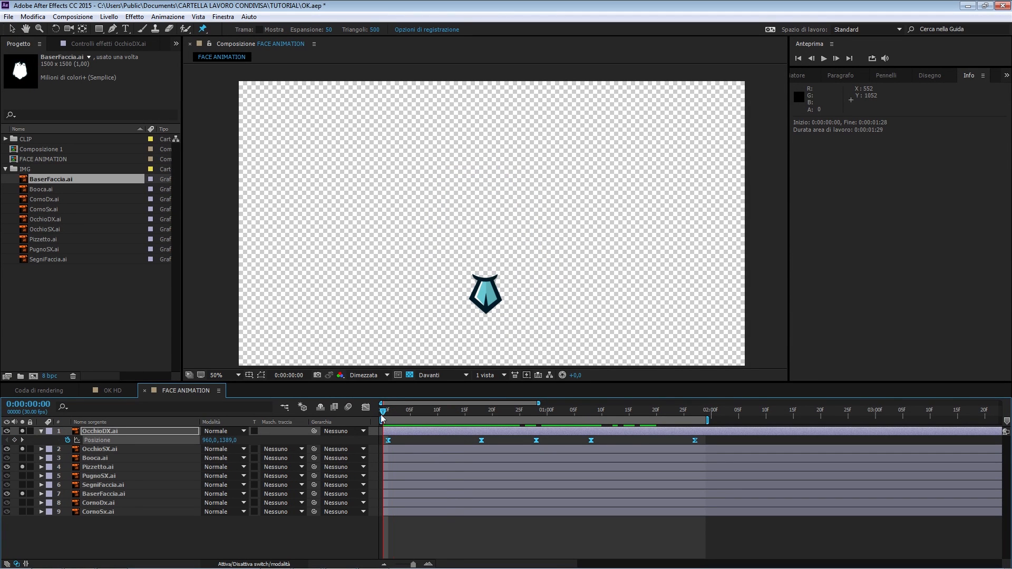
{"action": "left_click", "coordinate": [97, 467]}
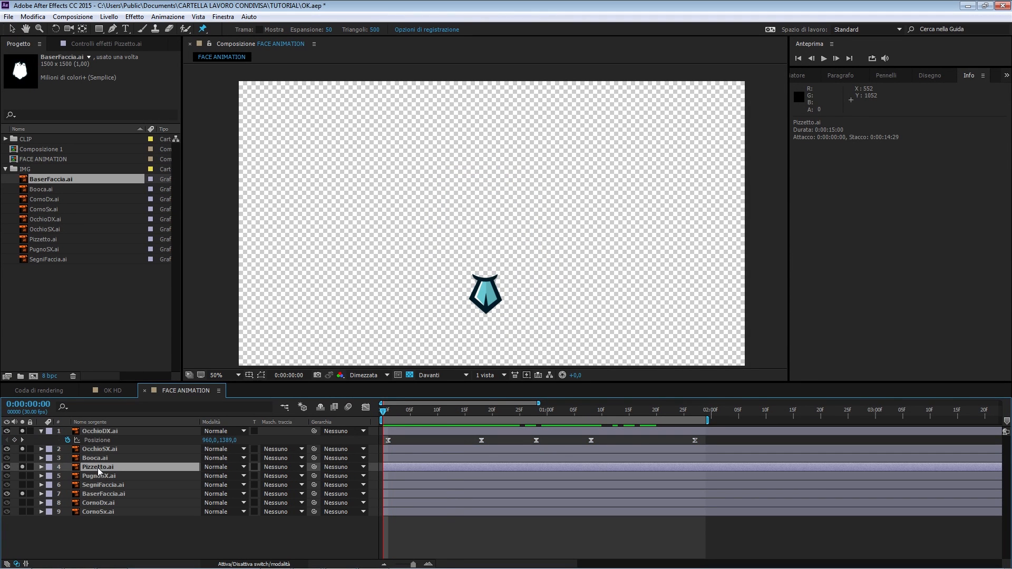
{"action": "key", "text": "p"}
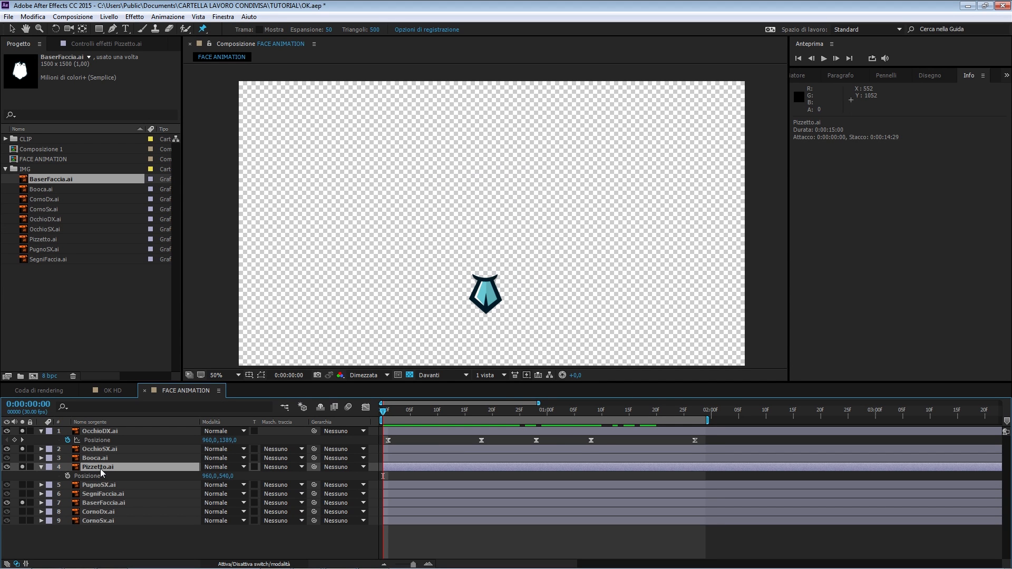
{"action": "key", "text": "ctrl+v"}
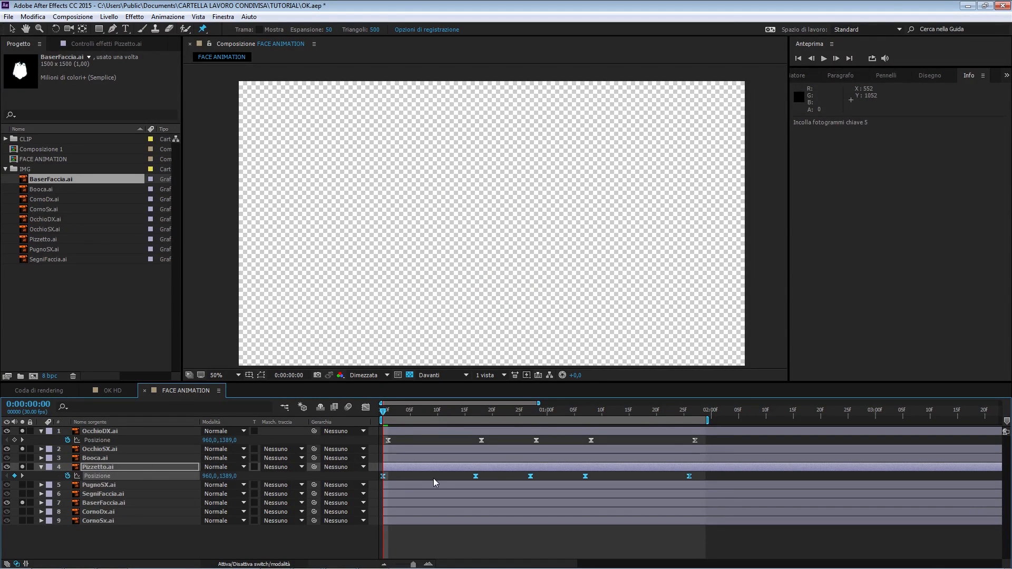
{"action": "key", "text": "space"}
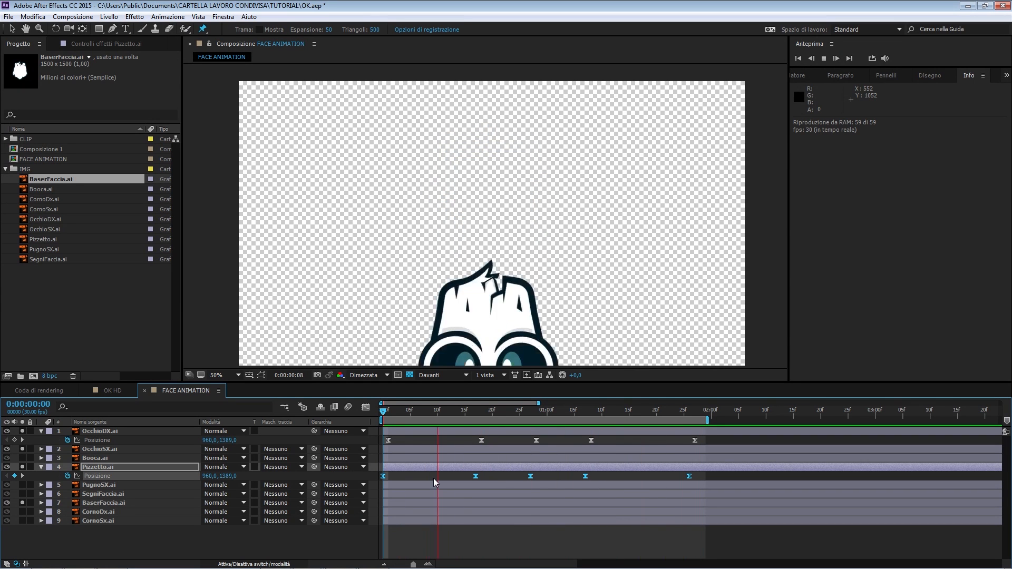
{"action": "key", "text": "space"}
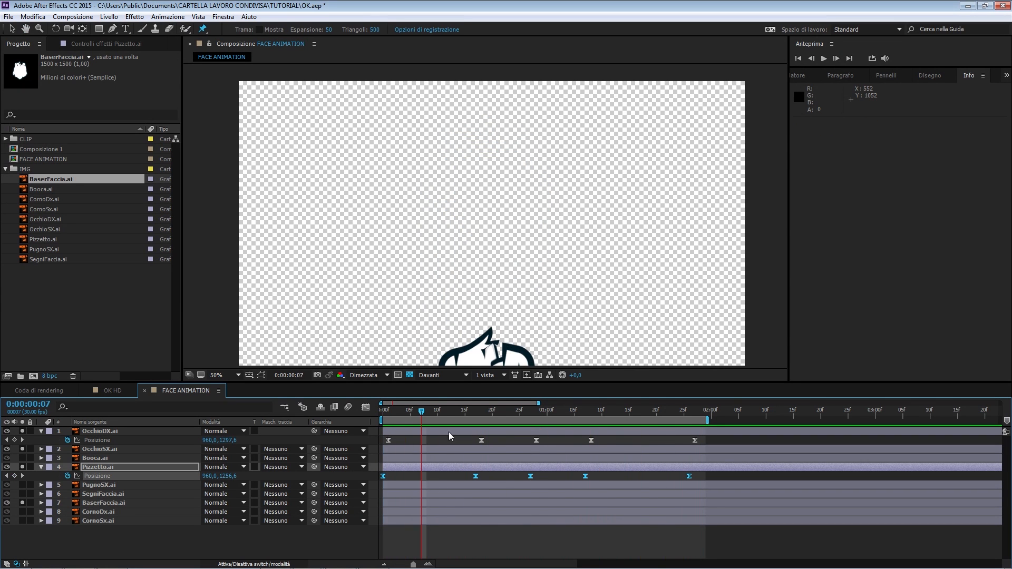
Step: Shift all position keyframes of Pizzetto.ai one frame earlier, starting at -0:00:00:01, and preview the goatee with the face
{"action": "left_click_drag", "start_coordinate": [428, 411], "coordinate": [459, 414]}
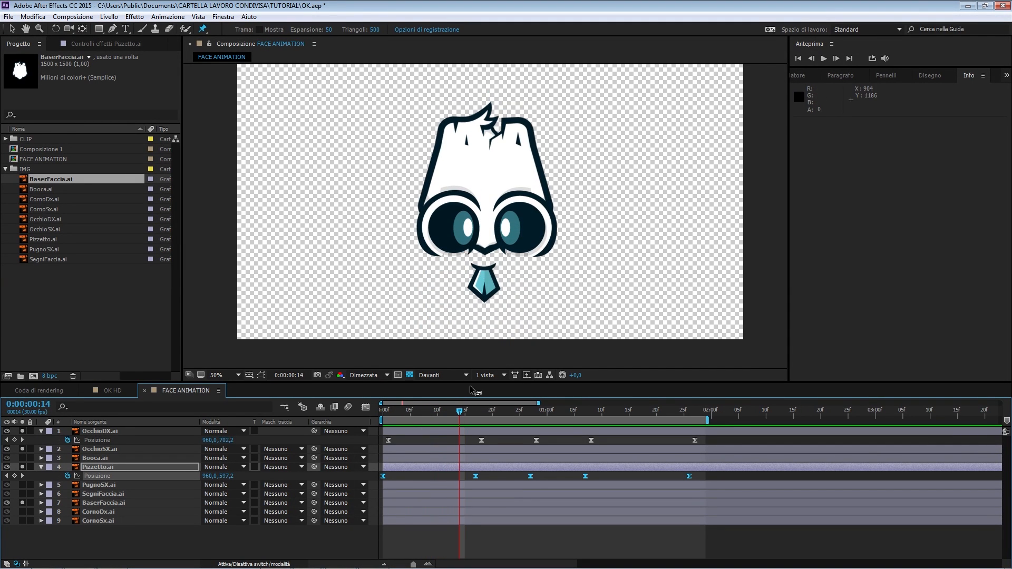
{"action": "key", "text": "space"}
{"action": "left_click_drag", "start_coordinate": [528, 422], "coordinate": [458, 422]}
{"action": "left_click_drag", "start_coordinate": [699, 473], "coordinate": [384, 477]}
{"action": "left_click", "coordinate": [385, 474]}
{"action": "left_click_drag", "start_coordinate": [695, 474], "coordinate": [380, 478]}
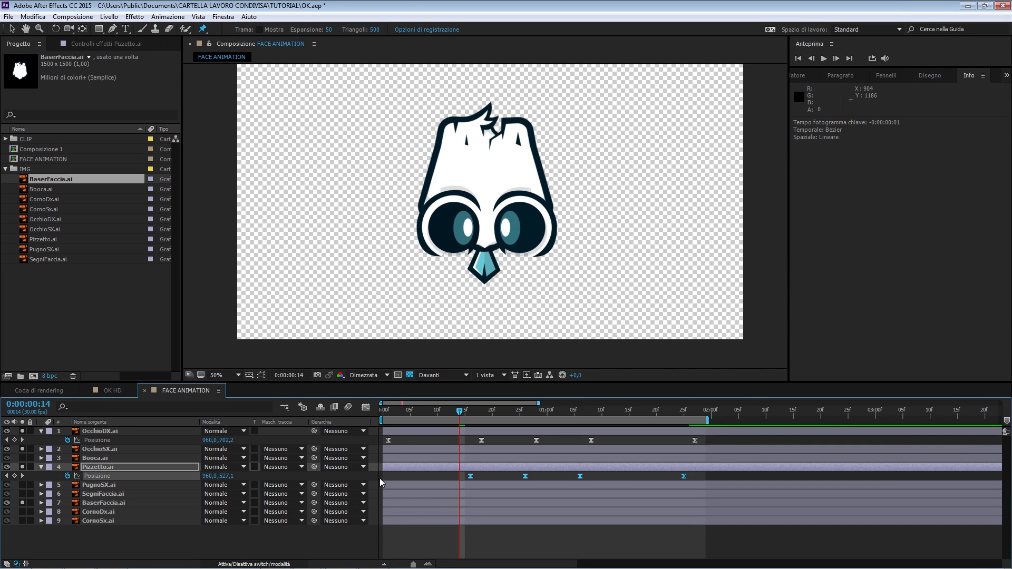
{"action": "key", "text": "space"}
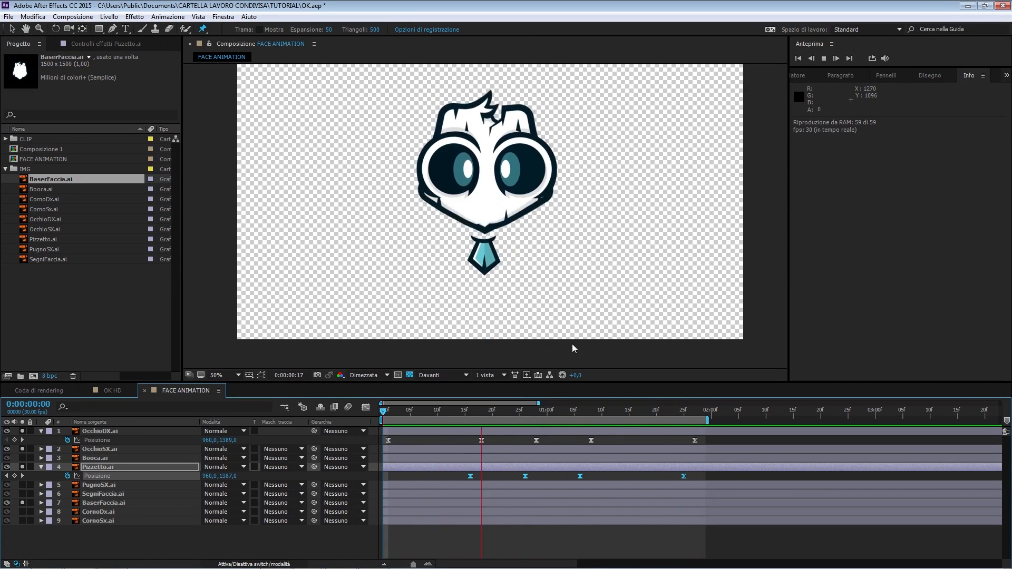
{"action": "mouse_move", "coordinate": [529, 248]}
{"action": "left_mouse_down"}
{"action": "mouse_move", "coordinate": [531, 292]}
{"action": "mouse_move", "coordinate": [549, 251]}
{"action": "left_mouse_up"}
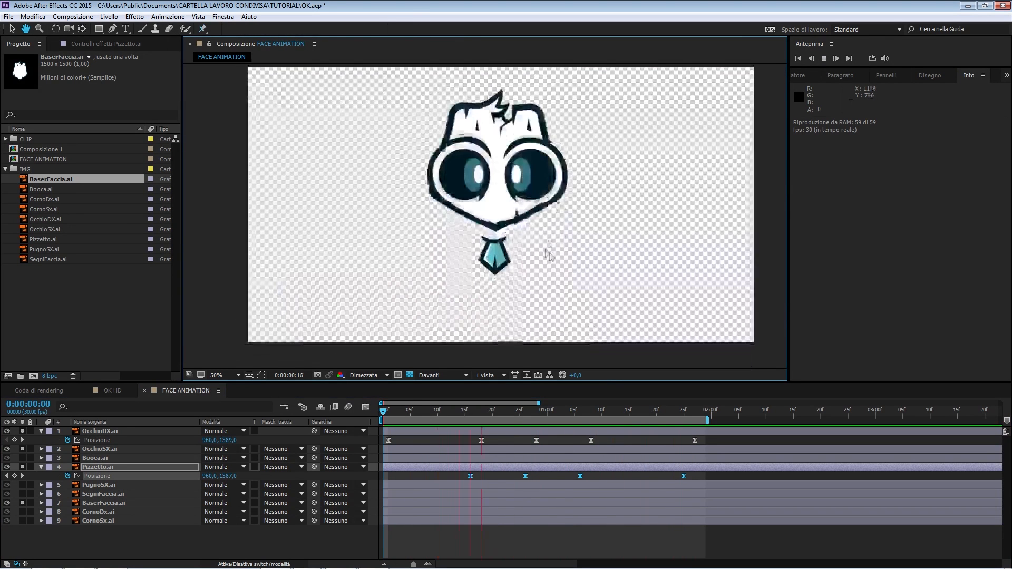
Step: At the 0:00:00:16 keyframe, set the Y position of Pizzetto.ai to 412 to bring it against the chin
{"action": "left_click_drag", "start_coordinate": [498, 416], "coordinate": [470, 413]}
{"action": "left_click", "coordinate": [504, 474]}
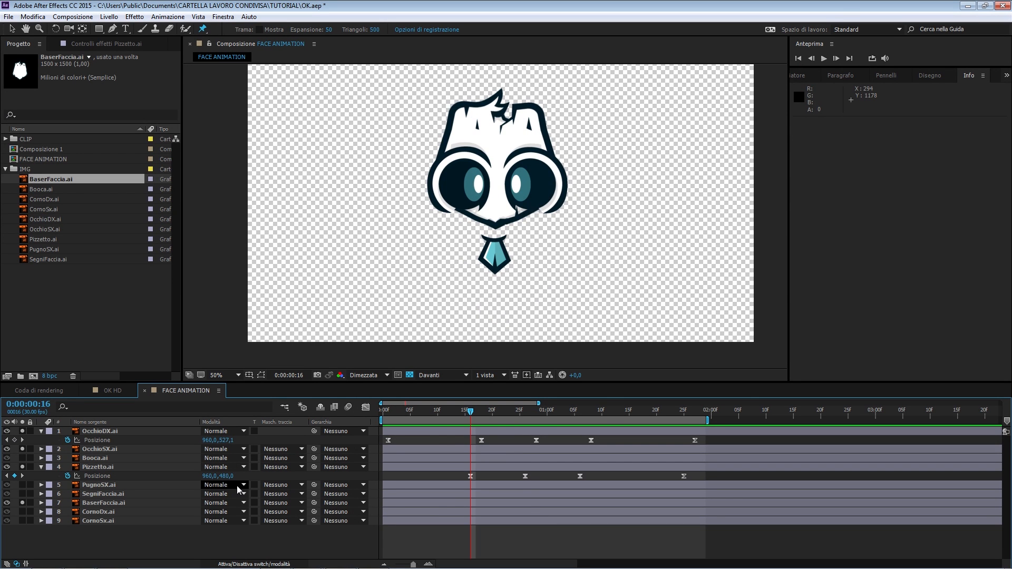
{"action": "left_click_drag", "start_coordinate": [223, 475], "coordinate": [194, 468]}
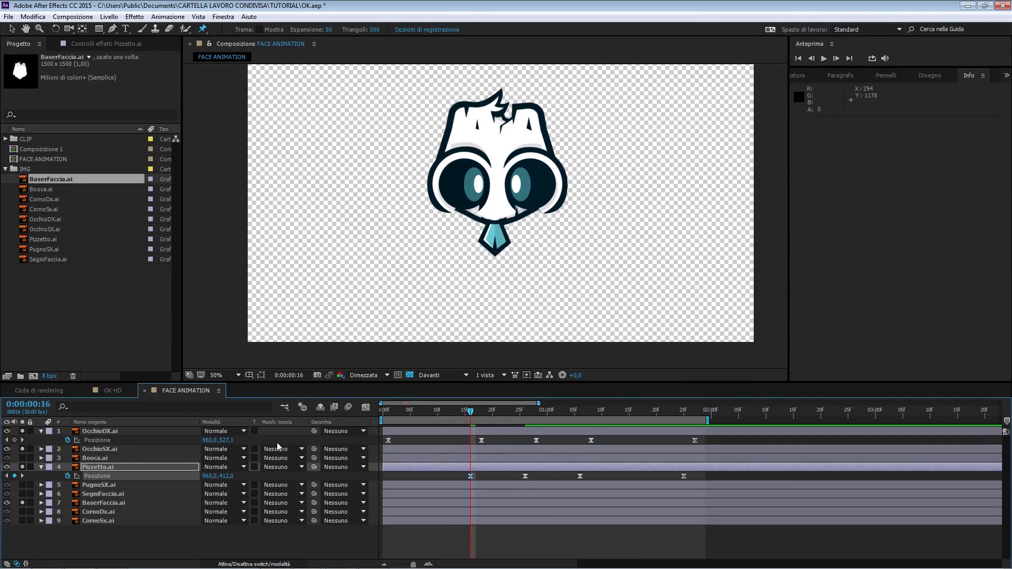
Step: Increase the Y position of Pizzetto.ai at its 0:00:00:26 keyframe and preview the whole face animation
{"action": "left_click_drag", "start_coordinate": [485, 421], "coordinate": [525, 424]}
{"action": "left_click_drag", "start_coordinate": [225, 476], "coordinate": [246, 477]}
{"action": "left_click_drag", "start_coordinate": [538, 414], "coordinate": [576, 423]}
{"action": "key", "text": "space"}
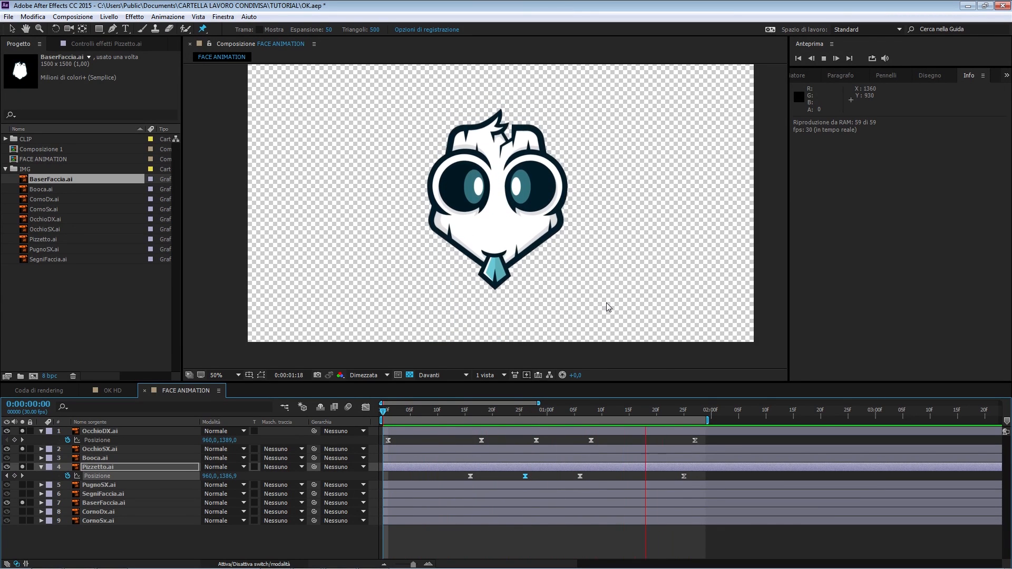
{"action": "left_click", "coordinate": [480, 412]}
{"action": "key", "text": "space"}
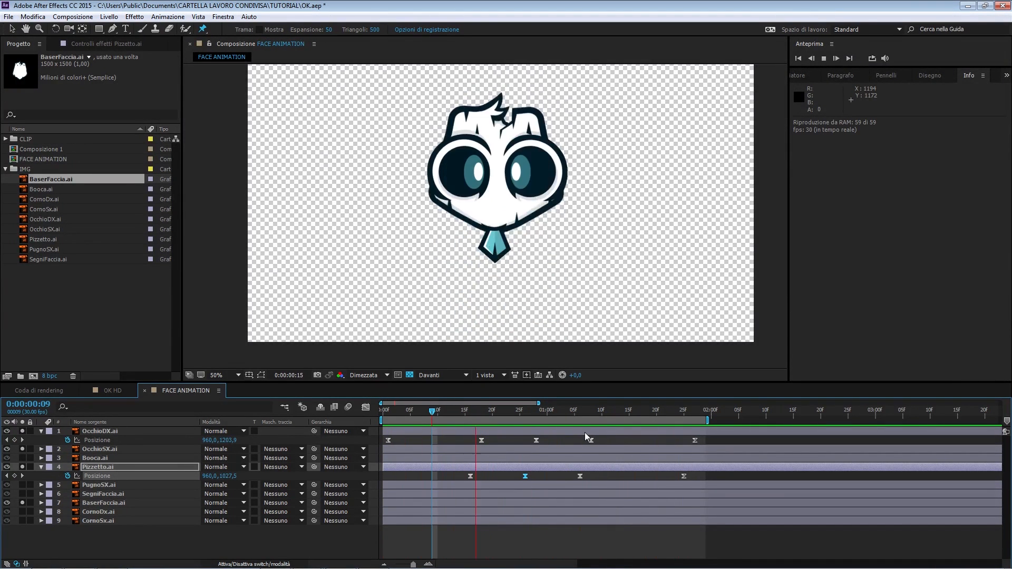
Step: Collapse the properties of OcchioDX.ai and Pizzetto.ai, and select the CornoDx.ai layer
{"action": "left_click", "coordinate": [137, 466]}
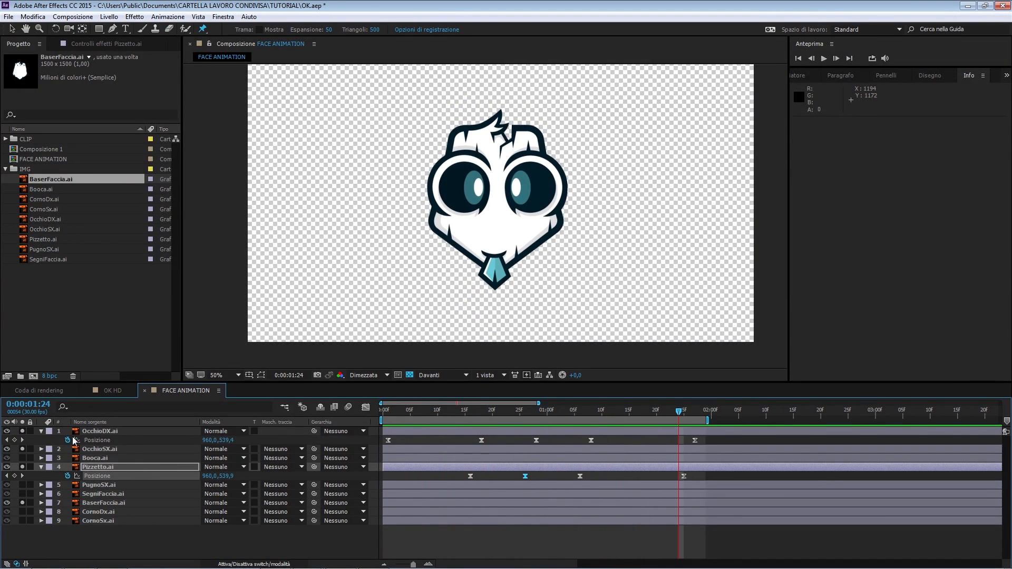
{"action": "left_click", "coordinate": [41, 431]}
{"action": "left_click", "coordinate": [41, 458]}
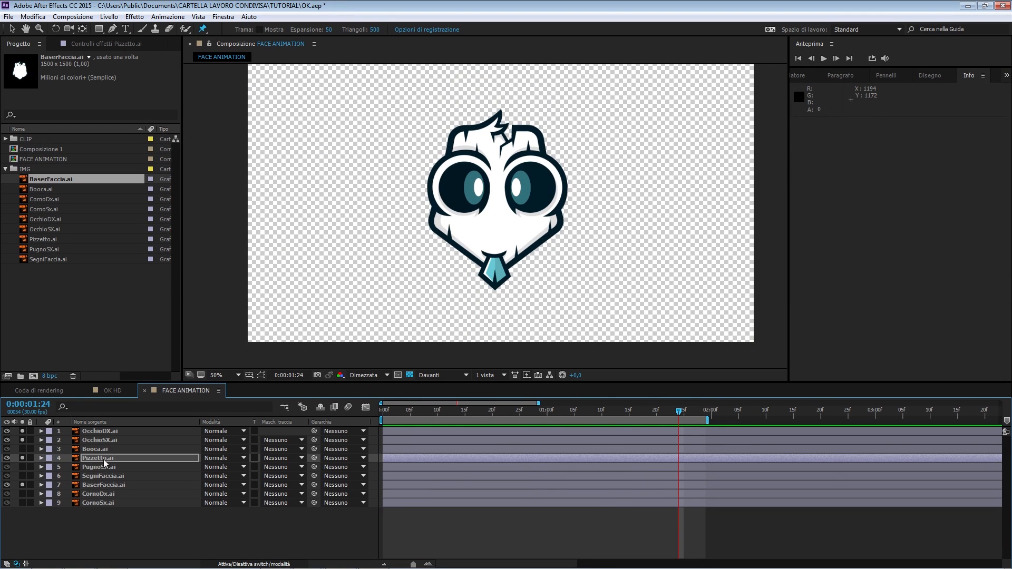
{"action": "left_click", "coordinate": [101, 467]}
{"action": "left_click", "coordinate": [113, 494]}
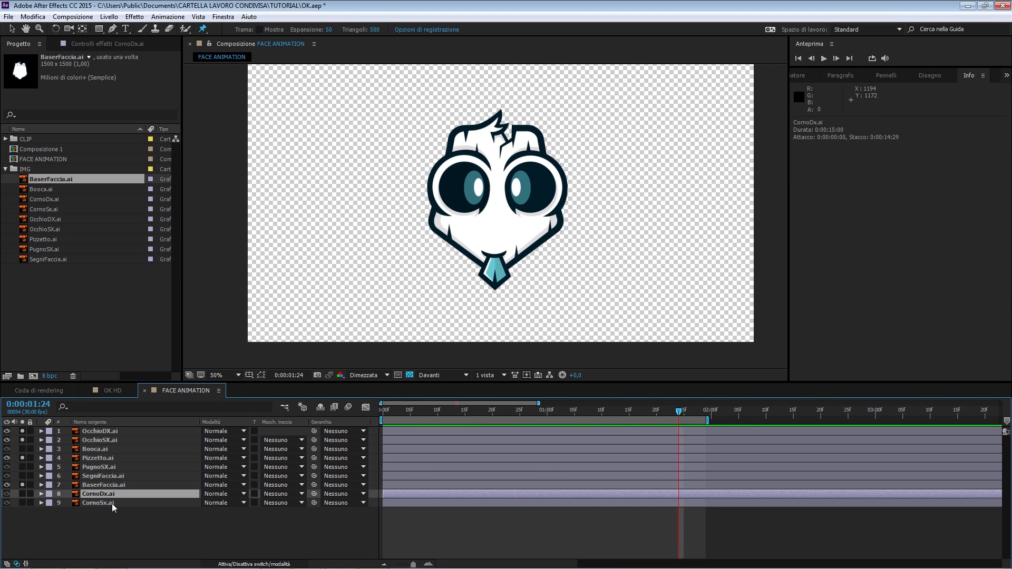
Step: Solo the CornoDx.ai and CornoSx.ai layers so both horns show together with the face
{"action": "left_click", "coordinate": [112, 504], "text": "ctrl"}
{"action": "left_click_drag", "start_coordinate": [23, 496], "coordinate": [23, 502]}
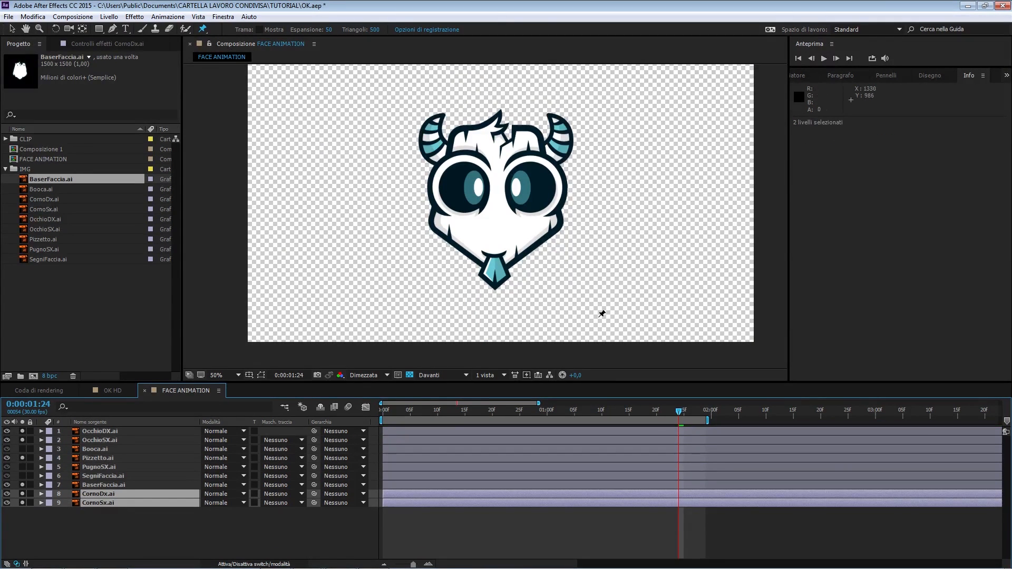
{"action": "left_click", "coordinate": [241, 527]}
Step: Paste the copied position keyframes onto CornoDx.ai and CornoSx.ai at 0:00:00:00, and preview the horns with the face
{"action": "left_click", "coordinate": [145, 497]}
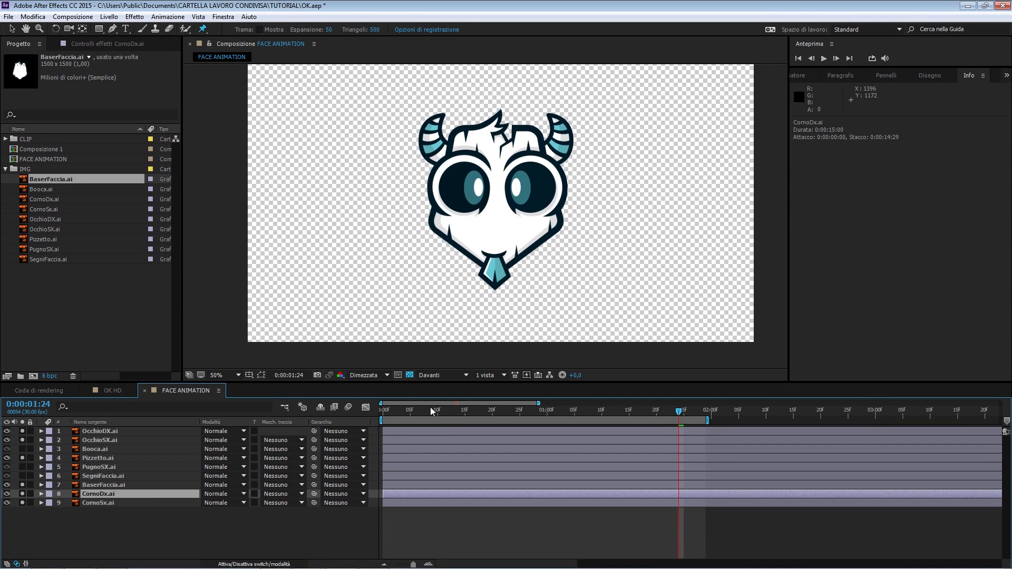
{"action": "key", "text": "Home"}
{"action": "key", "text": "ctrl+v"}
{"action": "key", "text": "u"}
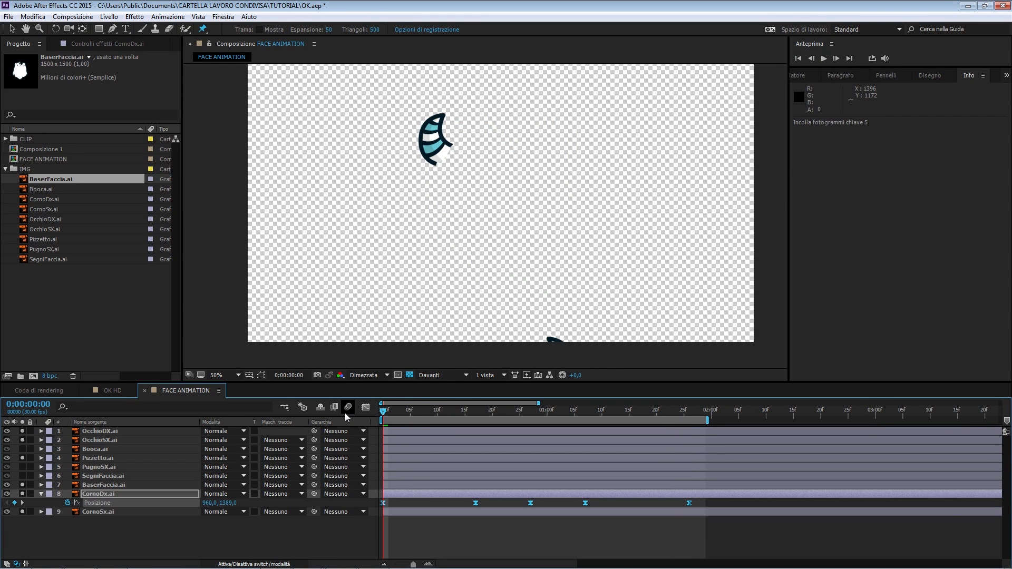
{"action": "left_click", "coordinate": [149, 511]}
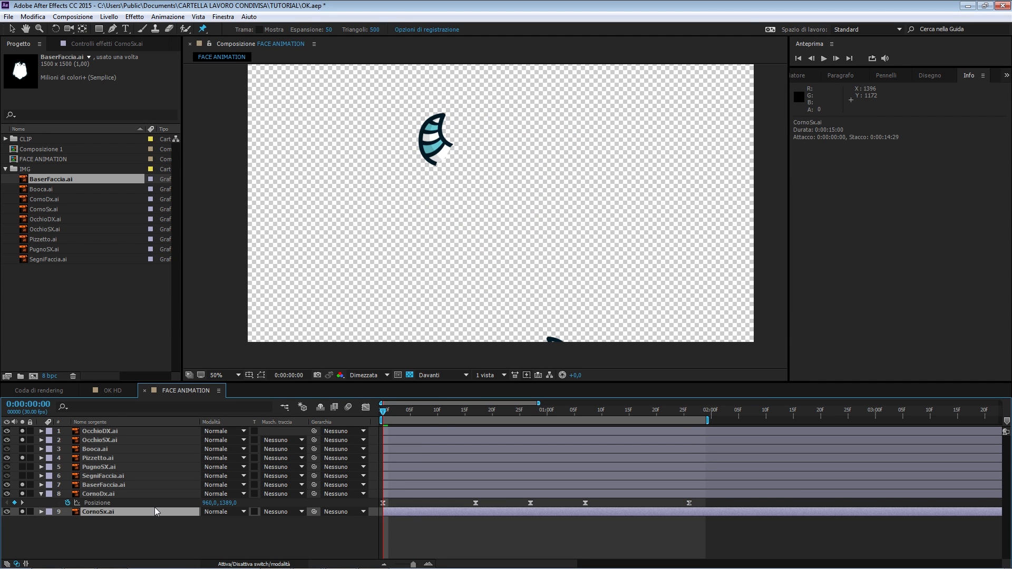
{"action": "key", "text": "ctrl+v"}
{"action": "key", "text": "u"}
{"action": "key", "text": "space"}
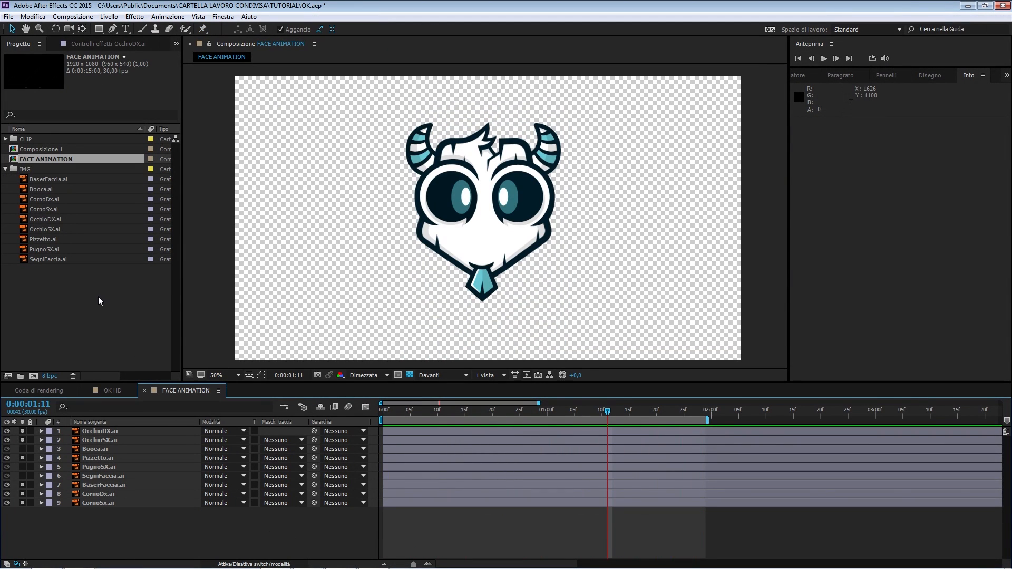
Step: Precompose BaserFaccia.ai as BaserFaccia.ai Comp 1, leaving all attributes in FACE ANIMATION, and look inside the new composition
{"action": "left_click", "coordinate": [99, 298]}
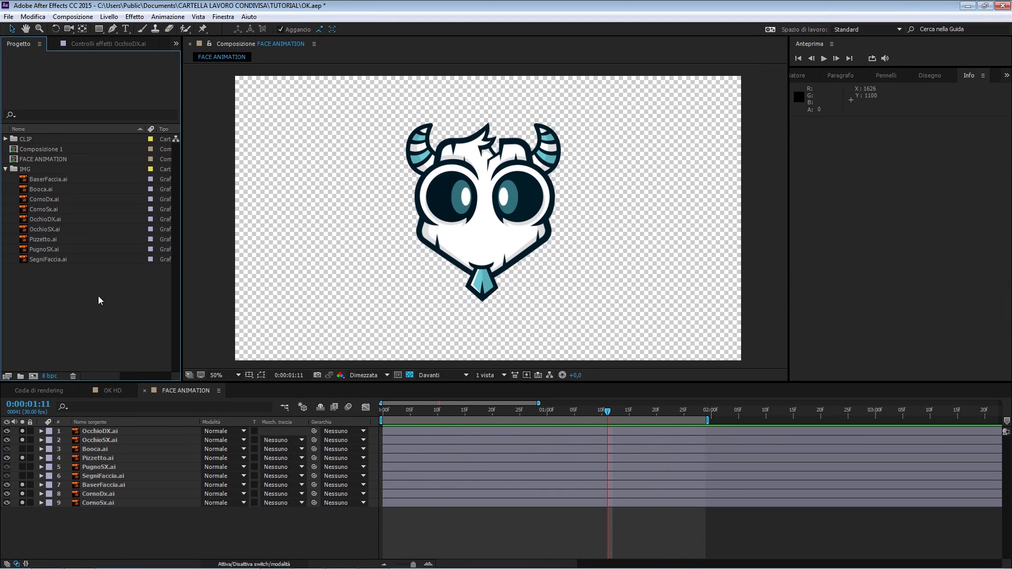
{"action": "left_click", "coordinate": [105, 485]}
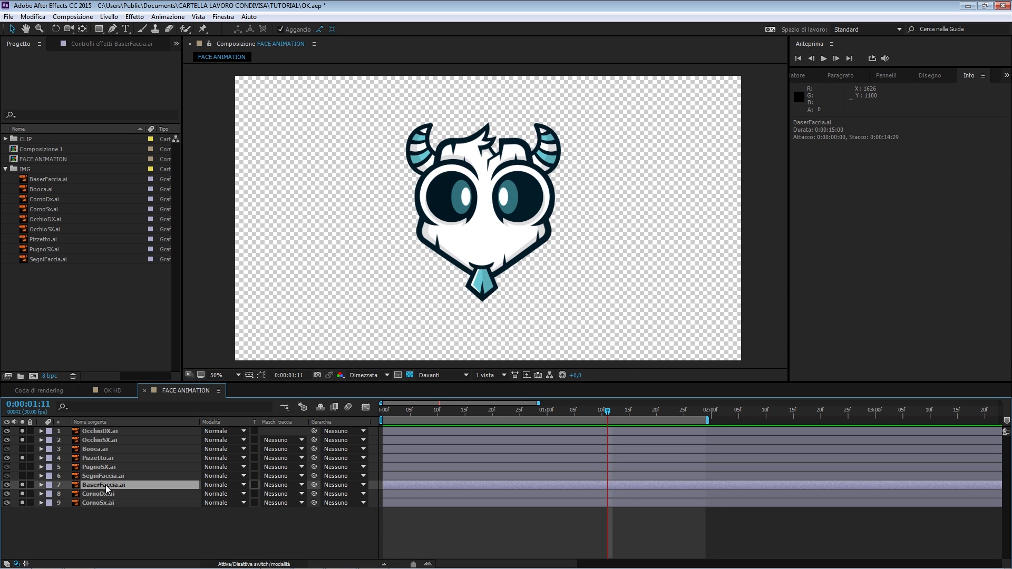
{"action": "right_click", "coordinate": [106, 484]}
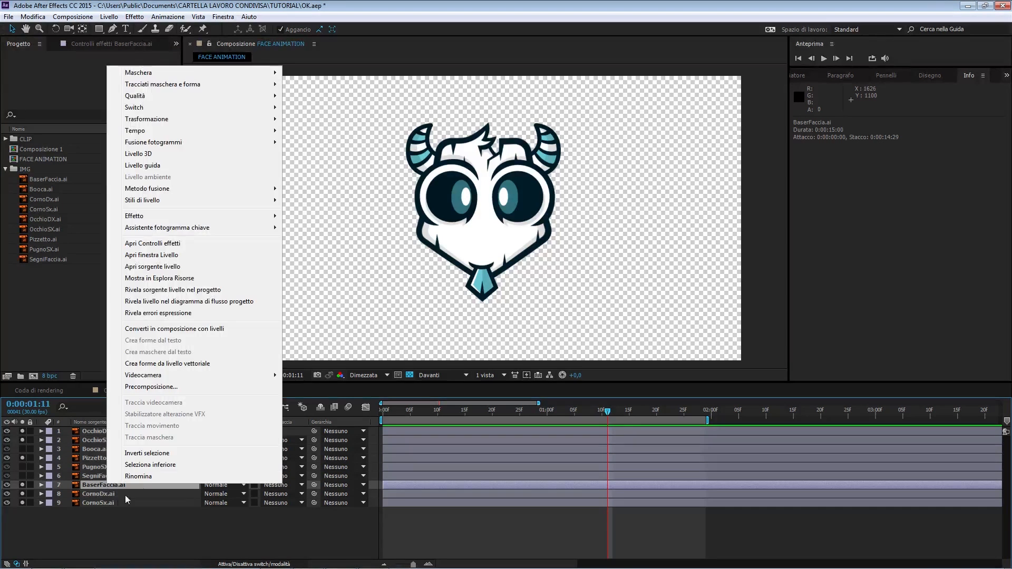
{"action": "left_click", "coordinate": [178, 382]}
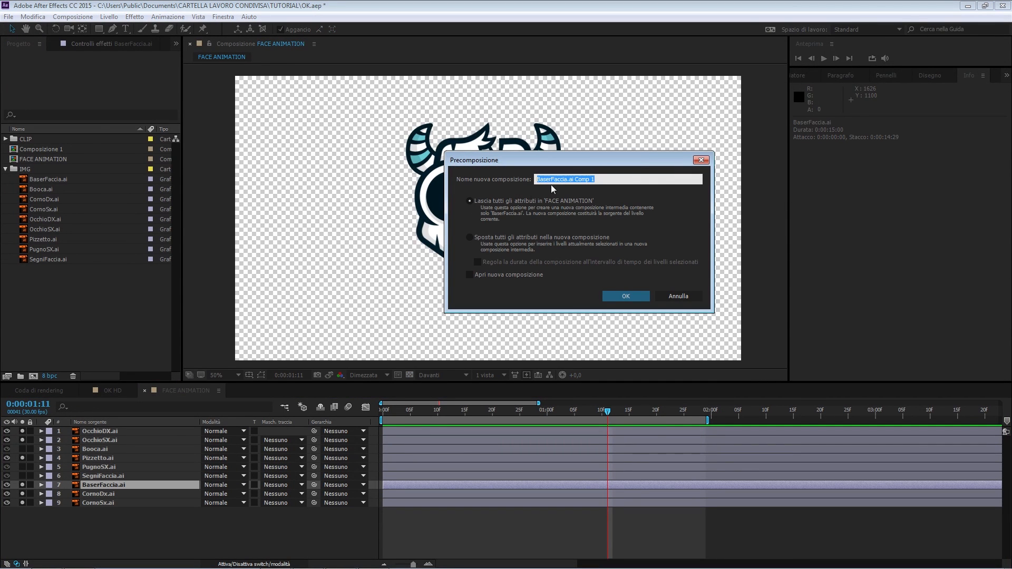
{"action": "left_click", "coordinate": [626, 296]}
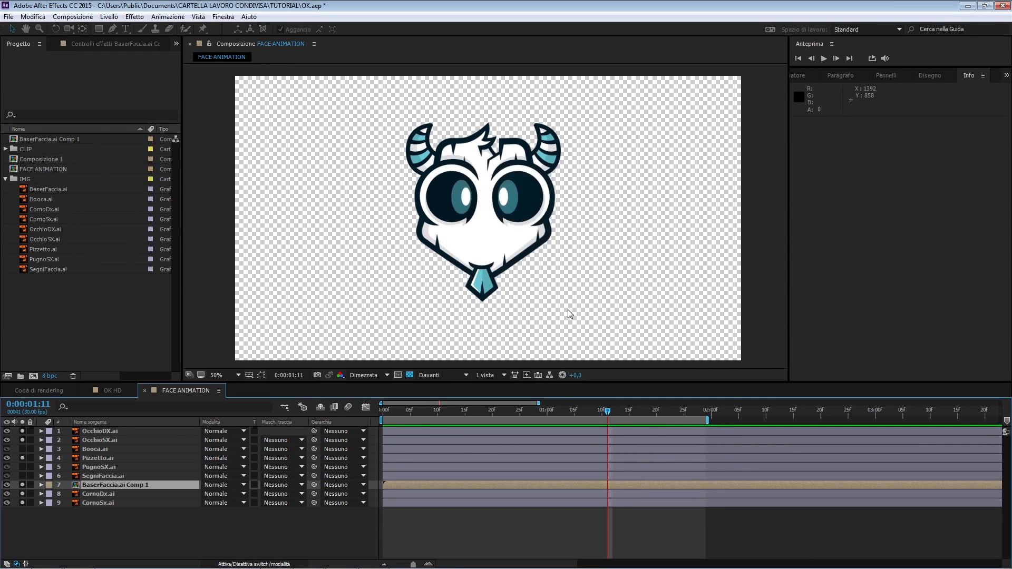
{"action": "double_click", "coordinate": [122, 485]}
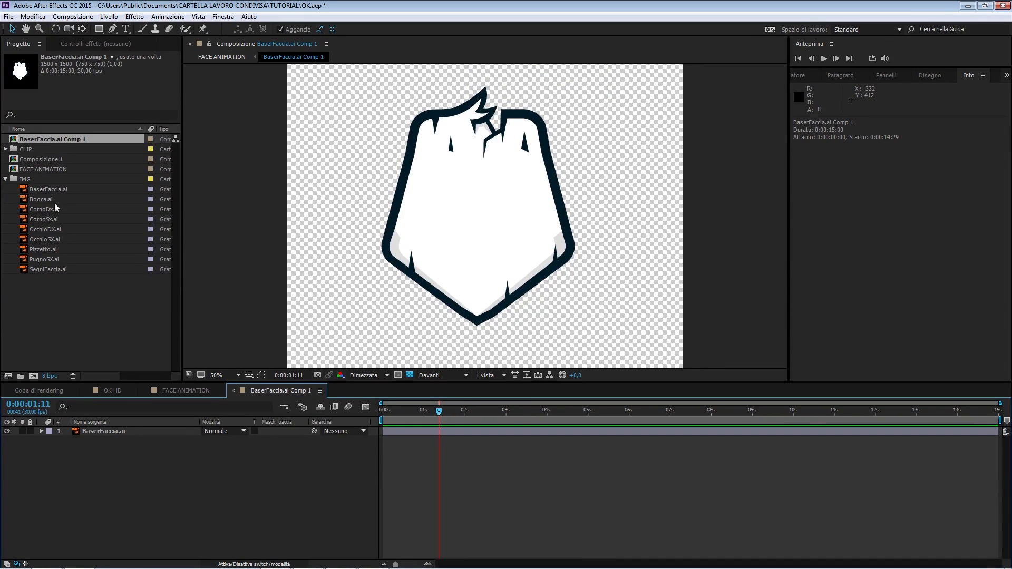
{"action": "left_click", "coordinate": [182, 394]}
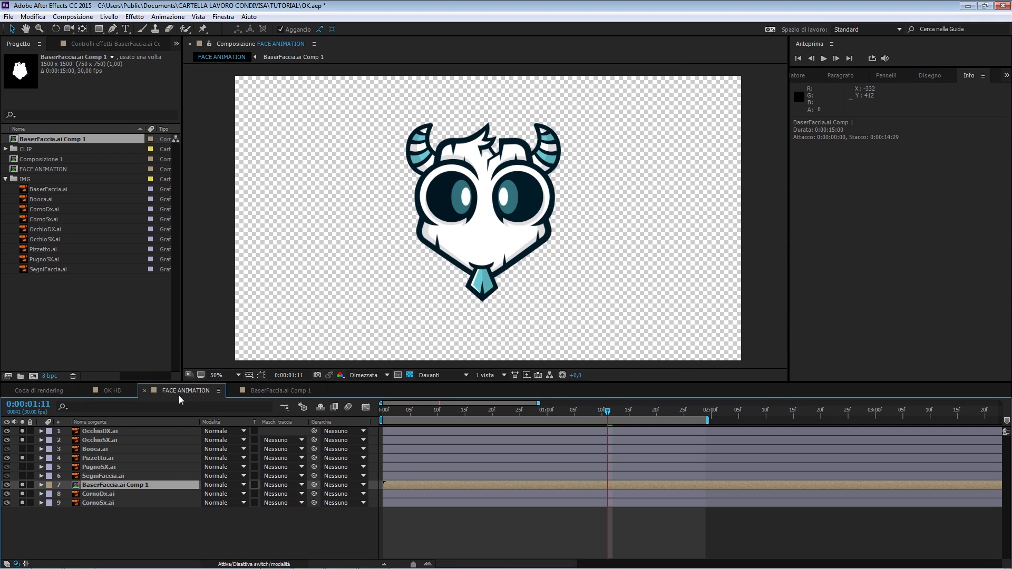
Step: Move the SegniFaccia.ai layer from FACE ANIMATION into BaserFaccia.ai Comp 1 above the face and turn off its solo
{"action": "left_click", "coordinate": [107, 475]}
{"action": "left_click", "coordinate": [7, 476]}
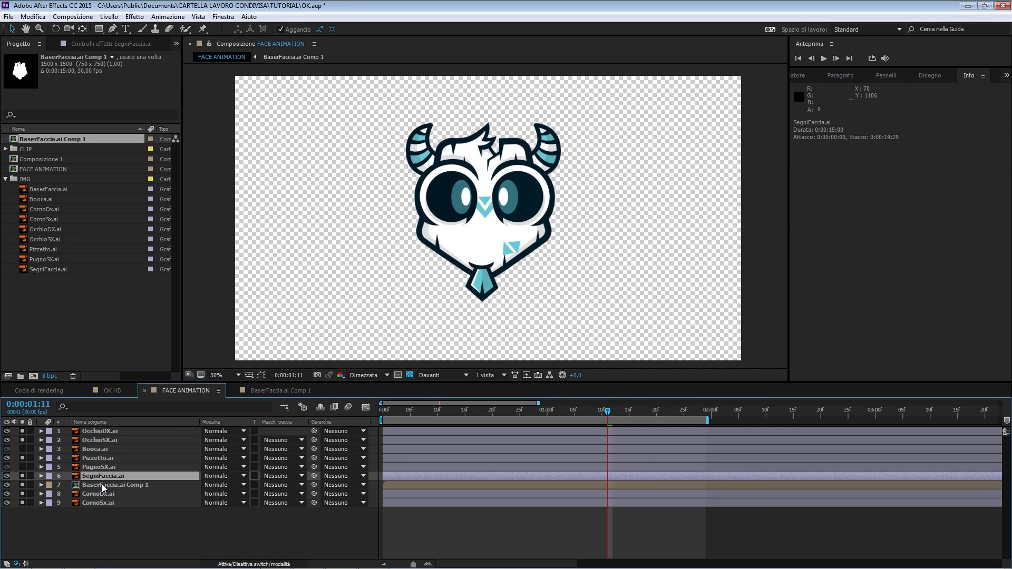
{"action": "left_click", "coordinate": [279, 392]}
{"action": "key", "text": "ctrl+v"}
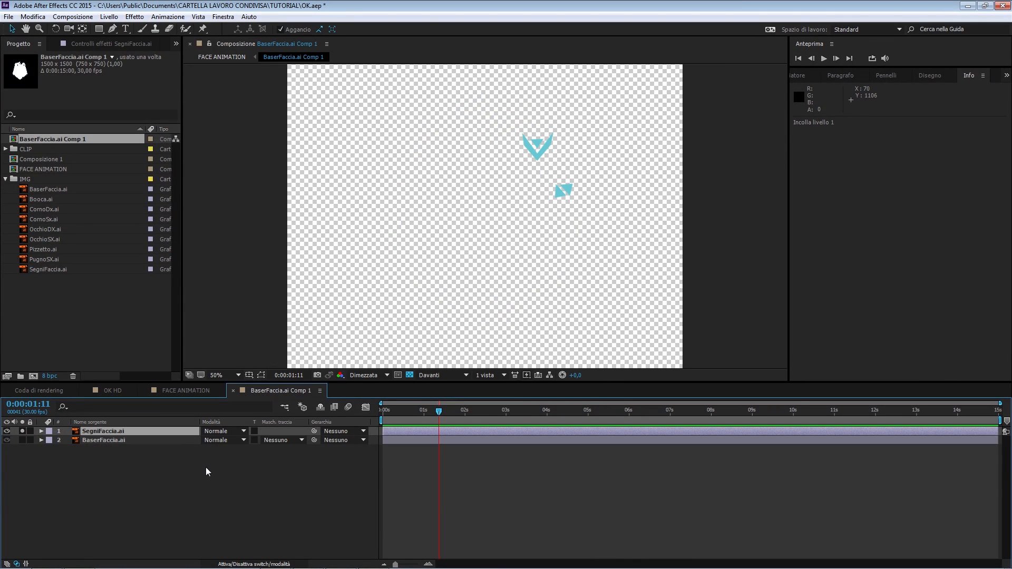
{"action": "left_click", "coordinate": [22, 431]}
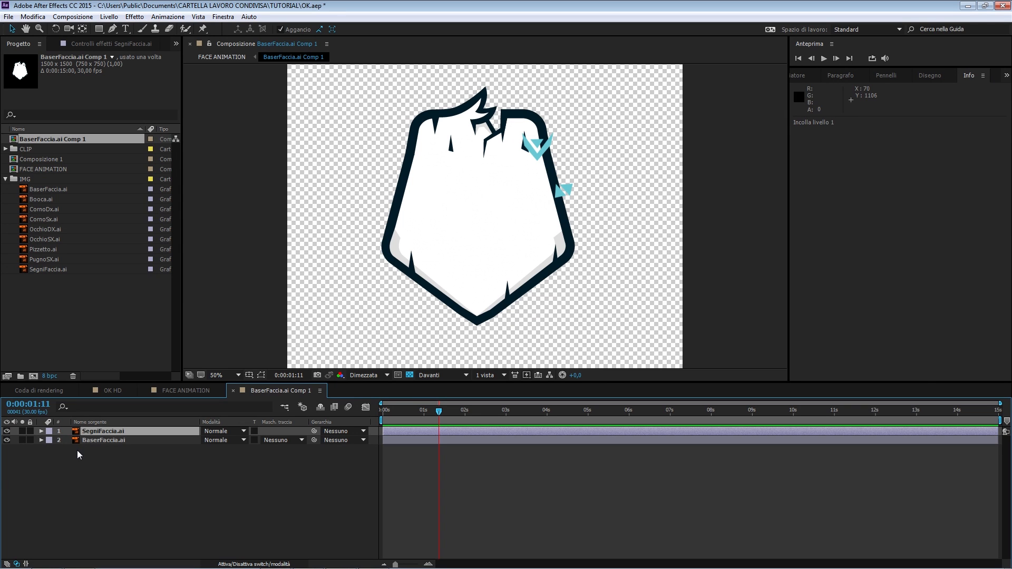
{"action": "left_click", "coordinate": [77, 450]}
Step: Set the scale of SegniFaccia.ai to 100% to match BaserFaccia.ai
{"action": "left_click", "coordinate": [94, 433]}
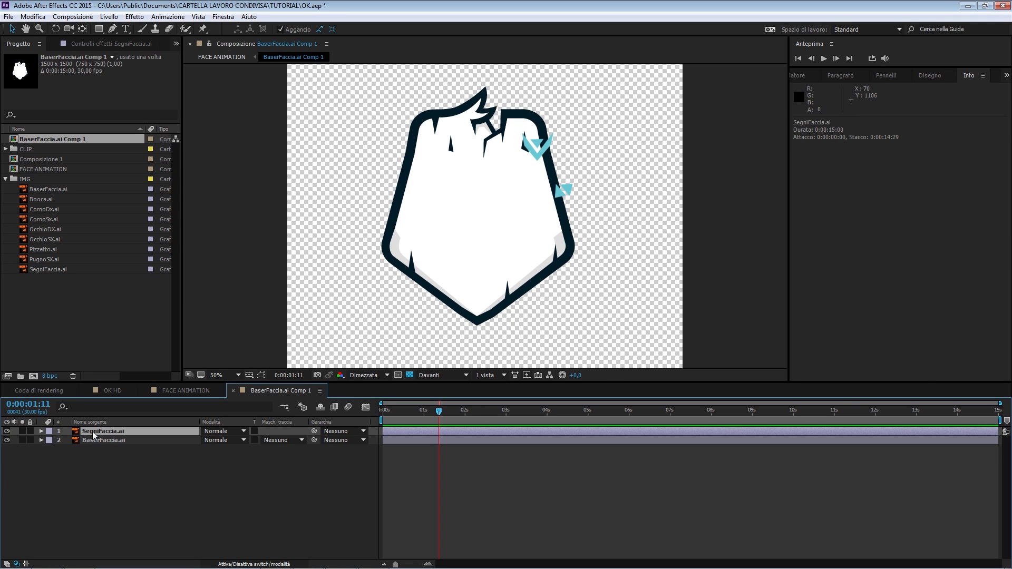
{"action": "key", "text": "s"}
{"action": "left_click", "coordinate": [152, 449]}
{"action": "key", "text": "s"}
{"action": "left_click", "coordinate": [234, 441]}
{"action": "type", "text": "100"}
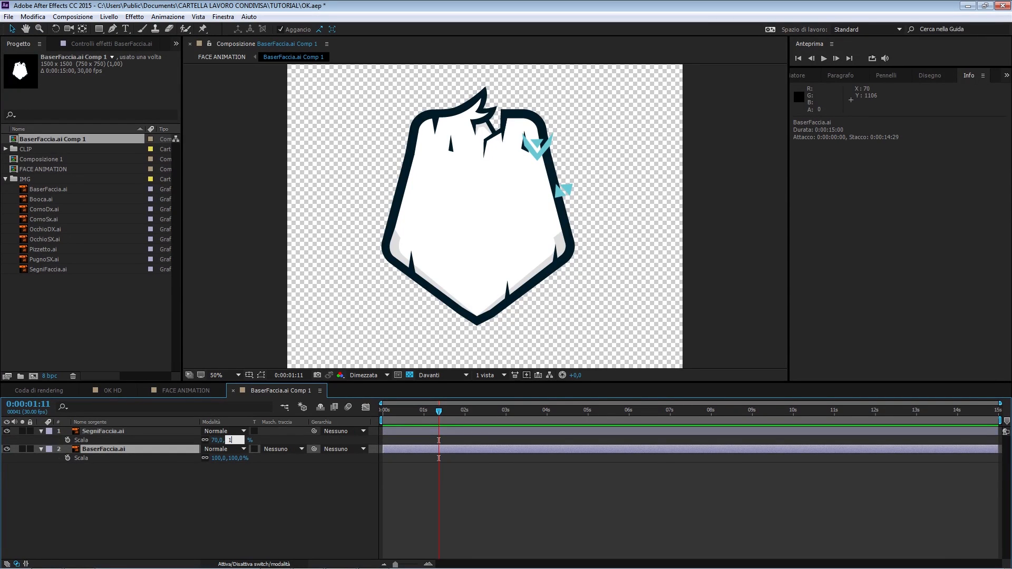
{"action": "key", "text": "Return"}
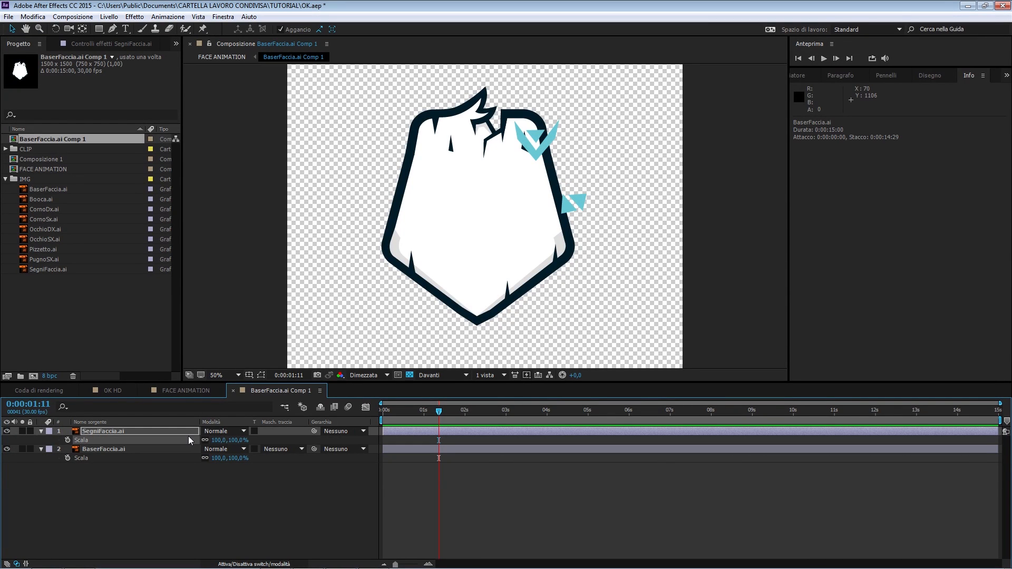
Step: Set the position of SegniFaccia.ai to 750, 750, the same as BaserFaccia.ai
{"action": "key", "text": "p"}
{"action": "left_click", "coordinate": [104, 448]}
{"action": "key", "text": "p"}
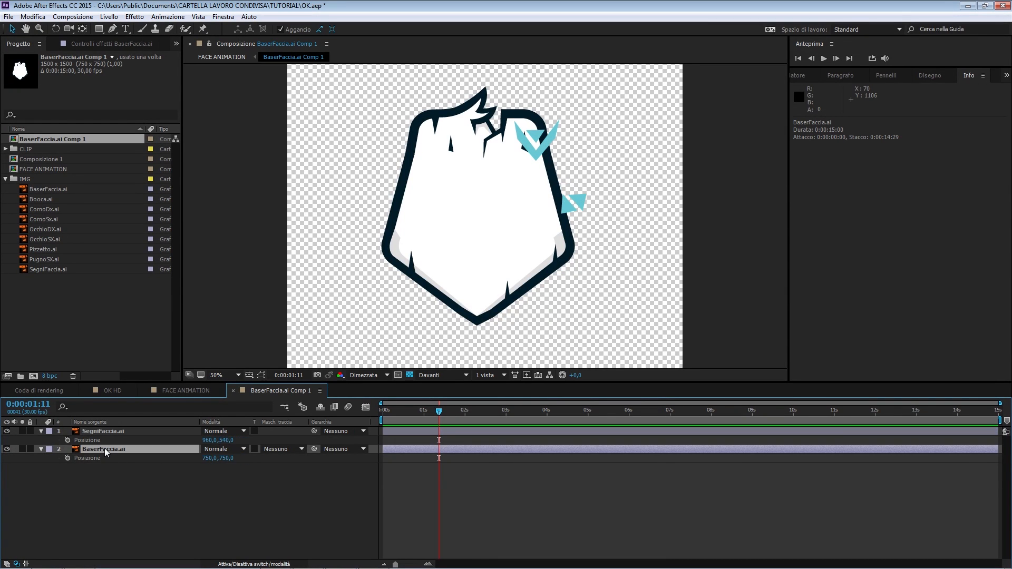
{"action": "left_click", "coordinate": [209, 441]}
{"action": "type", "text": "750"}
{"action": "left_click", "coordinate": [232, 439]}
{"action": "type", "text": "750"}
{"action": "key", "text": "Return"}
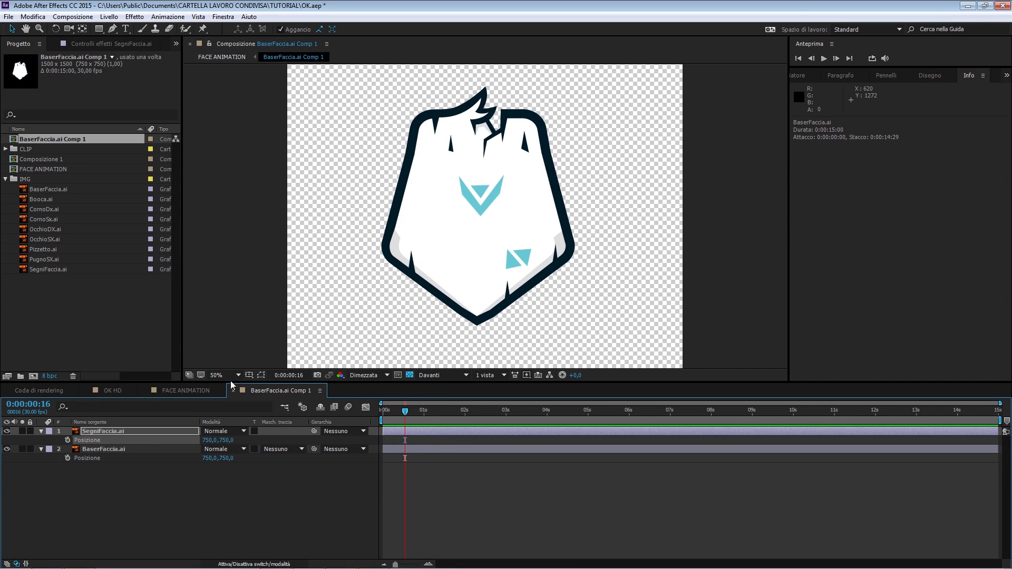
Step: Scrub through FACE ANIMATION to check how the face markings follow the face's bounce
{"action": "left_click", "coordinate": [185, 390]}
{"action": "left_click_drag", "start_coordinate": [435, 412], "coordinate": [569, 438]}
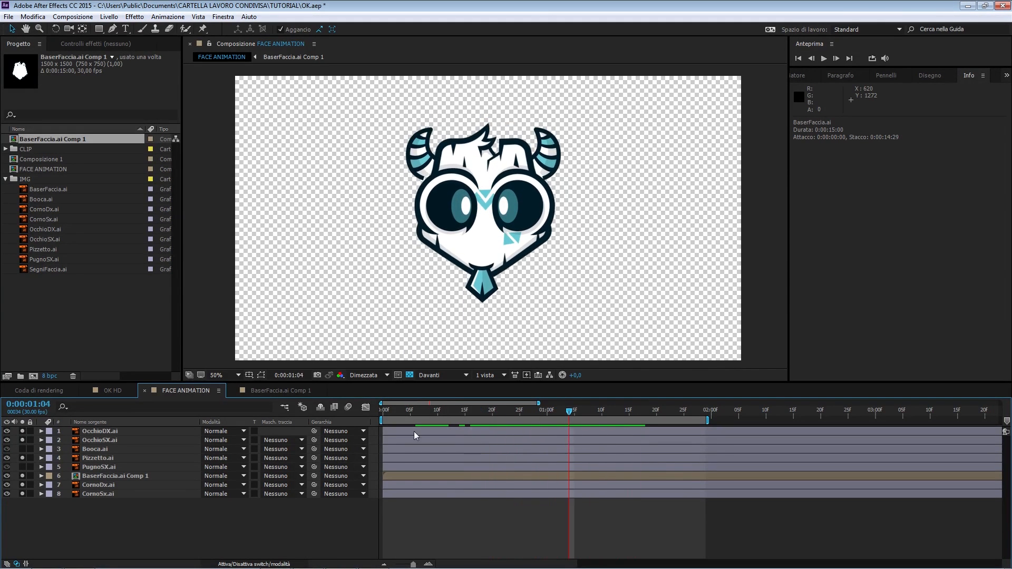
{"action": "left_click", "coordinate": [280, 391]}
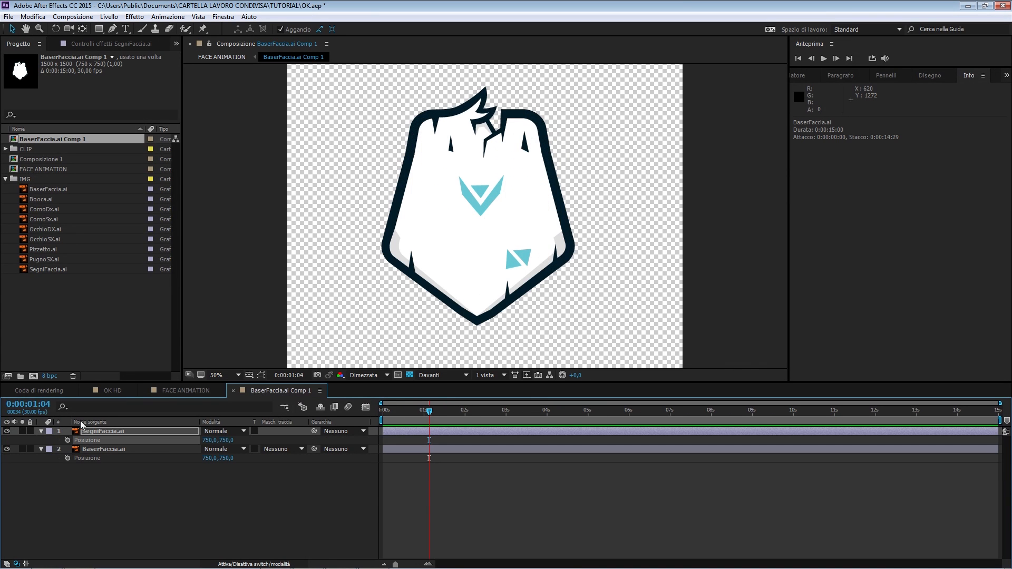
{"action": "left_click", "coordinate": [189, 389]}
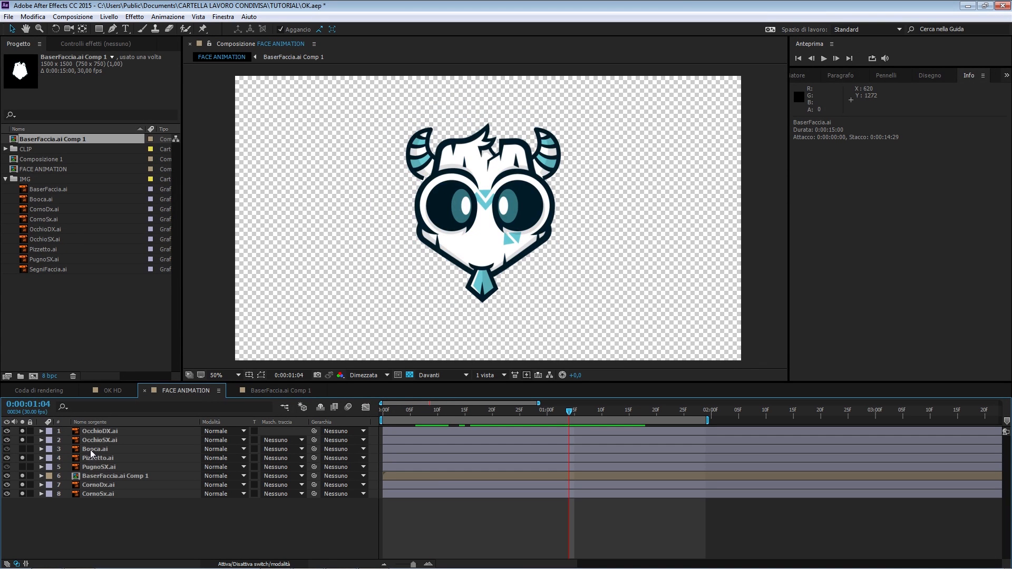
Step: Turn off solo for all layers in FACE ANIMATION so the mouth shows too, and hide PugnoSX.ai
{"action": "left_click", "coordinate": [90, 450]}
{"action": "left_click", "coordinate": [22, 449]}
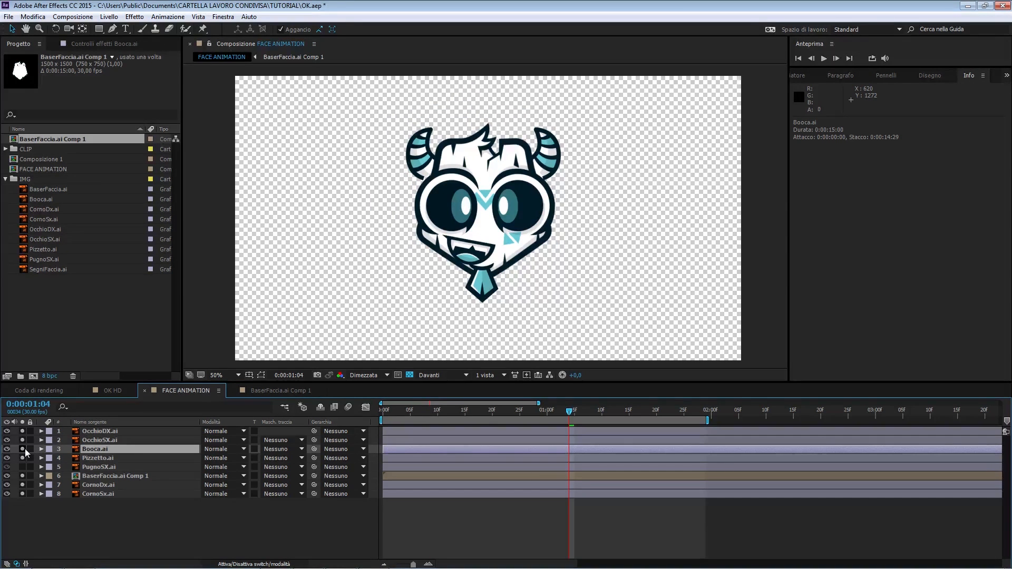
{"action": "left_click", "coordinate": [122, 422]}
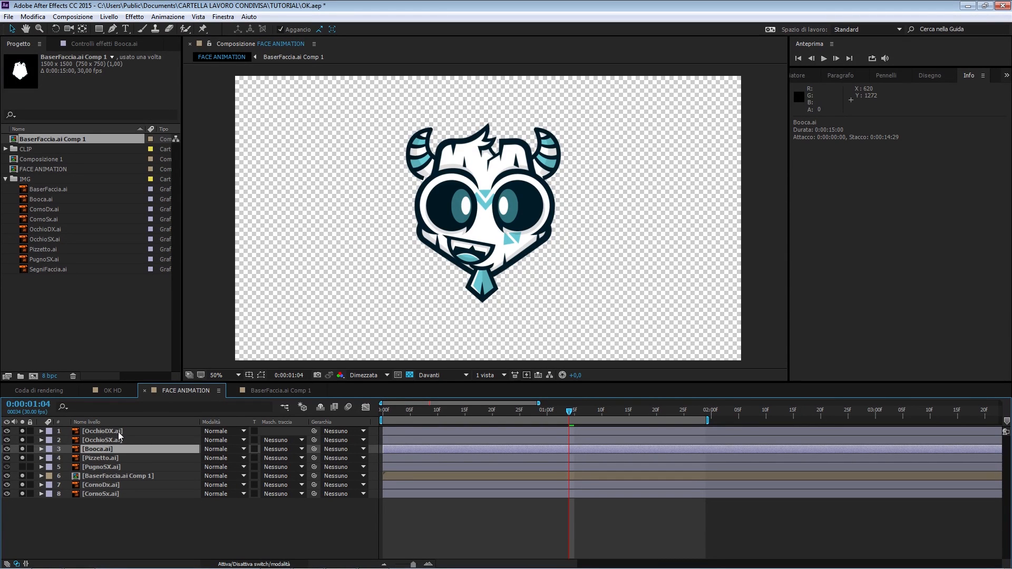
{"action": "left_click", "coordinate": [118, 431]}
{"action": "left_click", "coordinate": [116, 494], "text": "shift"}
{"action": "left_click", "coordinate": [22, 494]}
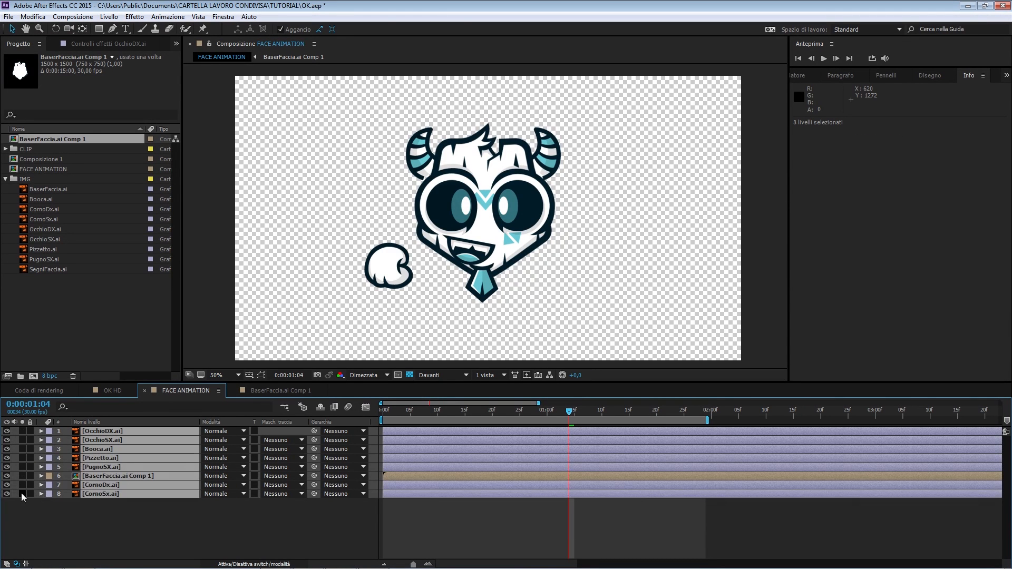
{"action": "left_click", "coordinate": [88, 510]}
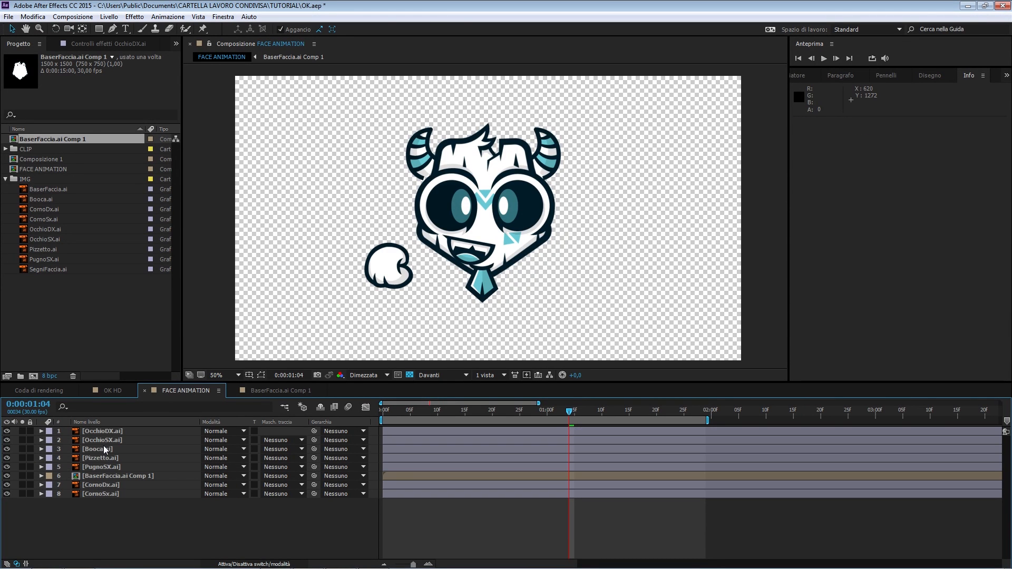
{"action": "left_click", "coordinate": [103, 466]}
{"action": "left_click", "coordinate": [7, 467]}
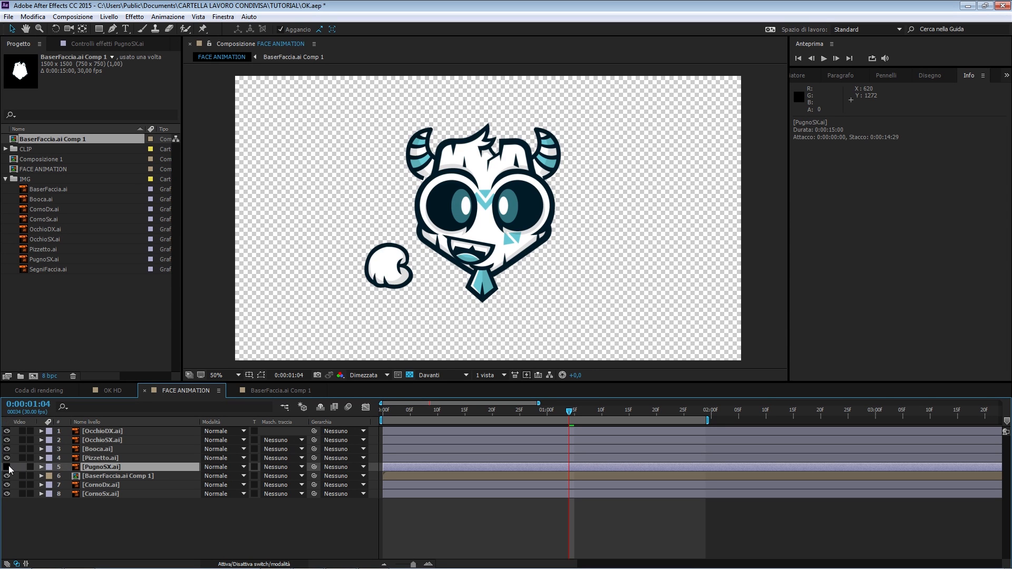
Step: Move the Booca.ai layer from FACE ANIMATION into BaserFaccia.ai Comp 1, above SegniFaccia.ai
{"action": "left_click", "coordinate": [103, 449]}
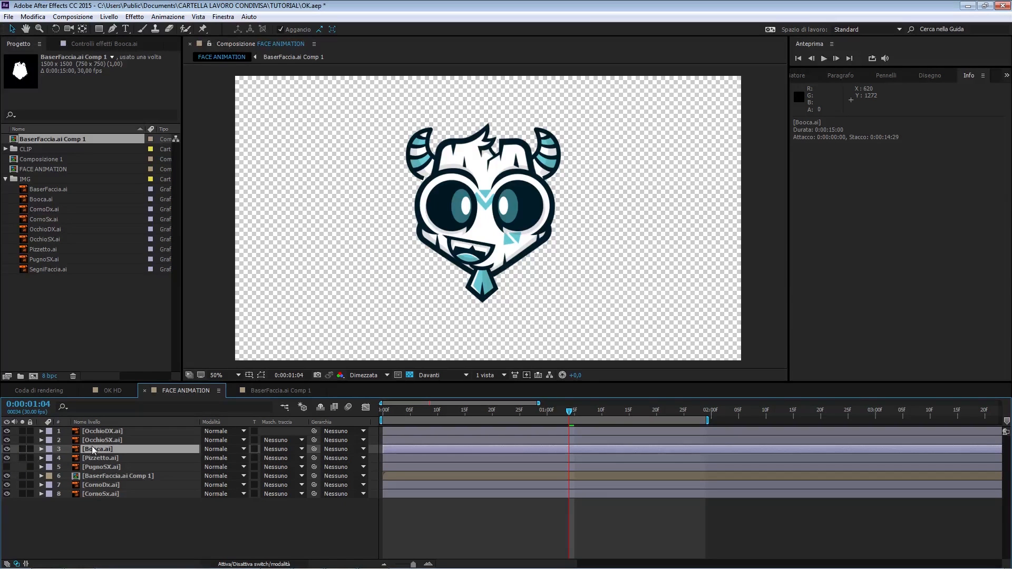
{"action": "key", "text": "ctrl+x"}
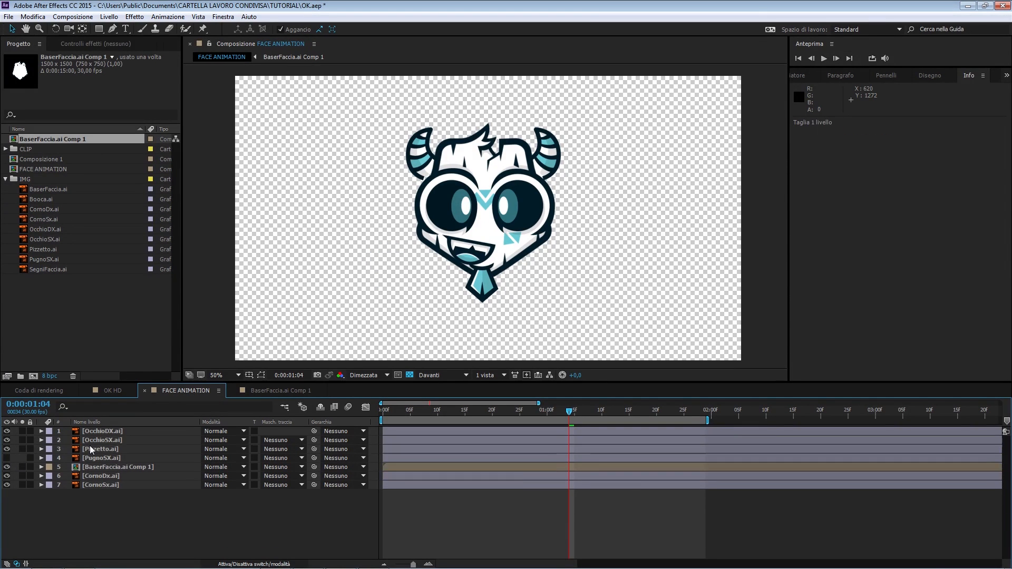
{"action": "left_click", "coordinate": [279, 390]}
{"action": "left_click", "coordinate": [175, 469]}
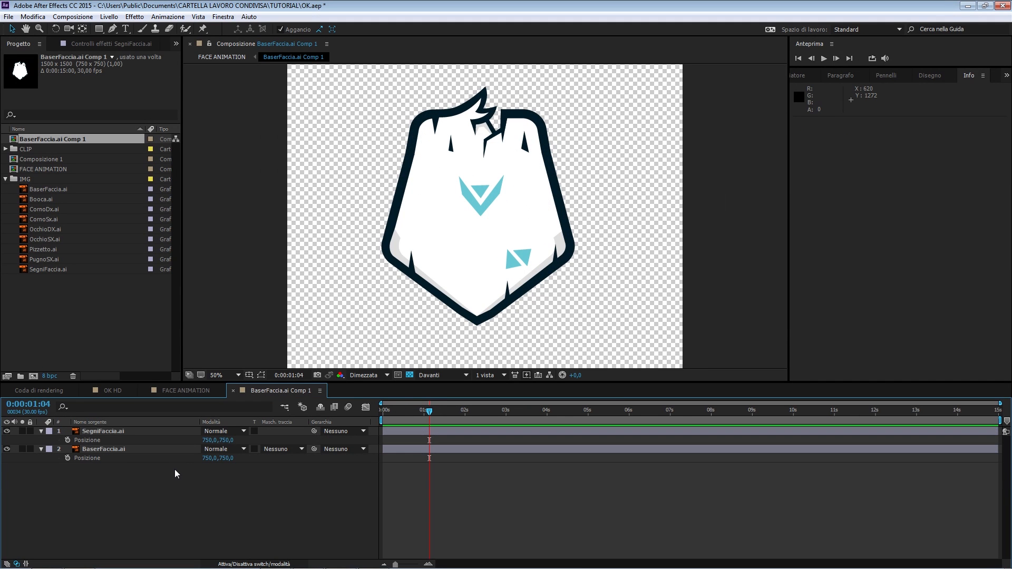
{"action": "key", "text": "ctrl+v"}
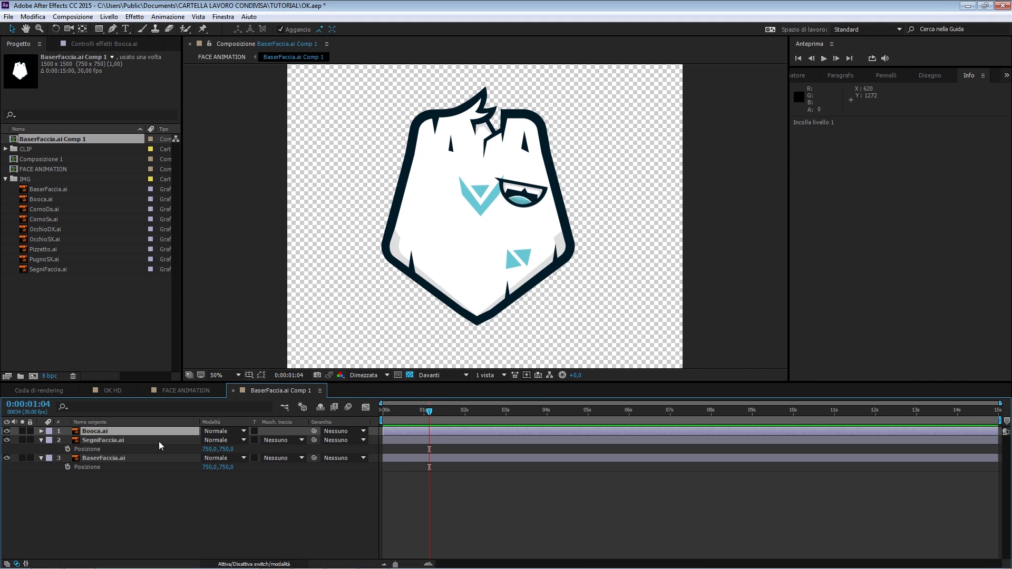
Step: Set the position of Booca.ai to 750, 750 in BaserFaccia.ai Comp 1
{"action": "key", "text": "p"}
{"action": "left_click", "coordinate": [210, 440]}
{"action": "type", "text": "750"}
{"action": "key", "text": "Tab"}
{"action": "type", "text": "750"}
{"action": "key", "text": "Return"}
Step: Set the scale of Booca.ai to 100% so the mouth matches the face's size
{"action": "left_click", "coordinate": [123, 431]}
{"action": "key", "text": "s"}
{"action": "left_click", "coordinate": [230, 439]}
{"action": "type", "text": "100"}
{"action": "key", "text": "Return"}
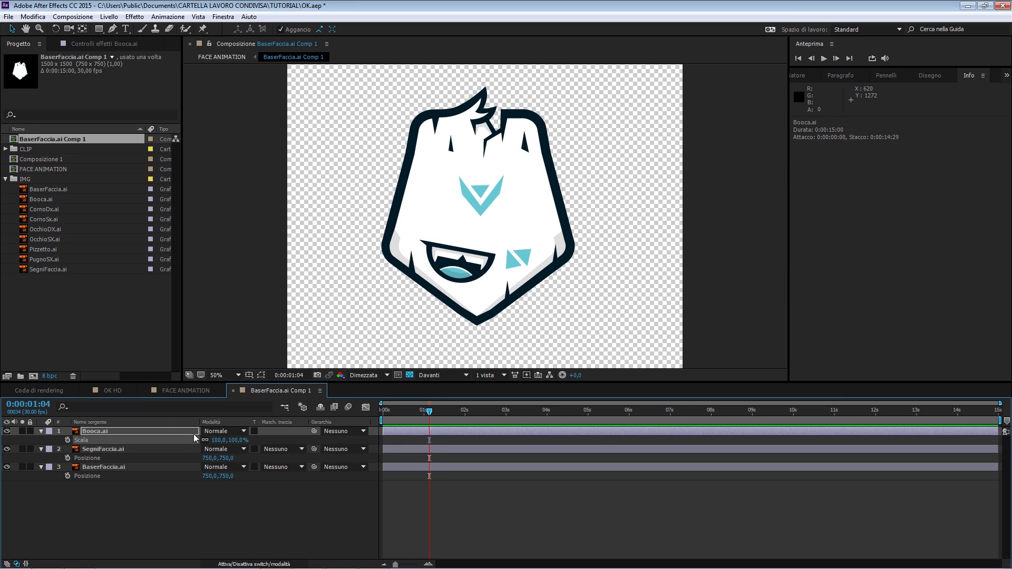
{"action": "left_click", "coordinate": [165, 501]}
{"action": "left_click", "coordinate": [165, 501]}
Step: Check the mouth's shape in the OK HD reference animation around 0:00:01:14, then return to BaserFaccia.ai Comp 1
{"action": "left_click", "coordinate": [146, 432]}
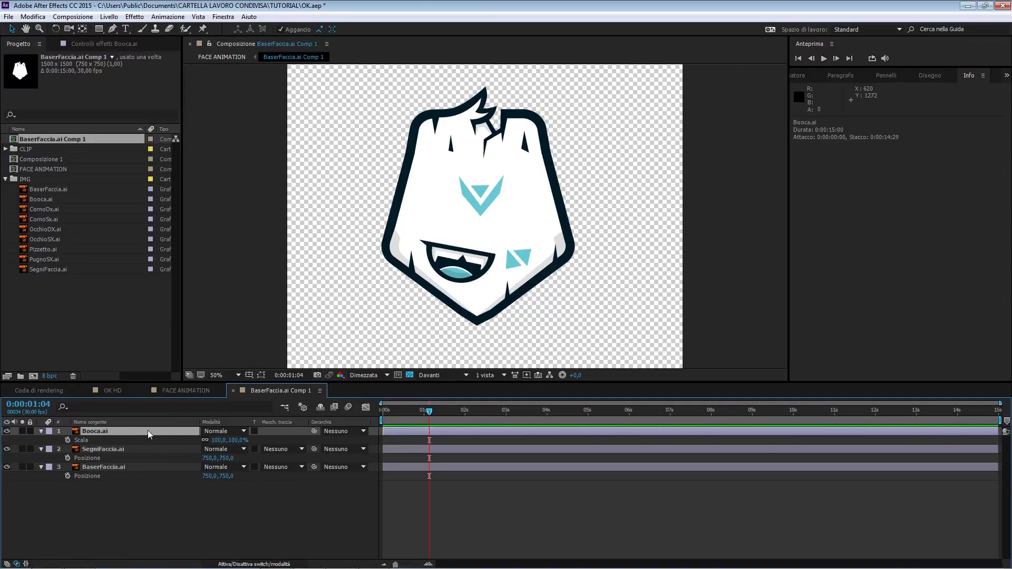
{"action": "left_click", "coordinate": [123, 389]}
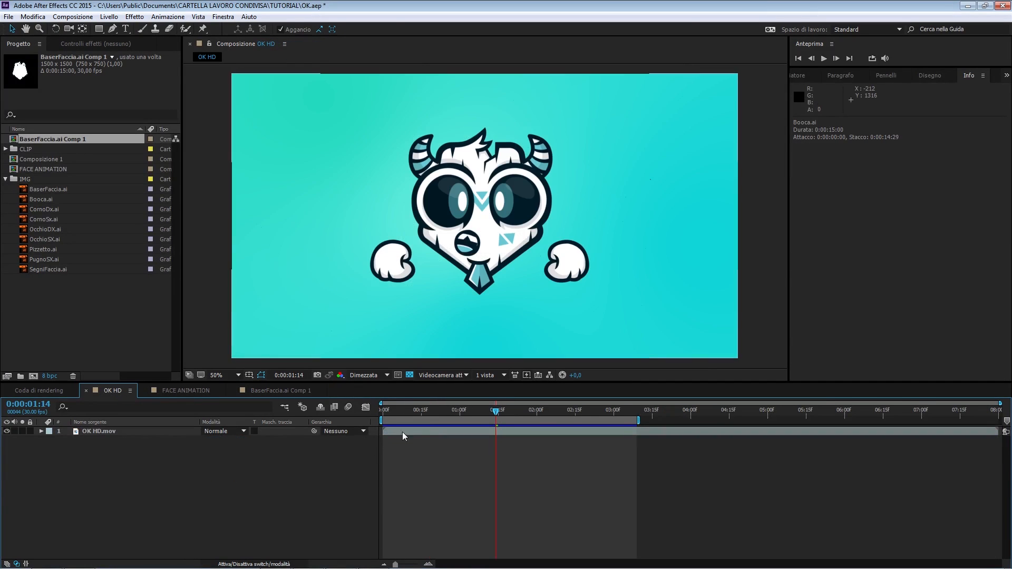
{"action": "mouse_move", "coordinate": [494, 412]}
{"action": "left_mouse_down"}
{"action": "mouse_move", "coordinate": [406, 410]}
{"action": "mouse_move", "coordinate": [539, 410]}
{"action": "mouse_move", "coordinate": [479, 413]}
{"action": "mouse_move", "coordinate": [499, 412]}
{"action": "left_mouse_up"}
{"action": "left_click", "coordinate": [296, 390]}
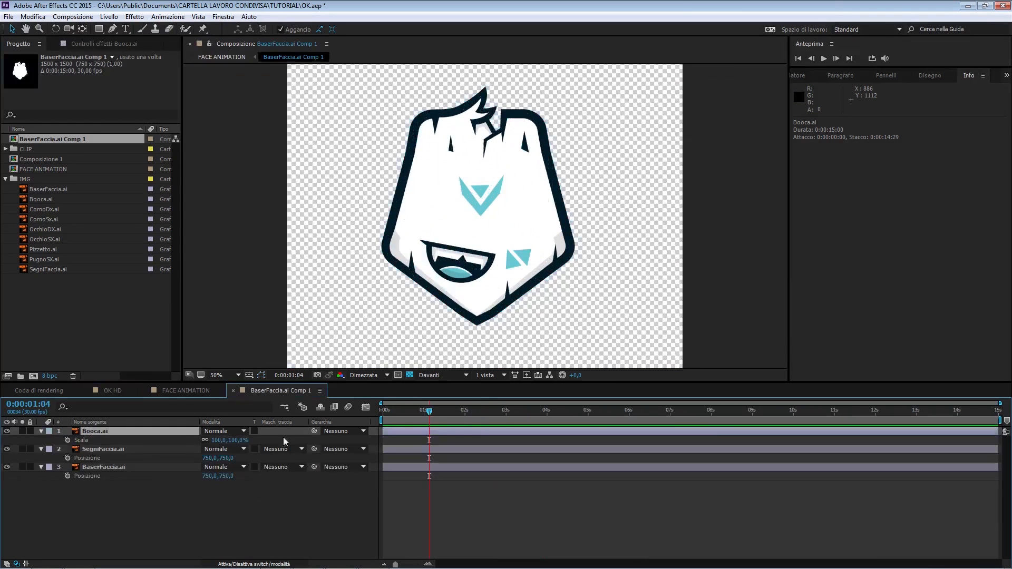
Step: Precompose Booca.ai as Booca.ai Comp 1, leaving all attributes in BaserFaccia.ai Comp 1
{"action": "left_click", "coordinate": [115, 433]}
{"action": "left_click", "coordinate": [148, 494]}
{"action": "left_click", "coordinate": [124, 430]}
{"action": "right_click", "coordinate": [125, 431]}
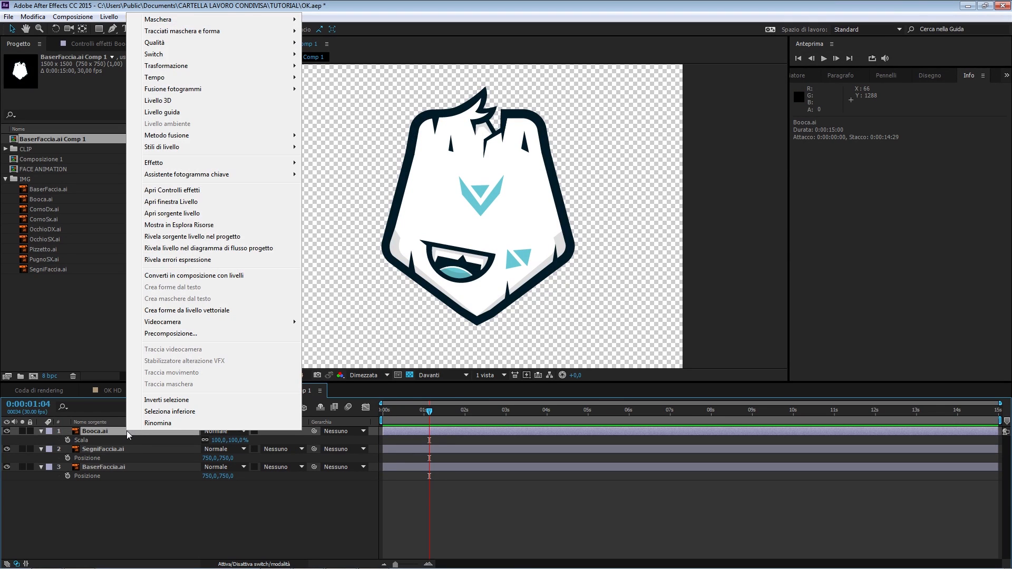
{"action": "left_click", "coordinate": [204, 334]}
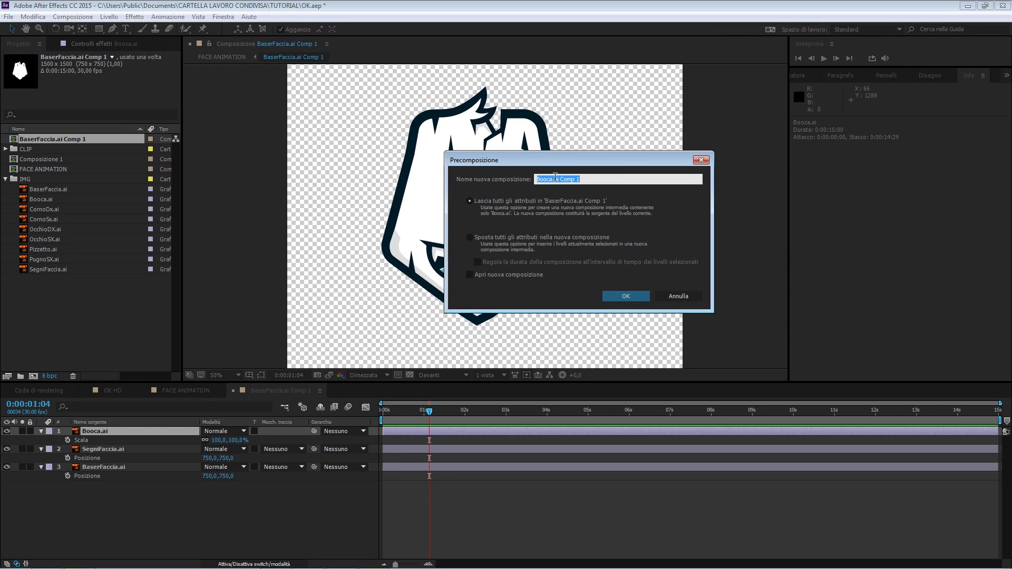
{"action": "left_click", "coordinate": [618, 296]}
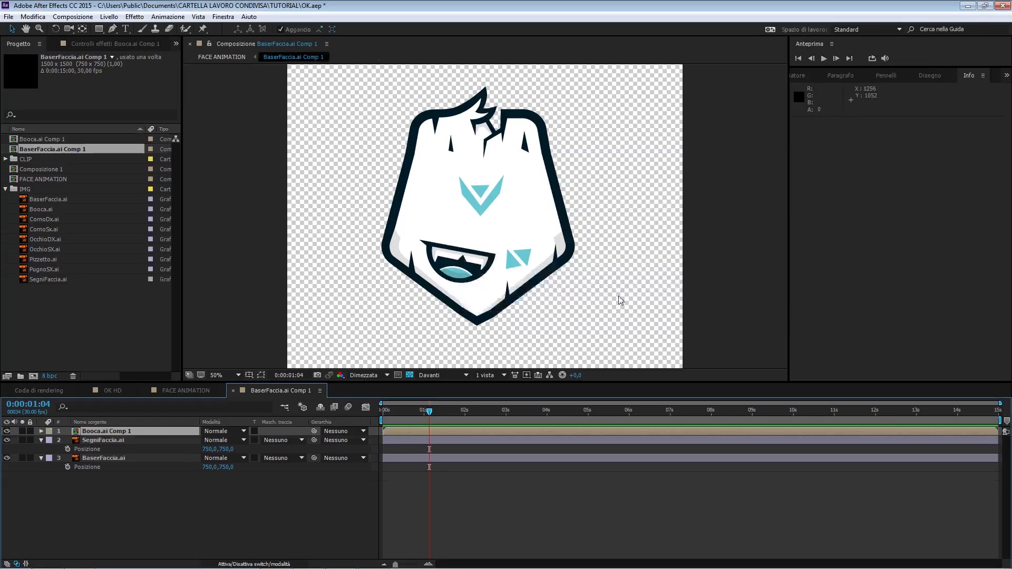
Step: In Booca.ai Comp 1, draw a white rectangle about 454 by 300 px over the mouth and place its layer beneath Booca.ai
{"action": "left_click", "coordinate": [135, 478]}
{"action": "double_click", "coordinate": [112, 432]}
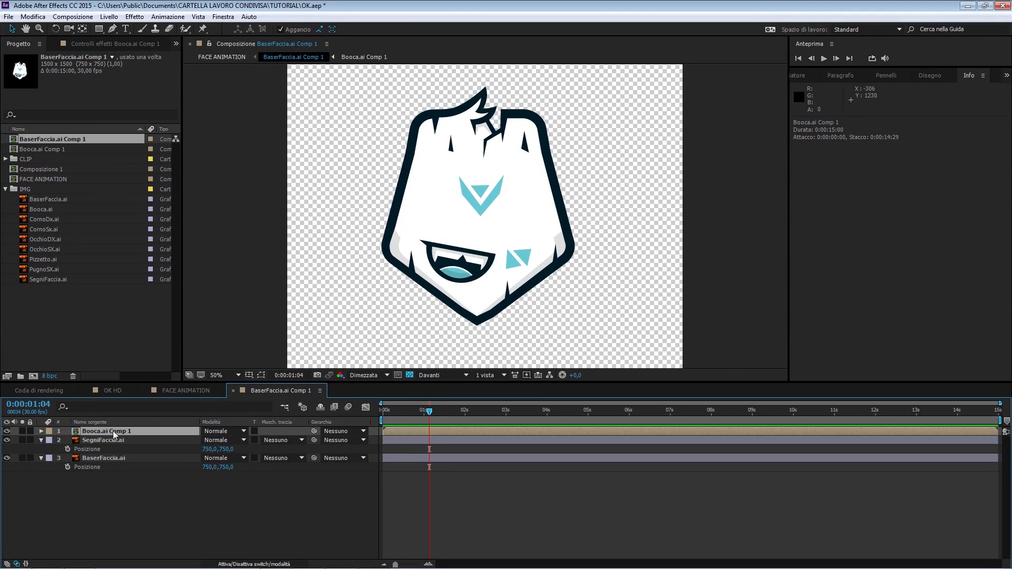
{"action": "scroll", "coordinate": [458, 242], "scroll_direction": "up", "scroll_amount": 1}
{"action": "left_click_drag", "start_coordinate": [436, 277], "coordinate": [458, 218]}
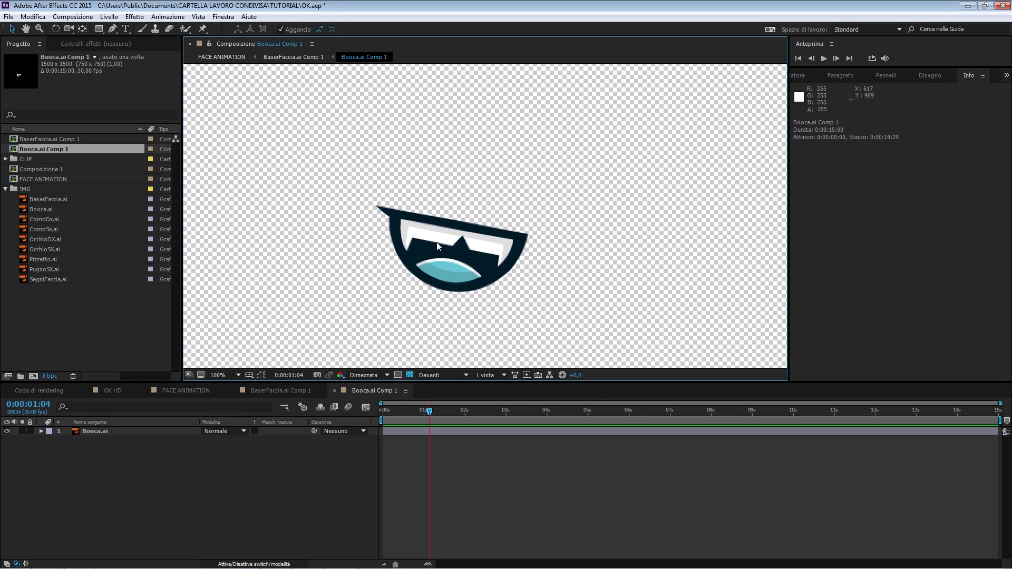
{"action": "left_click", "coordinate": [251, 463]}
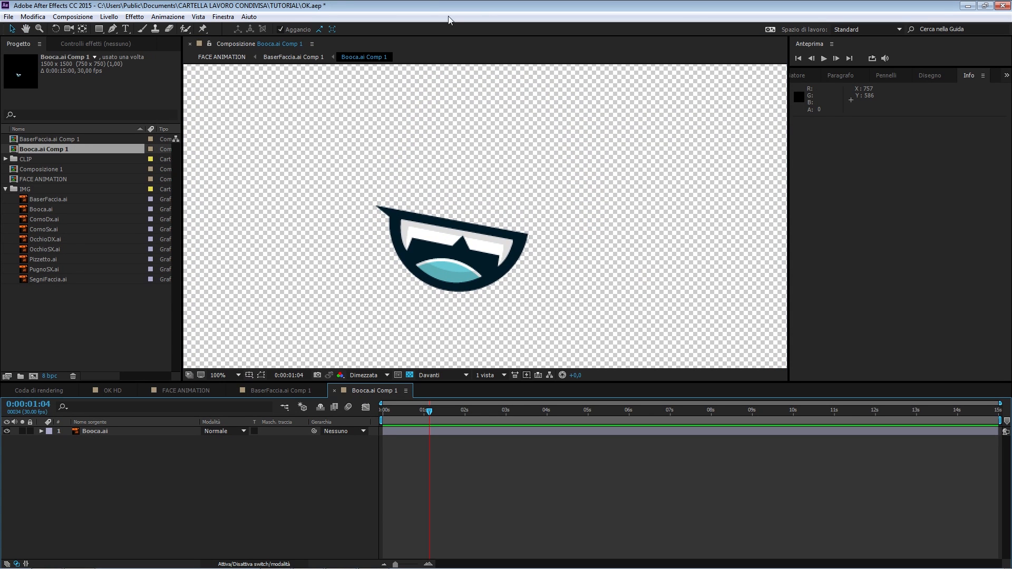
{"action": "left_click", "coordinate": [113, 29]}
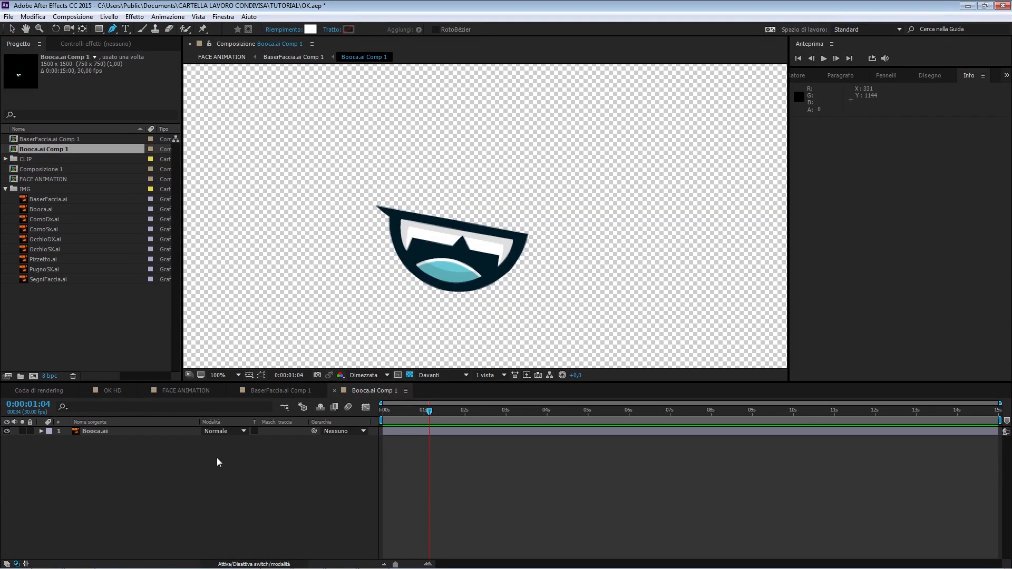
{"action": "left_click", "coordinate": [99, 29]}
{"action": "key", "text": "comma"}
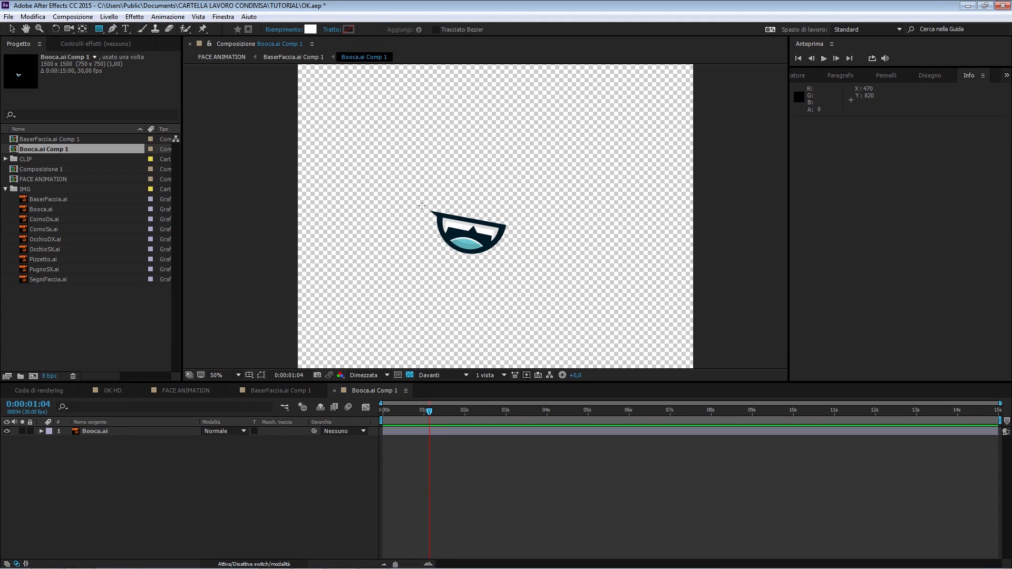
{"action": "mouse_move", "coordinate": [414, 193]}
{"action": "left_mouse_down"}
{"action": "mouse_move", "coordinate": [445, 235]}
{"action": "mouse_move", "coordinate": [535, 272]}
{"action": "left_mouse_up"}
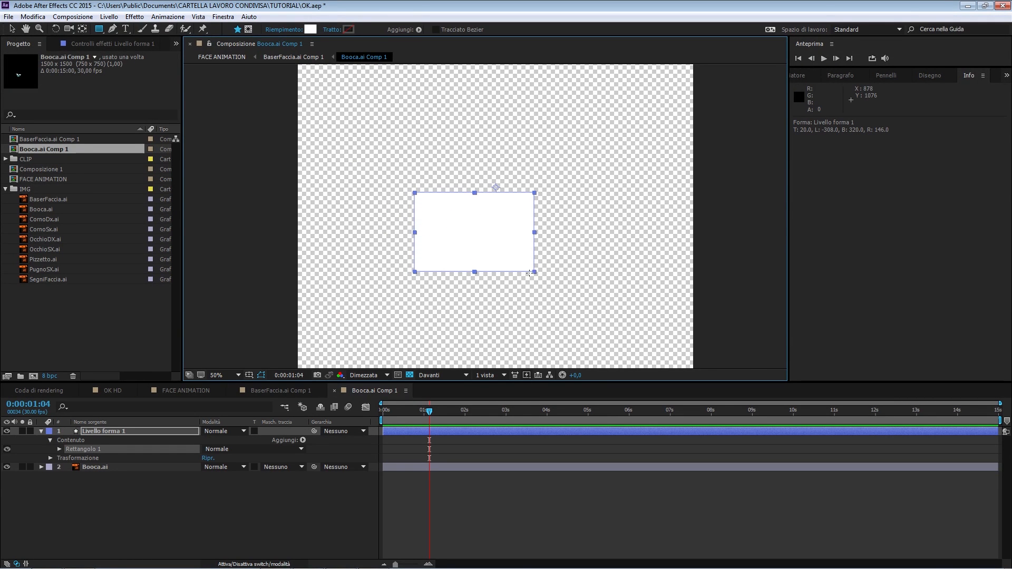
{"action": "left_click", "coordinate": [122, 479]}
{"action": "left_click_drag", "start_coordinate": [122, 431], "coordinate": [136, 485]}
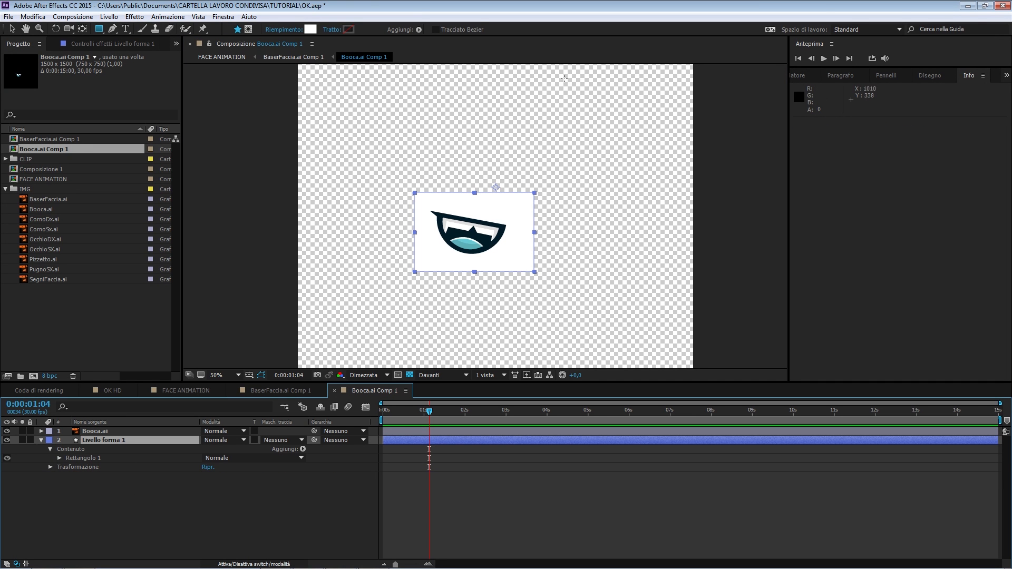
Step: Set the rectangle's fill to the mouth outline's dark blue, #001B27, sampled from the artwork
{"action": "left_click", "coordinate": [310, 29]}
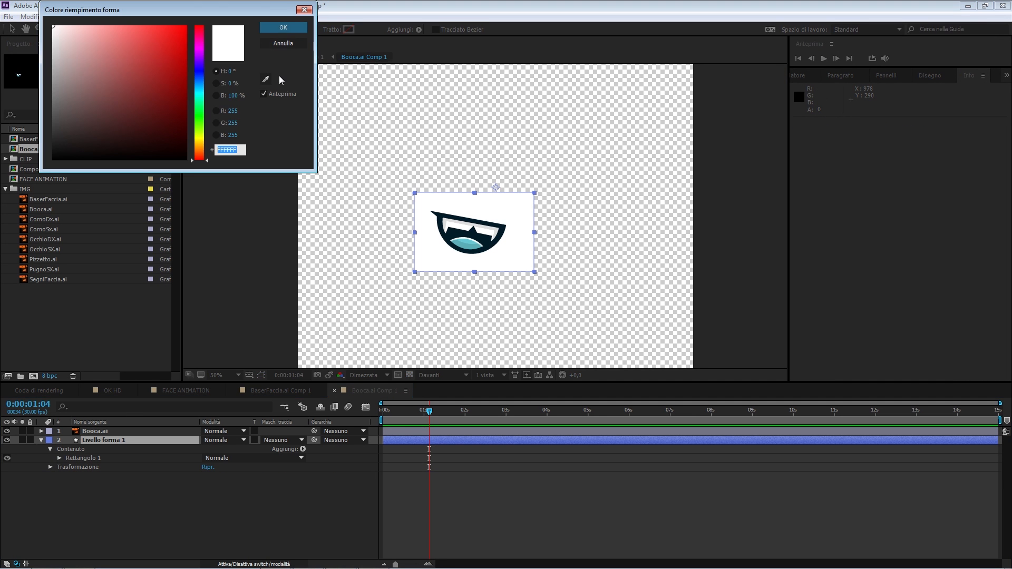
{"action": "left_click", "coordinate": [265, 79]}
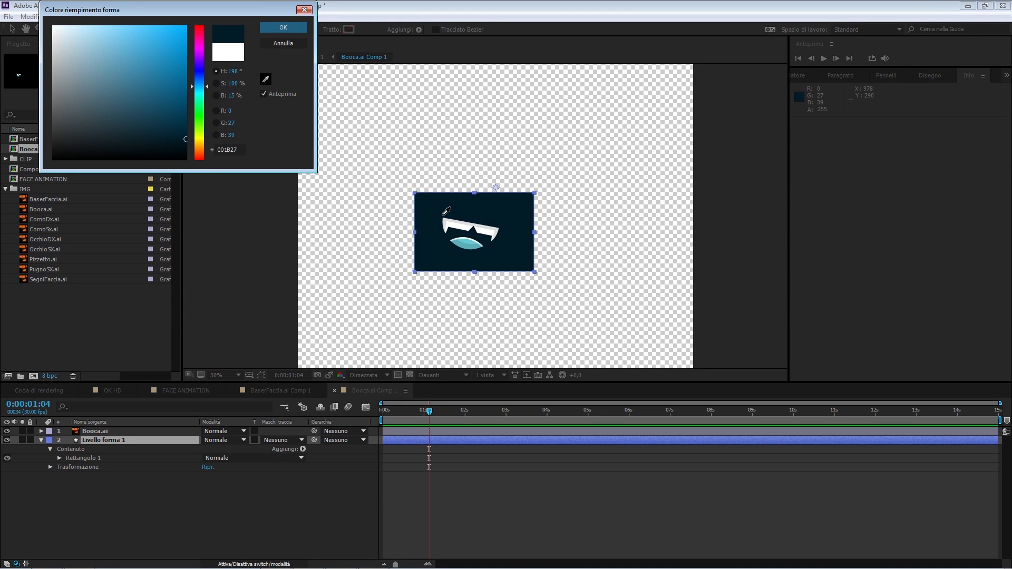
{"action": "left_click", "coordinate": [445, 211]}
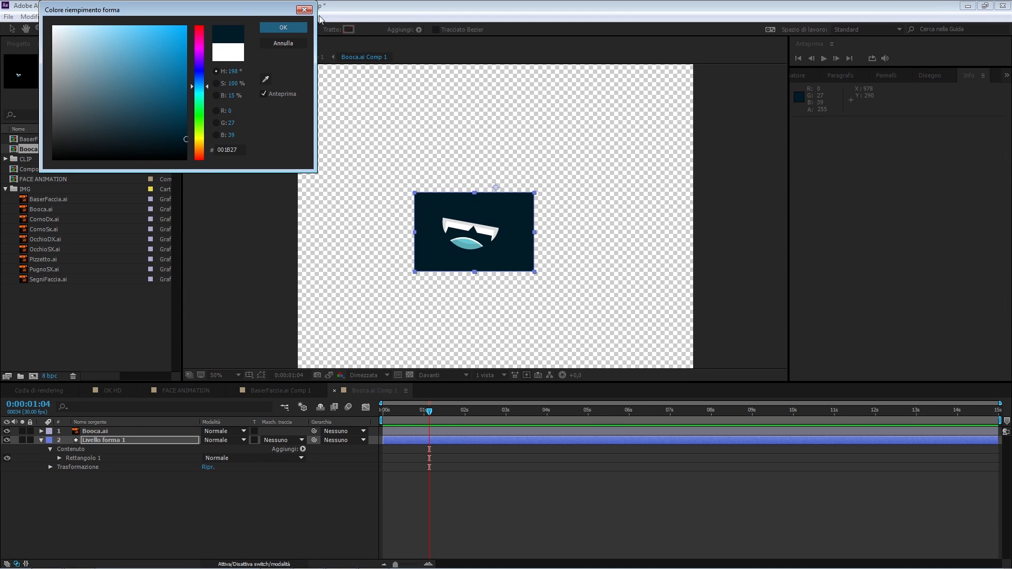
{"action": "left_click", "coordinate": [283, 28]}
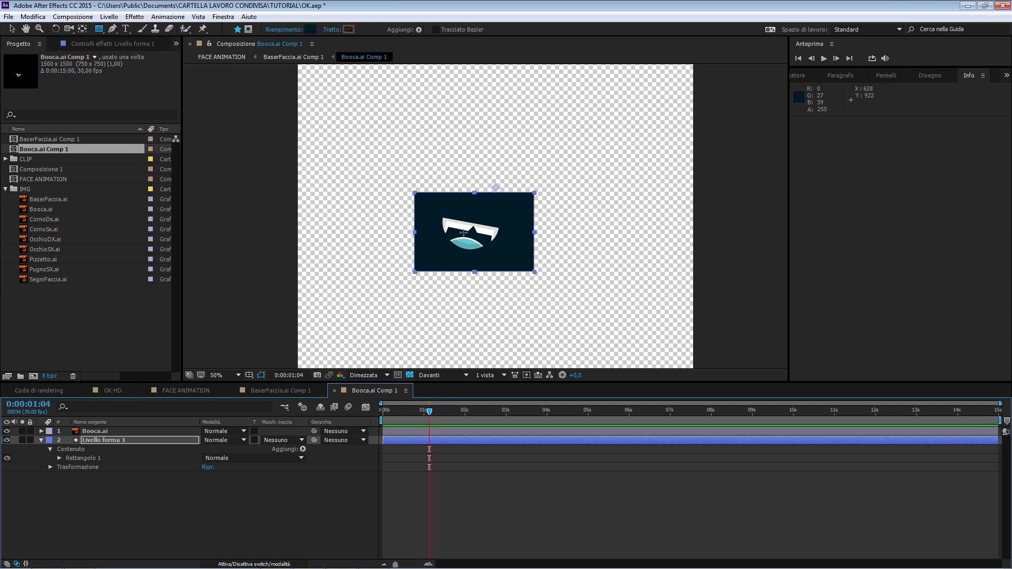
{"action": "left_click", "coordinate": [167, 470]}
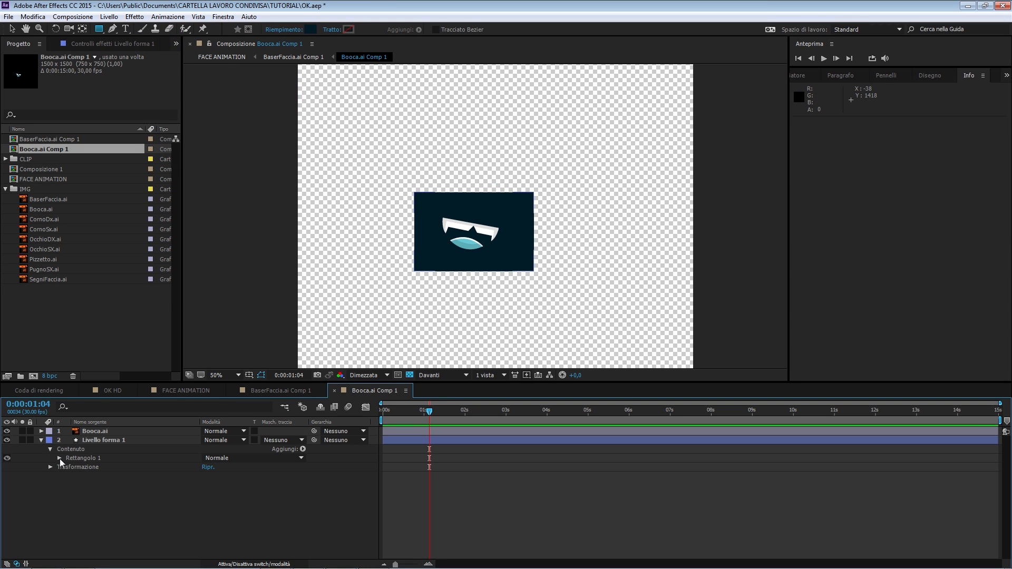
{"action": "left_click", "coordinate": [41, 440]}
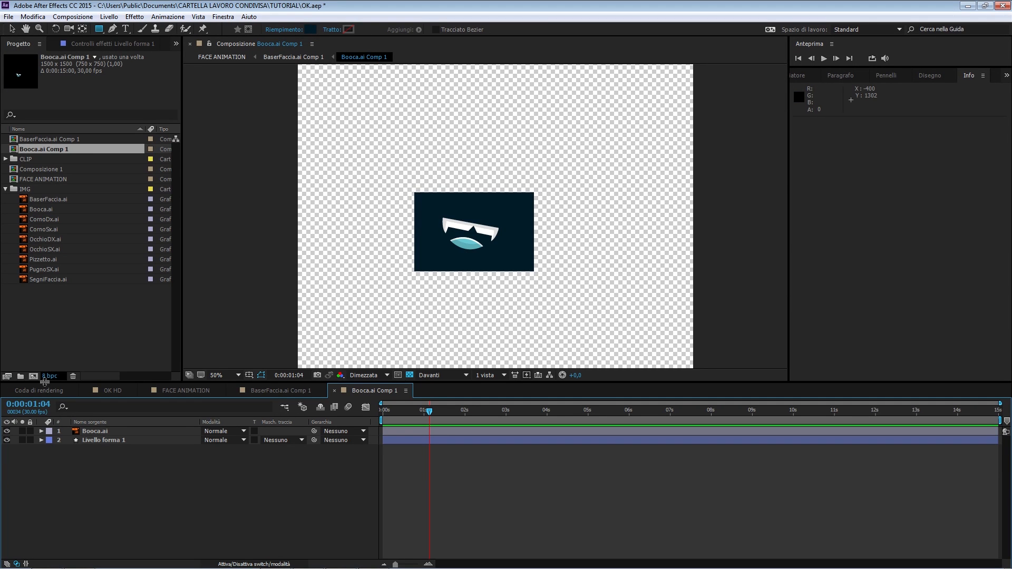
Step: Copy the five Position keyframes of the BaserFaccia.ai Comp 1 layer in FACE ANIMATION
{"action": "left_click", "coordinate": [104, 431]}
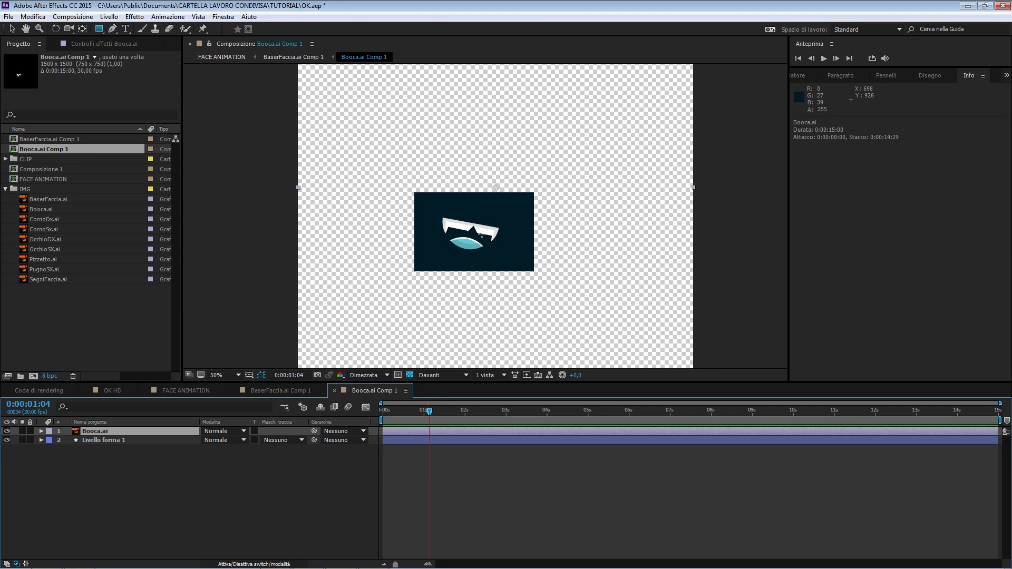
{"action": "left_click", "coordinate": [287, 393]}
{"action": "left_click", "coordinate": [200, 390]}
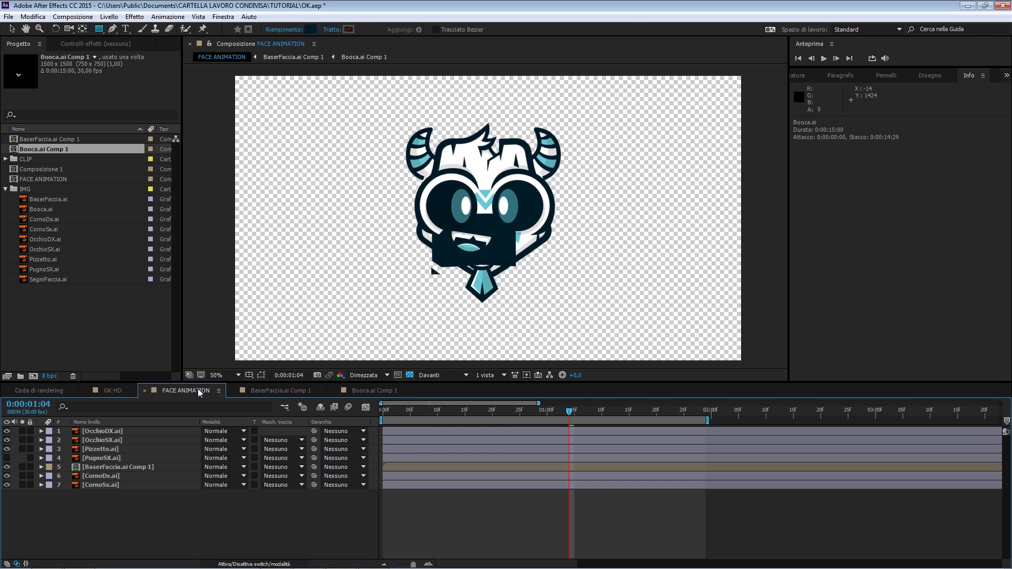
{"action": "left_click", "coordinate": [116, 467]}
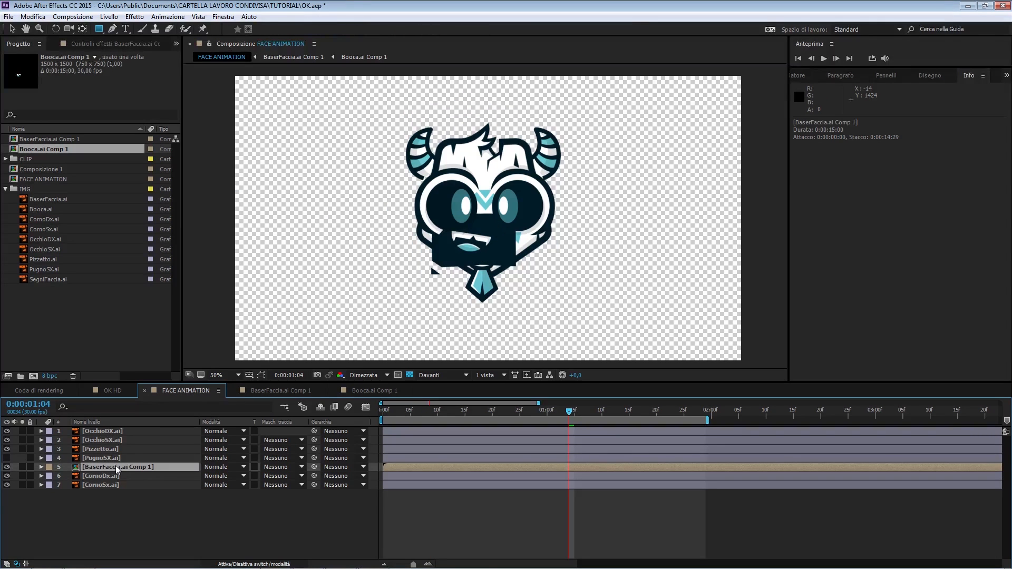
{"action": "key", "text": "u"}
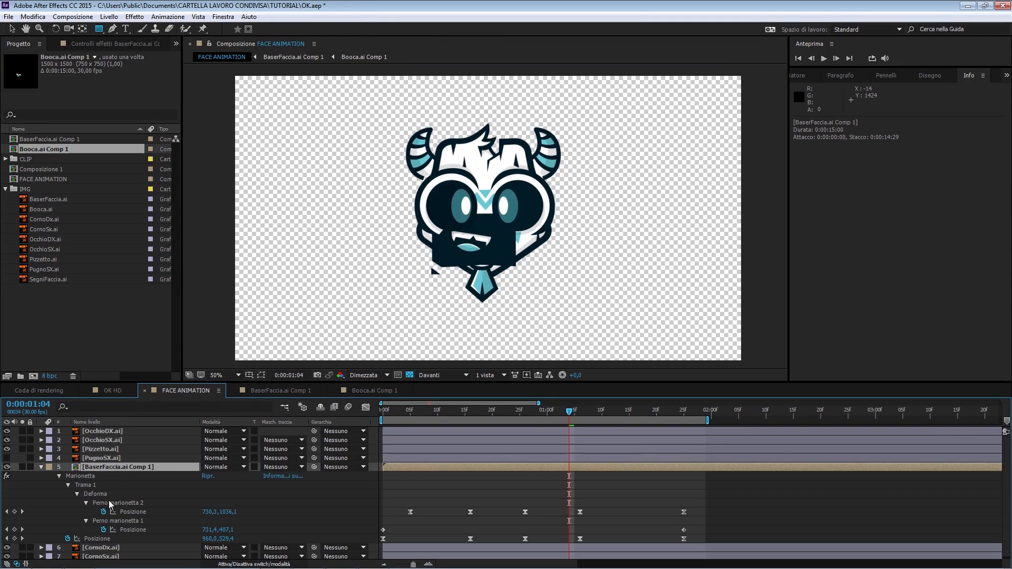
{"action": "left_click_drag", "start_coordinate": [714, 538], "coordinate": [378, 545]}
{"action": "key", "text": "ctrl+c"}
Step: Draw a dark circle about 224 by 214 px beside the rectangle in Booca.ai Comp 1
{"action": "left_click", "coordinate": [383, 391]}
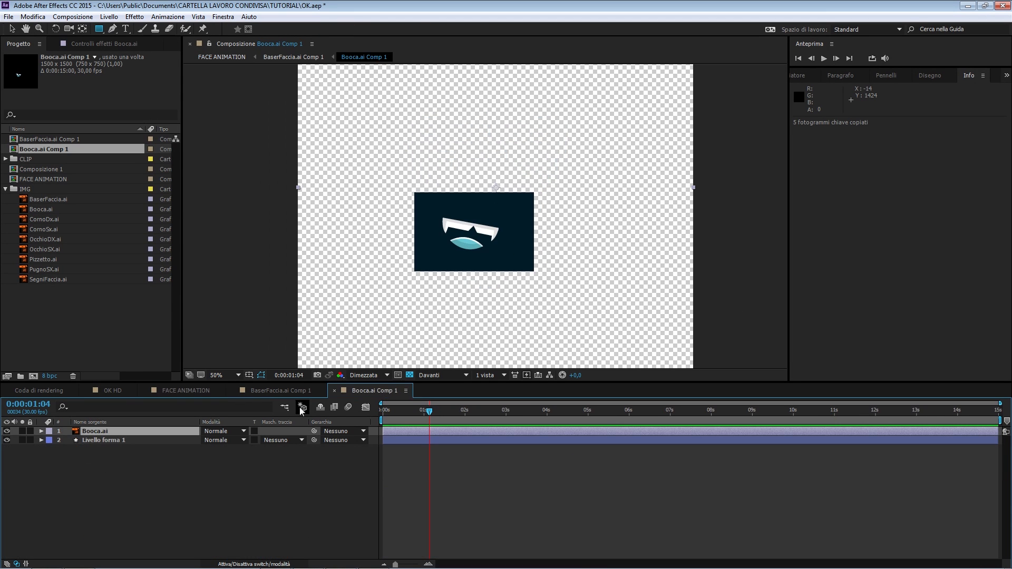
{"action": "left_click", "coordinate": [179, 475]}
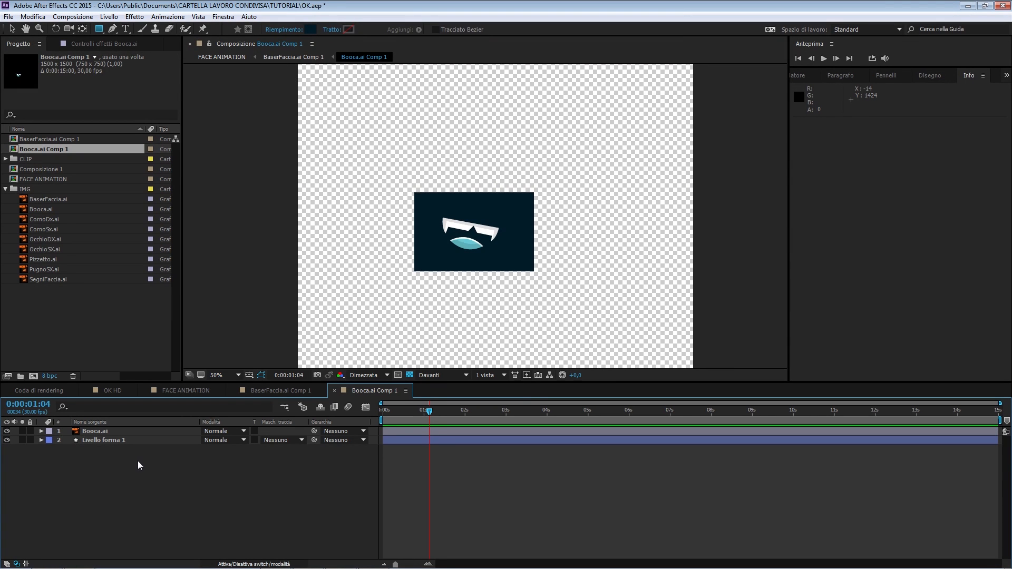
{"action": "left_click", "coordinate": [99, 29]}
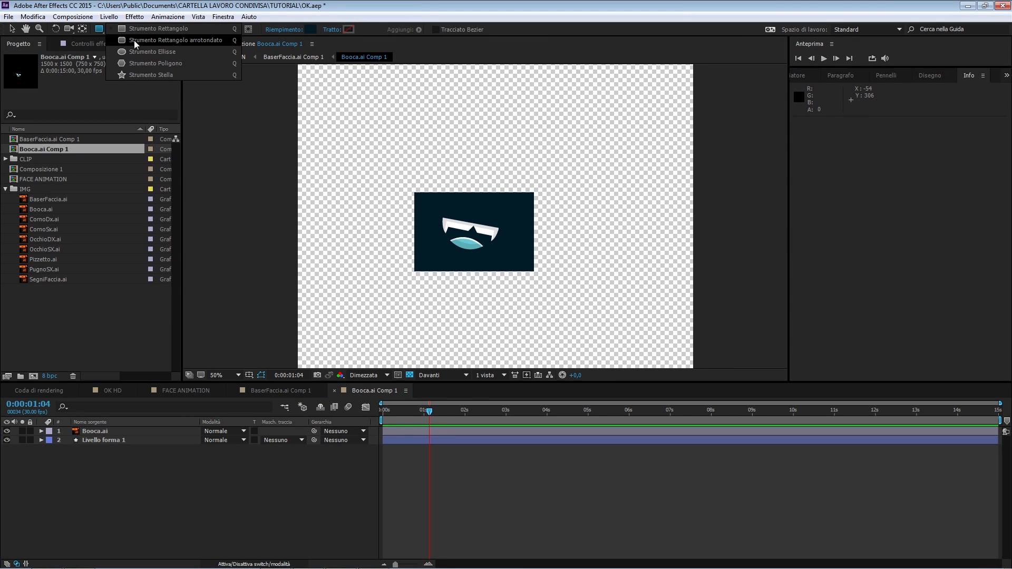
{"action": "left_click", "coordinate": [138, 51]}
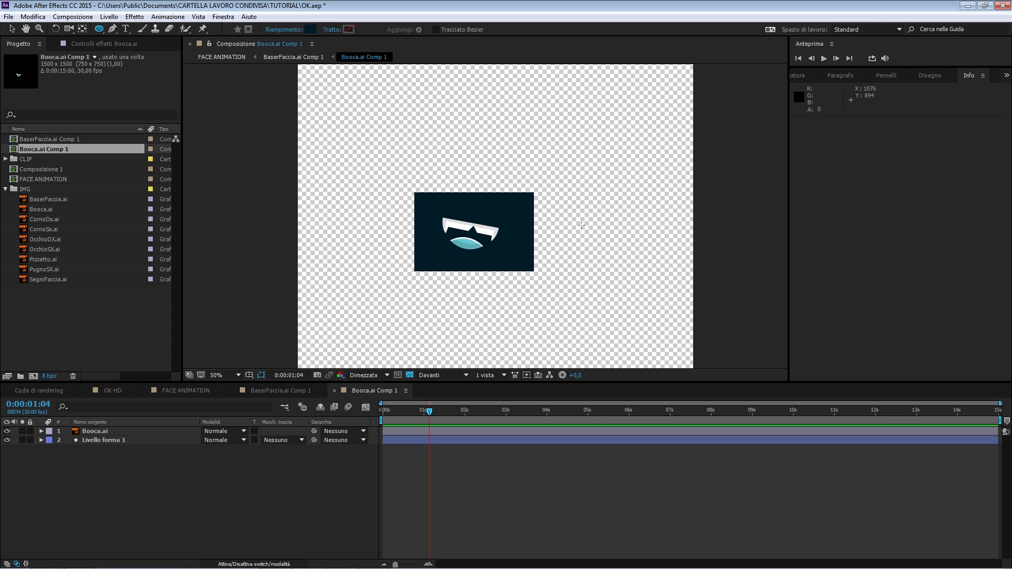
{"action": "left_click_drag", "start_coordinate": [582, 214], "coordinate": [642, 271]}
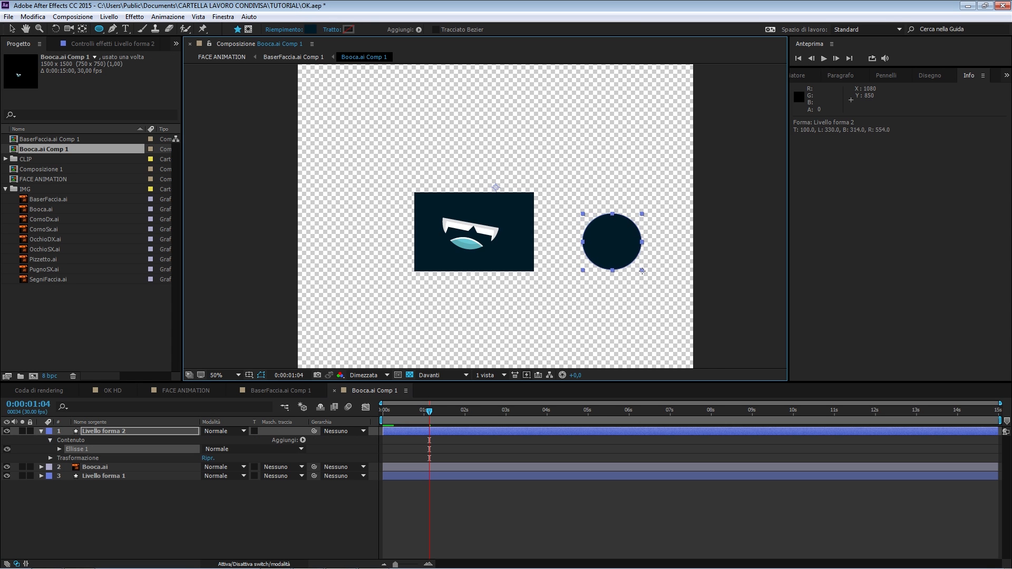
Step: Paste the copied Position keyframes onto the circle's layer at 0:00:00:00 and reveal them
{"action": "left_click", "coordinate": [112, 432]}
{"action": "left_click_drag", "start_coordinate": [402, 416], "coordinate": [359, 414]}
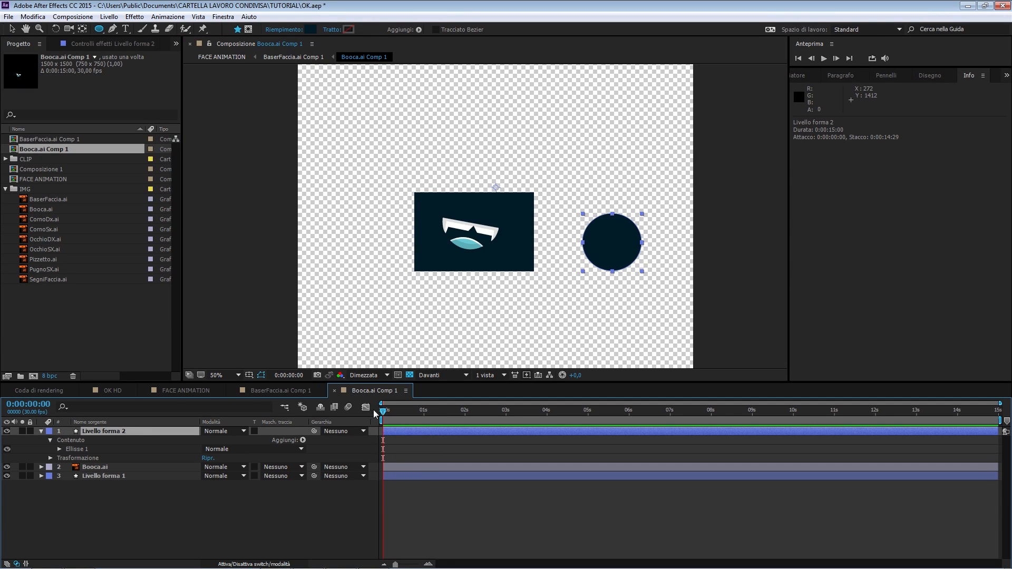
{"action": "key", "text": "ctrl+v"}
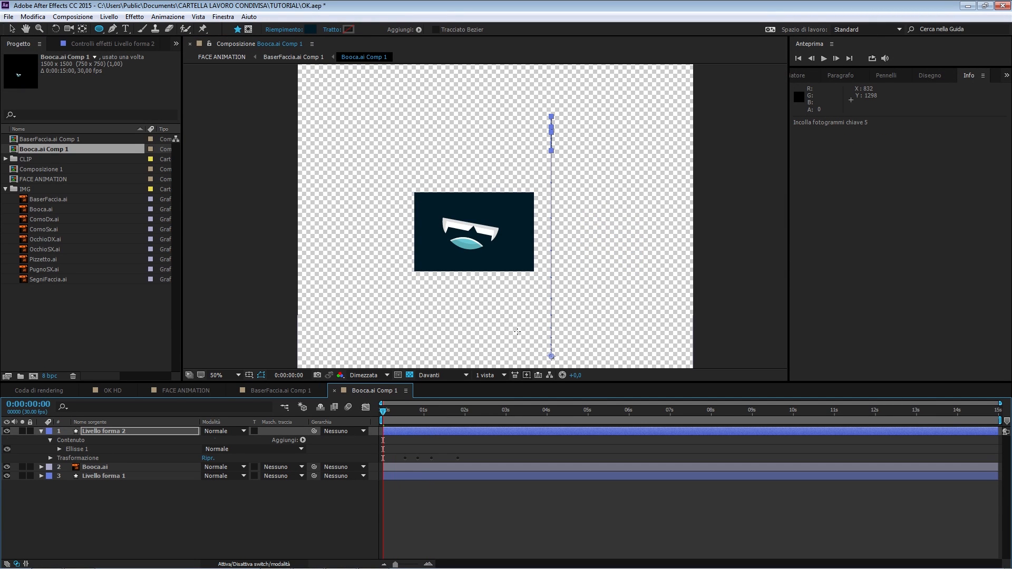
{"action": "key", "text": "u"}
Step: Set the X position of all the circle's keyframes to 742, keeping its vertical motion
{"action": "left_click_drag", "start_coordinate": [382, 413], "coordinate": [472, 418]}
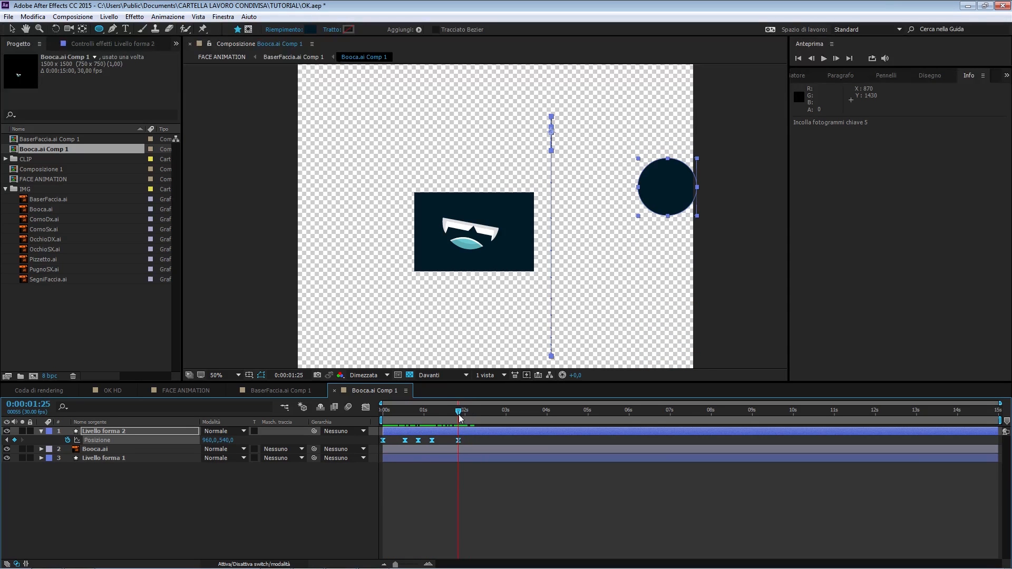
{"action": "left_click_drag", "start_coordinate": [226, 441], "coordinate": [101, 448]}
{"action": "key", "text": "ctrl+z"}
{"action": "left_click", "coordinate": [416, 492]}
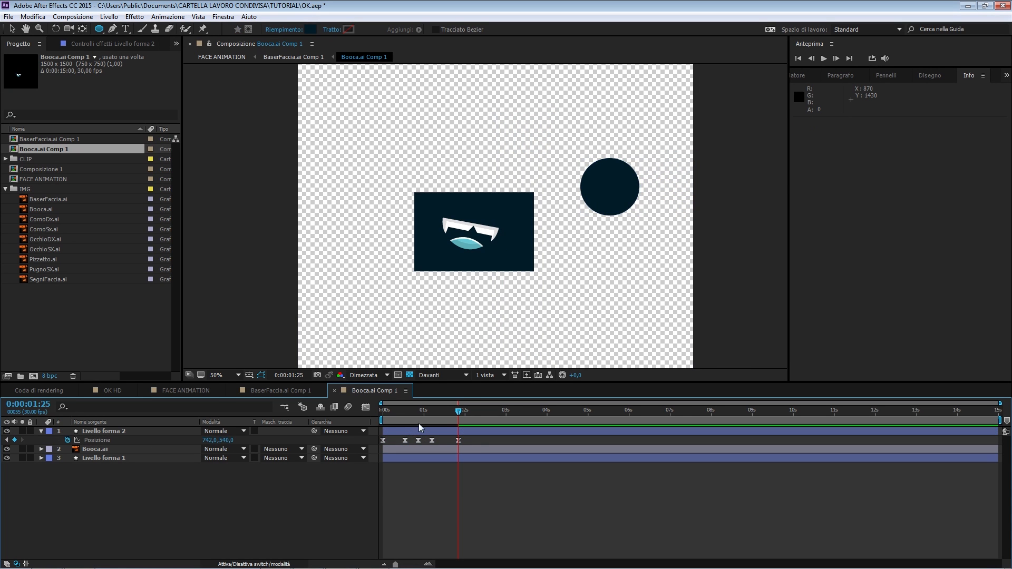
Step: Play Booca.ai Comp 1 from the start to review the circle's bounce beside the mouth
{"action": "left_click_drag", "start_coordinate": [418, 417], "coordinate": [375, 416]}
{"action": "key", "text": "space"}
{"action": "key", "text": "space"}
{"action": "key", "text": "space"}
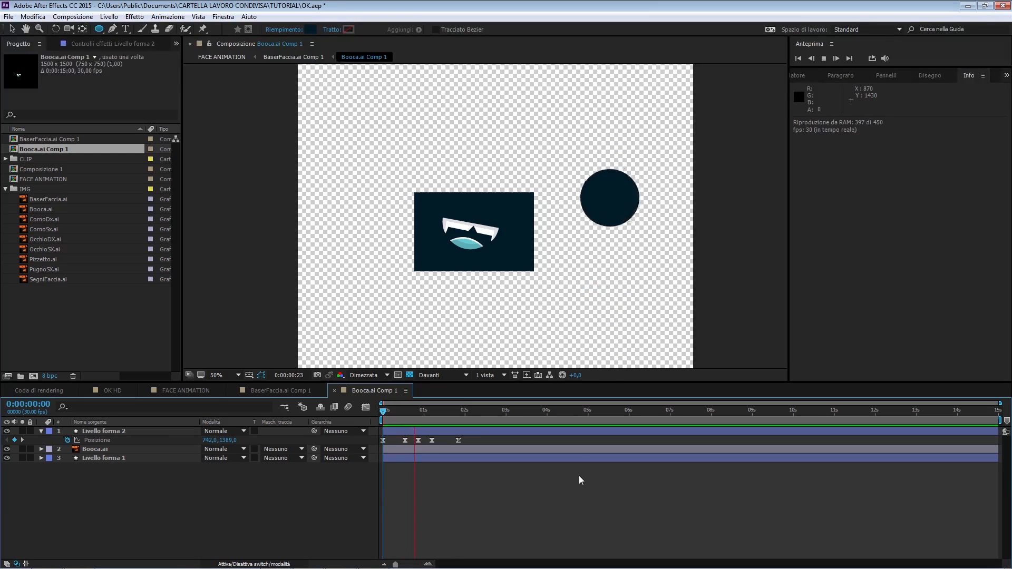
{"action": "left_click", "coordinate": [432, 430]}
Step: Duplicate the Booca.ai mouth layer in Booca.ai Comp 1
{"action": "mouse_move", "coordinate": [433, 414]}
{"action": "left_mouse_down"}
{"action": "mouse_move", "coordinate": [377, 414]}
{"action": "mouse_move", "coordinate": [444, 416]}
{"action": "mouse_move", "coordinate": [434, 418]}
{"action": "left_mouse_up"}
{"action": "left_click", "coordinate": [113, 450]}
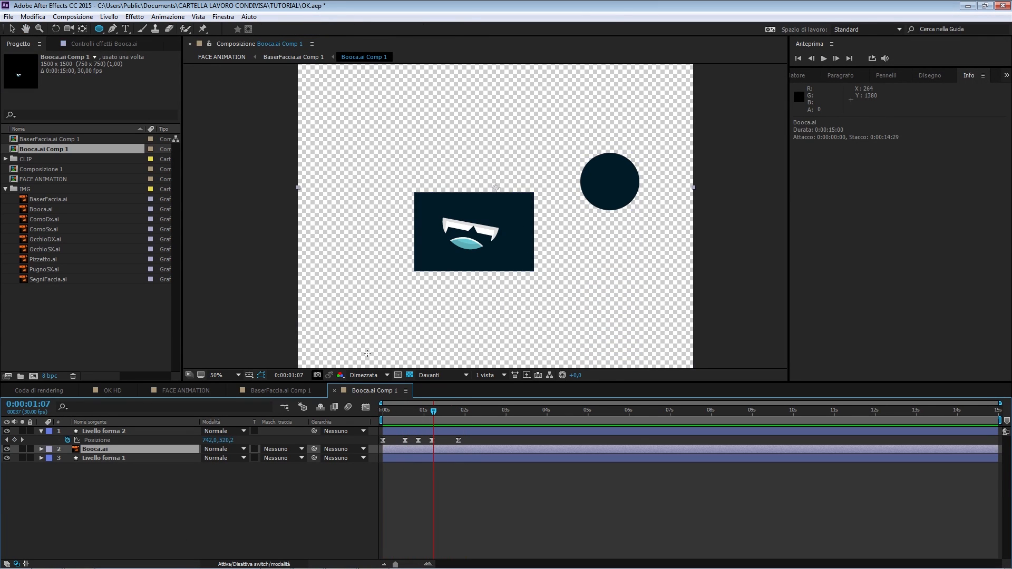
{"action": "scroll", "coordinate": [510, 222], "scroll_direction": "up", "scroll_amount": 3}
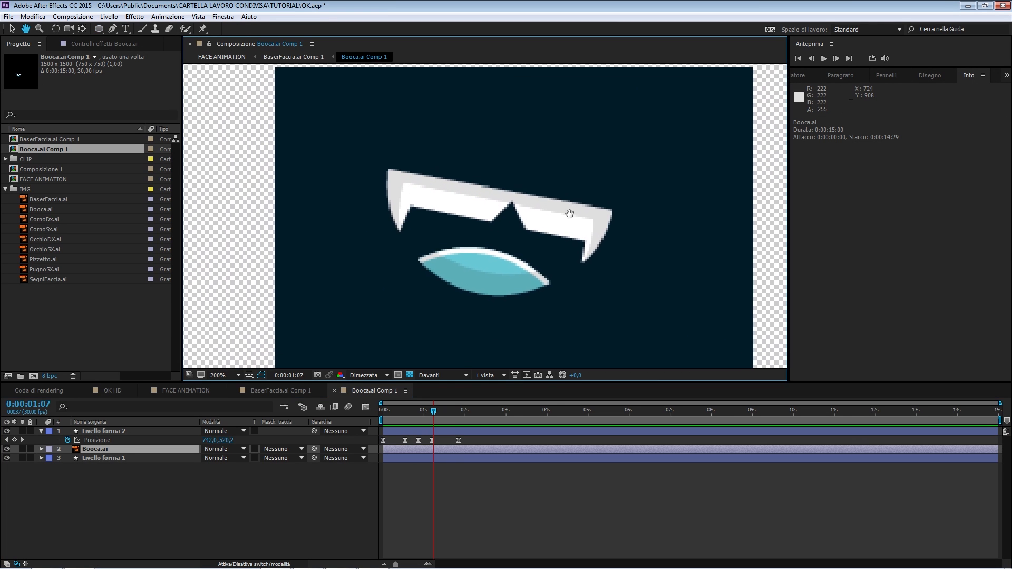
{"action": "left_click", "coordinate": [100, 450]}
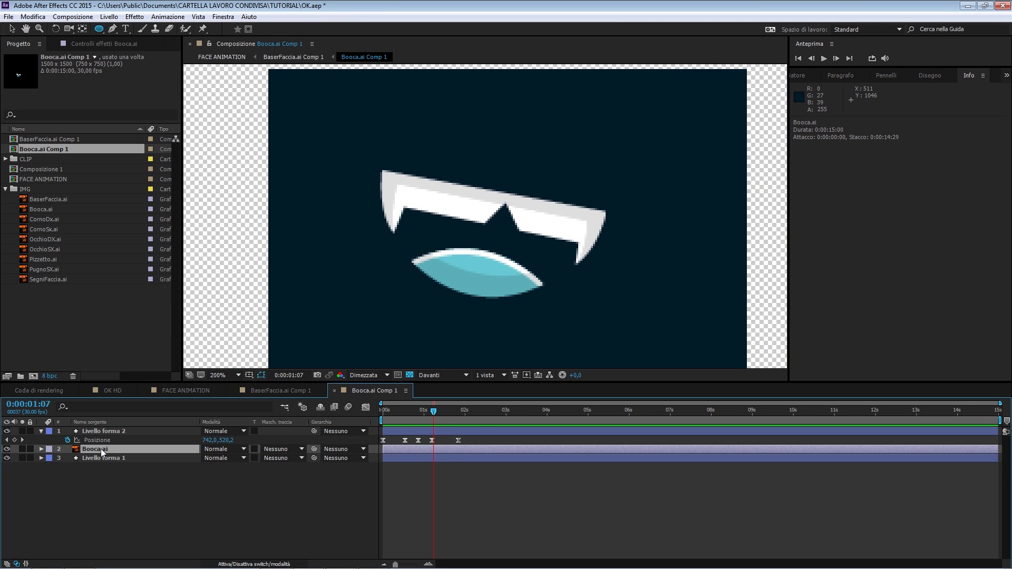
{"action": "key", "text": "ctrl+d"}
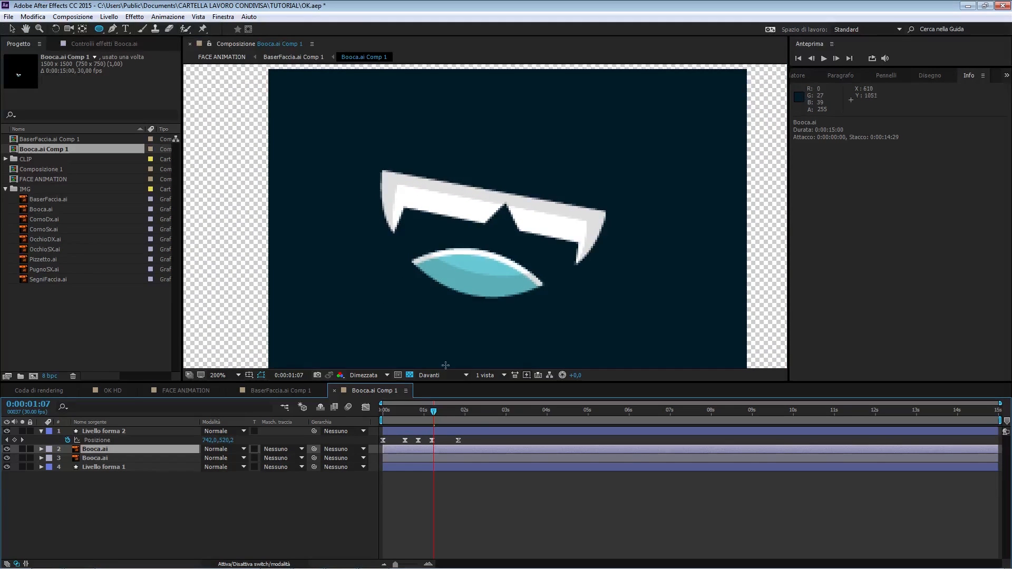
Step: Add Position keyframes to both Booca.ai layers at 0:00:00:00 and 0:00:01:25, keeping the mouth at 750, 750
{"action": "left_click_drag", "start_coordinate": [411, 414], "coordinate": [386, 415]}
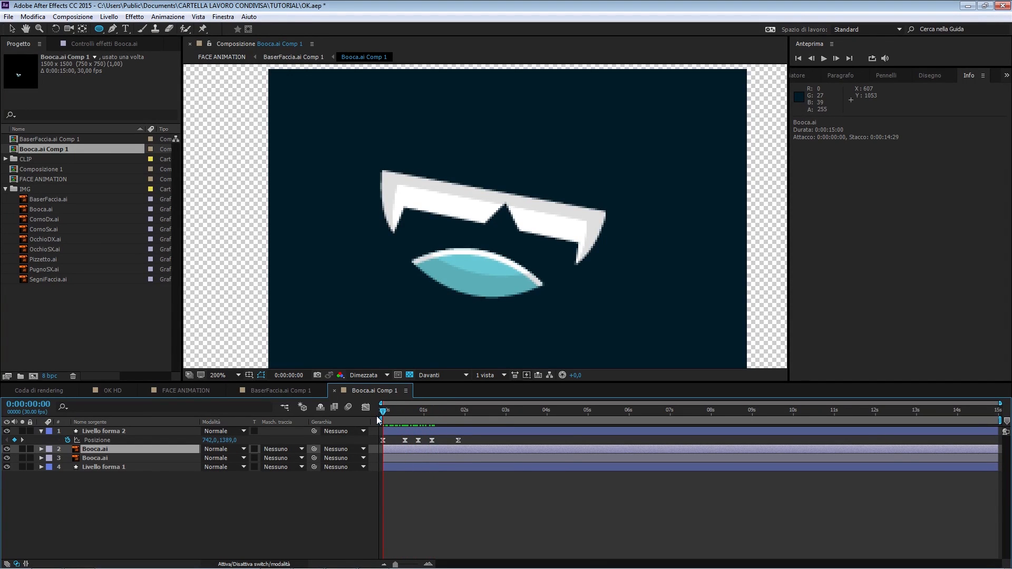
{"action": "left_click", "coordinate": [108, 458], "text": "shift"}
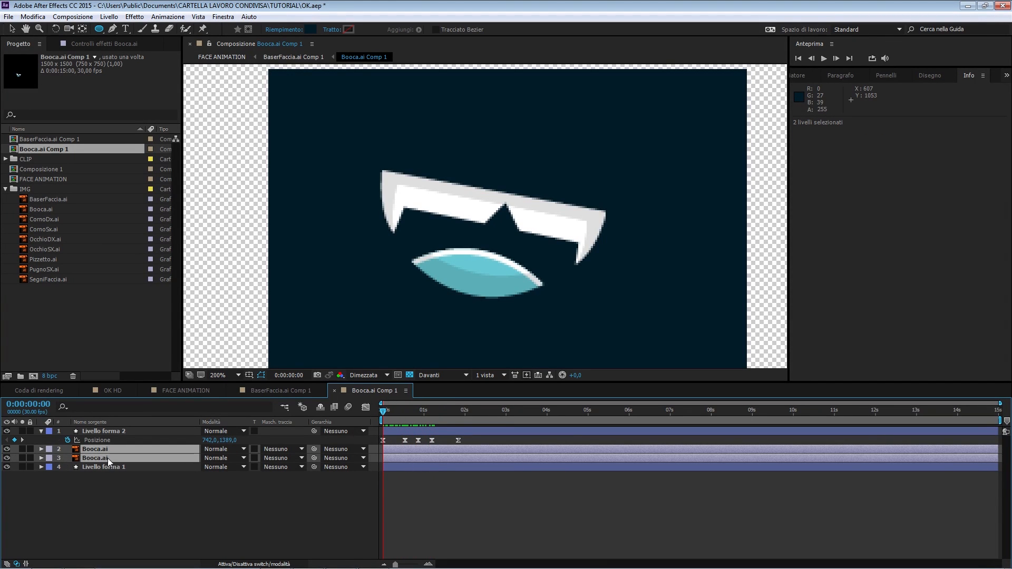
{"action": "key", "text": "p"}
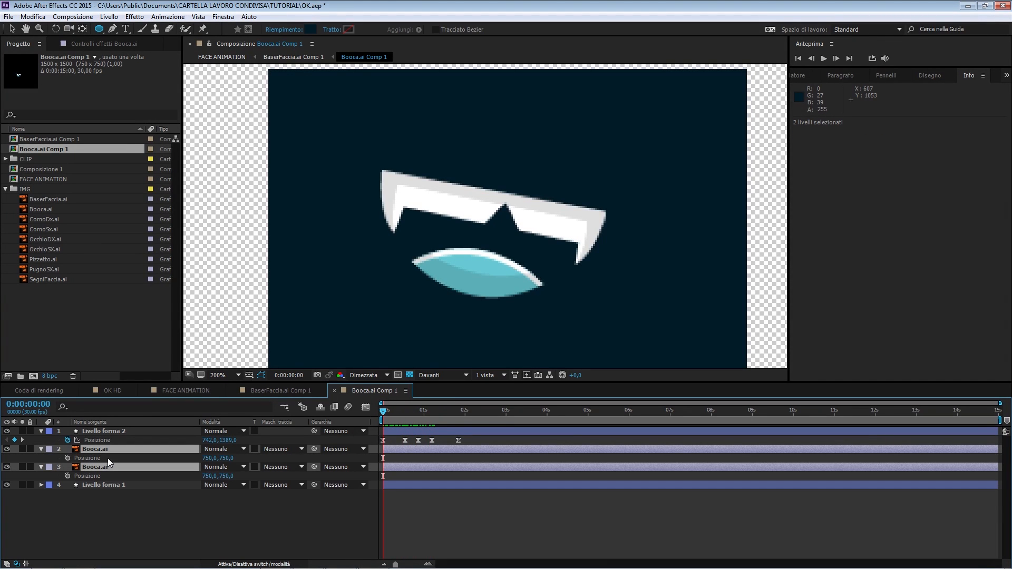
{"action": "left_click", "coordinate": [67, 459]}
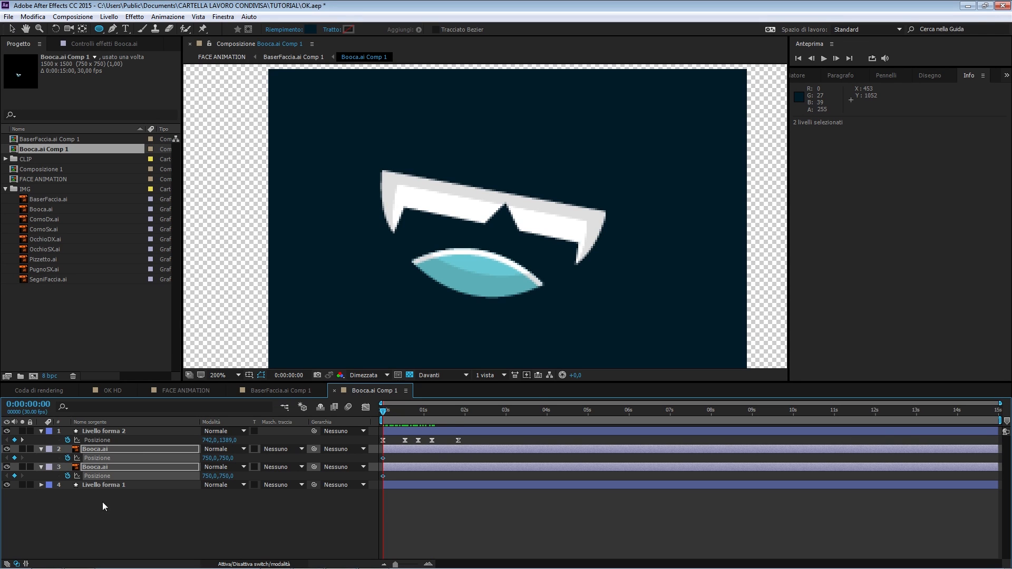
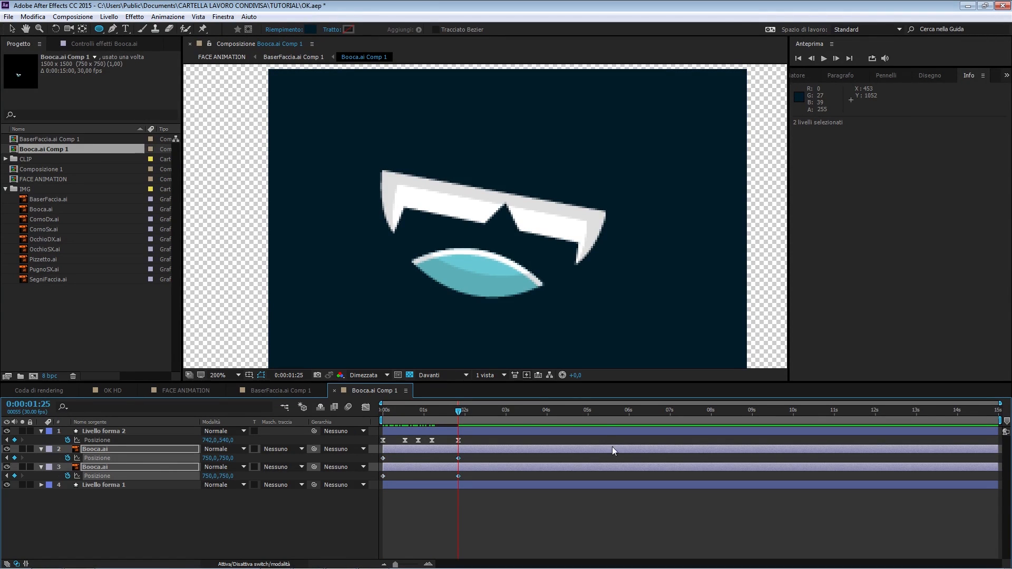
Step: Lower both Booca.ai layers at 0:00:00:00 by setting their Y position to 762
{"action": "left_click_drag", "start_coordinate": [385, 420], "coordinate": [404, 420]}
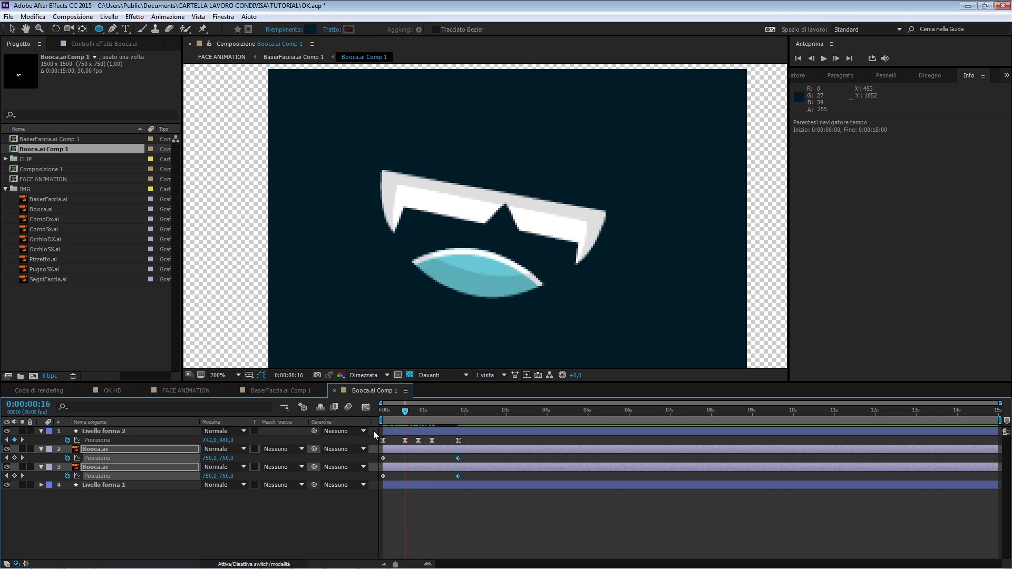
{"action": "left_click_drag", "start_coordinate": [404, 414], "coordinate": [378, 417]}
{"action": "right_click", "coordinate": [377, 417]}
{"action": "left_click", "coordinate": [237, 473]}
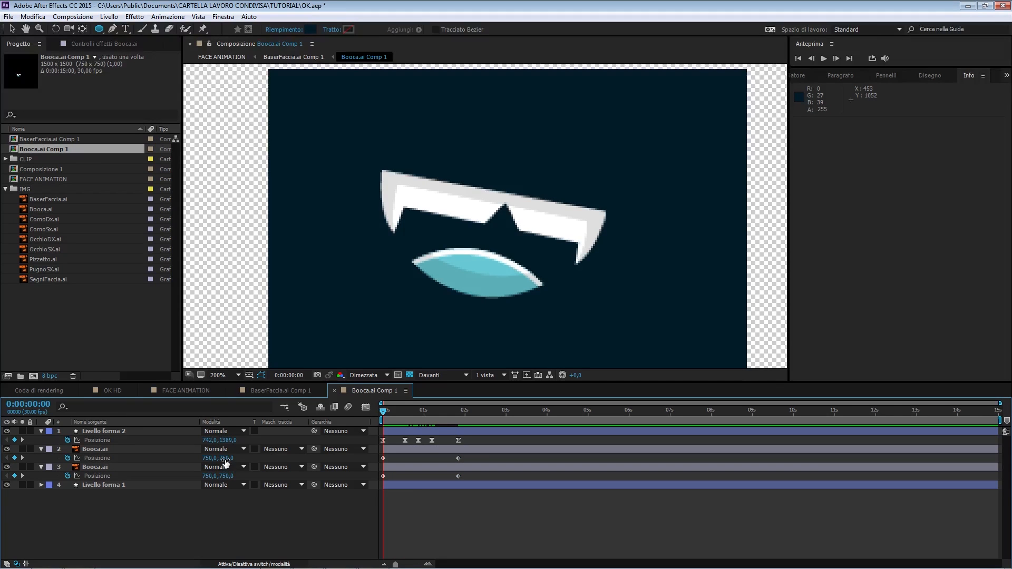
{"action": "left_click", "coordinate": [111, 449]}
{"action": "left_click", "coordinate": [174, 467], "text": "ctrl"}
{"action": "left_click_drag", "start_coordinate": [225, 458], "coordinate": [231, 458]}
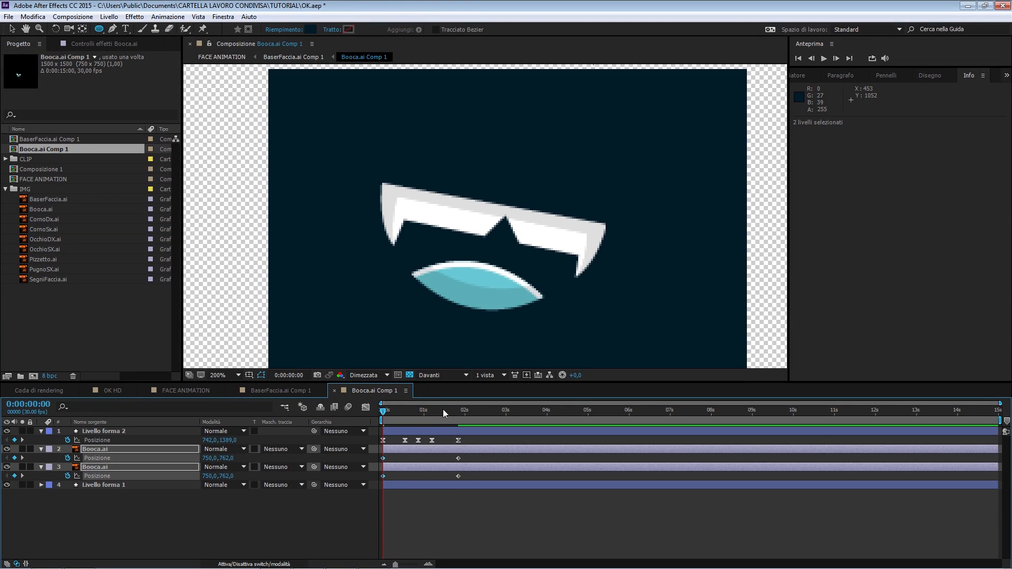
Step: Keyframe both Booca.ai layers' Y position at 743.5 on 0:00:00:16 and 756.4 on 0:00:00:26
{"action": "left_click", "coordinate": [404, 412]}
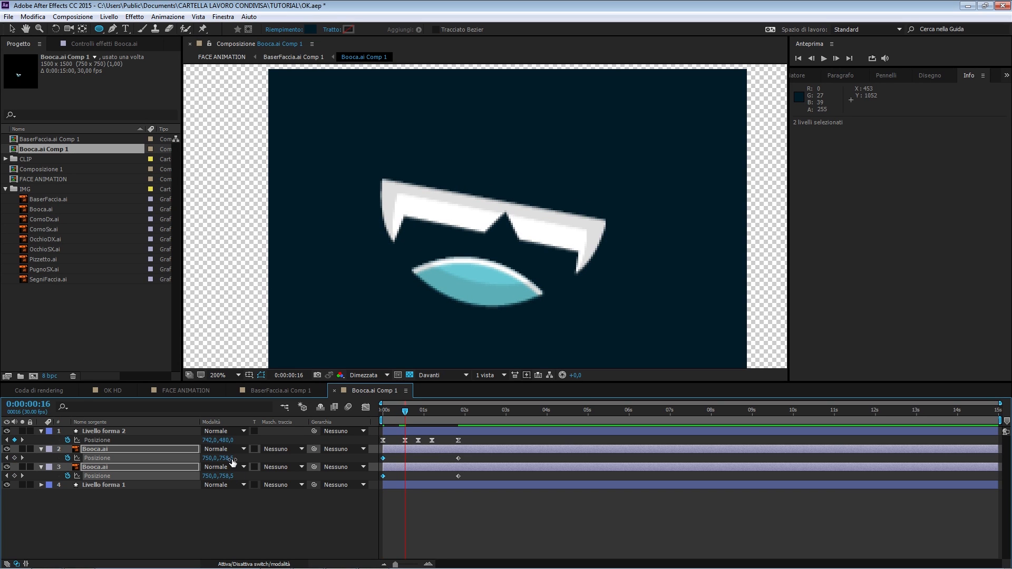
{"action": "left_click_drag", "start_coordinate": [227, 458], "coordinate": [219, 458]}
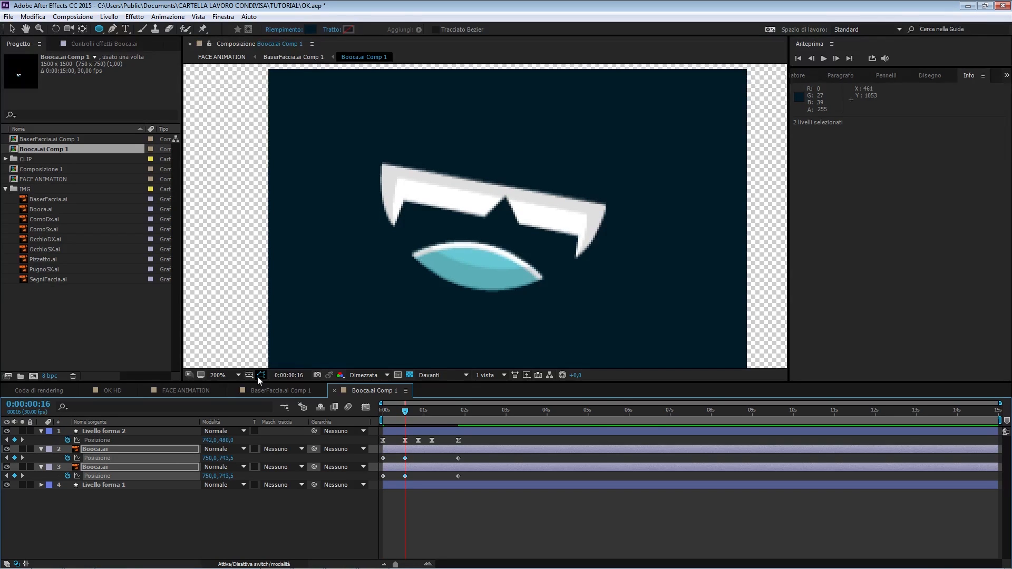
{"action": "left_click_drag", "start_coordinate": [417, 411], "coordinate": [419, 413]}
{"action": "left_click_drag", "start_coordinate": [228, 477], "coordinate": [246, 478]}
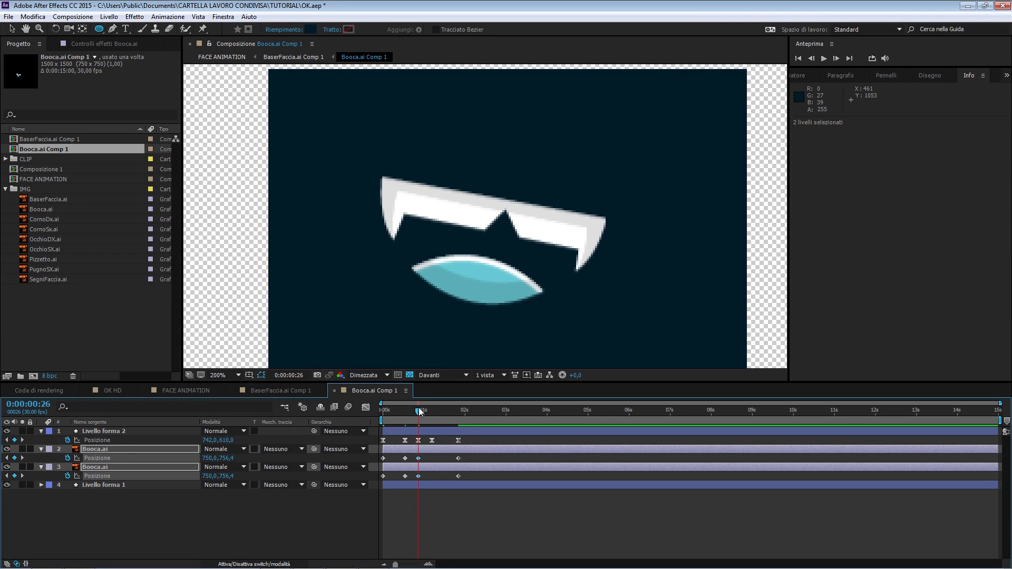
Step: Keyframe the Position of both Booca.ai layers slightly higher just after the one-second mark and preview the motion from the start
{"action": "left_click_drag", "start_coordinate": [420, 412], "coordinate": [432, 412]}
{"action": "left_click_drag", "start_coordinate": [228, 476], "coordinate": [224, 477]}
{"action": "left_click", "coordinate": [440, 412]}
{"action": "left_click_drag", "start_coordinate": [441, 414], "coordinate": [372, 439]}
{"action": "key", "text": "space"}
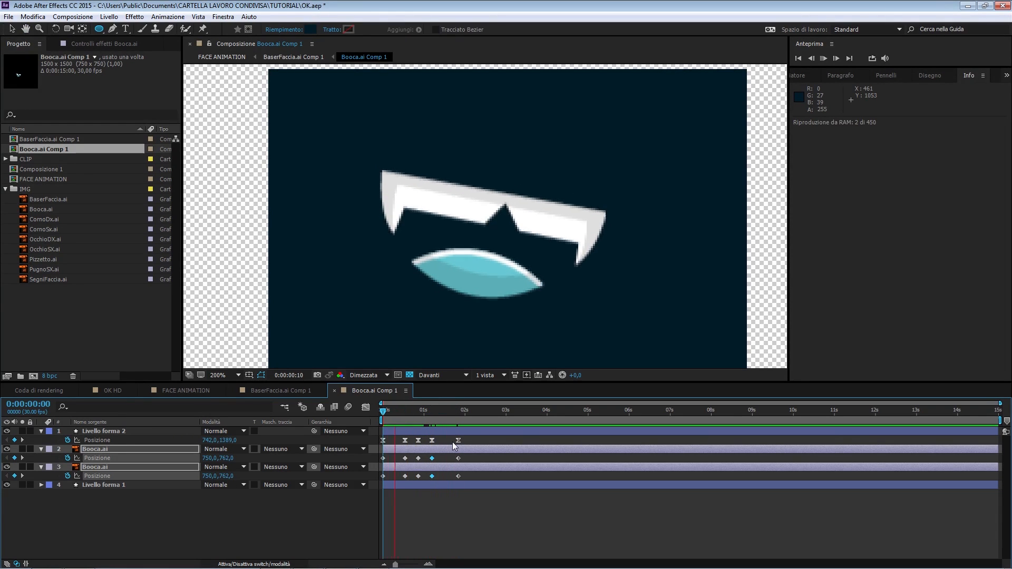
Step: Apply Easy Ease to all Position keyframes of both Booca.ai layers
{"action": "left_click_drag", "start_coordinate": [470, 457], "coordinate": [414, 478]}
{"action": "key", "text": "space"}
{"action": "left_click_drag", "start_coordinate": [466, 455], "coordinate": [387, 474]}
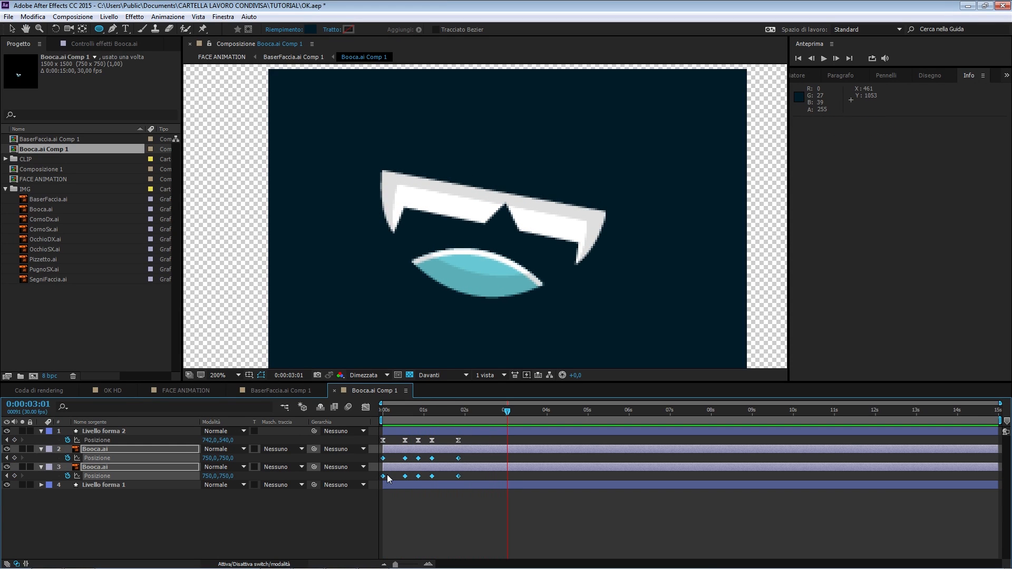
{"action": "key", "text": "F9"}
Step: Lengthen the incoming ease of the last Position keyframes on both Booca.ai layers in the speed graph for a softer stop
{"action": "left_click_drag", "start_coordinate": [481, 458], "coordinate": [454, 477]}
{"action": "left_click", "coordinate": [366, 407]}
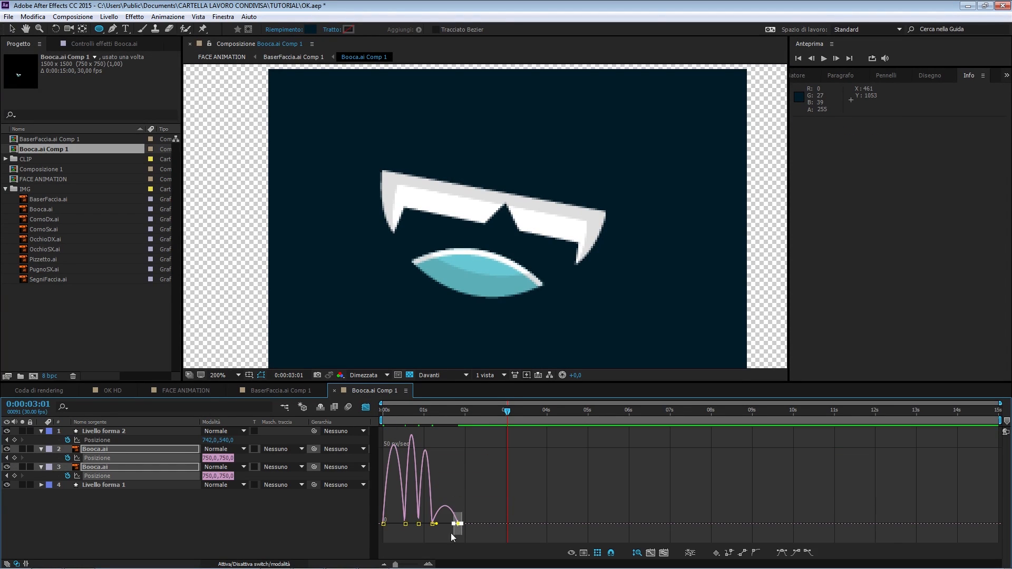
{"action": "left_click", "coordinate": [433, 565]}
{"action": "left_click_drag", "start_coordinate": [553, 565], "coordinate": [507, 565]}
{"action": "left_click", "coordinate": [531, 508]}
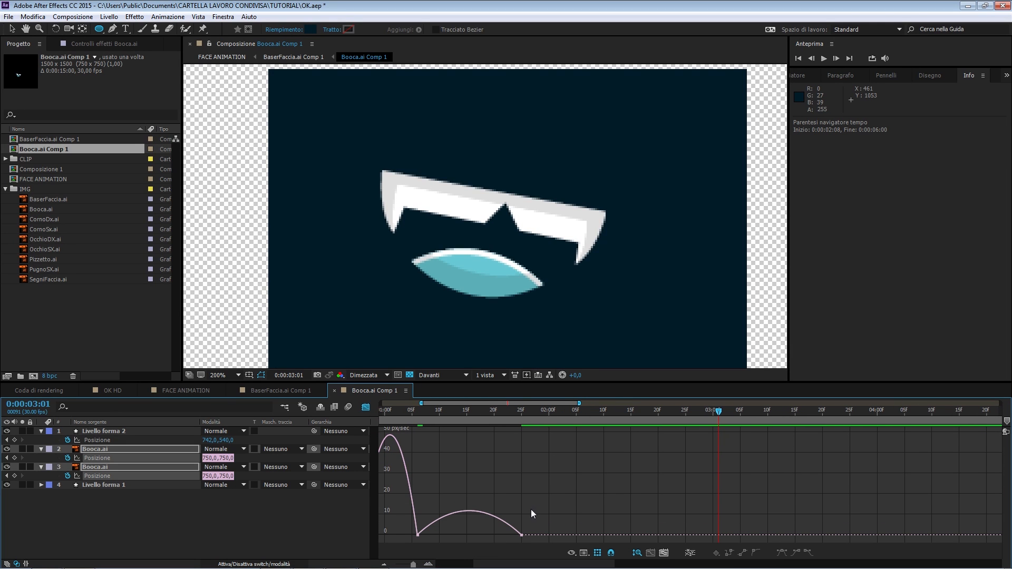
{"action": "left_click", "coordinate": [365, 407]}
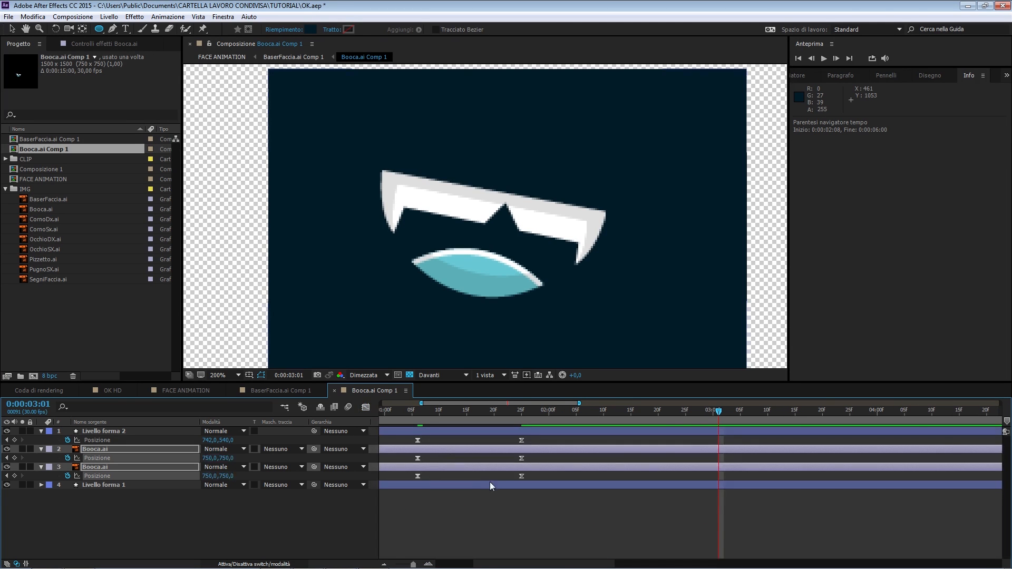
{"action": "left_click", "coordinate": [536, 457]}
{"action": "left_click_drag", "start_coordinate": [535, 457], "coordinate": [520, 485]}
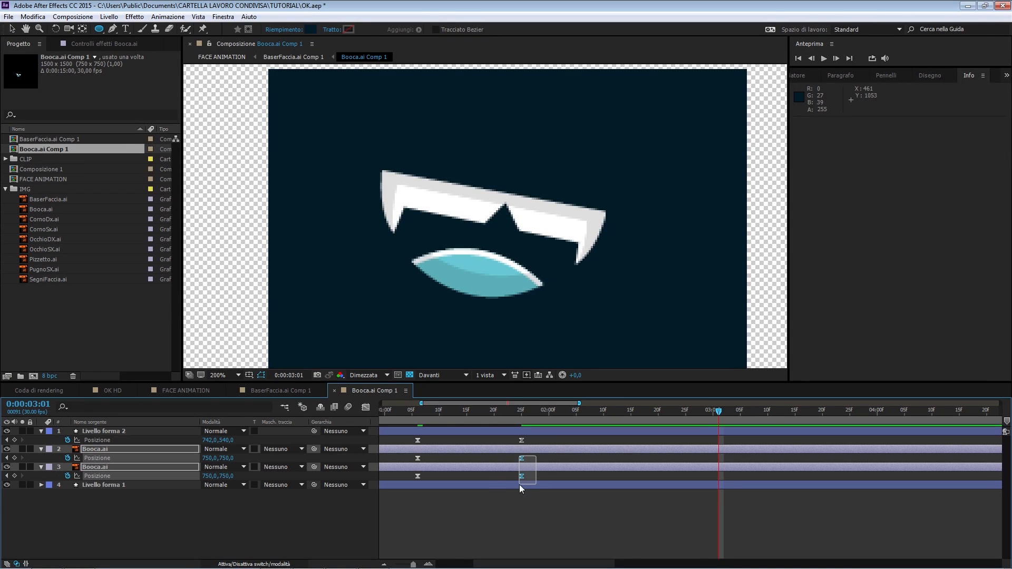
{"action": "left_click", "coordinate": [366, 407]}
{"action": "left_click_drag", "start_coordinate": [505, 532], "coordinate": [482, 536]}
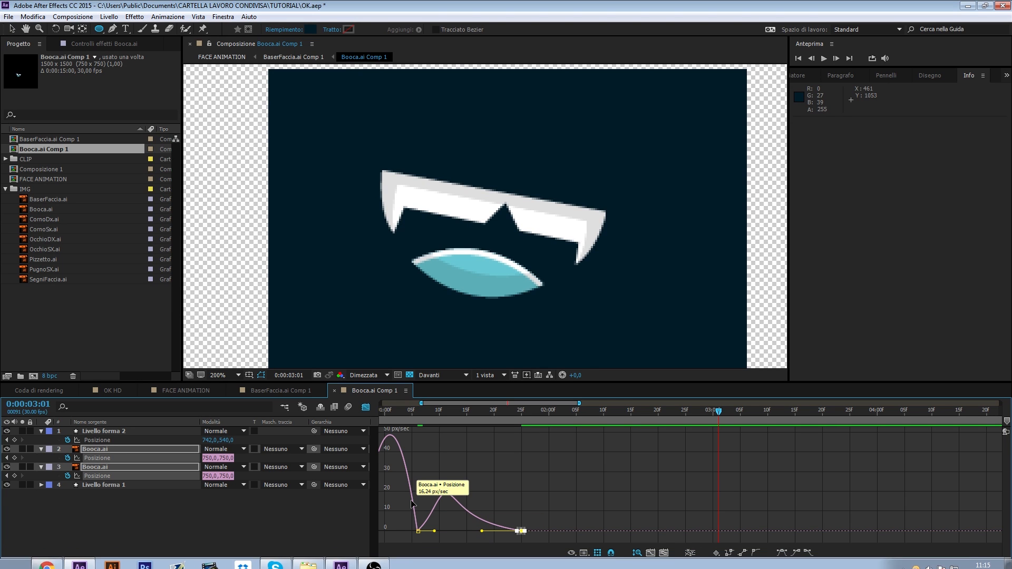
Step: Increase the outgoing influence of both Booca.ai layers' first Position keyframes to about 76% in the speed graph, and preview the animation
{"action": "left_click_drag", "start_coordinate": [413, 564], "coordinate": [412, 565]}
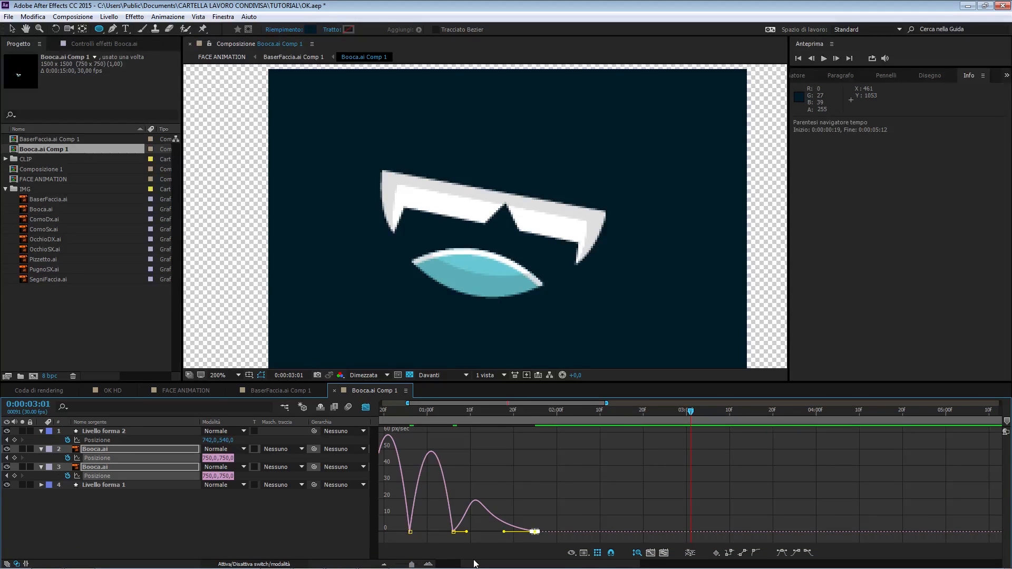
{"action": "left_click_drag", "start_coordinate": [473, 564], "coordinate": [444, 568]}
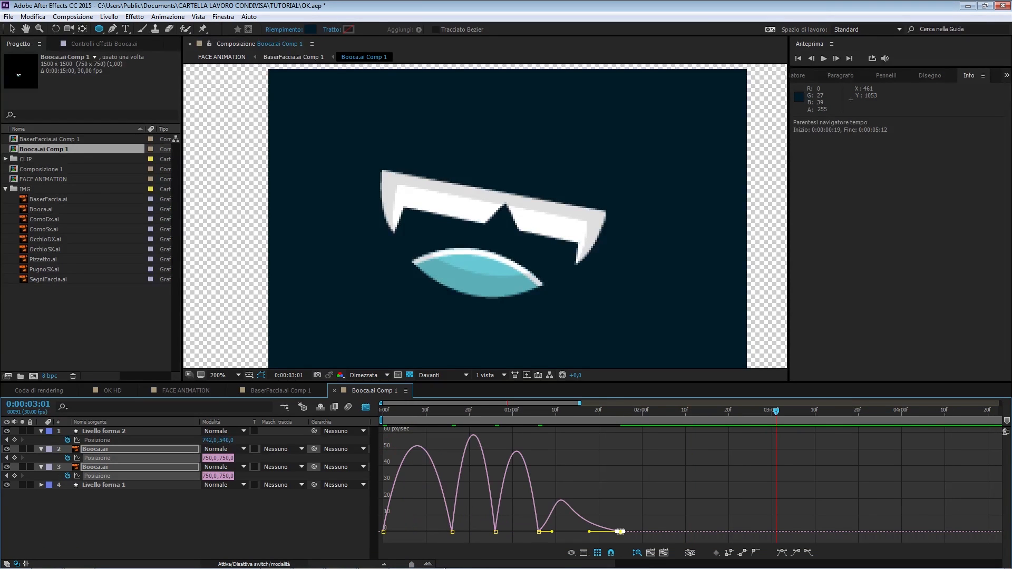
{"action": "left_click", "coordinate": [366, 407]}
{"action": "left_click_drag", "start_coordinate": [401, 457], "coordinate": [377, 479]}
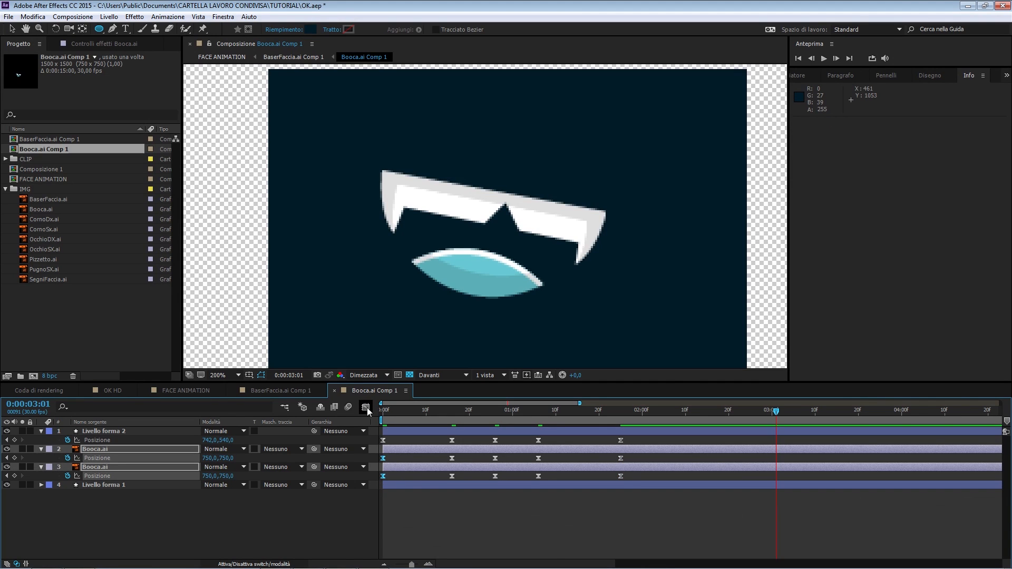
{"action": "left_click", "coordinate": [366, 406]}
{"action": "left_click_drag", "start_coordinate": [395, 530], "coordinate": [409, 531]}
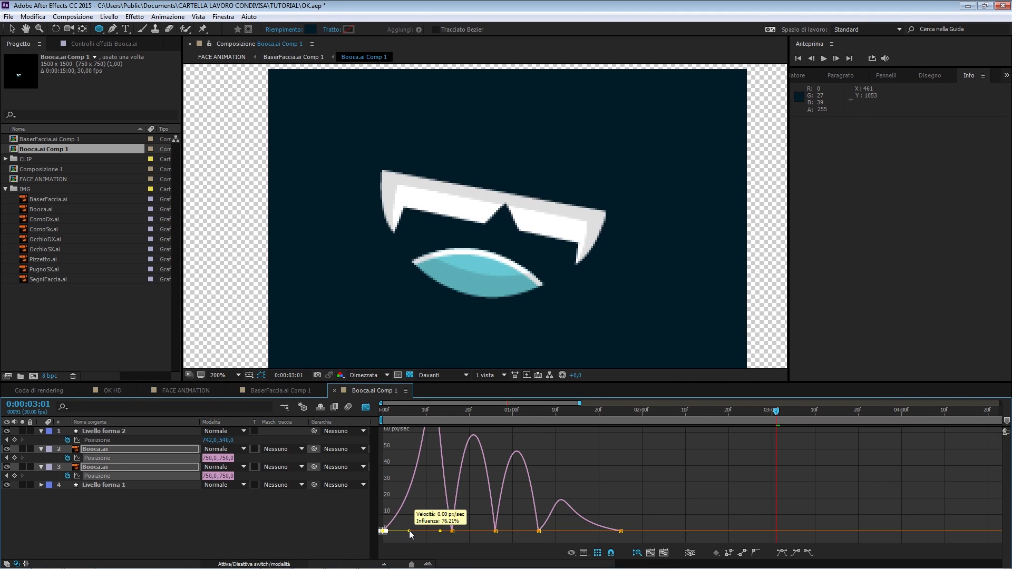
{"action": "left_click", "coordinate": [365, 407]}
{"action": "left_click", "coordinate": [385, 418]}
{"action": "key", "text": "space"}
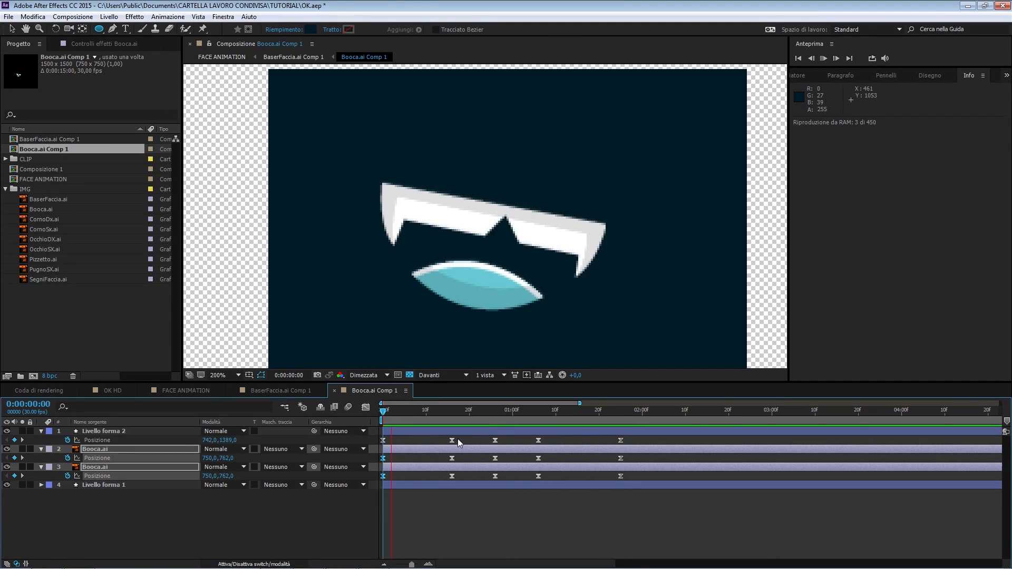
{"action": "left_click", "coordinate": [145, 523]}
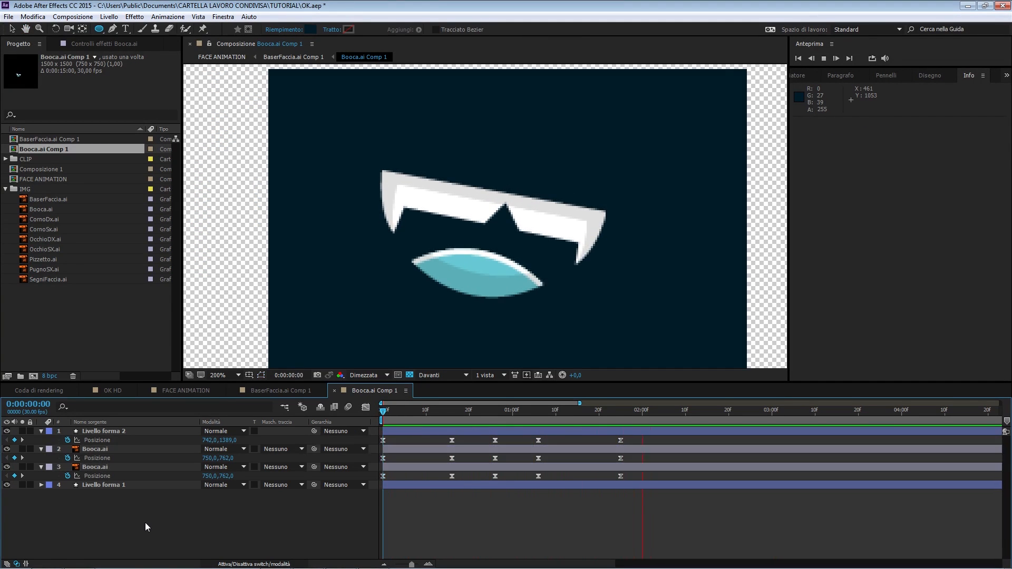
Step: Draw a closed Pen mask around the fanged teeth on the Booca.ai layer 2 and show its mask path property
{"action": "left_click", "coordinate": [122, 448]}
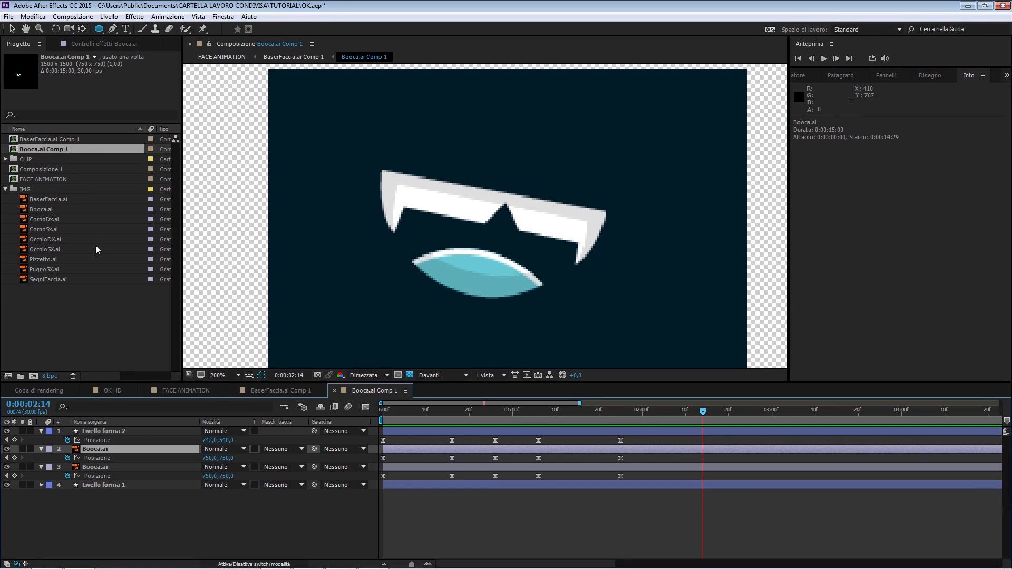
{"action": "left_click", "coordinate": [113, 29]}
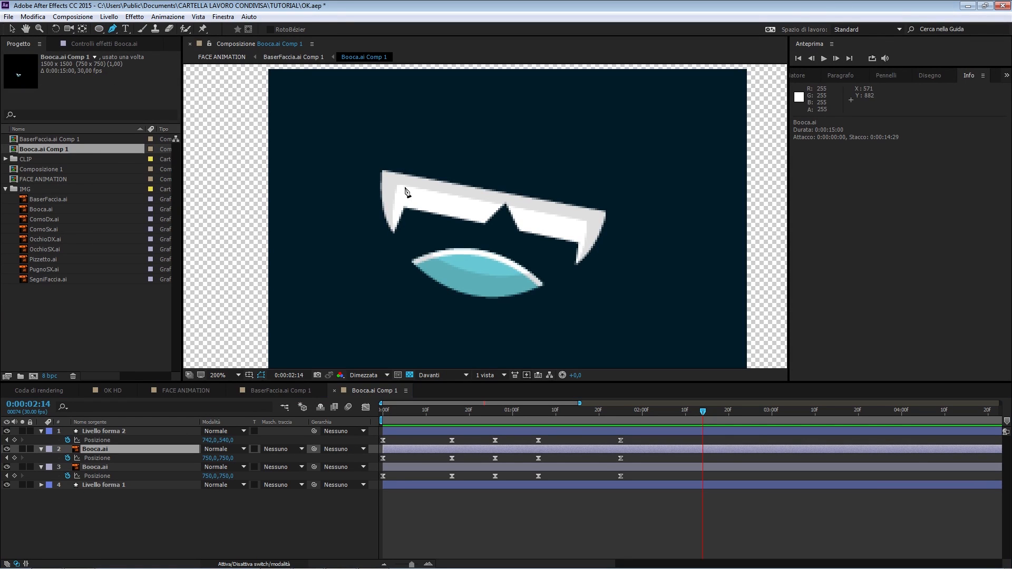
{"action": "left_click", "coordinate": [394, 161]}
{"action": "left_click", "coordinate": [375, 162]}
{"action": "left_click", "coordinate": [374, 205]}
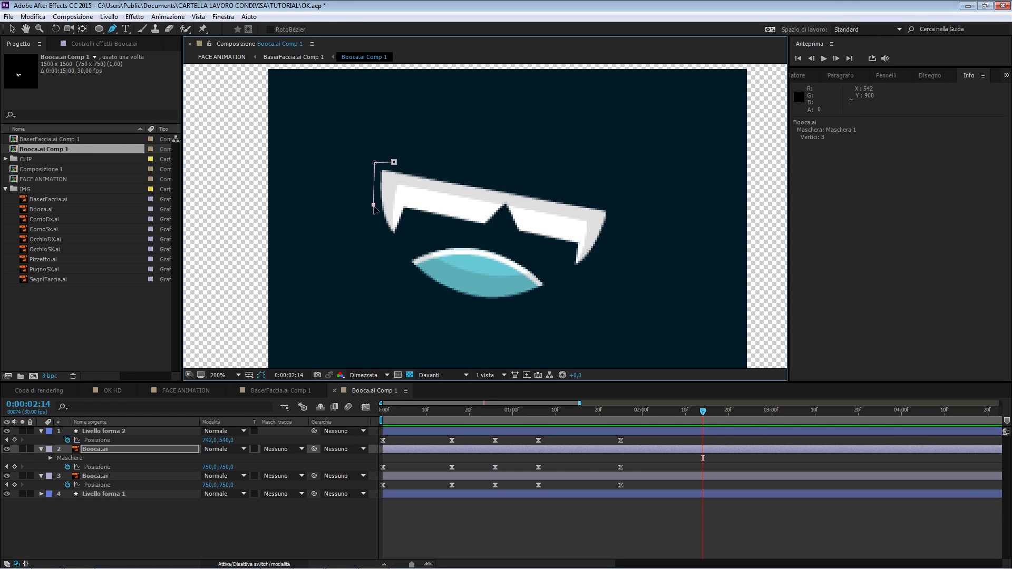
{"action": "left_click", "coordinate": [455, 233]}
{"action": "left_click", "coordinate": [496, 240]}
{"action": "left_click", "coordinate": [537, 256]}
{"action": "left_click", "coordinate": [568, 274]}
{"action": "left_click", "coordinate": [580, 285]}
{"action": "left_click", "coordinate": [616, 253]}
{"action": "left_click", "coordinate": [625, 206]}
{"action": "left_click", "coordinate": [598, 187]}
{"action": "left_click", "coordinate": [549, 178]}
{"action": "left_click", "coordinate": [487, 164]}
{"action": "left_click", "coordinate": [436, 161]}
{"action": "left_click", "coordinate": [404, 164]}
{"action": "left_click", "coordinate": [395, 162]}
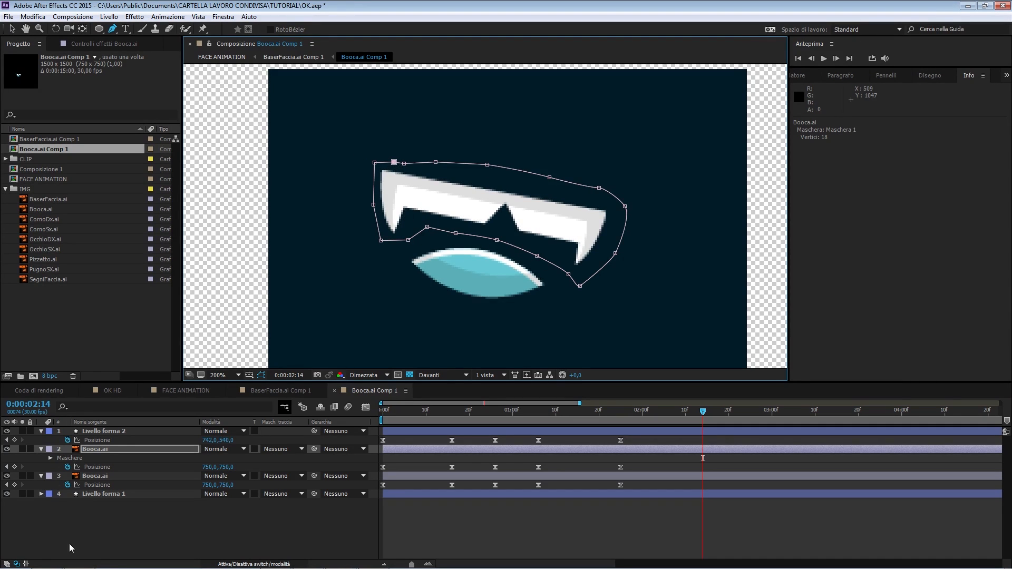
{"action": "left_click", "coordinate": [129, 451]}
{"action": "key", "text": "m"}
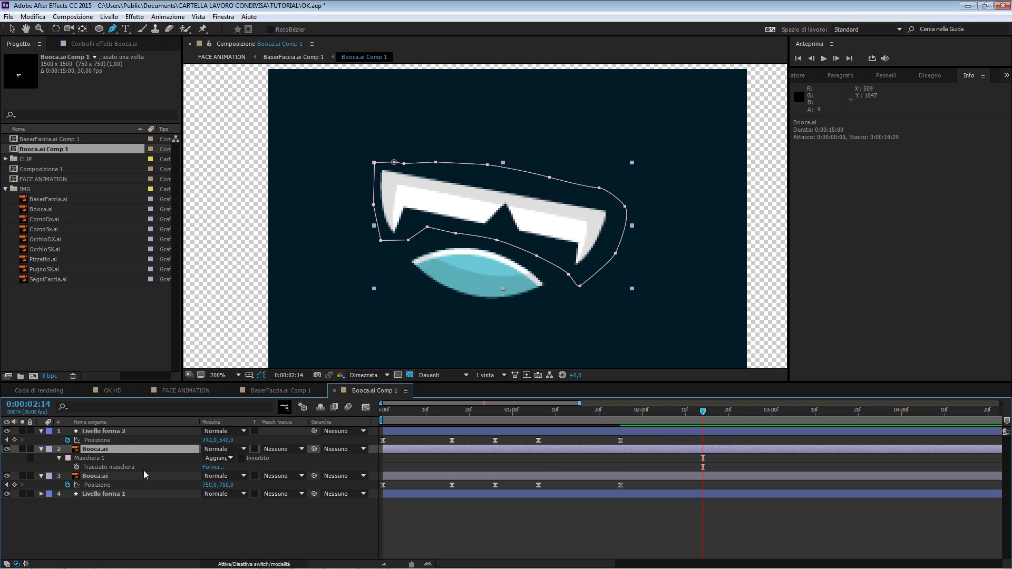
Step: Draw a closed, curved Pen mask around the blue tongue on the Booca.ai layer 3 and check both layers' masks
{"action": "left_click", "coordinate": [145, 475]}
{"action": "left_click", "coordinate": [398, 264]}
{"action": "left_click_drag", "start_coordinate": [415, 247], "coordinate": [454, 235]}
{"action": "left_click_drag", "start_coordinate": [477, 239], "coordinate": [535, 261]}
{"action": "left_click", "coordinate": [553, 277]}
{"action": "left_click", "coordinate": [562, 293]}
{"action": "left_click", "coordinate": [522, 303]}
{"action": "left_click_drag", "start_coordinate": [487, 305], "coordinate": [475, 307]}
{"action": "left_click", "coordinate": [423, 288]}
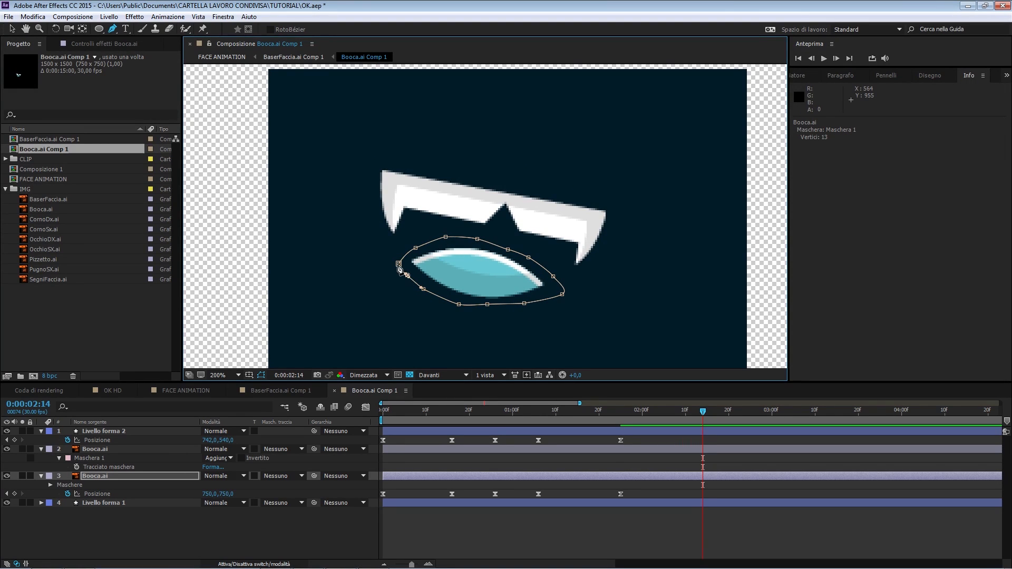
{"action": "left_click", "coordinate": [102, 530]}
{"action": "left_click", "coordinate": [111, 476]}
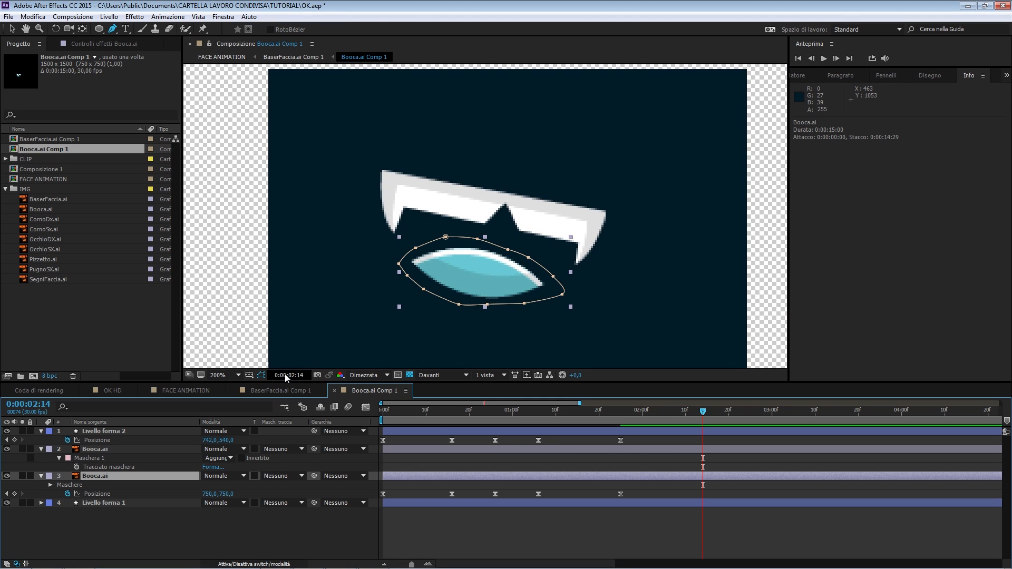
{"action": "key", "text": "m"}
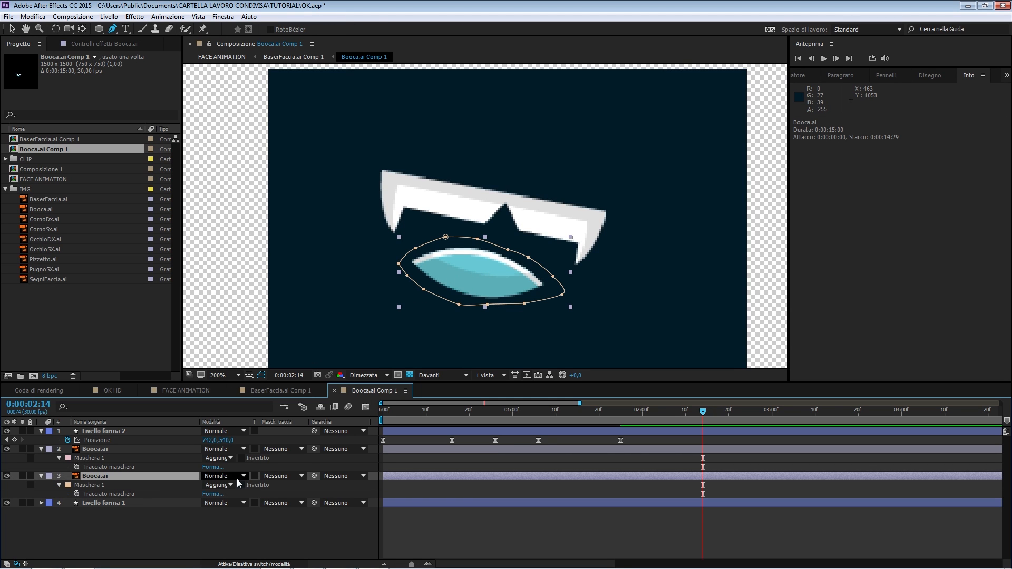
{"action": "left_click", "coordinate": [116, 534]}
{"action": "left_click", "coordinate": [112, 451]}
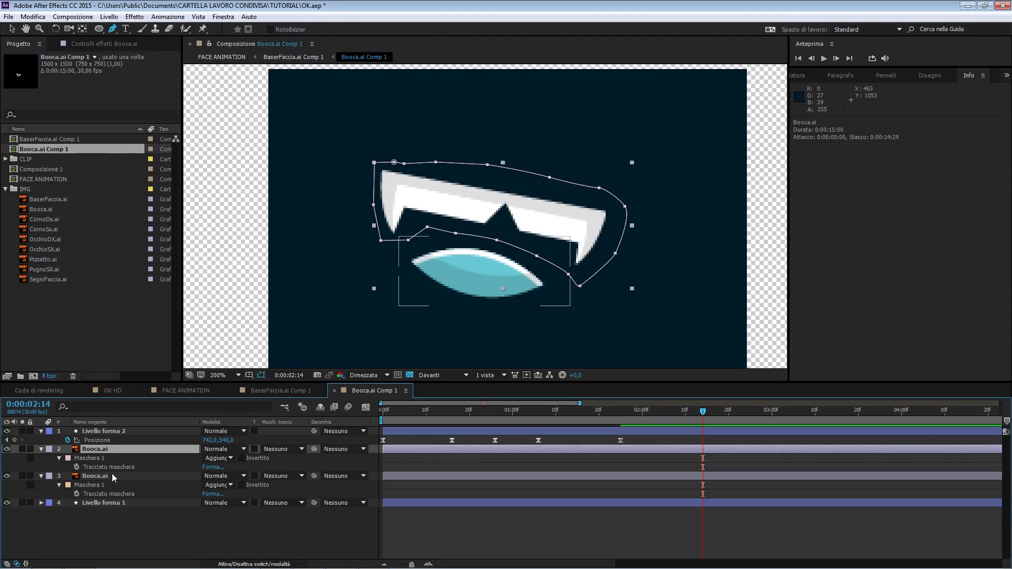
{"action": "left_click", "coordinate": [112, 473]}
Step: Delay all Position keyframes of the teeth layer so they start at 0:00:00:02, and preview the offset from the tongue
{"action": "key", "text": "space"}
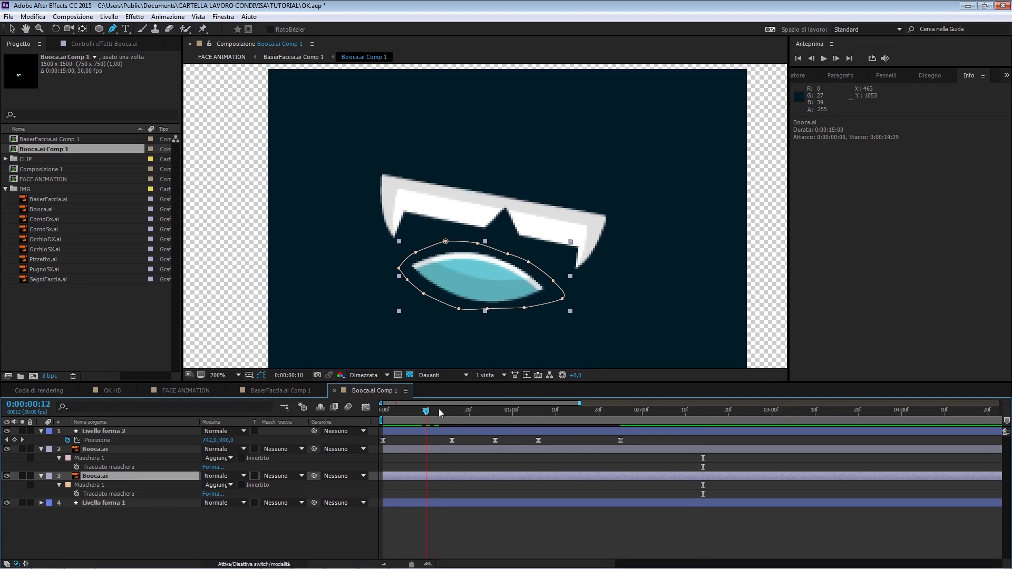
{"action": "mouse_move", "coordinate": [451, 406]}
{"action": "left_mouse_down"}
{"action": "mouse_move", "coordinate": [546, 403]}
{"action": "mouse_move", "coordinate": [465, 408]}
{"action": "left_mouse_up"}
{"action": "left_click", "coordinate": [135, 449]}
{"action": "left_click", "coordinate": [144, 476], "text": "ctrl"}
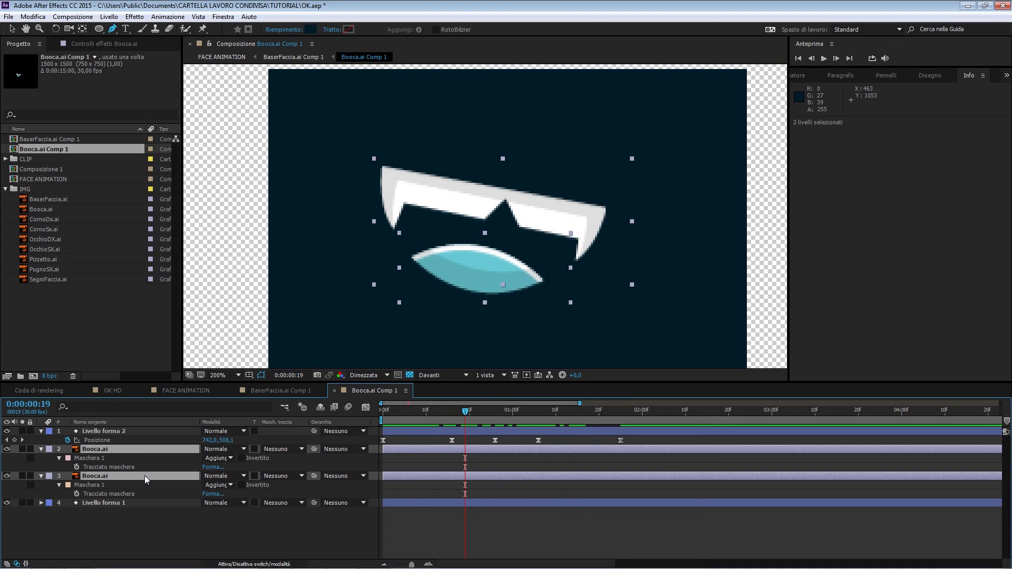
{"action": "key", "text": "p"}
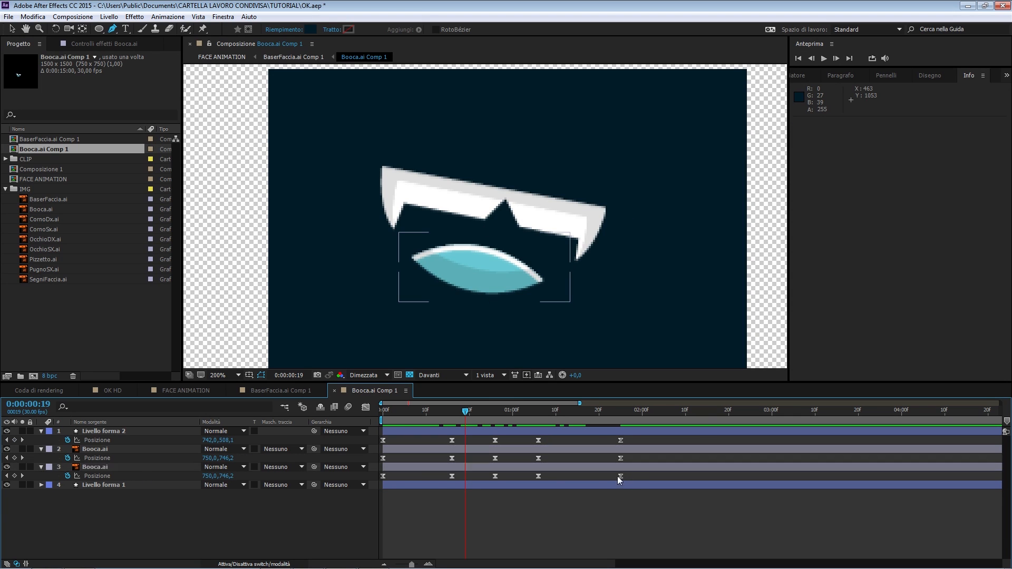
{"action": "left_click_drag", "start_coordinate": [643, 456], "coordinate": [392, 461]}
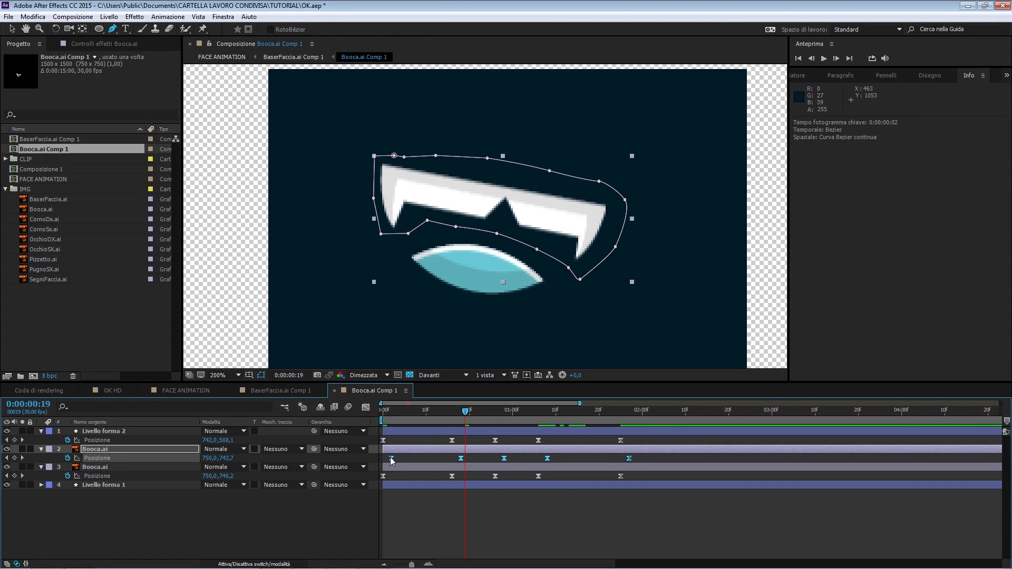
{"action": "left_click_drag", "start_coordinate": [411, 422], "coordinate": [369, 414]}
{"action": "key", "text": "space"}
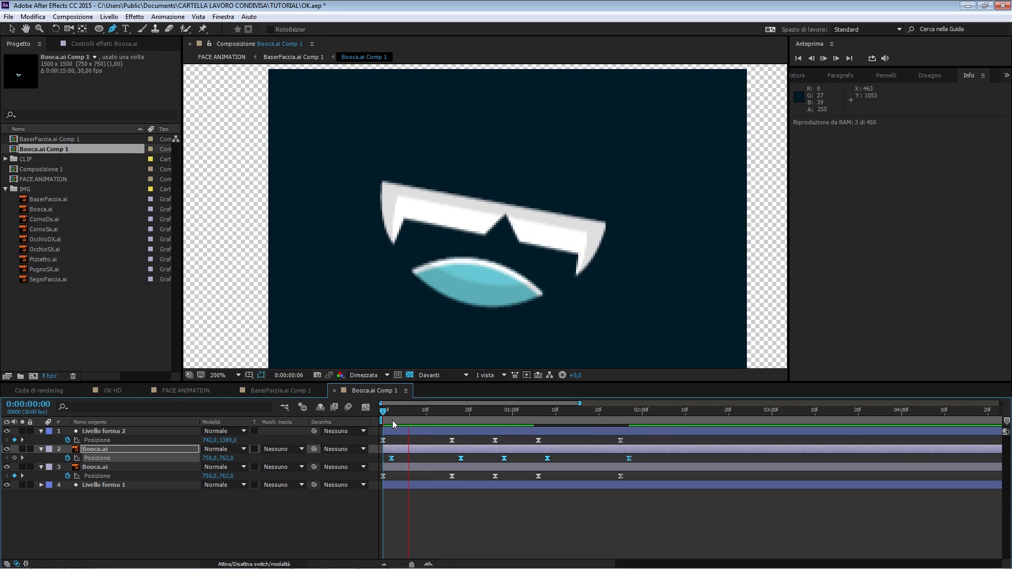
Step: Shift the teeth layer's Position keyframes one more frame later and review the mouth animation's timing
{"action": "left_click", "coordinate": [391, 458]}
{"action": "left_click_drag", "start_coordinate": [391, 458], "coordinate": [396, 459]}
{"action": "key", "text": "Home"}
{"action": "key", "text": "space"}
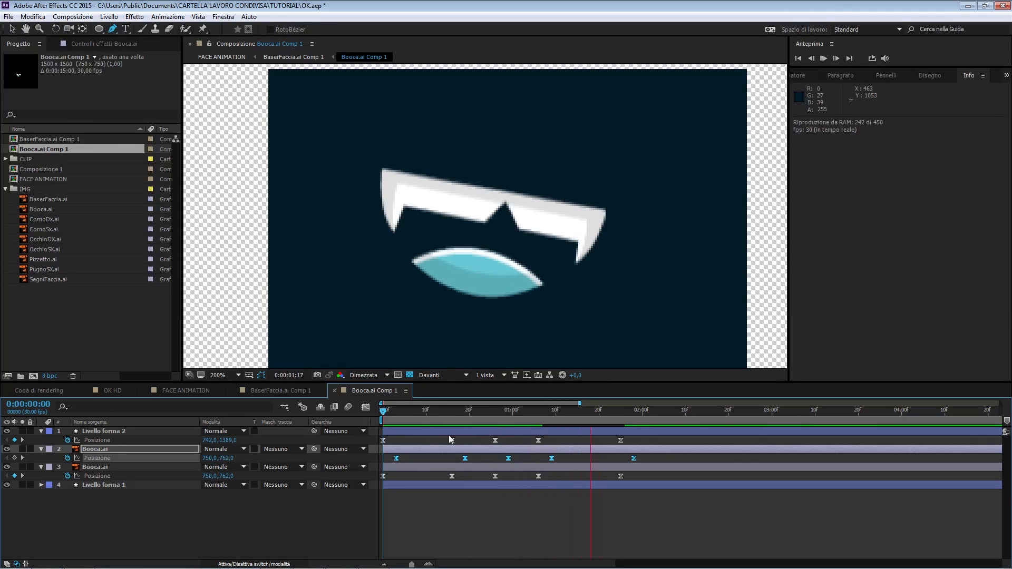
{"action": "key", "text": "space"}
{"action": "key", "text": "space"}
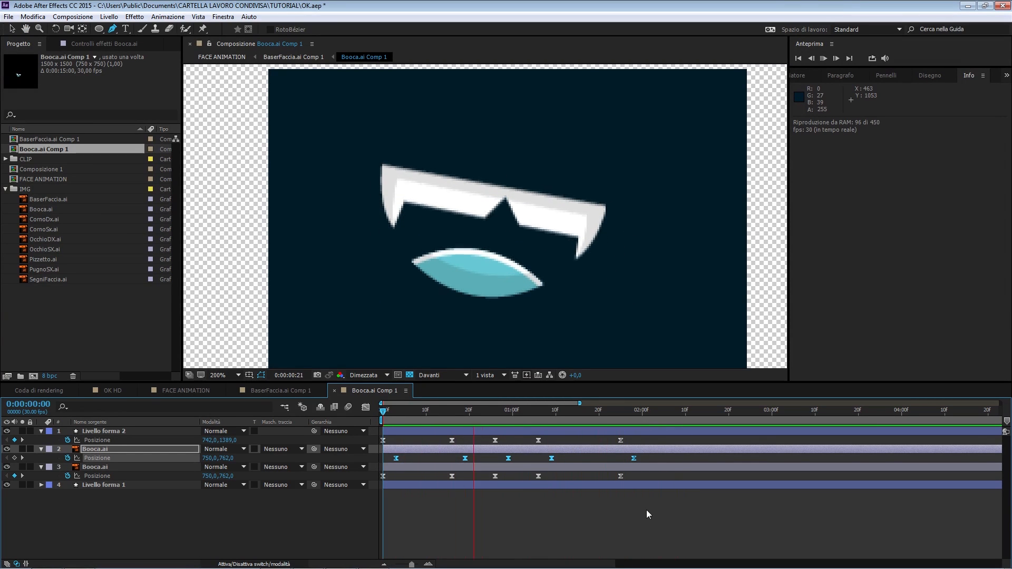
{"action": "key", "text": "space"}
{"action": "left_click", "coordinate": [381, 404]}
{"action": "left_click", "coordinate": [382, 411]}
{"action": "left_click_drag", "start_coordinate": [383, 415], "coordinate": [595, 420]}
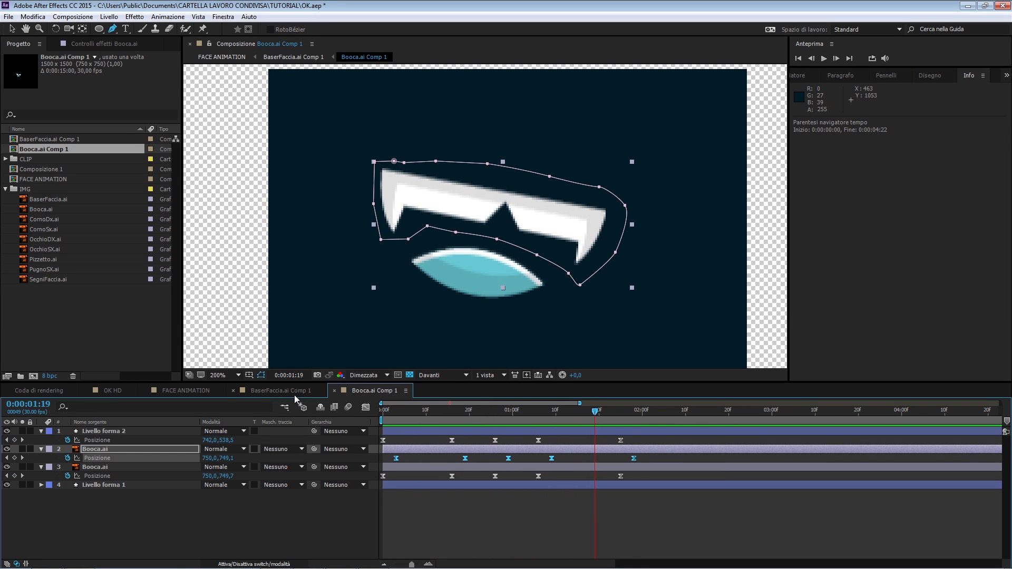
Step: Inspect the mouth over the face in BaserFaccia.ai Comp 1, and hide the Livello forma 1 background layer in Booca.ai Comp 1
{"action": "left_click", "coordinate": [281, 391]}
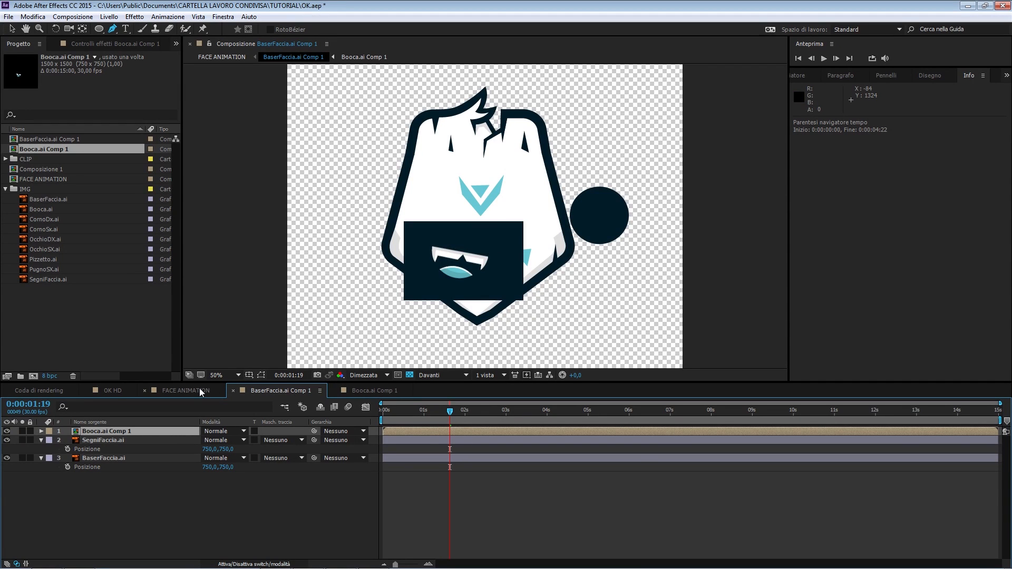
{"action": "left_click", "coordinate": [113, 439]}
{"action": "left_click", "coordinate": [111, 457]}
{"action": "left_click", "coordinate": [114, 440]}
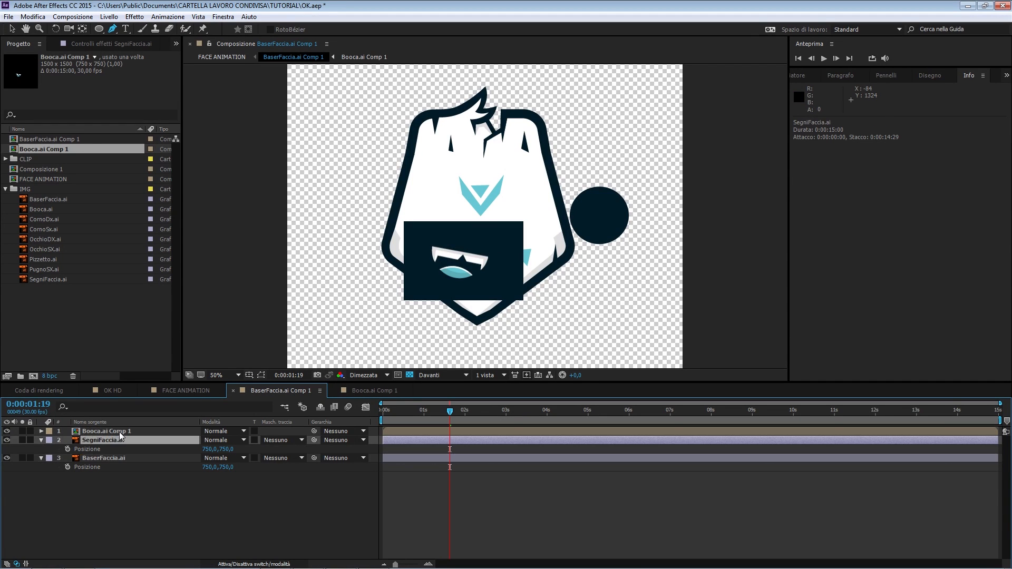
{"action": "left_click", "coordinate": [119, 432]}
{"action": "scroll", "coordinate": [469, 285], "scroll_direction": "up", "scroll_amount": 3}
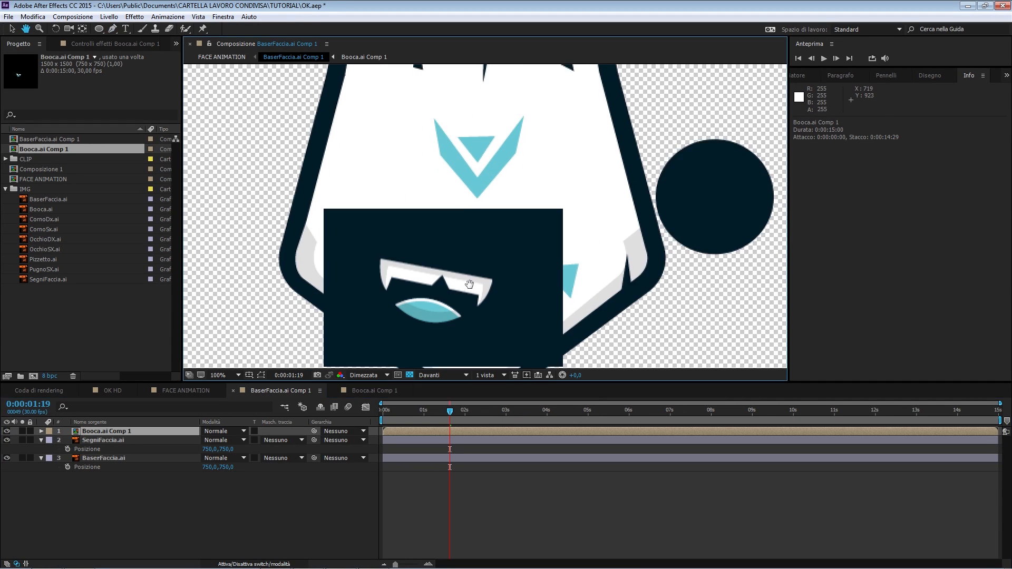
{"action": "scroll", "coordinate": [472, 275], "scroll_direction": "down", "scroll_amount": 3}
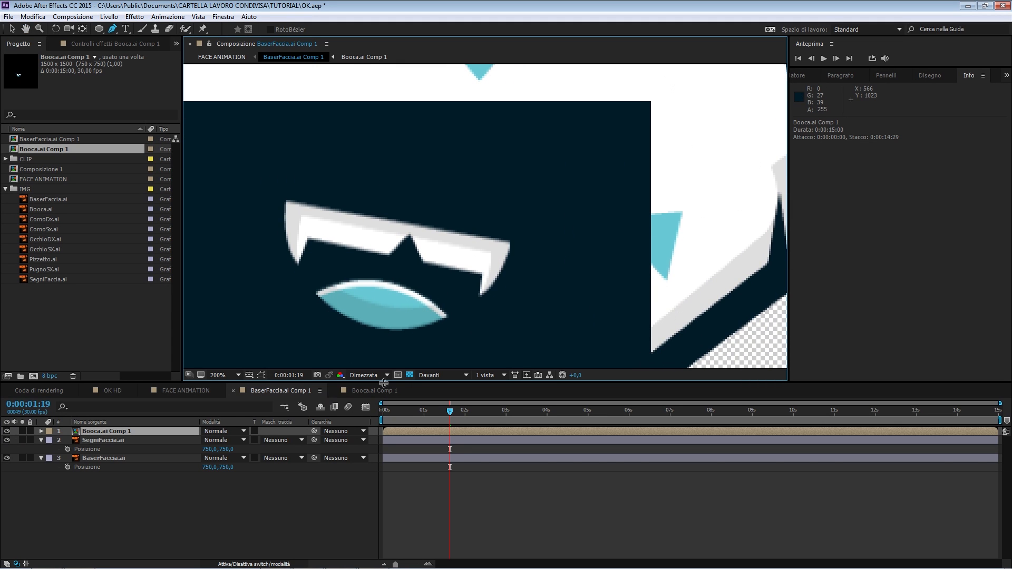
{"action": "left_click", "coordinate": [380, 391]}
{"action": "left_click", "coordinate": [6, 485]}
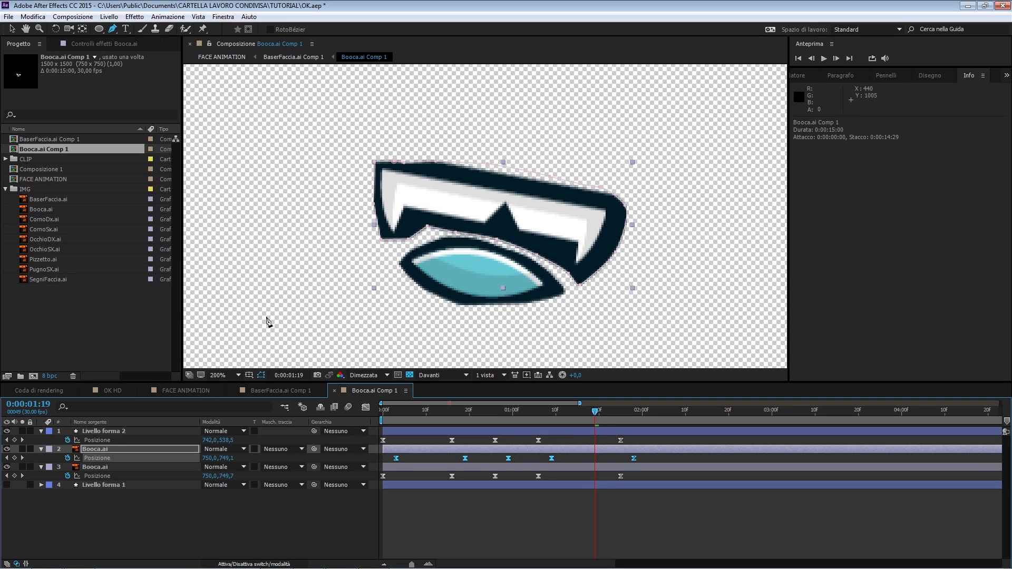
Step: Show the Livello forma 1 background again in Booca.ai Comp 1 and return to BaserFaccia.ai Comp 1
{"action": "left_click", "coordinate": [7, 485]}
{"action": "left_click", "coordinate": [317, 392]}
{"action": "left_click_drag", "start_coordinate": [359, 261], "coordinate": [427, 290]}
Step: Start a Pen mask on the Booca.ai Comp 1 layer with a straight edge above the teeth and a curve around the right side and below the tongue
{"action": "key", "text": "g"}
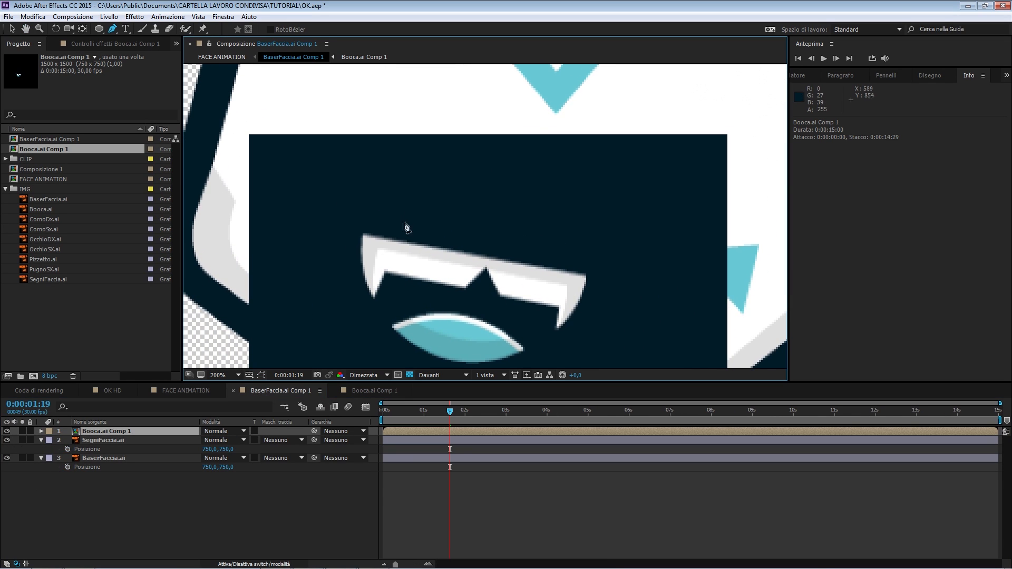
{"action": "left_click", "coordinate": [360, 217]}
{"action": "left_click", "coordinate": [599, 260]}
{"action": "scroll", "coordinate": [594, 277], "scroll_direction": "down", "scroll_amount": 5}
{"action": "left_click_drag", "start_coordinate": [463, 309], "coordinate": [385, 306]}
{"action": "left_click_drag", "start_coordinate": [326, 304], "coordinate": [313, 294]}
{"action": "left_click_drag", "start_coordinate": [464, 310], "coordinate": [454, 303]}
{"action": "left_click_drag", "start_coordinate": [305, 289], "coordinate": [304, 281]}
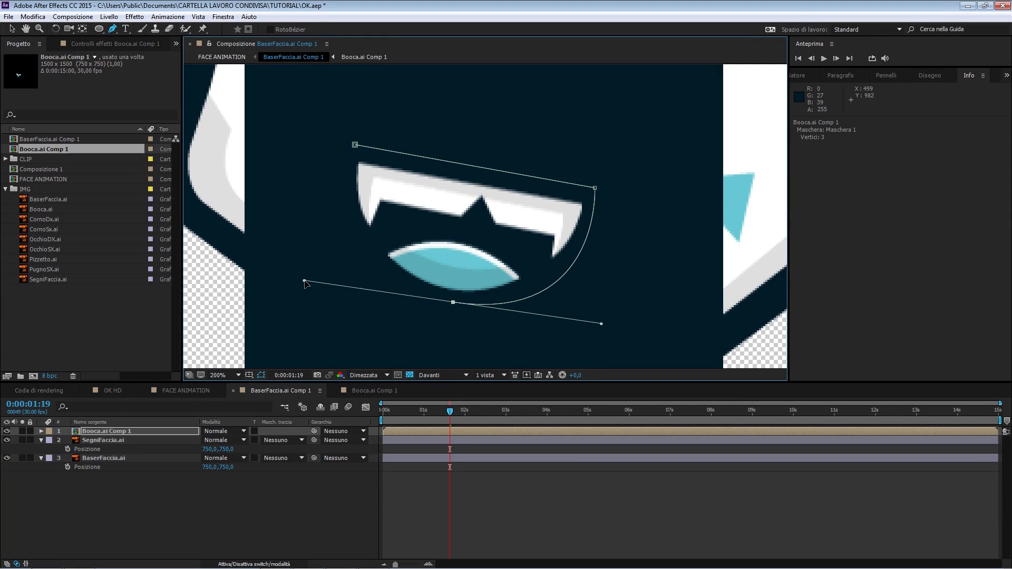
{"action": "left_click_drag", "start_coordinate": [453, 303], "coordinate": [449, 302]}
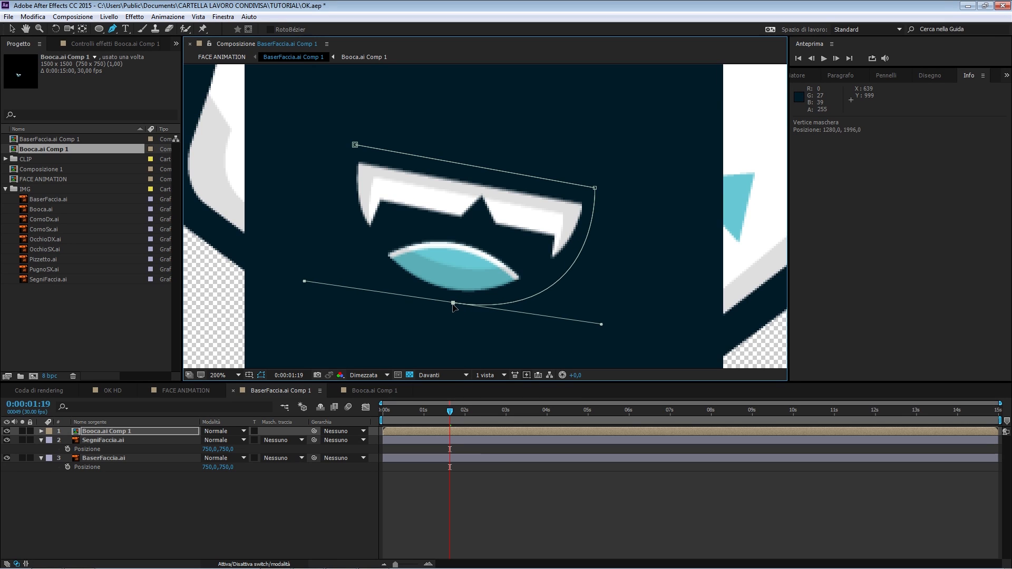
{"action": "left_click_drag", "start_coordinate": [596, 188], "coordinate": [601, 189]}
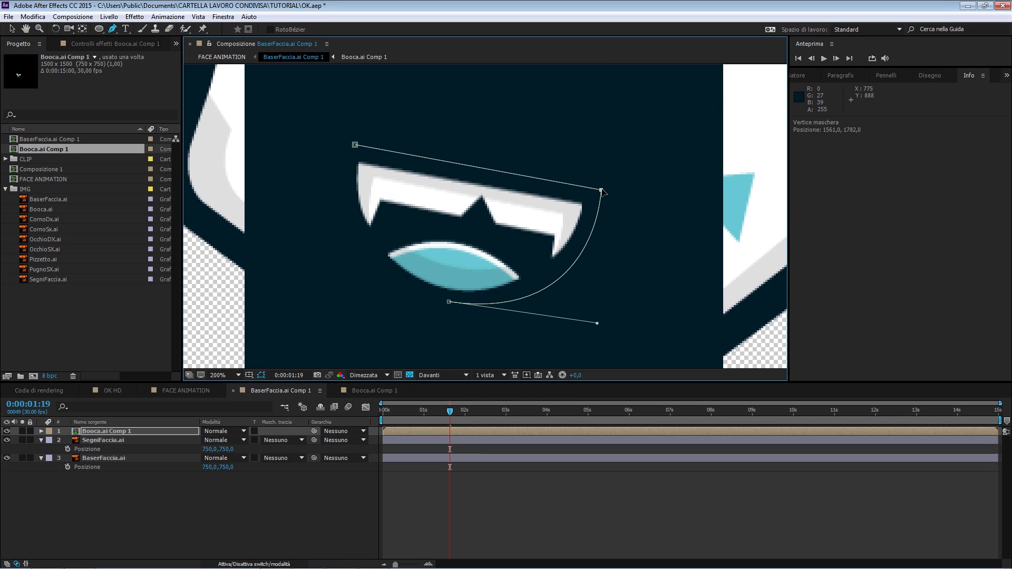
{"action": "left_click", "coordinate": [341, 169]}
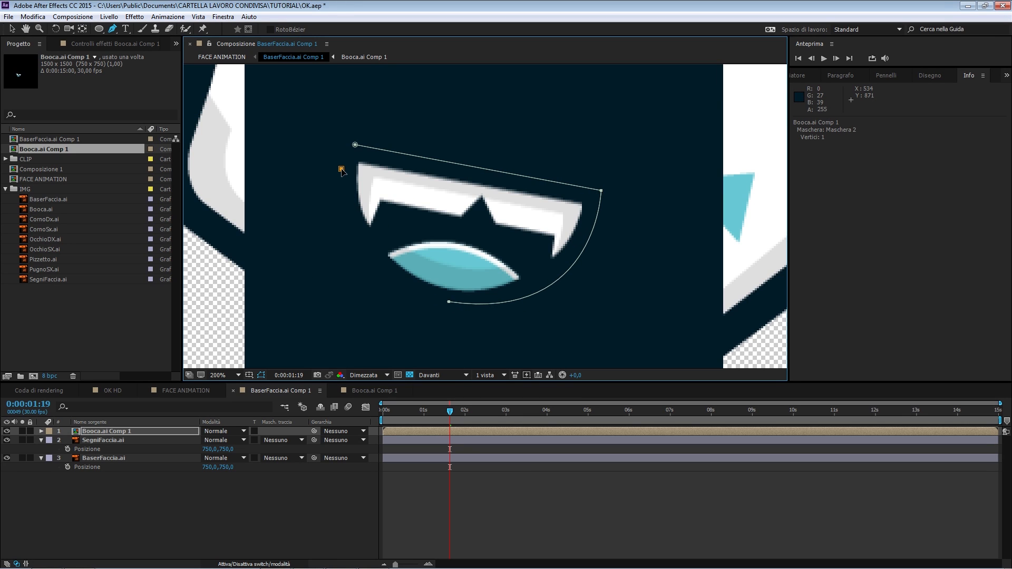
{"action": "key", "text": "ctrl+z"}
{"action": "key", "text": "ctrl+z"}
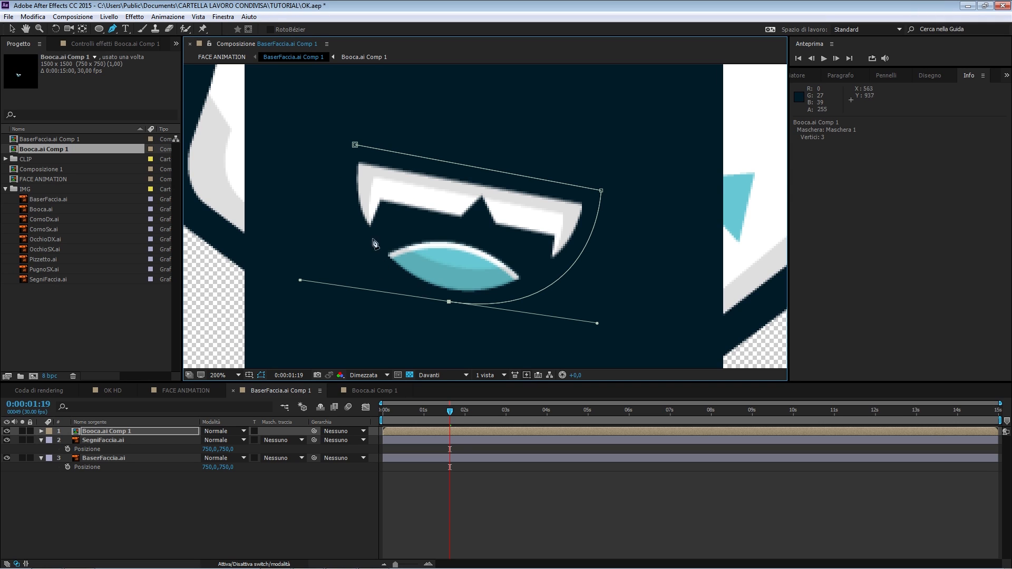
Step: Continue the mask with a curve up the mouth's left side, add a pointed upper-left corner and close the path
{"action": "left_click_drag", "start_coordinate": [337, 172], "coordinate": [341, 164]}
{"action": "left_click_drag", "start_coordinate": [300, 281], "coordinate": [327, 279]}
{"action": "left_click_drag", "start_coordinate": [449, 302], "coordinate": [443, 304]}
{"action": "left_click", "coordinate": [341, 163]}
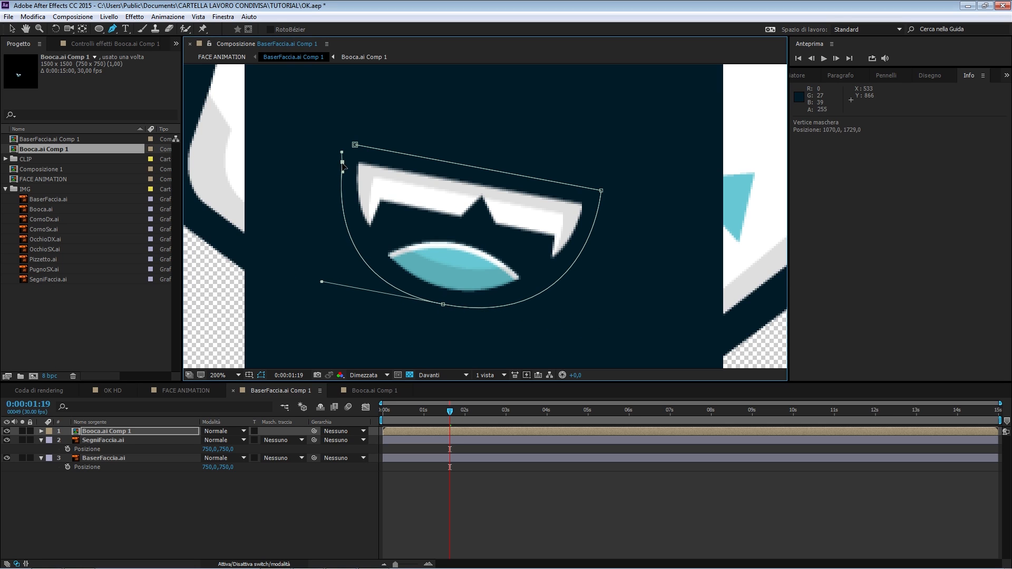
{"action": "left_click_drag", "start_coordinate": [343, 163], "coordinate": [341, 168]}
{"action": "left_click", "coordinate": [299, 132]}
{"action": "left_click", "coordinate": [360, 151]}
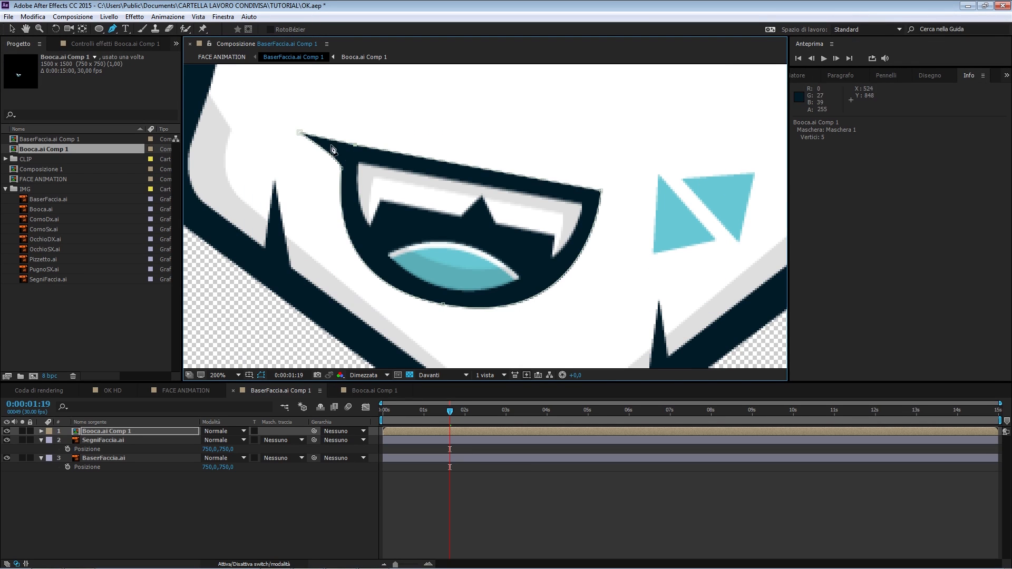
Step: Refine the mouth mask by adjusting its left, bottom, upper-right and upper-left vertices and smoothing the lower curve
{"action": "left_click", "coordinate": [341, 166]}
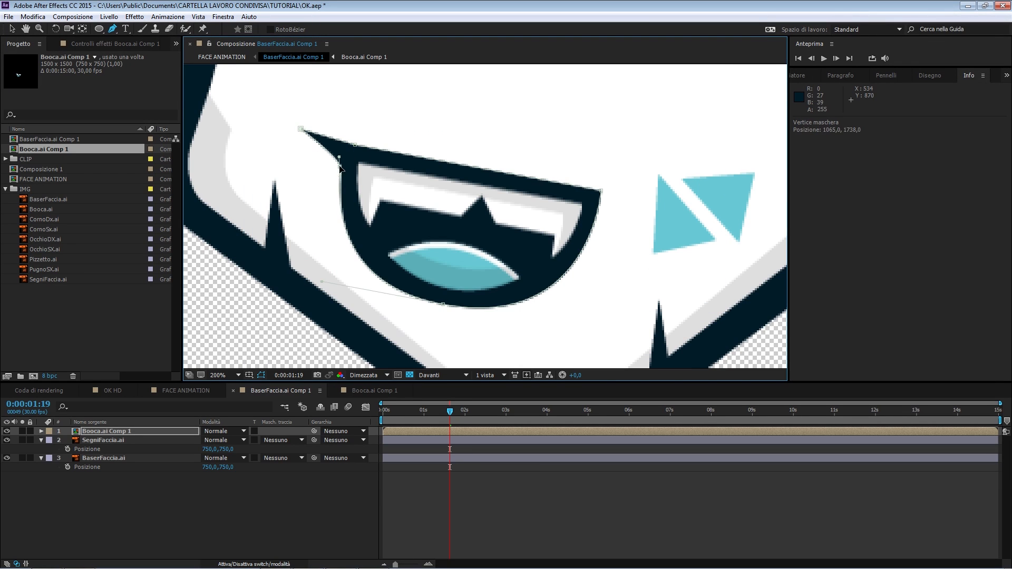
{"action": "left_click_drag", "start_coordinate": [341, 166], "coordinate": [339, 169]}
{"action": "left_click_drag", "start_coordinate": [444, 305], "coordinate": [591, 326]}
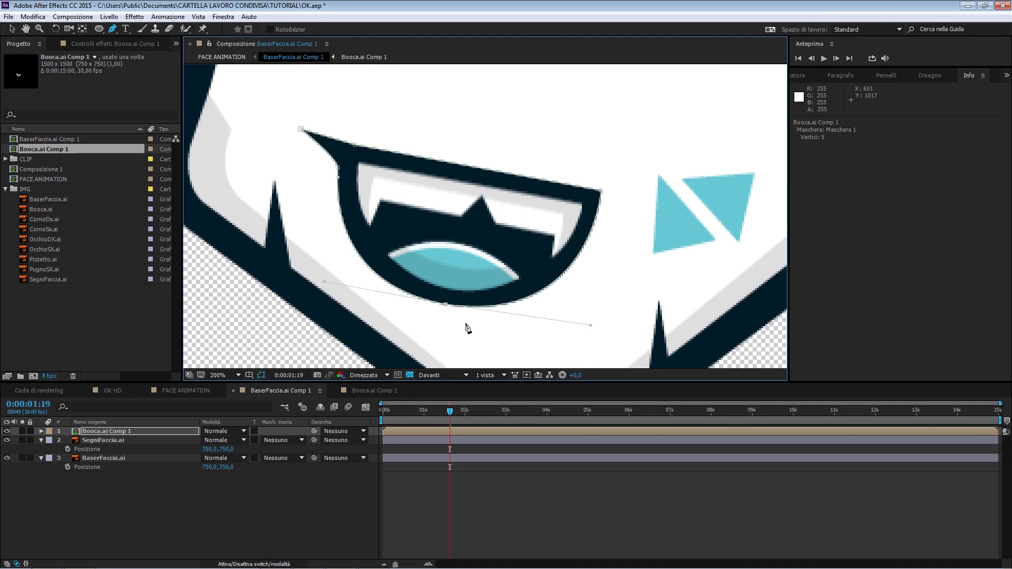
{"action": "left_click_drag", "start_coordinate": [598, 190], "coordinate": [600, 188]}
{"action": "left_click_drag", "start_coordinate": [354, 145], "coordinate": [305, 131]}
{"action": "scroll", "coordinate": [432, 203], "scroll_direction": "down", "scroll_amount": 1}
{"action": "scroll", "coordinate": [428, 200], "scroll_direction": "up", "scroll_amount": 1}
{"action": "scroll", "coordinate": [438, 229], "scroll_direction": "down", "scroll_amount": 1}
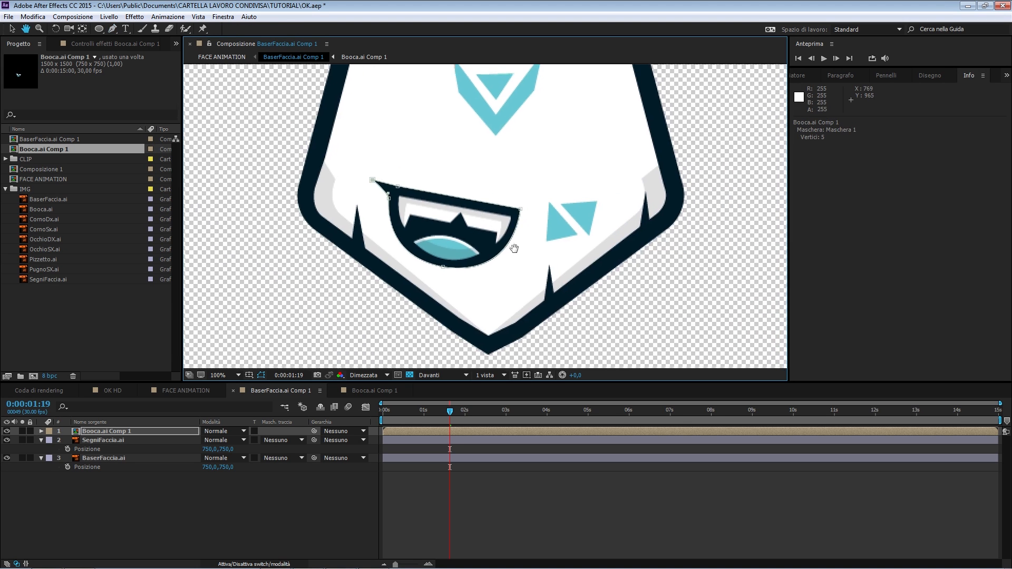
Step: Leave mask drawing and scrub BaserFaccia.ai Comp 1 back towards the start to check the masked mouth's motion
{"action": "left_click", "coordinate": [12, 30]}
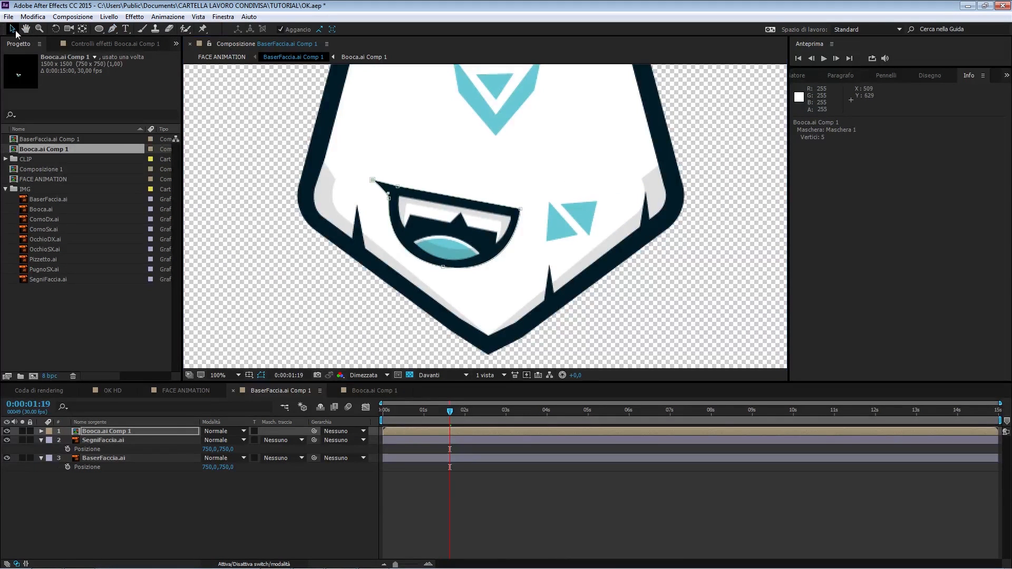
{"action": "left_click", "coordinate": [700, 310]}
{"action": "scroll", "coordinate": [700, 310], "scroll_direction": "down", "scroll_amount": 1}
{"action": "left_click_drag", "start_coordinate": [452, 410], "coordinate": [399, 425]}
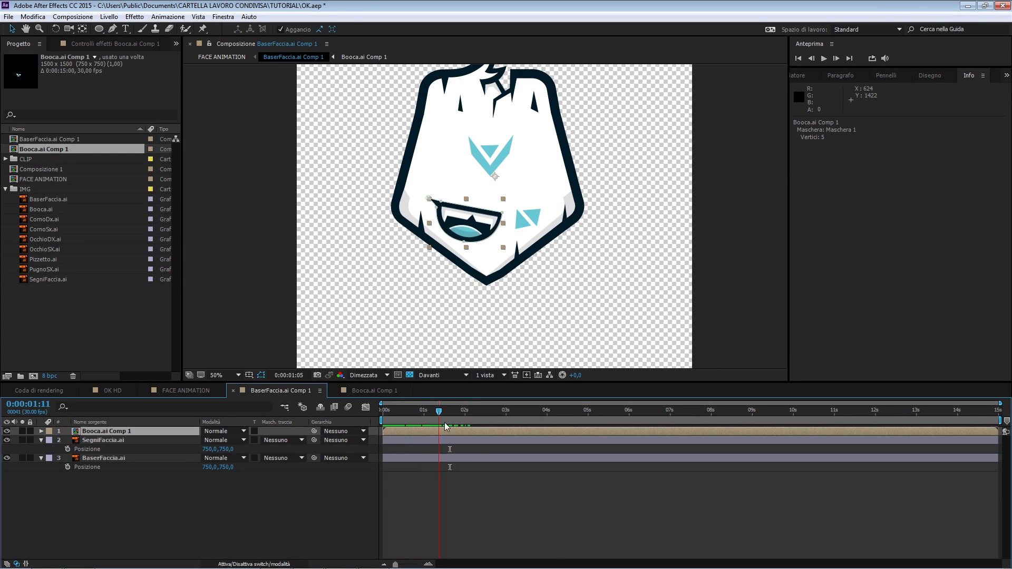
Step: Cut the Livello forma 2 circle from Booca.ai Comp 1, paste it into BaserFaccia.ai Comp 1 and reveal its Position keyframes
{"action": "left_click", "coordinate": [373, 390]}
{"action": "left_click", "coordinate": [170, 509]}
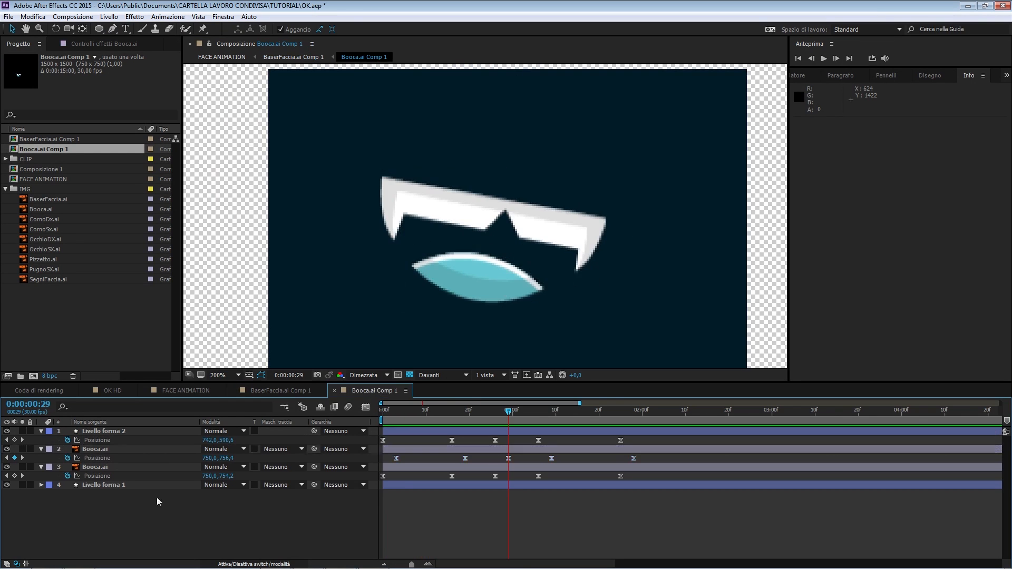
{"action": "left_click", "coordinate": [109, 432]}
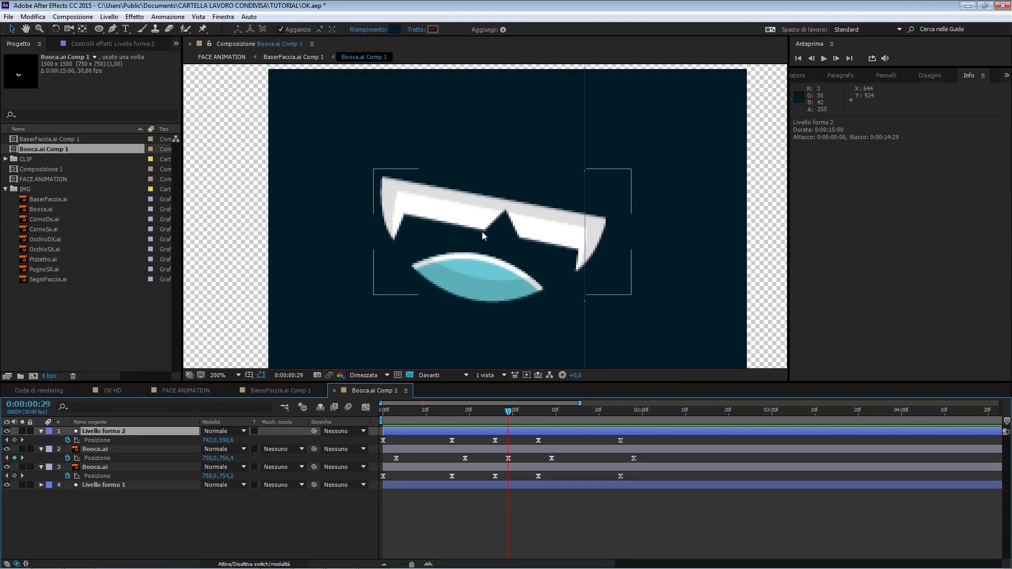
{"action": "scroll", "coordinate": [479, 224], "scroll_direction": "down", "scroll_amount": 1}
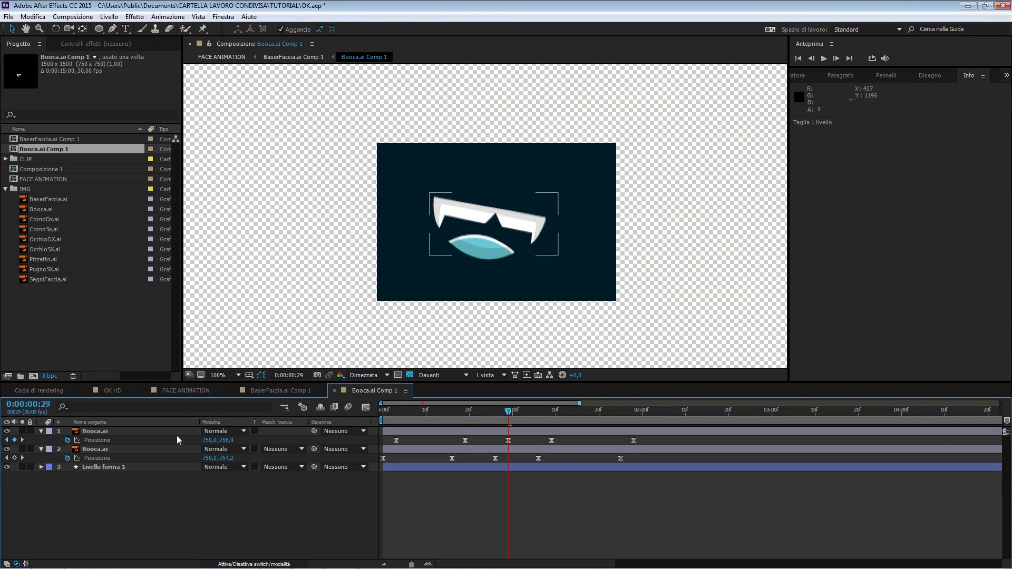
{"action": "left_click", "coordinate": [298, 392]}
{"action": "key", "text": "ctrl+v"}
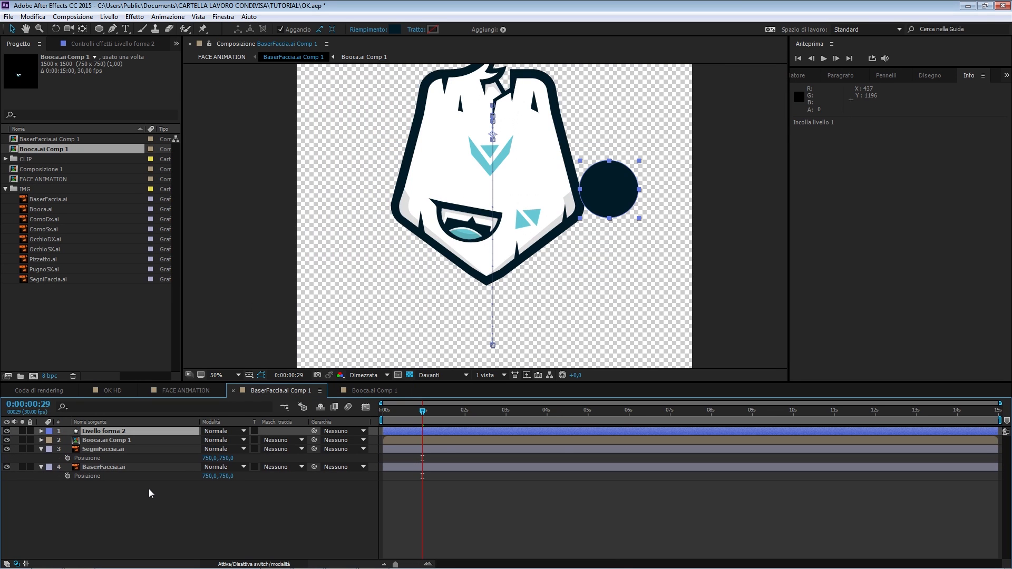
{"action": "left_click_drag", "start_coordinate": [422, 414], "coordinate": [452, 416]}
{"action": "key", "text": "u"}
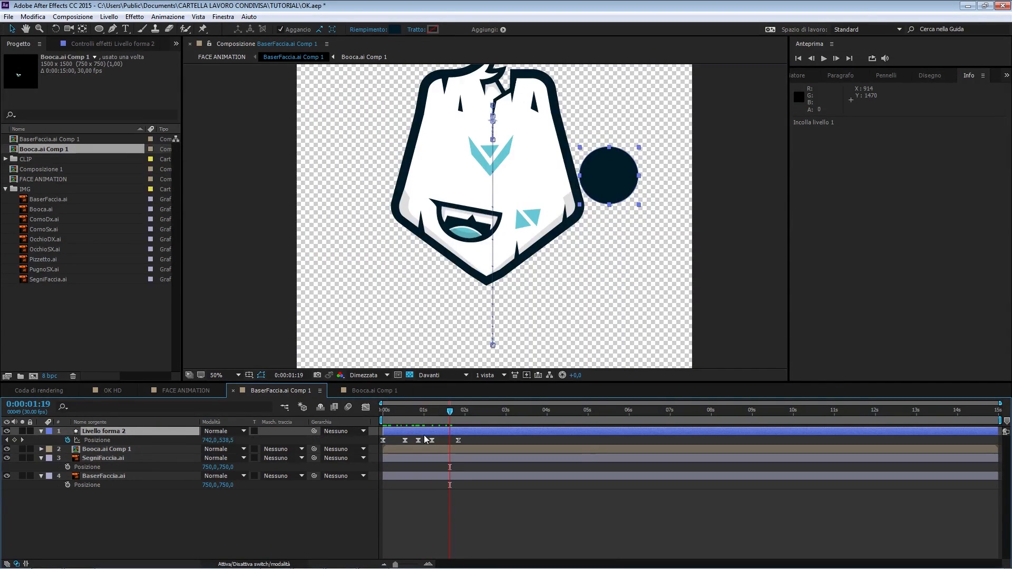
Step: Keyframe the Booca.ai Comp 1 layer's Position at 750,766 on 0:00:00:00 and at 750,750 on 0:00:01:25
{"action": "key", "text": "Home"}
{"action": "left_click", "coordinate": [111, 450]}
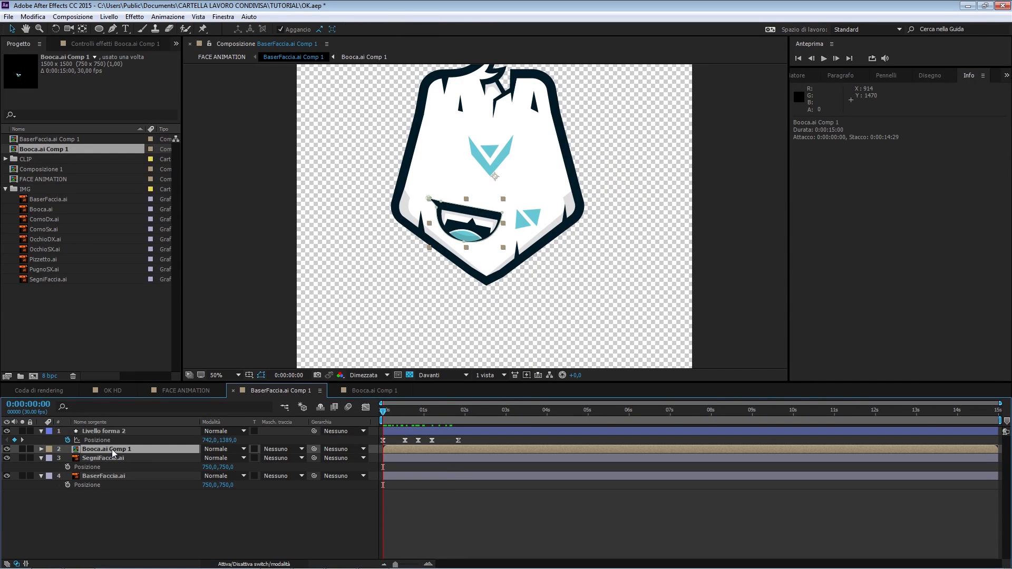
{"action": "key", "text": "p"}
{"action": "scroll", "coordinate": [478, 183], "scroll_direction": "up", "scroll_amount": 2}
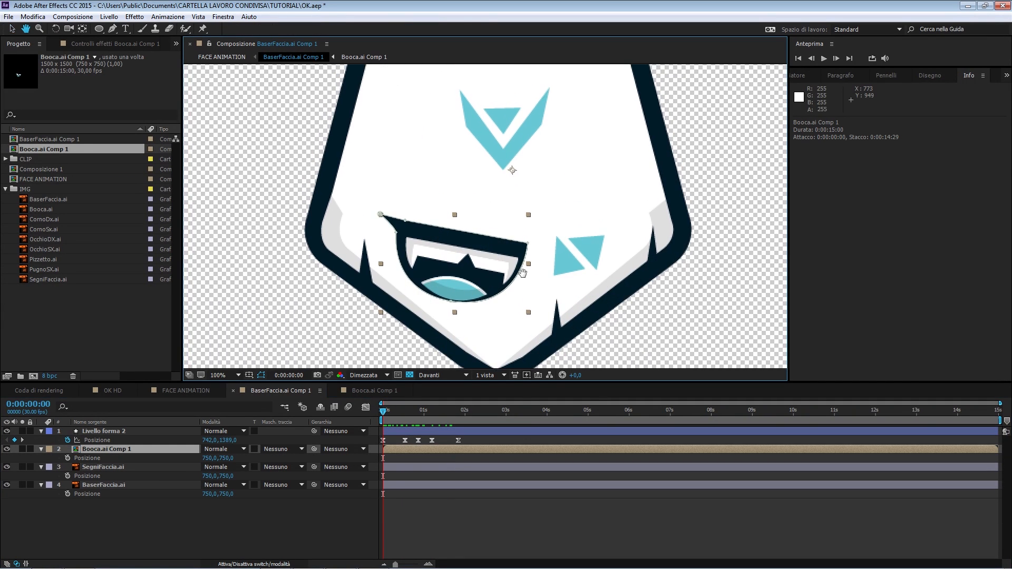
{"action": "left_click_drag", "start_coordinate": [522, 273], "coordinate": [518, 265]}
{"action": "left_click", "coordinate": [68, 458]}
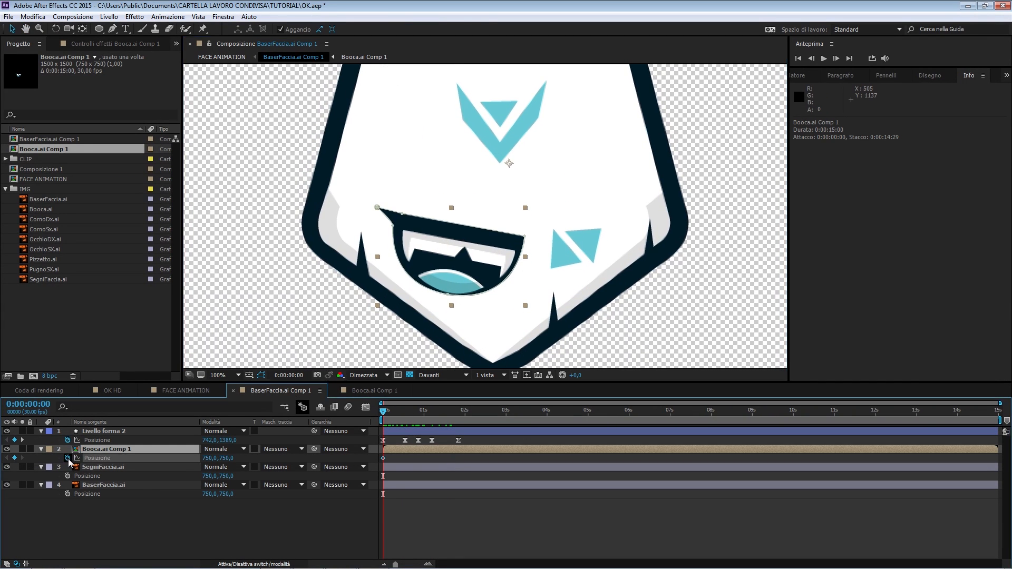
{"action": "left_click_drag", "start_coordinate": [457, 410], "coordinate": [378, 423]}
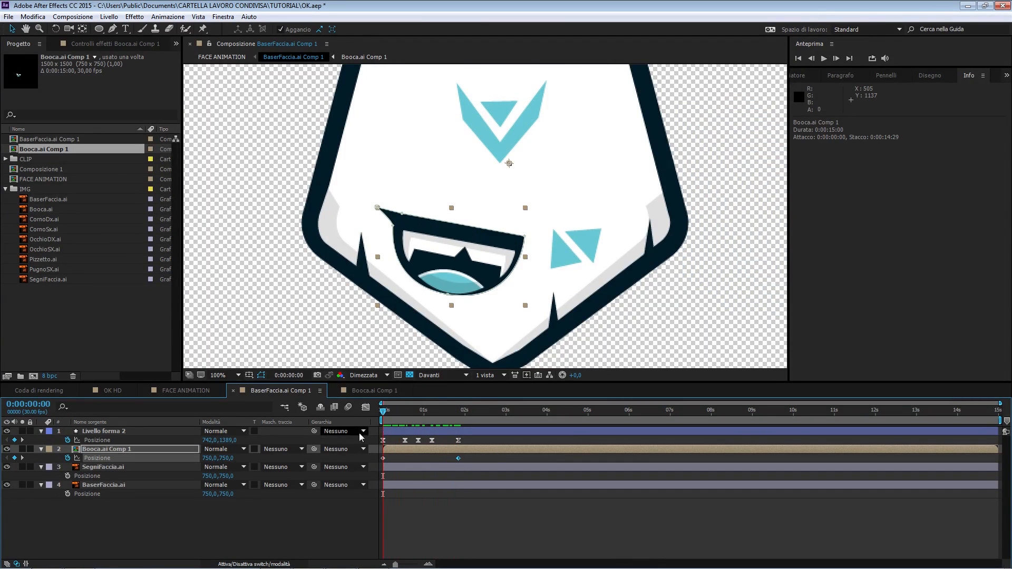
{"action": "left_click_drag", "start_coordinate": [228, 457], "coordinate": [237, 458]}
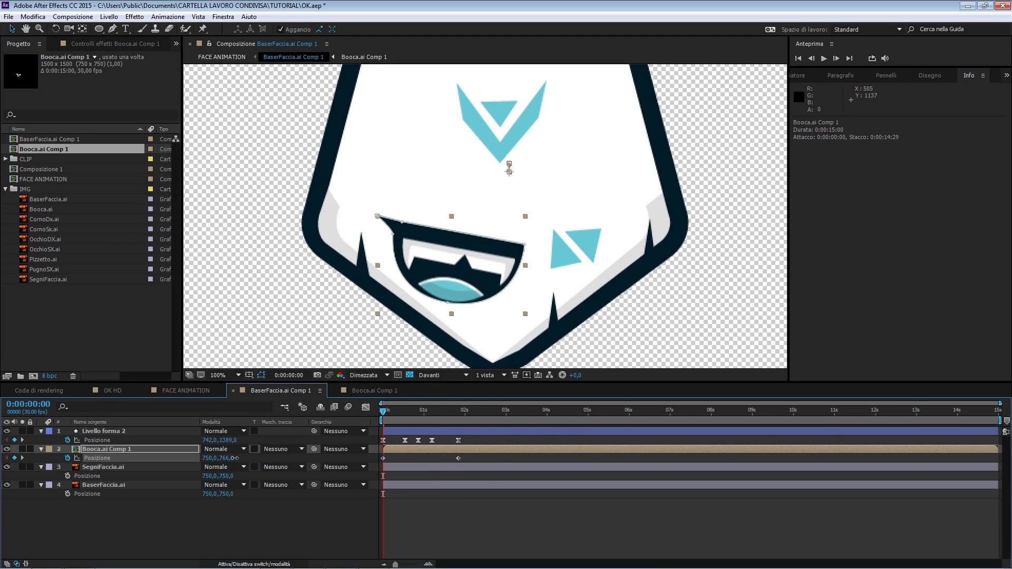
Step: Add Position keyframes to Booca.ai Comp 1 that raise the mouth at 0:00:00:16 and lower it at 0:00:00:26
{"action": "left_click_drag", "start_coordinate": [400, 415], "coordinate": [407, 417]}
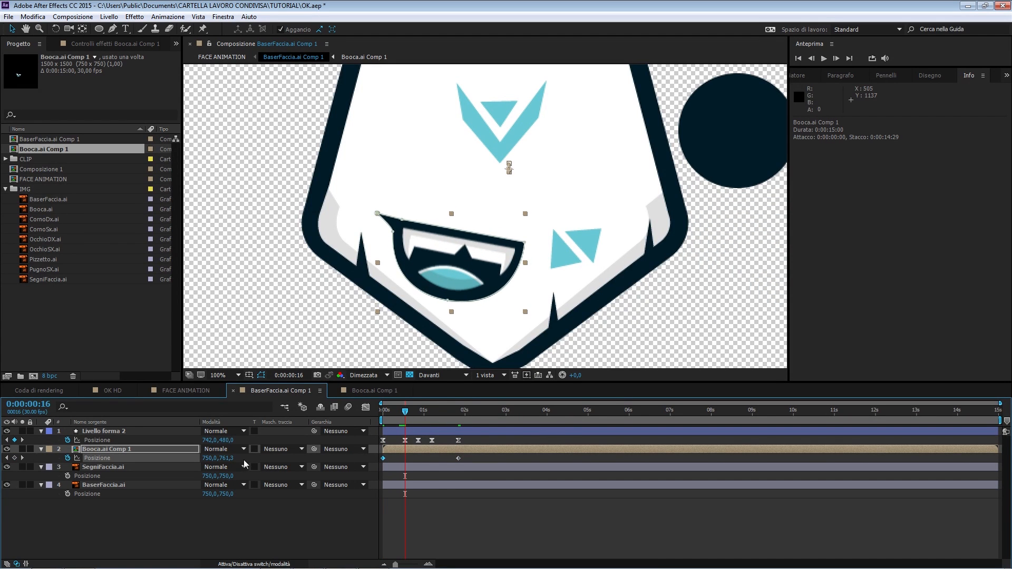
{"action": "left_click_drag", "start_coordinate": [225, 458], "coordinate": [210, 458]}
{"action": "left_click_drag", "start_coordinate": [404, 412], "coordinate": [420, 417]}
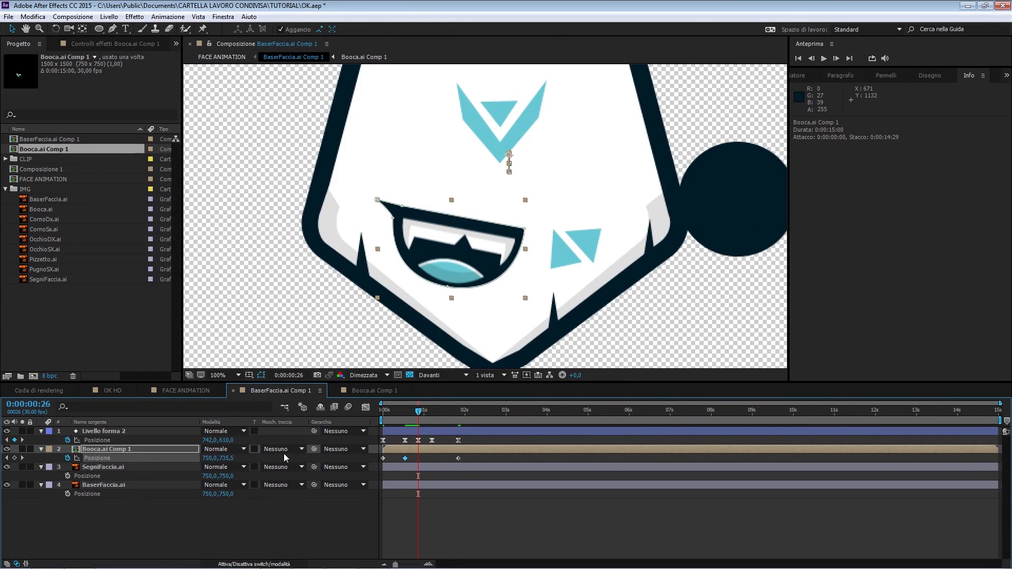
{"action": "left_click_drag", "start_coordinate": [226, 457], "coordinate": [237, 458]}
Step: Set the Booca.ai Comp 1 layer's Position to 750,742.1 at 0:00:01:06
{"action": "left_click_drag", "start_coordinate": [420, 413], "coordinate": [431, 416]}
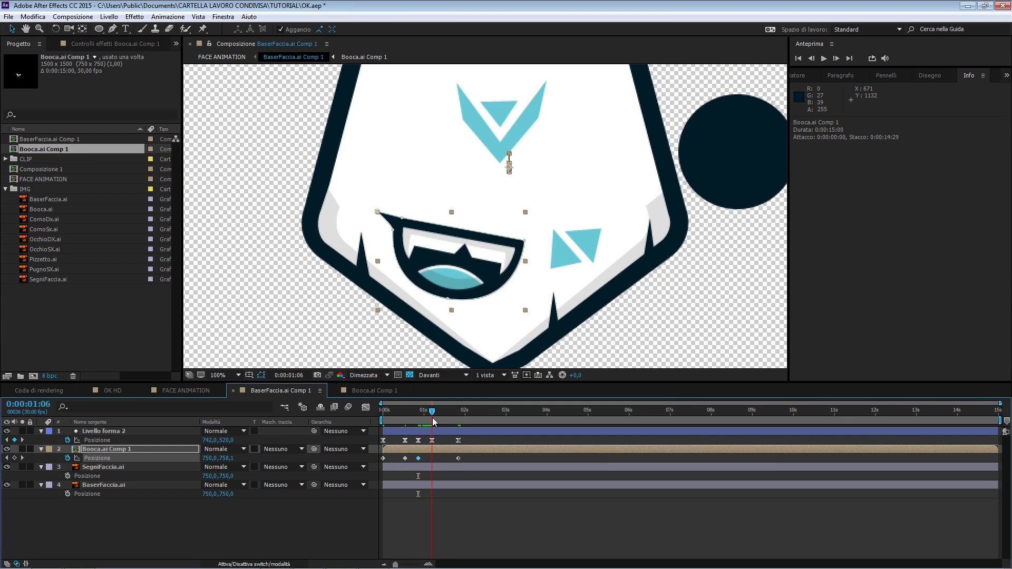
{"action": "left_click_drag", "start_coordinate": [226, 476], "coordinate": [218, 475]}
{"action": "key", "text": "ctrl+z"}
{"action": "left_click", "coordinate": [183, 448]}
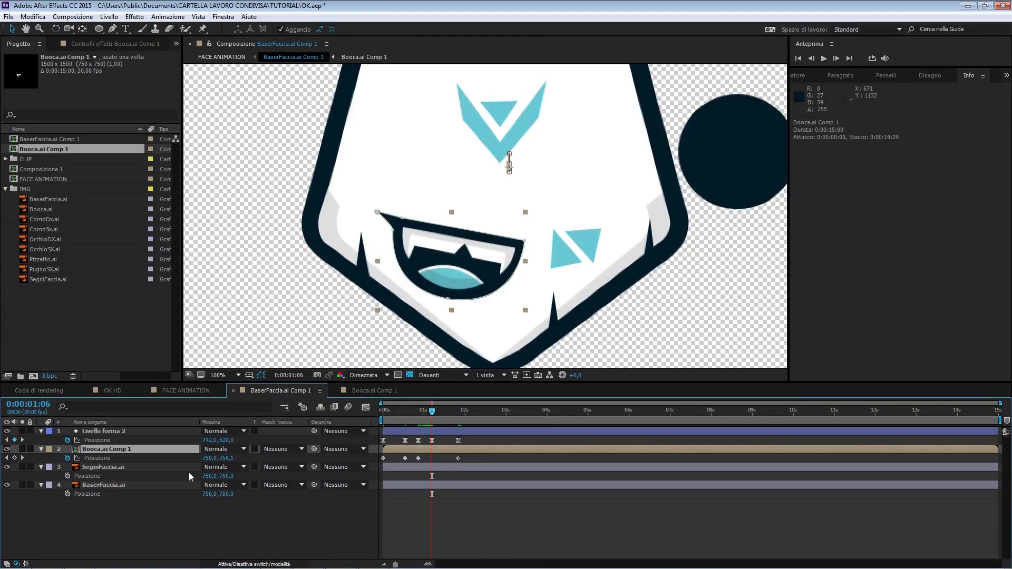
{"action": "left_click_drag", "start_coordinate": [228, 458], "coordinate": [217, 458]}
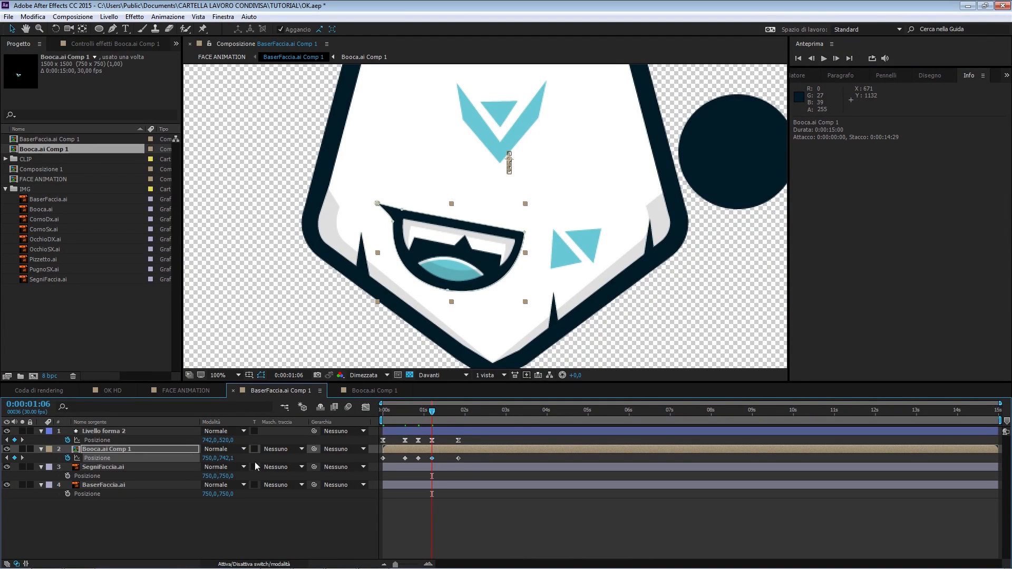
Step: Apply Easy Ease to all Position keyframes of the Booca.ai Comp 1 layer
{"action": "left_click_drag", "start_coordinate": [432, 412], "coordinate": [460, 417]}
{"action": "left_click_drag", "start_coordinate": [467, 457], "coordinate": [383, 466]}
{"action": "key", "text": "F9"}
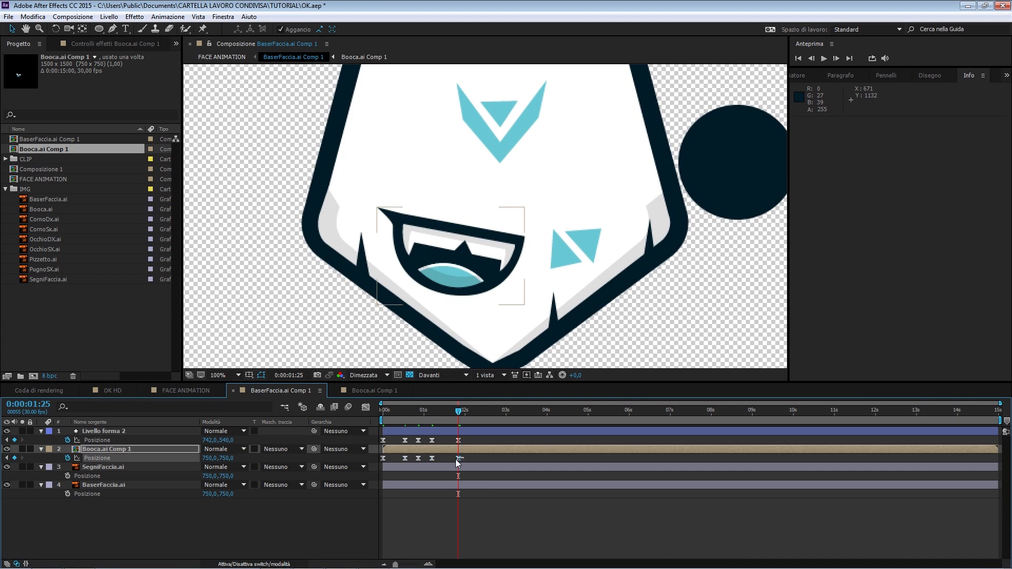
Step: Adjust the easing influence of the mouth's last and first Position keyframes in the speed graph
{"action": "left_click", "coordinate": [365, 407]}
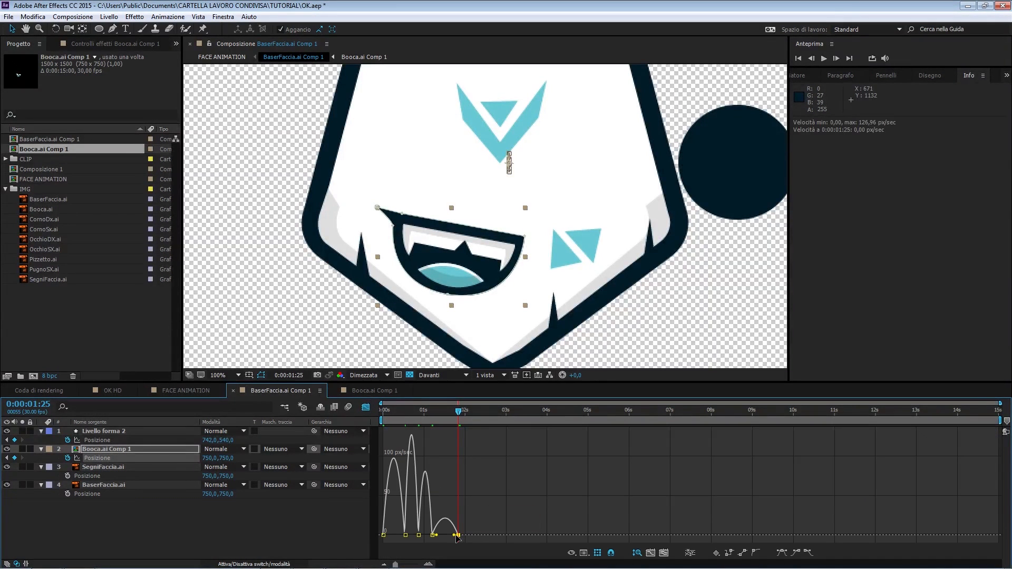
{"action": "left_click_drag", "start_coordinate": [456, 538], "coordinate": [452, 538]}
{"action": "left_click", "coordinate": [366, 407]}
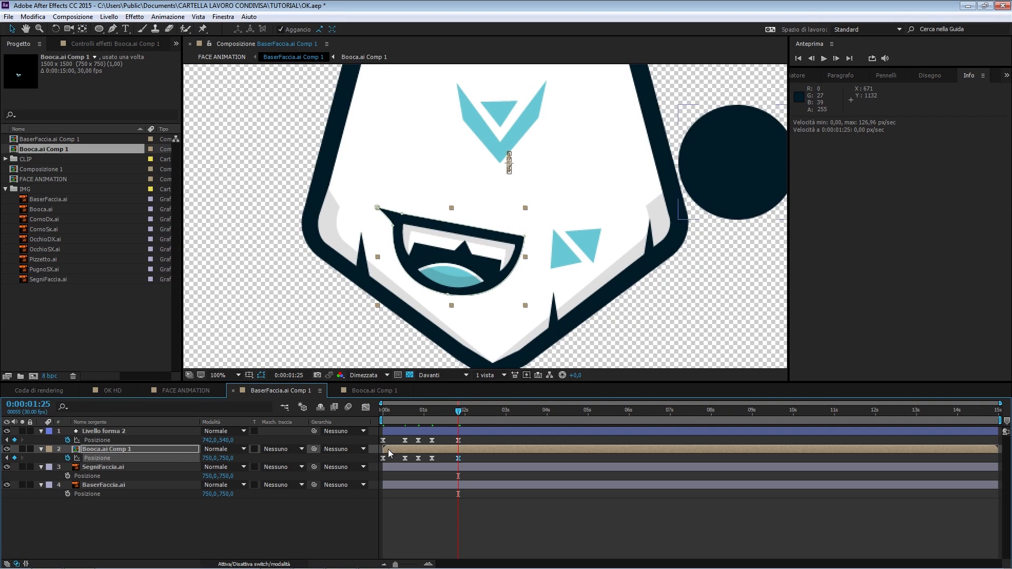
{"action": "left_click", "coordinate": [366, 407]}
{"action": "left_click_drag", "start_coordinate": [387, 535], "coordinate": [392, 539]}
{"action": "left_click", "coordinate": [366, 407]}
{"action": "left_click", "coordinate": [478, 436]}
Step: Preview the mouth's eased movement against the guide circle from the start of BaserFaccia.ai Comp 1
{"action": "left_click_drag", "start_coordinate": [458, 411], "coordinate": [363, 412]}
{"action": "key", "text": "space"}
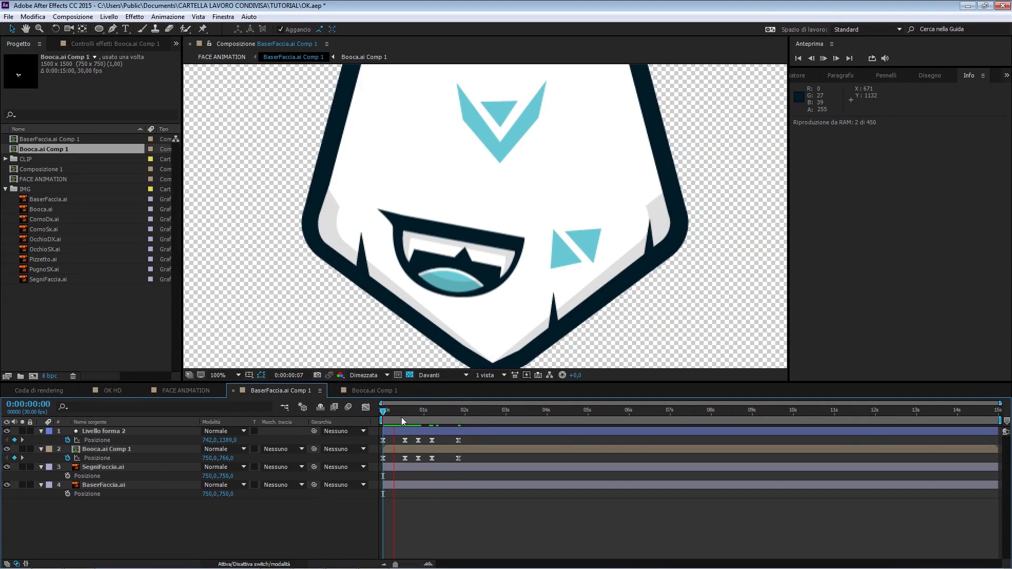
{"action": "key", "text": "space"}
{"action": "key", "text": "space"}
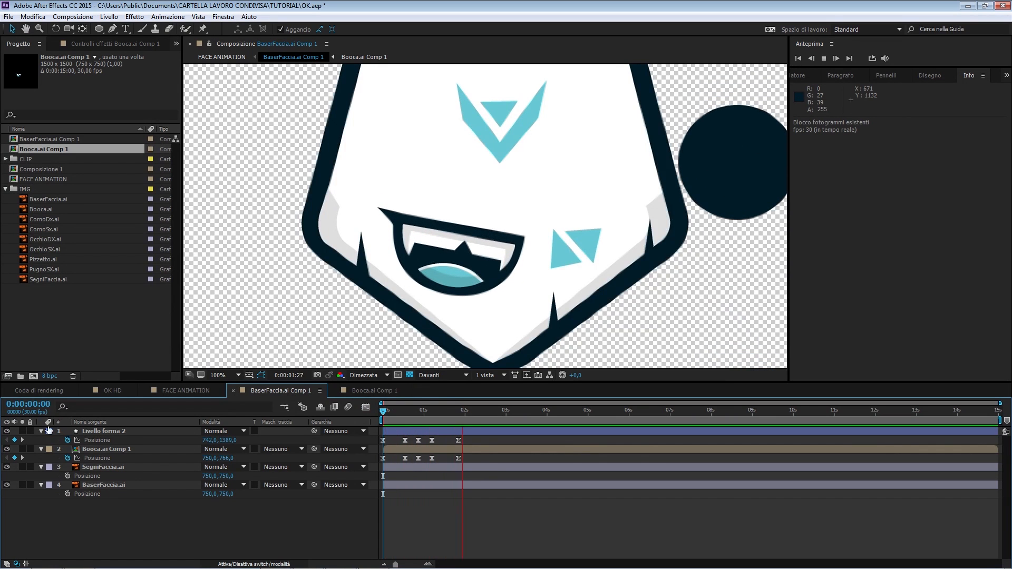
Step: Hide the Livello forma 2 guide circle and switch to the FACE ANIMATION composition
{"action": "left_click", "coordinate": [14, 431]}
{"action": "left_click", "coordinate": [8, 431]}
{"action": "left_click", "coordinate": [165, 548]}
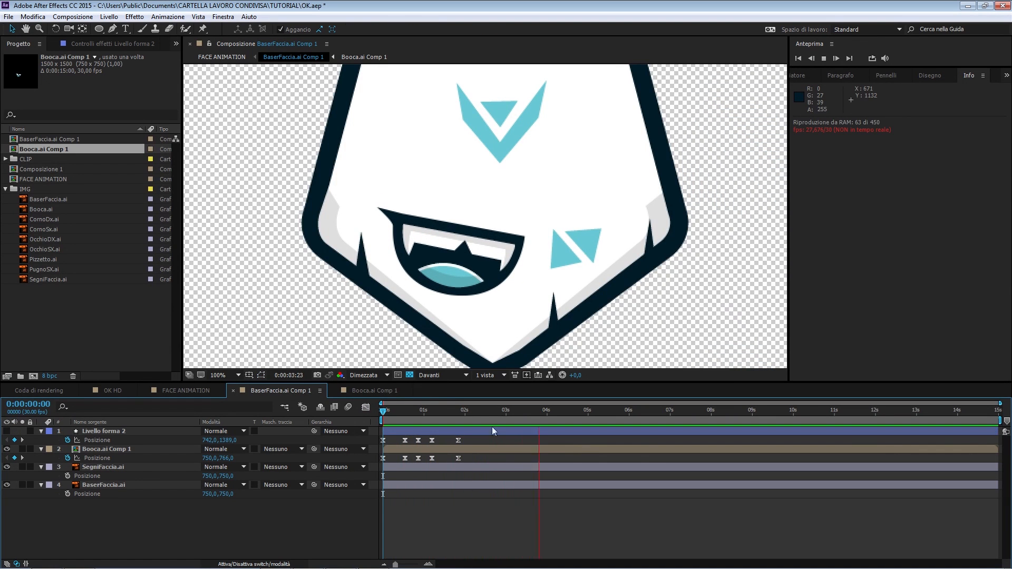
{"action": "left_click", "coordinate": [185, 391]}
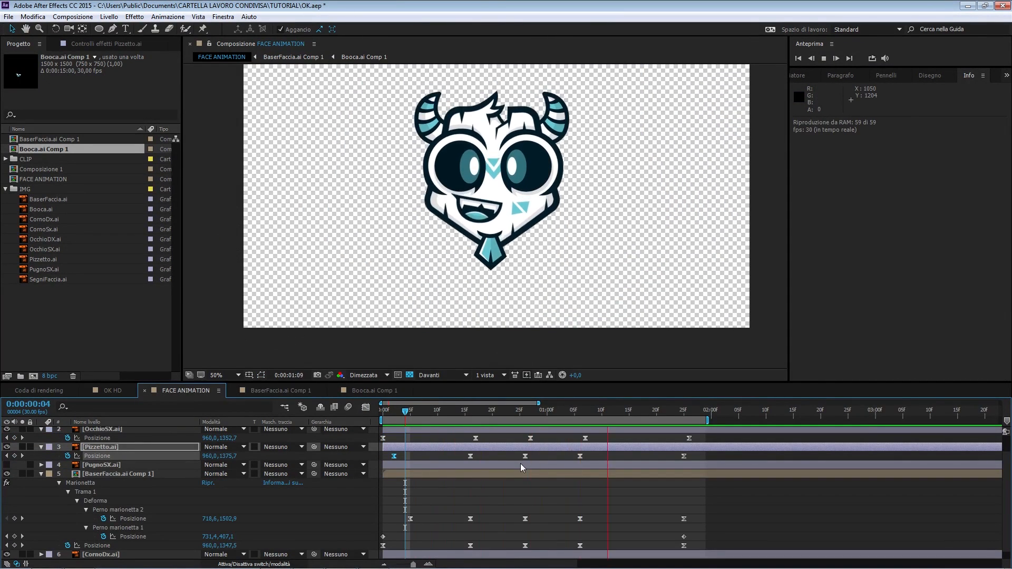
Step: Play back FACE ANIMATION and examine the mouth's motion together with the rest of the face
{"action": "scroll", "coordinate": [524, 235], "scroll_direction": "down", "scroll_amount": 1}
{"action": "scroll", "coordinate": [475, 272], "scroll_direction": "up", "scroll_amount": 1}
{"action": "key", "text": "space"}
{"action": "key", "text": "space"}
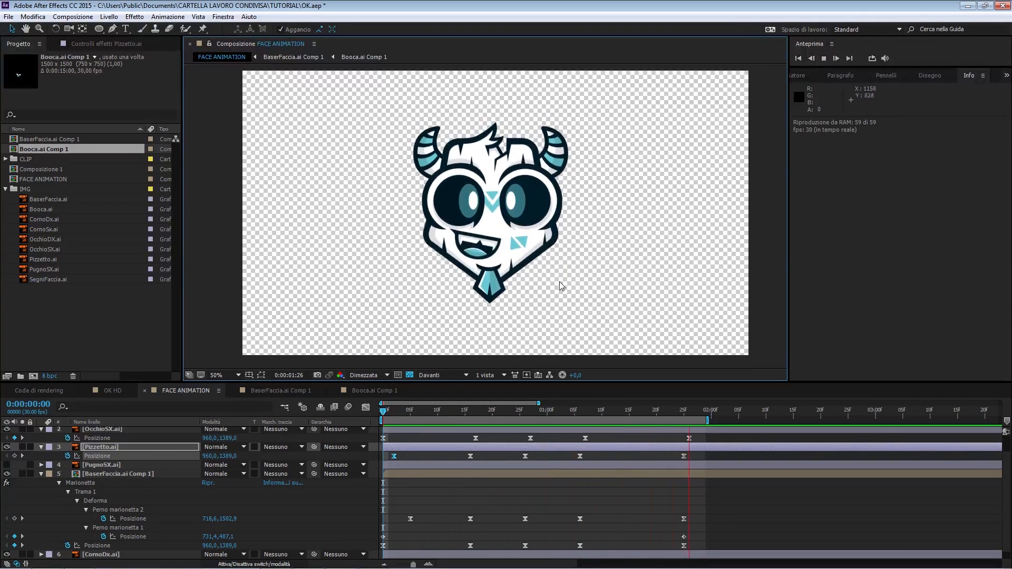
{"action": "scroll", "coordinate": [527, 290], "scroll_direction": "up", "scroll_amount": 2}
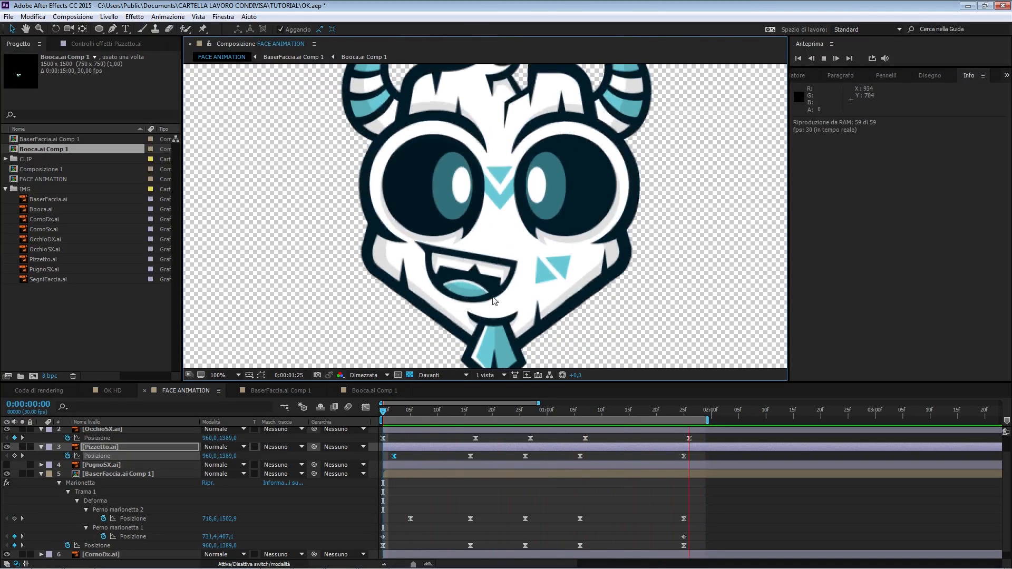
{"action": "scroll", "coordinate": [501, 287], "scroll_direction": "down", "scroll_amount": 1}
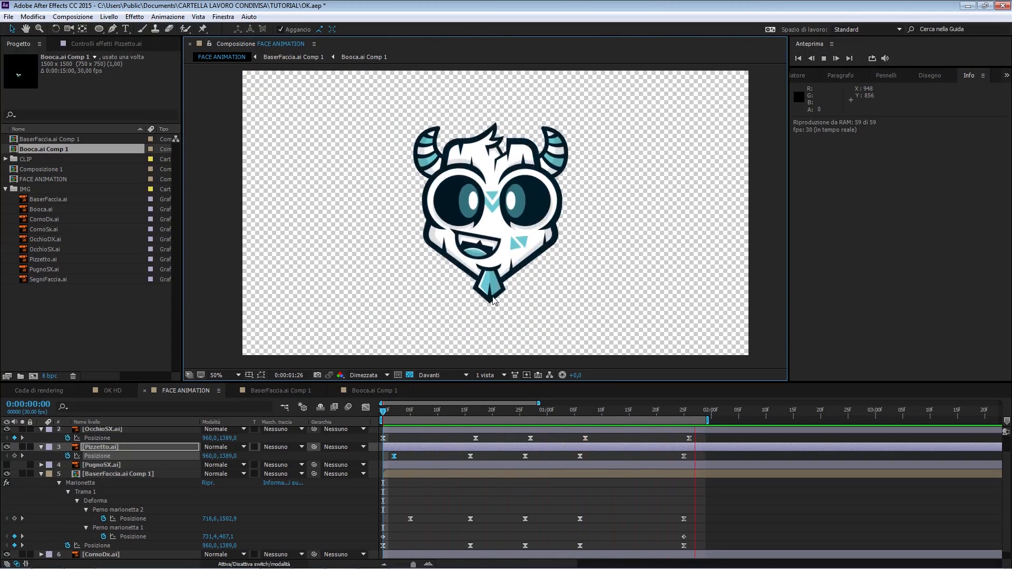
{"action": "scroll", "coordinate": [506, 283], "scroll_direction": "down", "scroll_amount": 1}
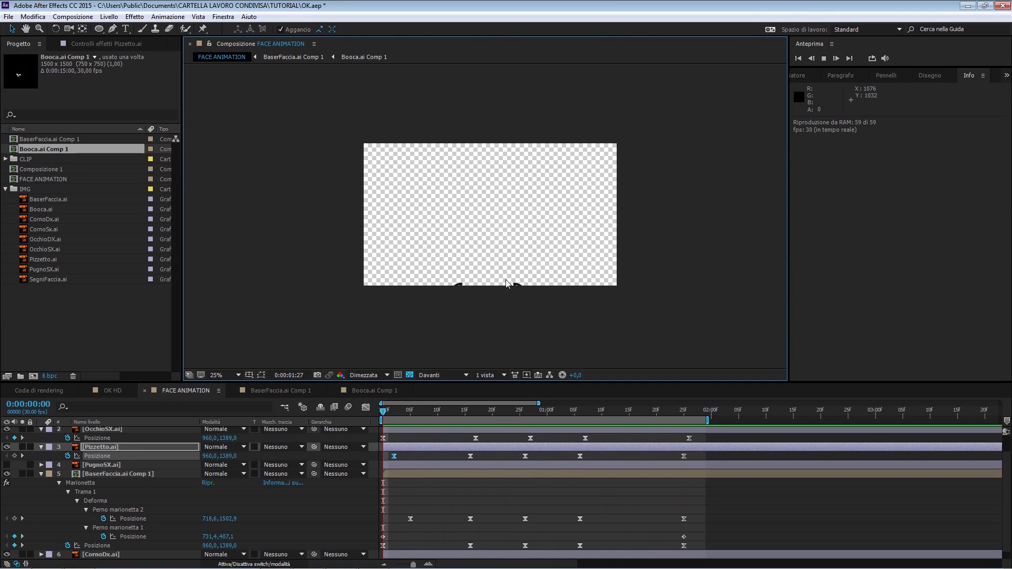
{"action": "key", "text": "space"}
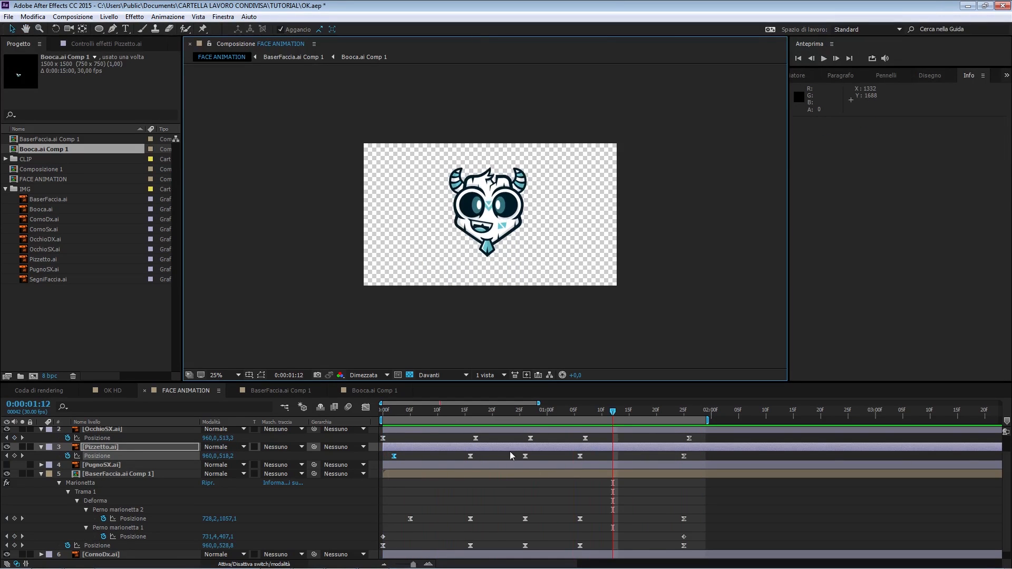
Step: Show the Position keyframes of the CornoDx.ai and CornoSx.ai horn layers and shift both layers one frame later
{"action": "scroll", "coordinate": [233, 458], "scroll_direction": "down", "scroll_amount": 1}
{"action": "left_click", "coordinate": [138, 546]}
{"action": "left_click", "coordinate": [138, 556], "text": "shift"}
{"action": "key", "text": "p"}
{"action": "scroll", "coordinate": [453, 488], "scroll_direction": "down", "scroll_amount": 1}
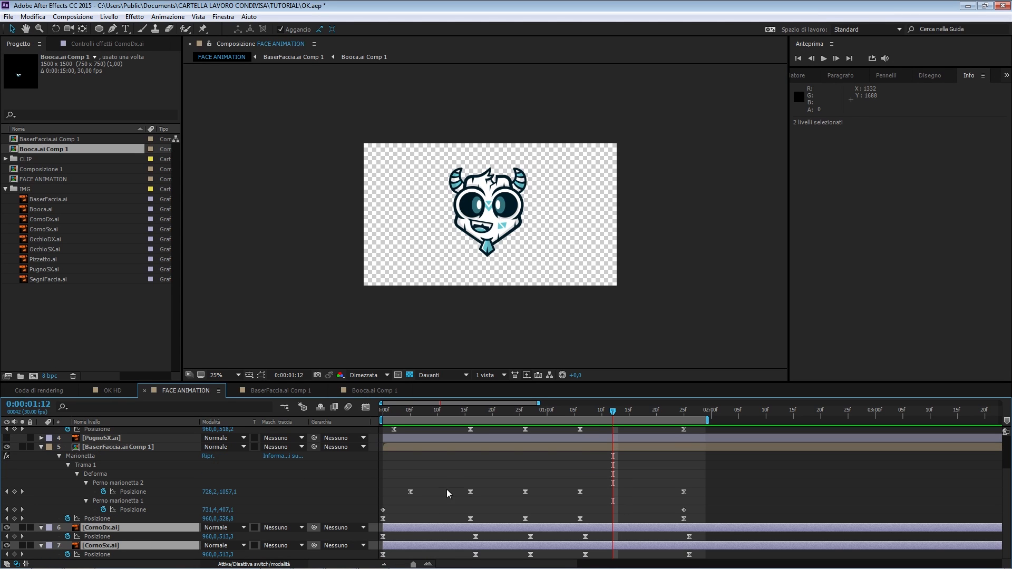
{"action": "left_click_drag", "start_coordinate": [412, 530], "coordinate": [416, 530]}
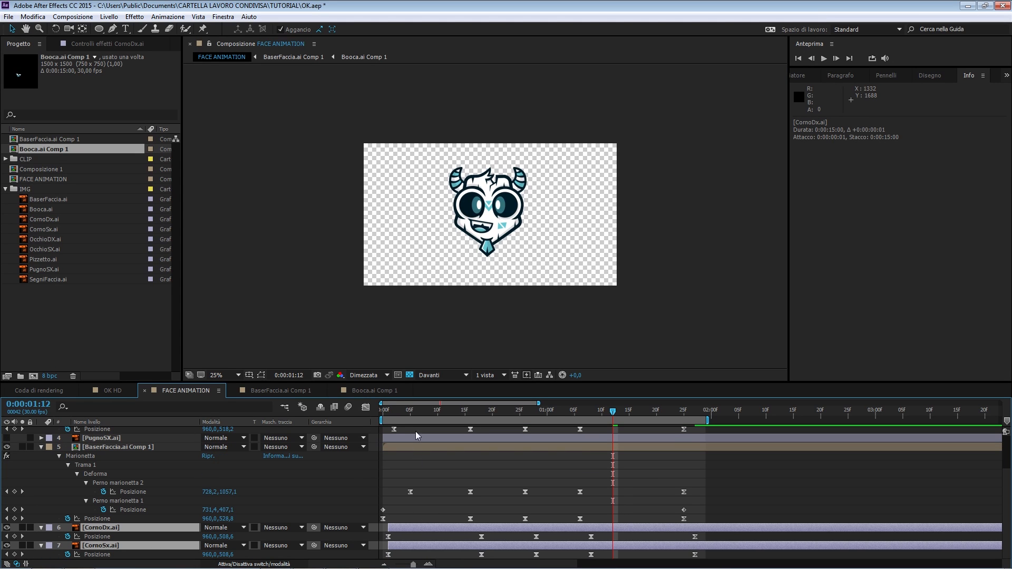
Step: Review the delayed horn movement from the start of FACE ANIMATION
{"action": "left_click", "coordinate": [382, 416]}
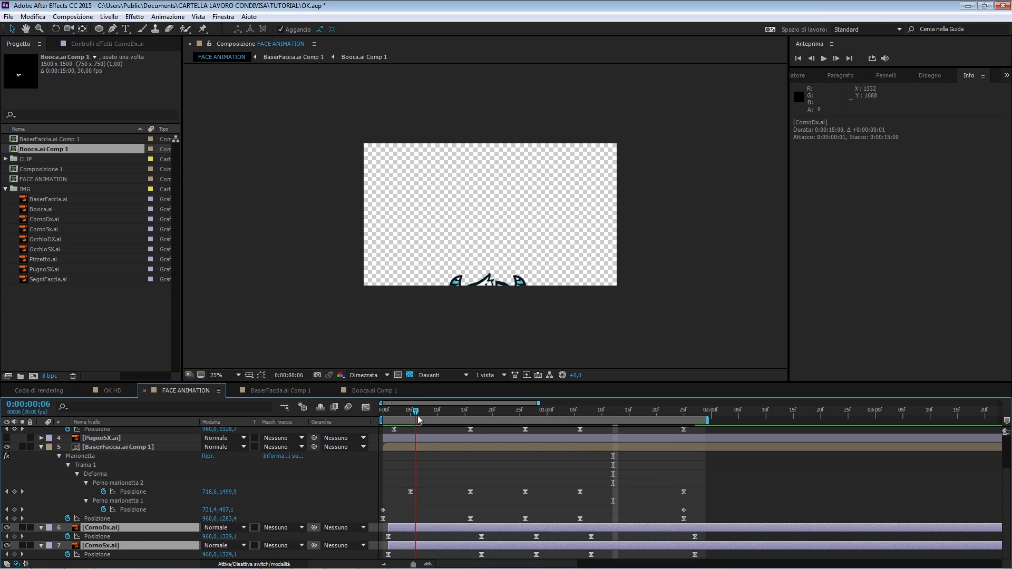
{"action": "left_click_drag", "start_coordinate": [419, 419], "coordinate": [615, 416]}
{"action": "key", "text": "space"}
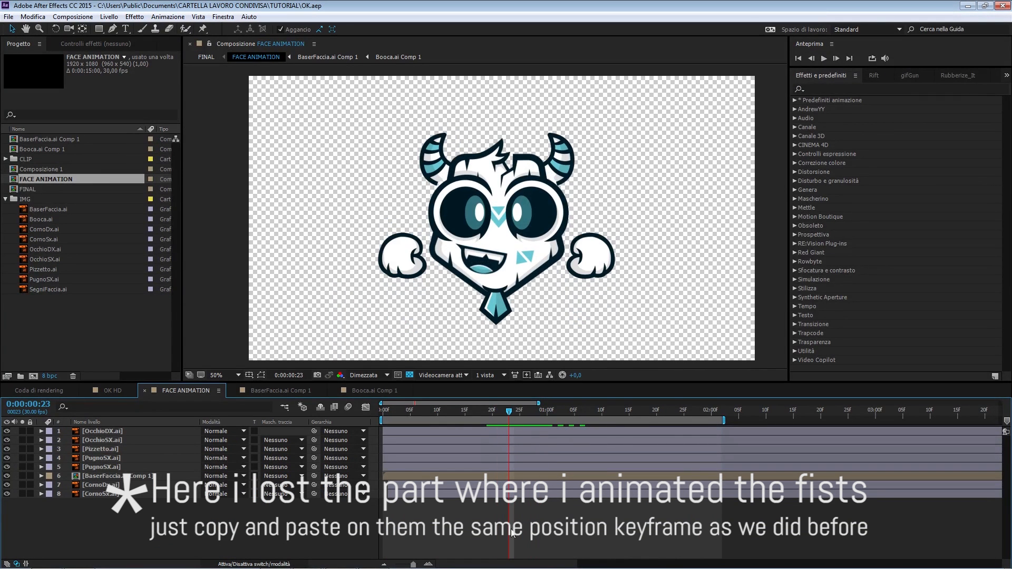
Step: Check the animation in the OK HD composition and return to FACE ANIMATION
{"action": "left_click", "coordinate": [109, 391]}
{"action": "mouse_move", "coordinate": [597, 410]}
{"action": "left_mouse_down"}
{"action": "mouse_move", "coordinate": [540, 411]}
{"action": "mouse_move", "coordinate": [609, 411]}
{"action": "mouse_move", "coordinate": [537, 410]}
{"action": "mouse_move", "coordinate": [602, 406]}
{"action": "mouse_move", "coordinate": [570, 421]}
{"action": "mouse_move", "coordinate": [602, 412]}
{"action": "mouse_move", "coordinate": [592, 416]}
{"action": "mouse_move", "coordinate": [599, 423]}
{"action": "left_mouse_up"}
{"action": "left_click", "coordinate": [184, 391]}
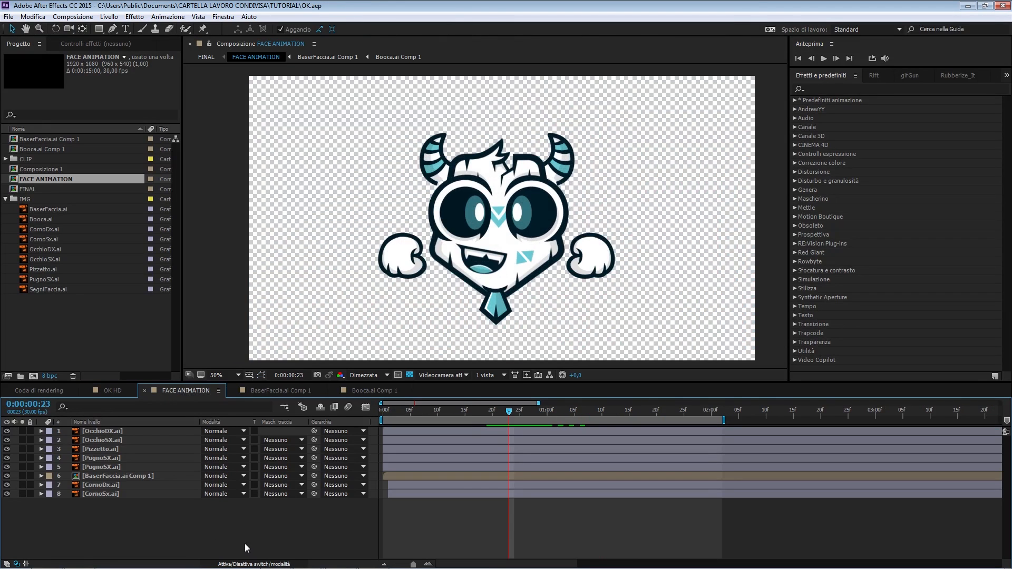
Step: Create a 1920 x 1080, 30 fps, 15-second composition named FINAL and place the FACE ANIMATION composition in it
{"action": "left_click", "coordinate": [72, 17]}
{"action": "left_click", "coordinate": [88, 26]}
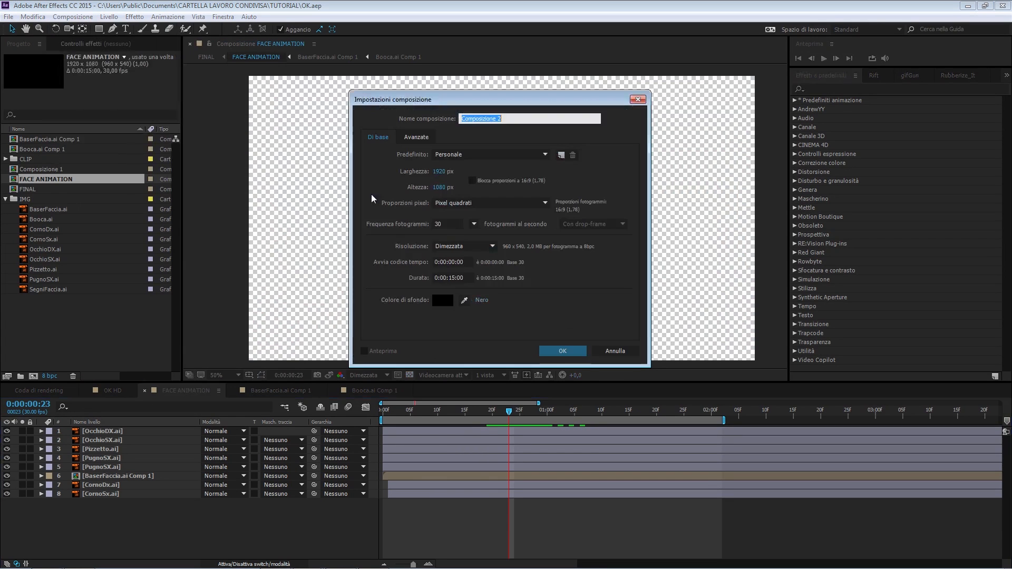
{"action": "type", "text": "FINAL"}
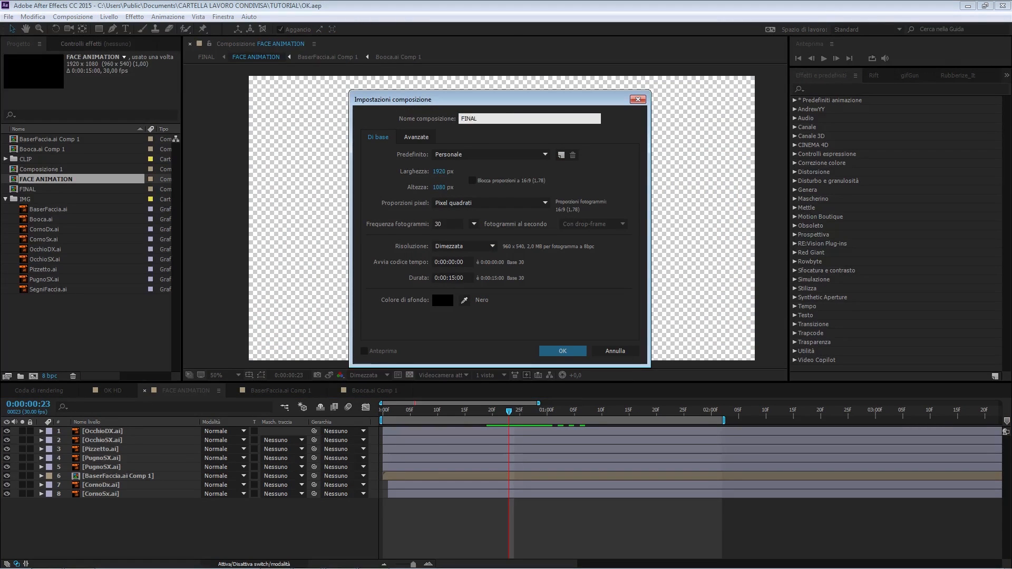
{"action": "key", "text": "Return"}
{"action": "left_click_drag", "start_coordinate": [440, 390], "coordinate": [161, 437]}
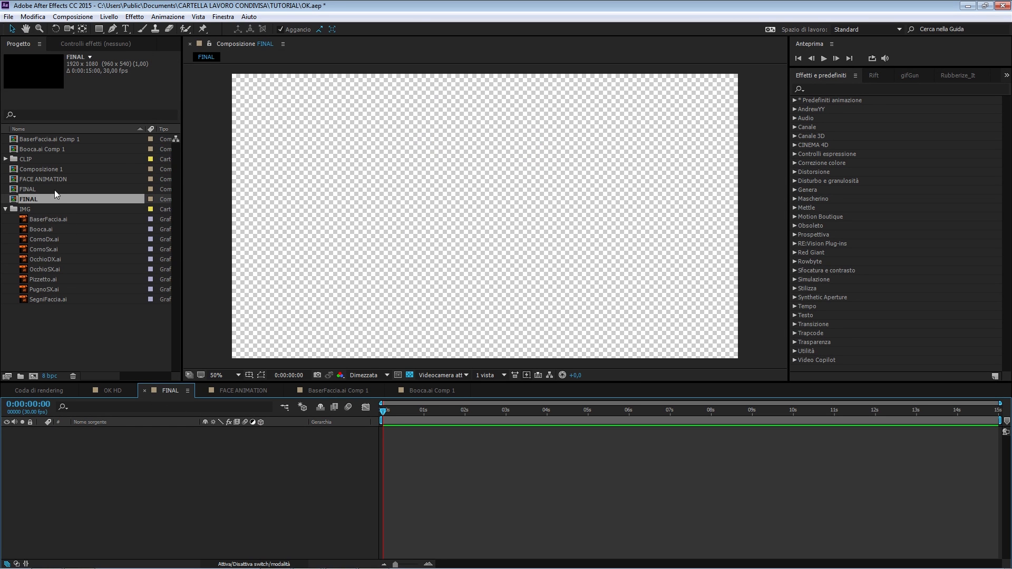
{"action": "left_click", "coordinate": [68, 181]}
{"action": "left_click_drag", "start_coordinate": [138, 400], "coordinate": [270, 514]}
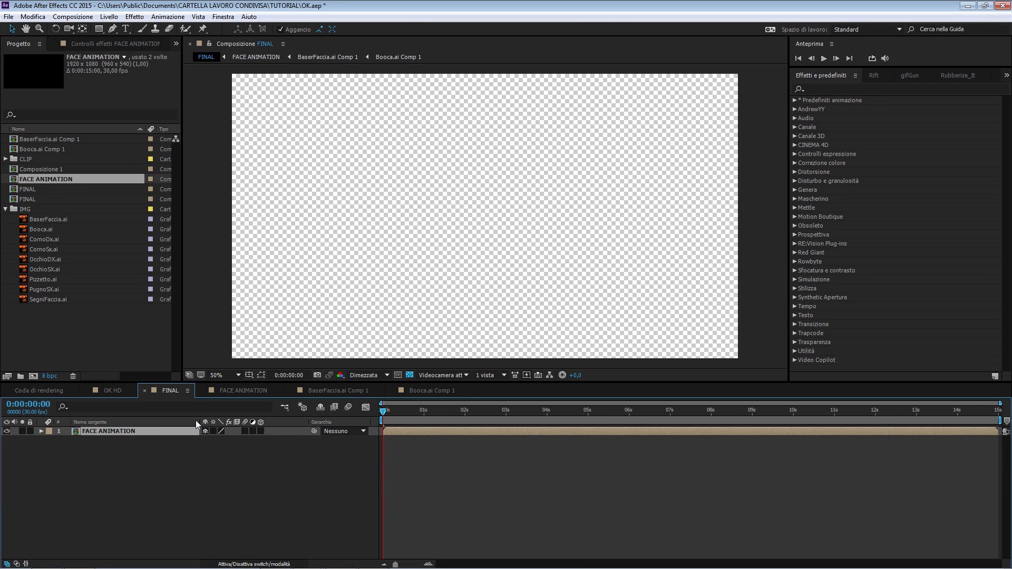
Step: Move both PugnoSX.ai fist layers out of FACE ANIMATION into the FINAL composition
{"action": "left_click", "coordinate": [238, 391]}
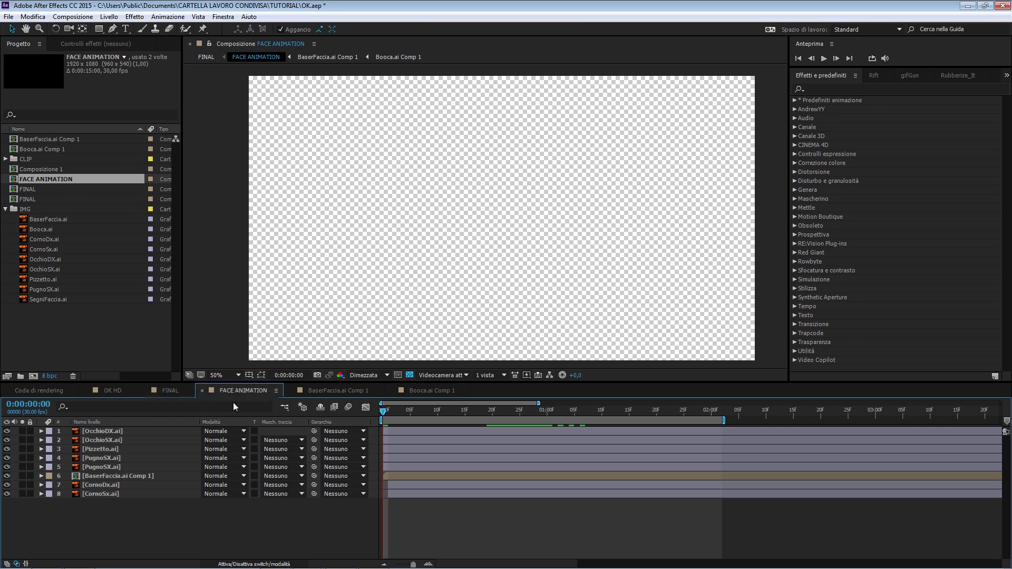
{"action": "left_click", "coordinate": [127, 457]}
{"action": "left_click", "coordinate": [132, 466], "text": "shift"}
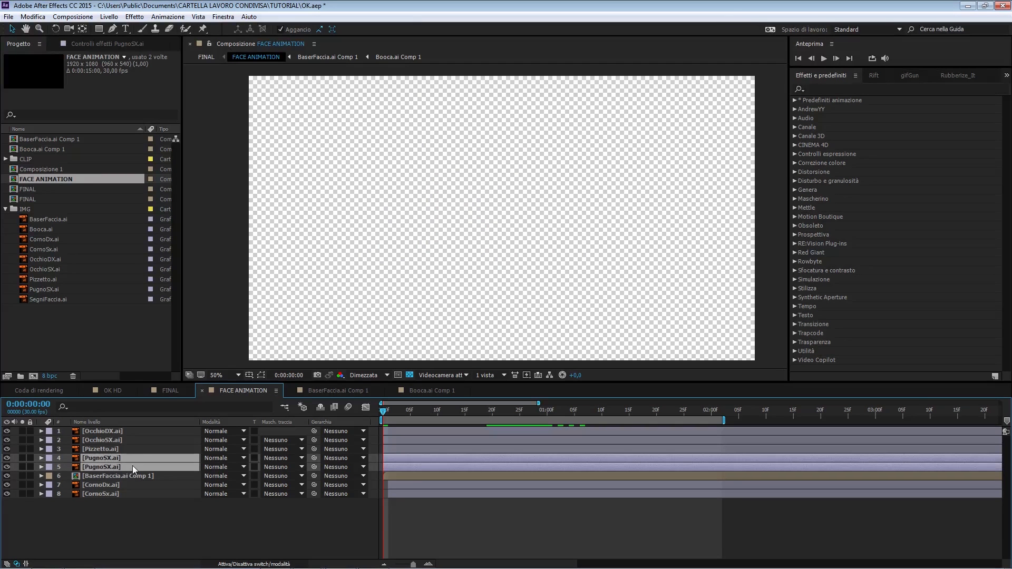
{"action": "key", "text": "Delete"}
{"action": "left_click", "coordinate": [174, 391]}
{"action": "key", "text": "ctrl+v"}
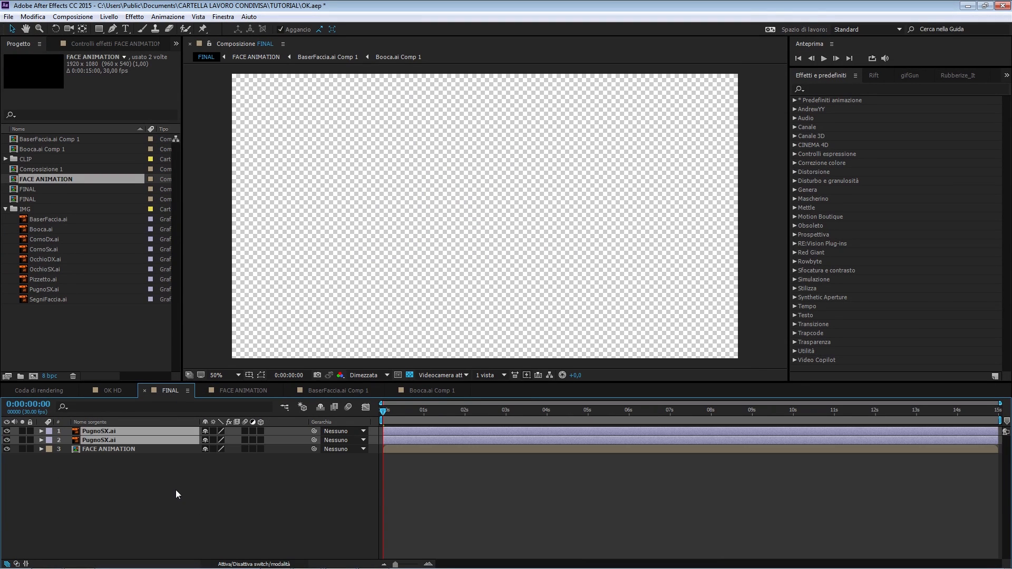
Step: Check the two fist layers in FINAL and review the combined face and fists up to 0:00:01:24
{"action": "left_click", "coordinate": [176, 489]}
{"action": "left_click", "coordinate": [160, 432]}
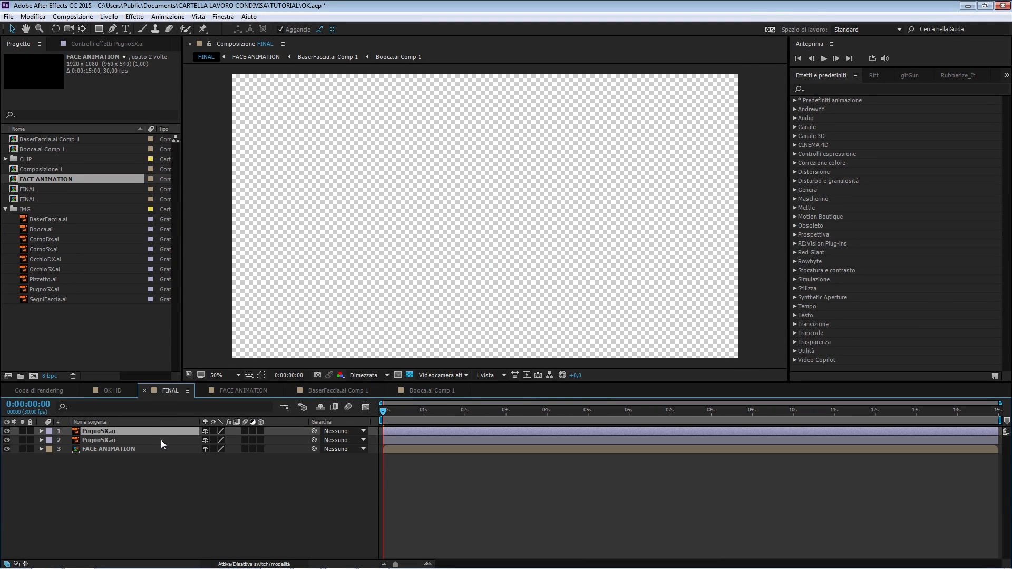
{"action": "left_click", "coordinate": [161, 439], "text": "shift"}
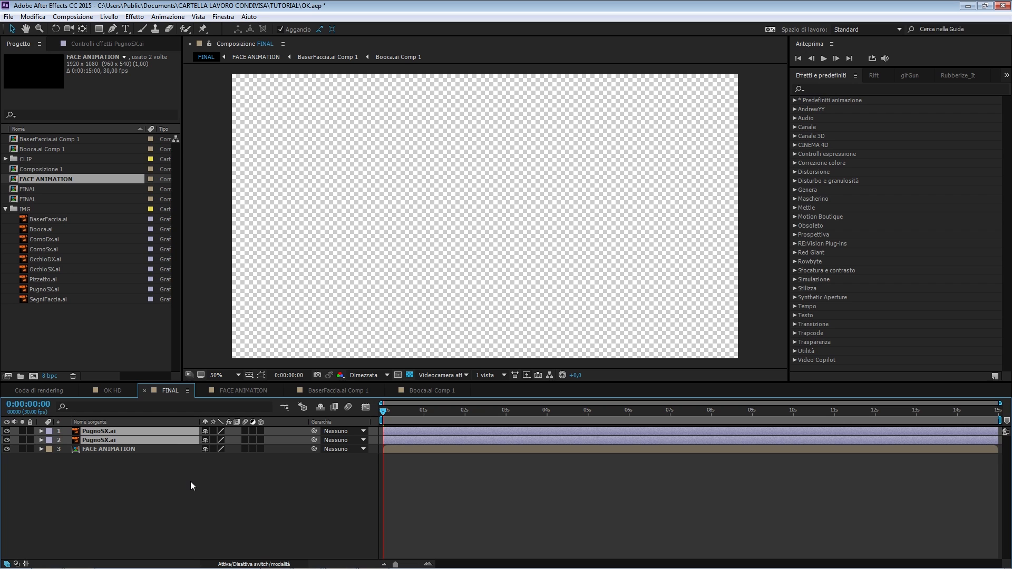
{"action": "left_click", "coordinate": [156, 432]}
{"action": "left_click", "coordinate": [159, 440]}
{"action": "left_click", "coordinate": [161, 432]}
{"action": "left_click", "coordinate": [274, 472]}
{"action": "left_click_drag", "start_coordinate": [445, 413], "coordinate": [457, 422]}
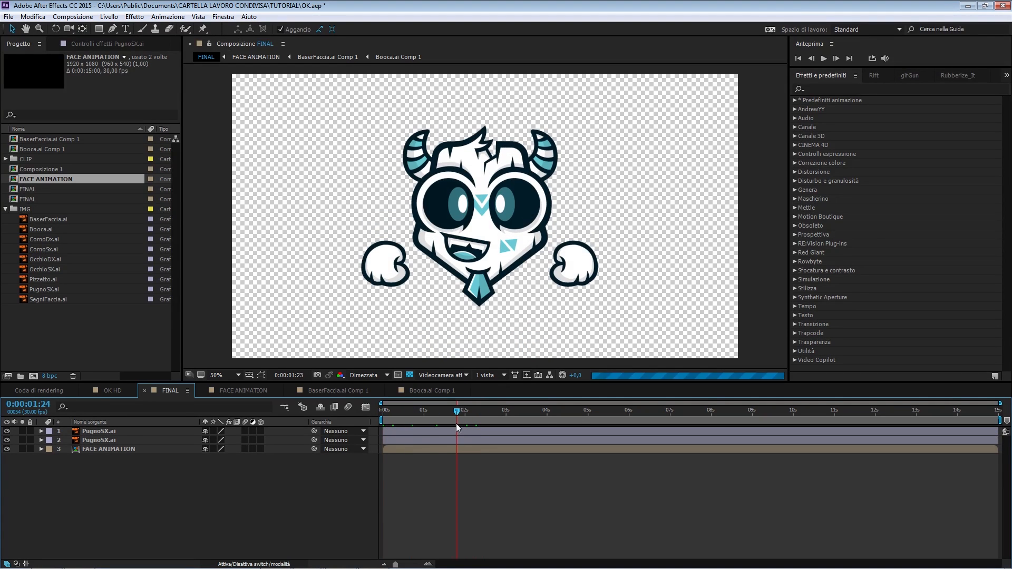
Step: Add a two-node camera named Videocamera 1 with the 28 mm preset to FINAL
{"action": "right_click", "coordinate": [331, 488]}
{"action": "mouse_move", "coordinate": [407, 386]}
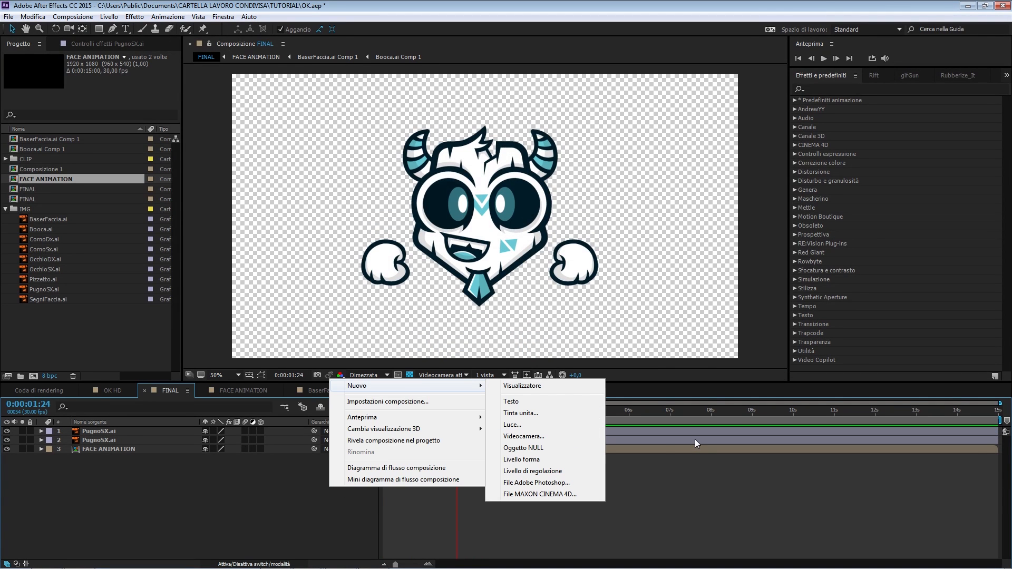
{"action": "left_click", "coordinate": [576, 436]}
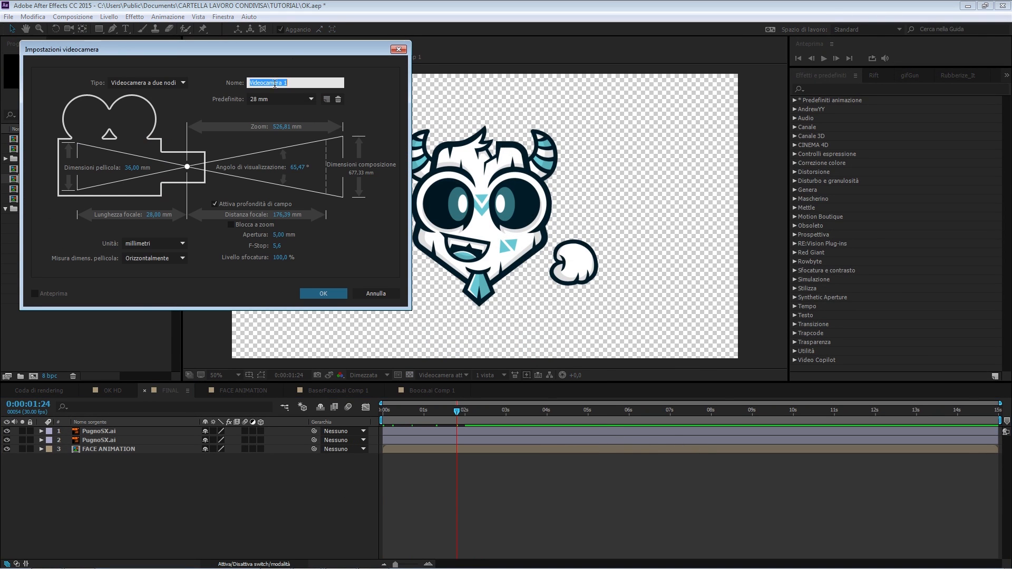
{"action": "left_click_drag", "start_coordinate": [293, 53], "coordinate": [316, 62]}
{"action": "left_click", "coordinate": [356, 304]}
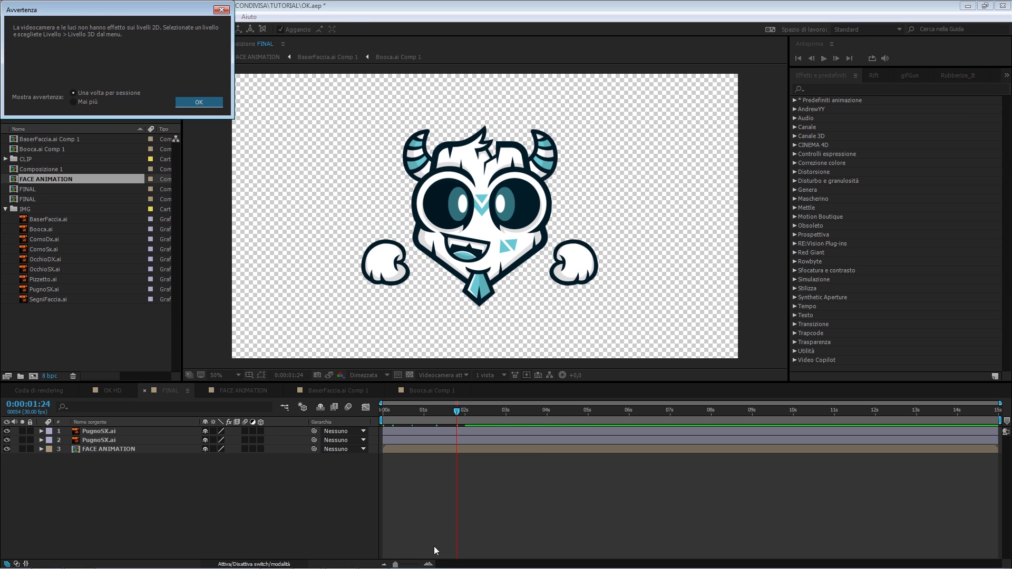
{"action": "key", "text": "Return"}
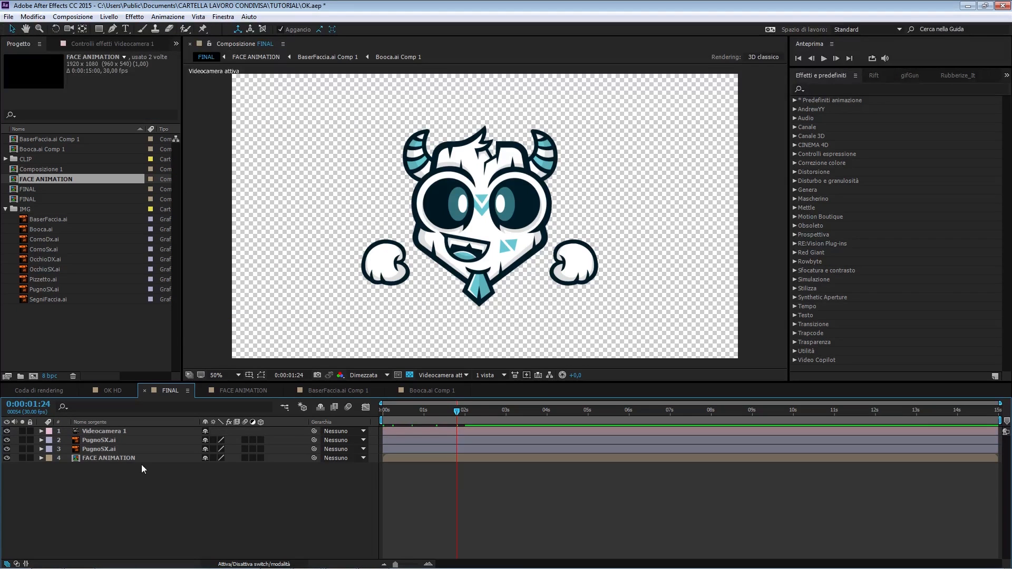
Step: Turn the FACE ANIMATION layer in FINAL into a 3D layer
{"action": "left_click", "coordinate": [110, 458]}
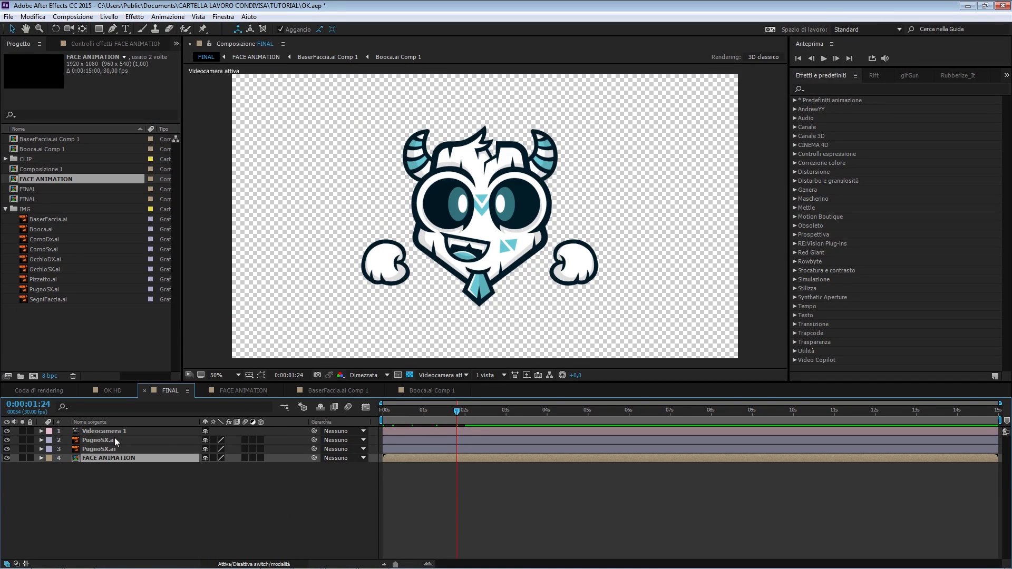
{"action": "left_click", "coordinate": [263, 458]}
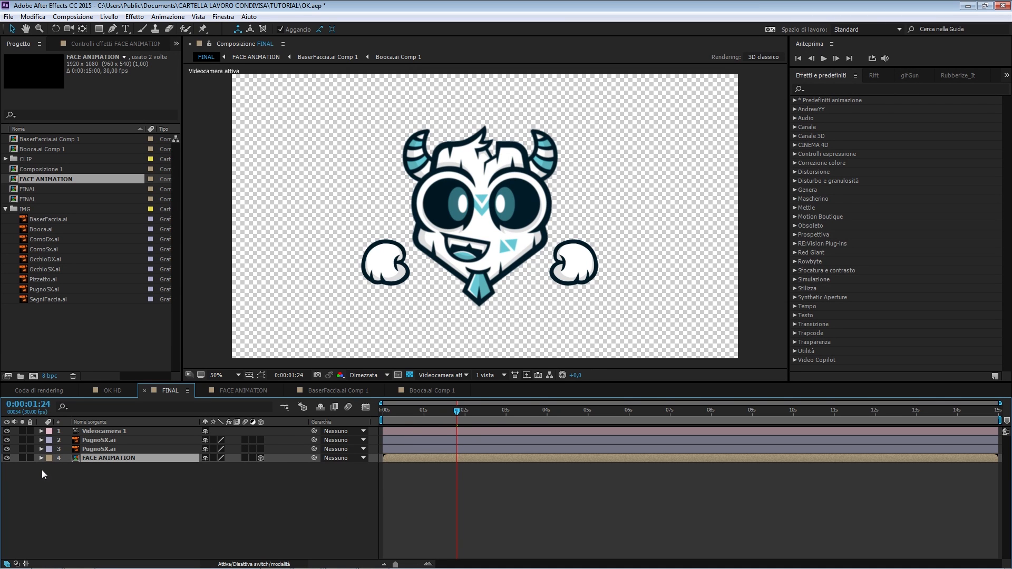
{"action": "left_click", "coordinate": [294, 510]}
Step: Inspect the face's sharpness at 0:00:02:05 and turn off depth of field in Videocamera 1's camera options
{"action": "mouse_move", "coordinate": [456, 411]}
{"action": "left_mouse_down"}
{"action": "mouse_move", "coordinate": [448, 411]}
{"action": "mouse_move", "coordinate": [472, 413]}
{"action": "left_mouse_up"}
{"action": "scroll", "coordinate": [507, 293], "scroll_direction": "up", "scroll_amount": 2}
{"action": "scroll", "coordinate": [507, 296], "scroll_direction": "down", "scroll_amount": 2}
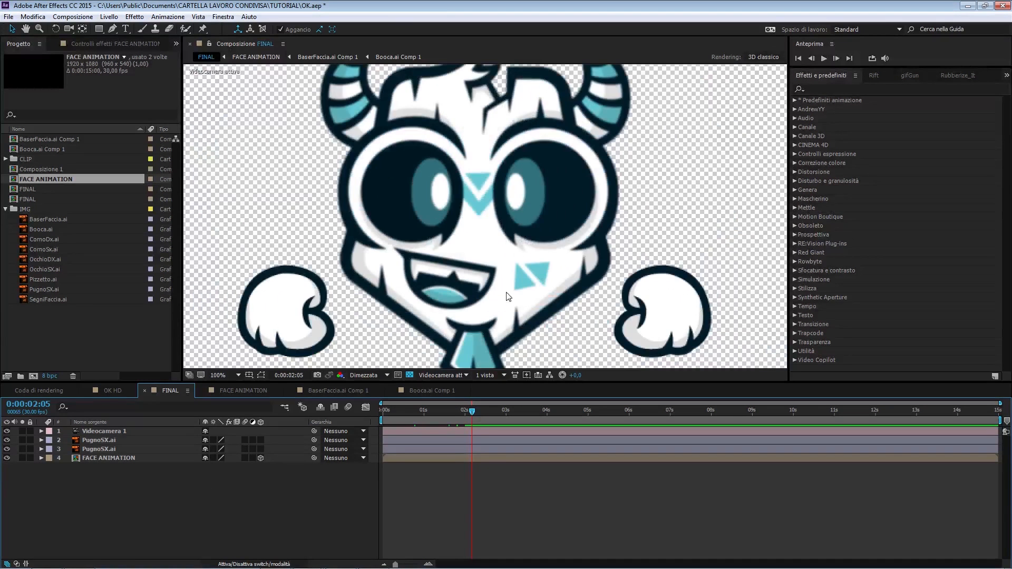
{"action": "scroll", "coordinate": [410, 281], "scroll_direction": "up", "scroll_amount": 2}
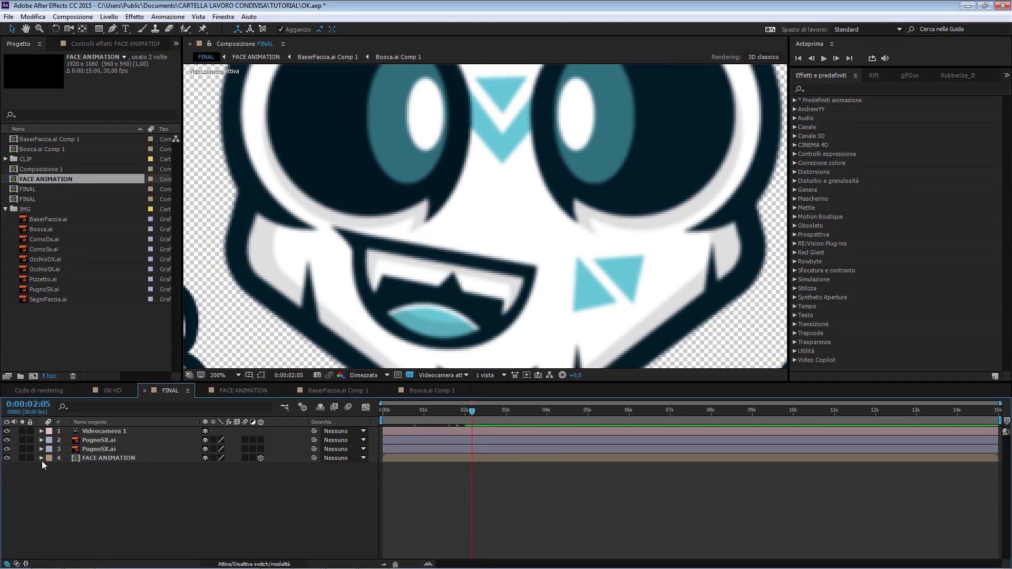
{"action": "left_click", "coordinate": [41, 431]}
{"action": "left_click", "coordinate": [50, 439]}
{"action": "left_click", "coordinate": [50, 439]}
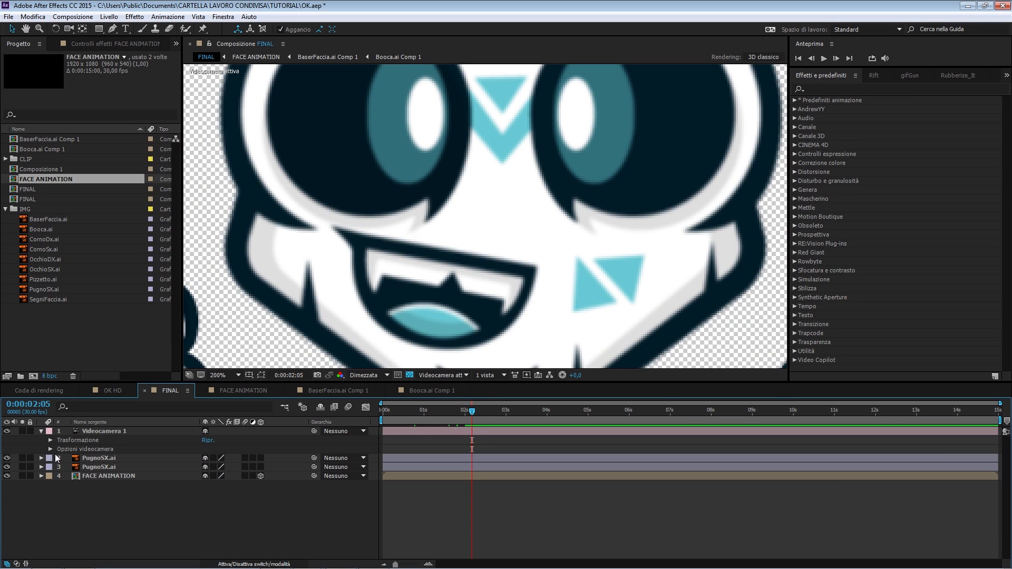
{"action": "left_click", "coordinate": [50, 449]}
{"action": "left_click", "coordinate": [213, 457]}
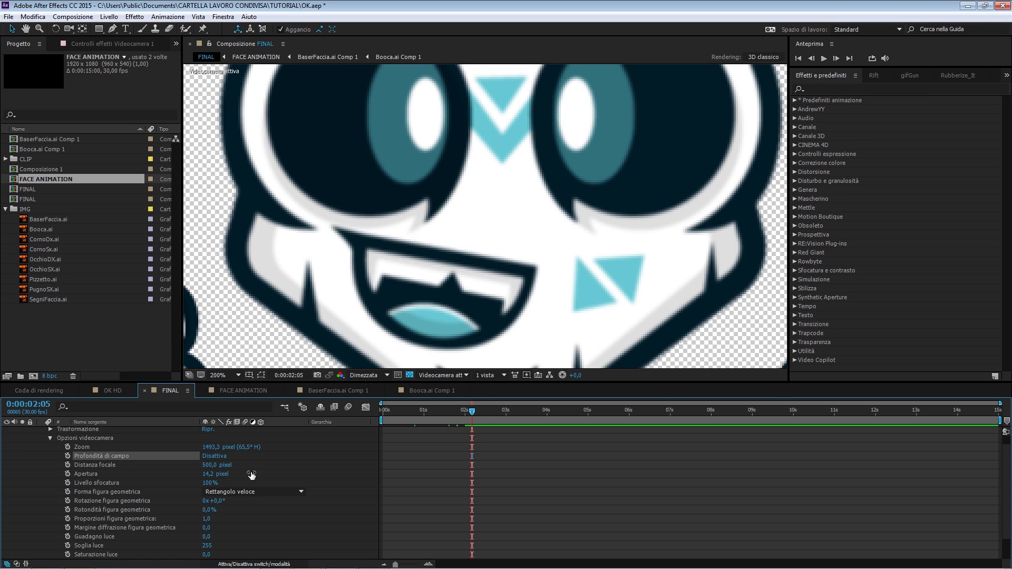
{"action": "scroll", "coordinate": [121, 457], "scroll_direction": "up", "scroll_amount": 1}
{"action": "left_click", "coordinate": [50, 449]}
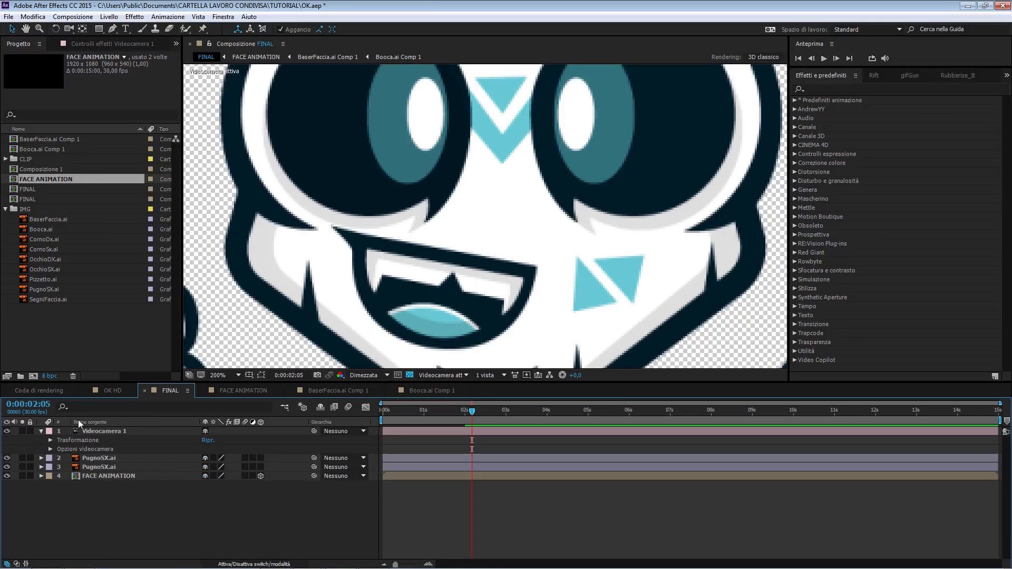
{"action": "left_click", "coordinate": [41, 431]}
{"action": "scroll", "coordinate": [440, 287], "scroll_direction": "down", "scroll_amount": 4}
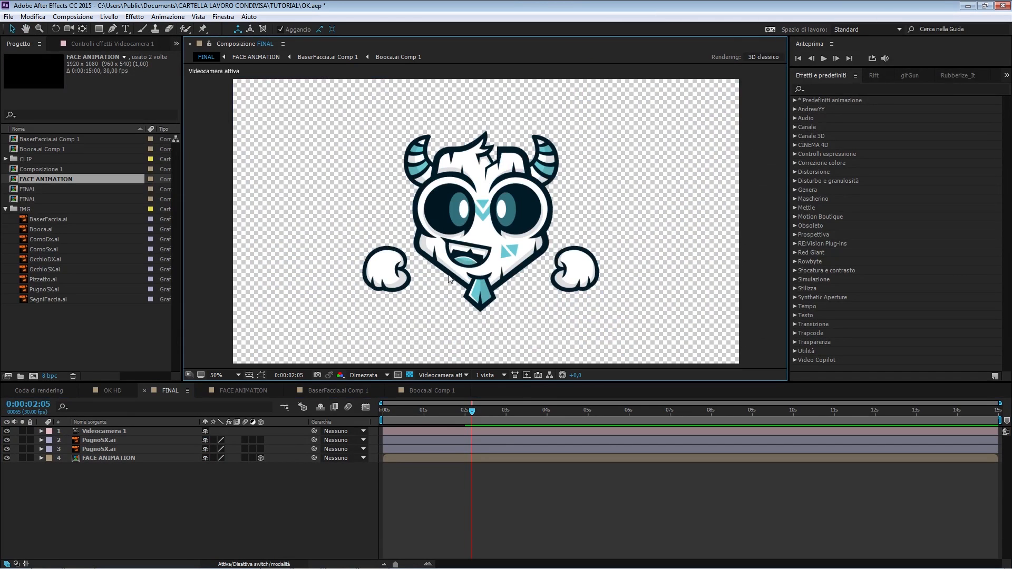
Step: Start keyframing Videocamera 1's point of interest and position at 0:00:02:00
{"action": "left_click_drag", "start_coordinate": [441, 286], "coordinate": [440, 275]}
{"action": "left_click_drag", "start_coordinate": [463, 410], "coordinate": [390, 410]}
{"action": "left_click", "coordinate": [68, 29]}
{"action": "left_click_drag", "start_coordinate": [389, 416], "coordinate": [491, 422]}
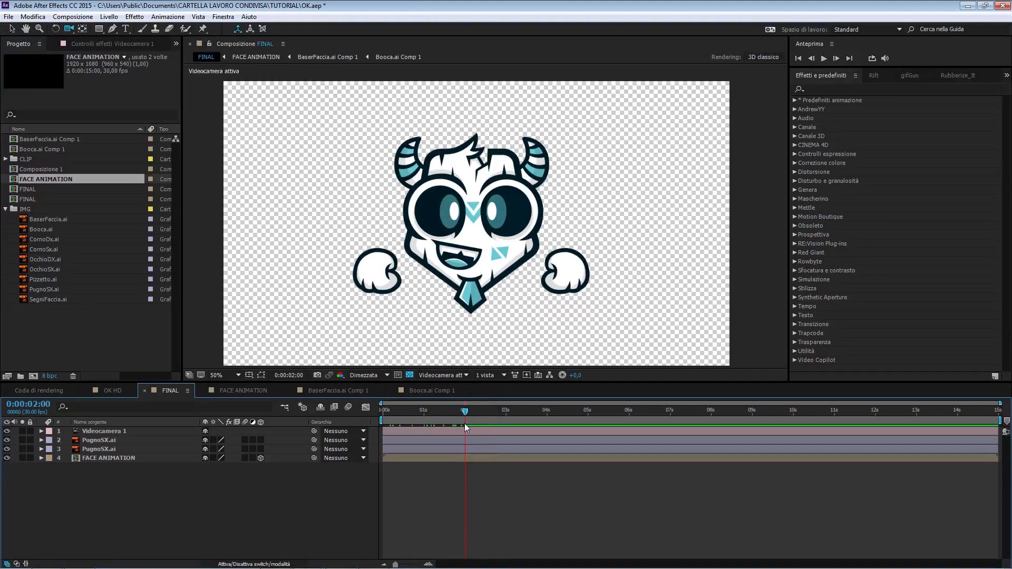
{"action": "mouse_move", "coordinate": [467, 430]}
{"action": "left_mouse_down"}
{"action": "mouse_move", "coordinate": [490, 428]}
{"action": "mouse_move", "coordinate": [425, 431]}
{"action": "mouse_move", "coordinate": [464, 430]}
{"action": "left_mouse_up"}
{"action": "left_click", "coordinate": [88, 433]}
{"action": "left_click", "coordinate": [41, 431]}
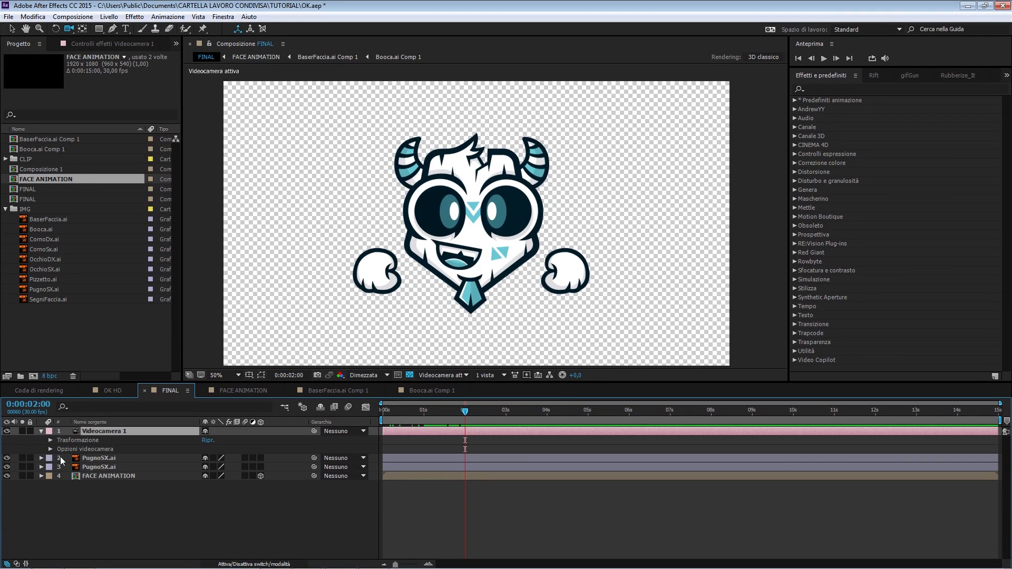
{"action": "left_click", "coordinate": [50, 441]}
{"action": "left_click", "coordinate": [68, 449]}
{"action": "left_click", "coordinate": [67, 457]}
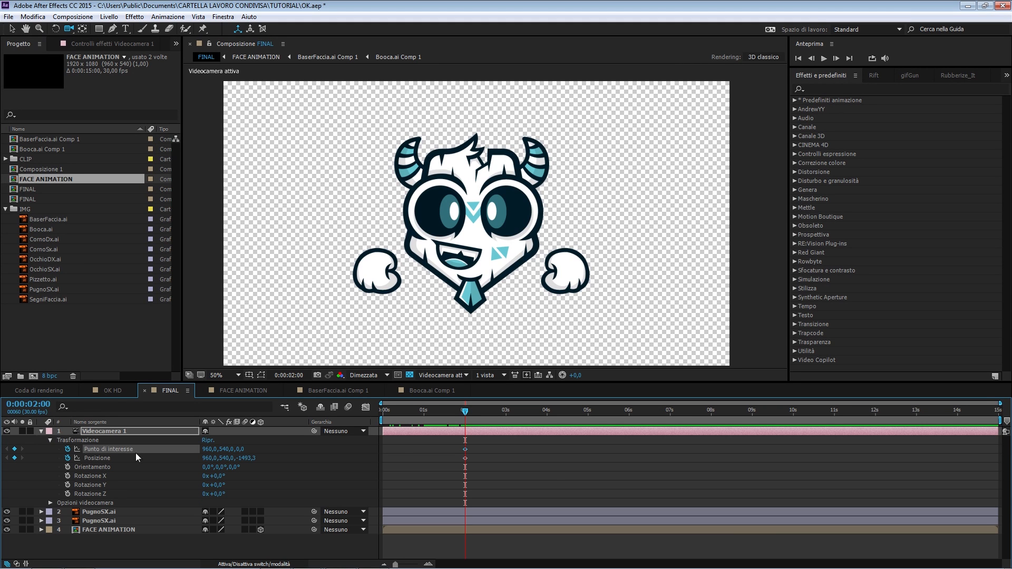
Step: At 0:00:02:15, orbit Videocamera 1 to view the face from below at an angle, keyframing position at about 622.5, 1311.1, -1574.3
{"action": "left_click", "coordinate": [511, 462]}
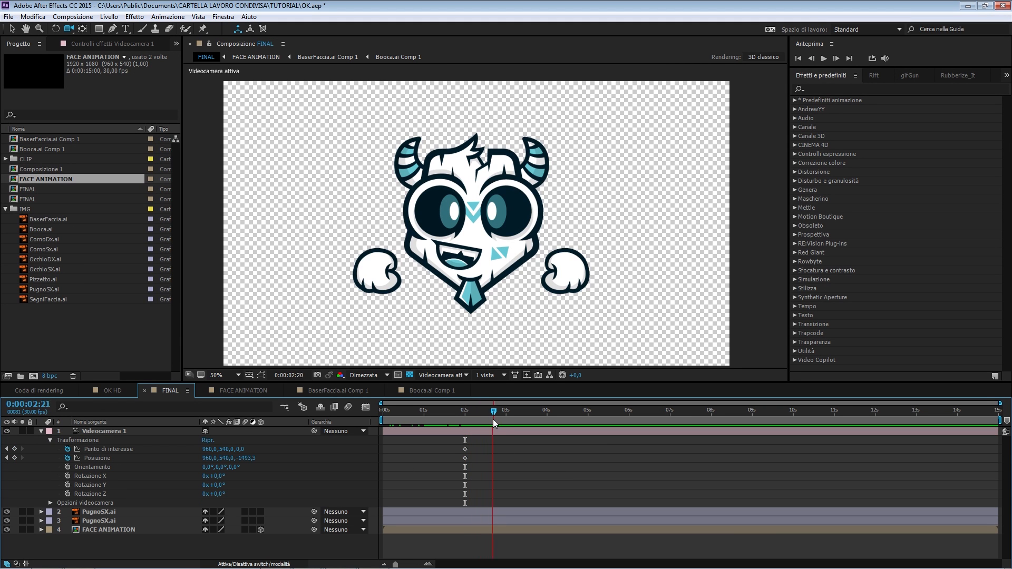
{"action": "left_click_drag", "start_coordinate": [505, 426], "coordinate": [484, 418]}
{"action": "left_click_drag", "start_coordinate": [517, 229], "coordinate": [474, 201]}
{"action": "mouse_move", "coordinate": [485, 414]}
{"action": "left_mouse_down"}
{"action": "mouse_move", "coordinate": [464, 418]}
{"action": "mouse_move", "coordinate": [485, 415]}
{"action": "left_mouse_up"}
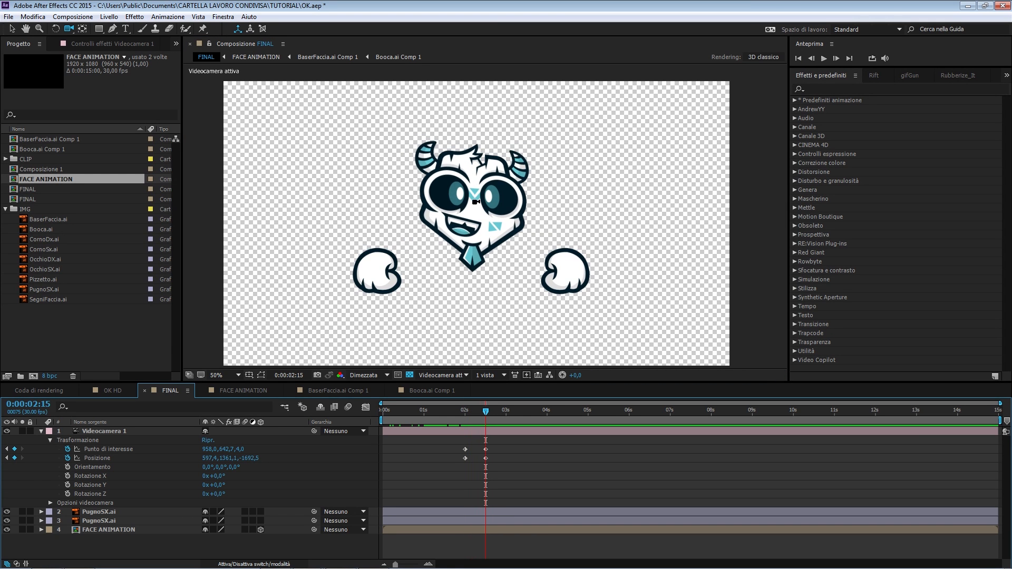
{"action": "left_click_drag", "start_coordinate": [475, 202], "coordinate": [477, 190]}
Step: Copy the camera's 0:00:02:00 point of interest and position keyframes to 0:00:03:00 and preview the move
{"action": "mouse_move", "coordinate": [485, 415]}
{"action": "left_mouse_down"}
{"action": "mouse_move", "coordinate": [469, 416]}
{"action": "mouse_move", "coordinate": [484, 417]}
{"action": "left_mouse_up"}
{"action": "left_click_drag", "start_coordinate": [466, 453], "coordinate": [460, 469]}
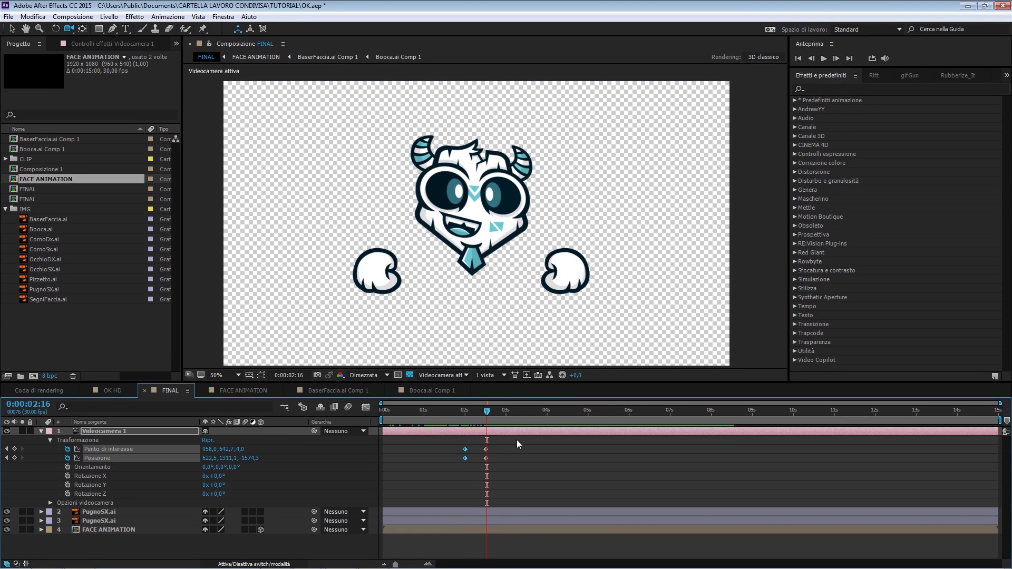
{"action": "left_click", "coordinate": [506, 416]}
{"action": "key", "text": "ctrl+v"}
{"action": "mouse_move", "coordinate": [506, 418]}
{"action": "left_mouse_down"}
{"action": "mouse_move", "coordinate": [463, 419]}
{"action": "mouse_move", "coordinate": [491, 422]}
{"action": "mouse_move", "coordinate": [467, 423]}
{"action": "mouse_move", "coordinate": [488, 429]}
{"action": "mouse_move", "coordinate": [477, 429]}
{"action": "mouse_move", "coordinate": [481, 467]}
{"action": "left_mouse_up"}
{"action": "key", "text": "space"}
Step: Shift the middle and last camera keyframes to about 0:00:02:18 and 0:00:03:03, and apply Easy Ease to all camera keyframes
{"action": "mouse_move", "coordinate": [475, 412]}
{"action": "left_mouse_down"}
{"action": "mouse_move", "coordinate": [465, 413]}
{"action": "mouse_move", "coordinate": [484, 413]}
{"action": "left_mouse_up"}
{"action": "left_click_drag", "start_coordinate": [532, 444], "coordinate": [489, 459]}
{"action": "mouse_move", "coordinate": [485, 411]}
{"action": "left_mouse_down"}
{"action": "mouse_move", "coordinate": [468, 413]}
{"action": "mouse_move", "coordinate": [488, 417]}
{"action": "left_mouse_up"}
{"action": "left_click_drag", "start_coordinate": [533, 440], "coordinate": [433, 473]}
{"action": "key", "text": "F9"}
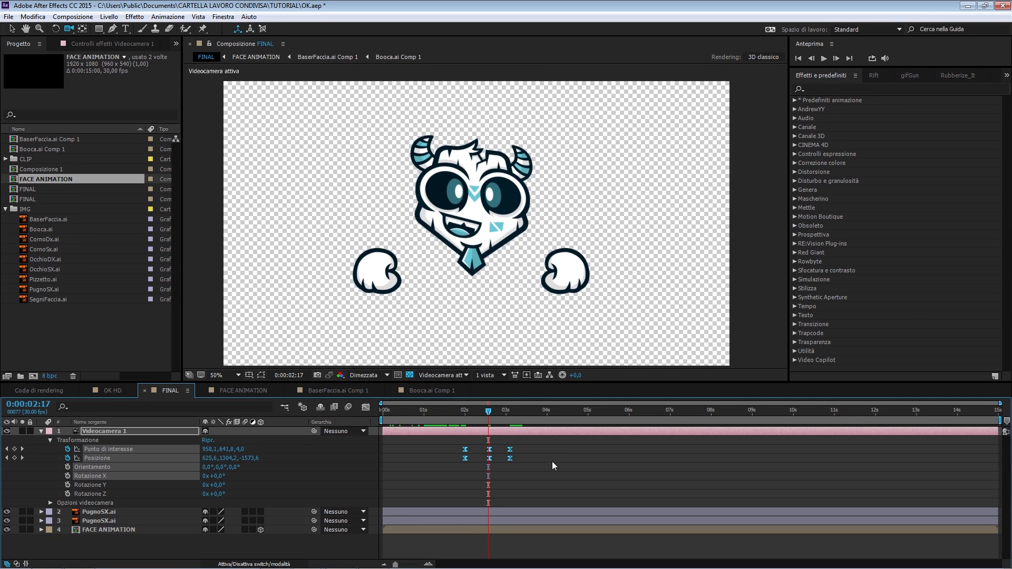
{"action": "left_click", "coordinate": [551, 461]}
Step: Increase the outgoing influence of the camera's 0:00:02:00 keyframes in the speed graph for a slower start
{"action": "left_click_drag", "start_coordinate": [488, 415], "coordinate": [456, 463]}
{"action": "left_click", "coordinate": [366, 407]}
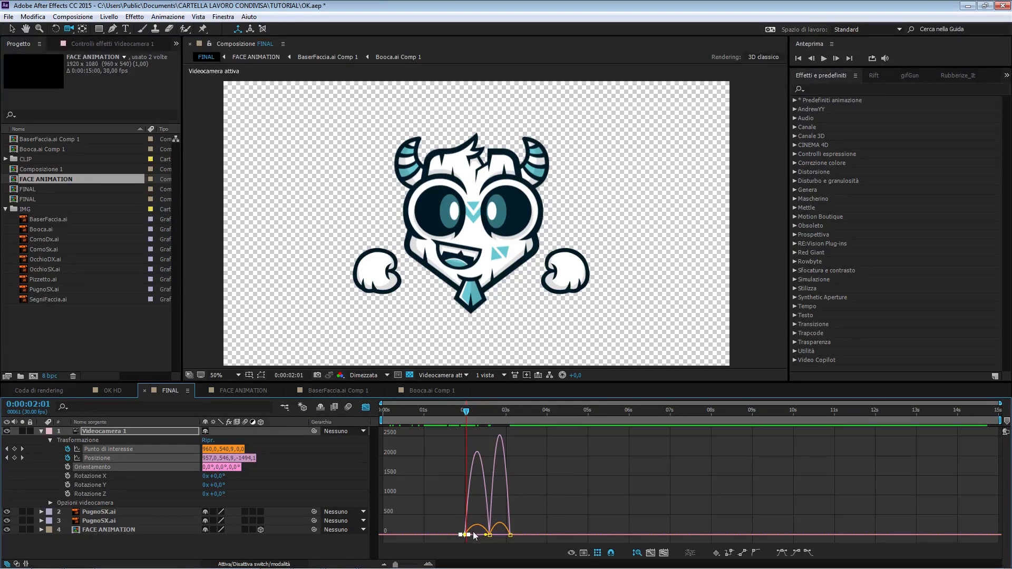
{"action": "left_click", "coordinate": [428, 564]}
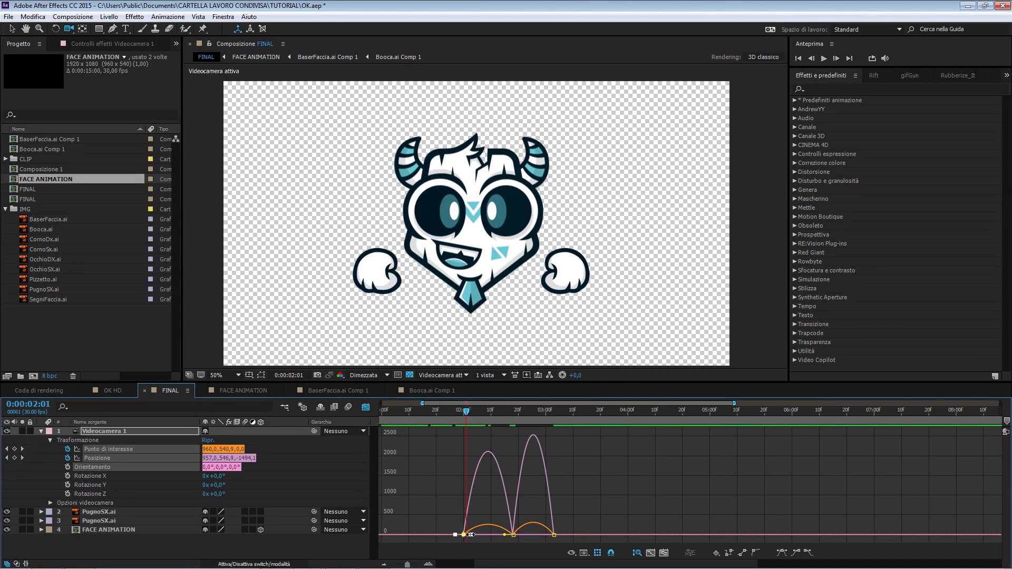
{"action": "left_click", "coordinate": [484, 467]}
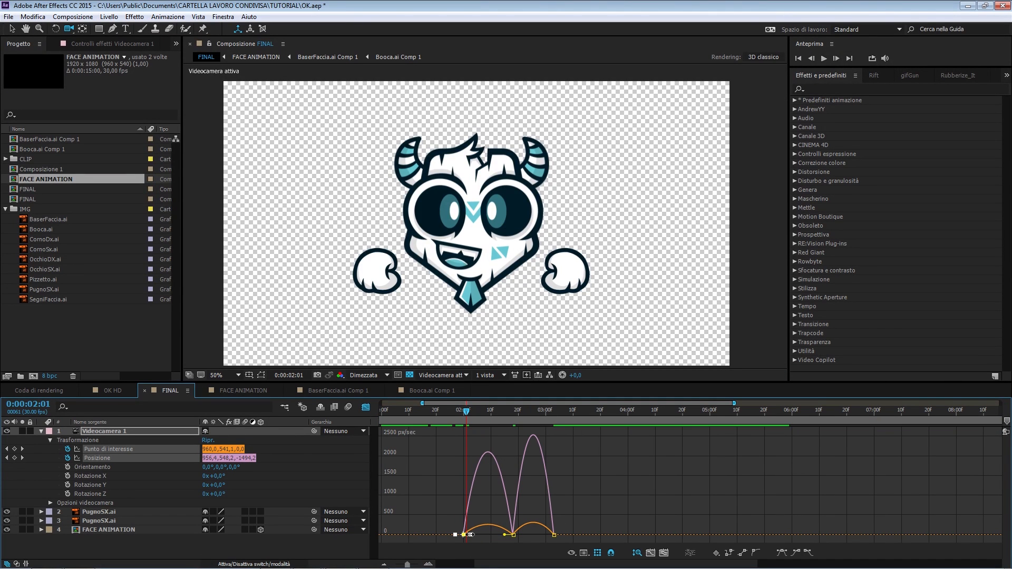
{"action": "left_click", "coordinate": [365, 407]}
{"action": "left_click", "coordinate": [366, 407]}
{"action": "left_click_drag", "start_coordinate": [473, 531], "coordinate": [479, 531]}
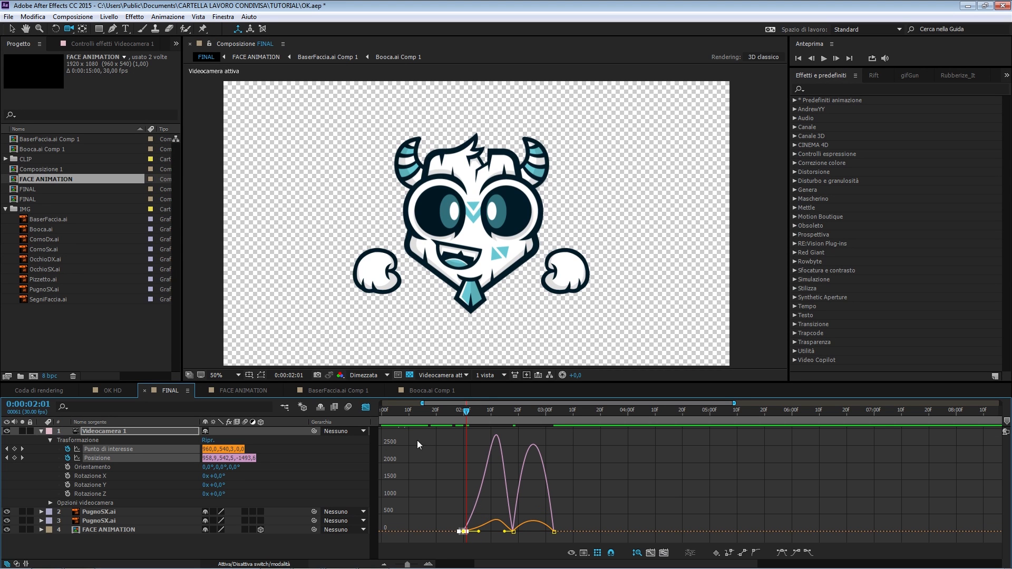
{"action": "left_click", "coordinate": [366, 407]}
Step: Move the last camera keyframes to about 0:00:02:27 and raise the middle keyframes' outgoing influence to about 58.69%
{"action": "mouse_move", "coordinate": [542, 463]}
{"action": "left_mouse_down"}
{"action": "mouse_move", "coordinate": [555, 456]}
{"action": "mouse_move", "coordinate": [539, 458]}
{"action": "left_mouse_up"}
{"action": "left_click", "coordinate": [514, 412]}
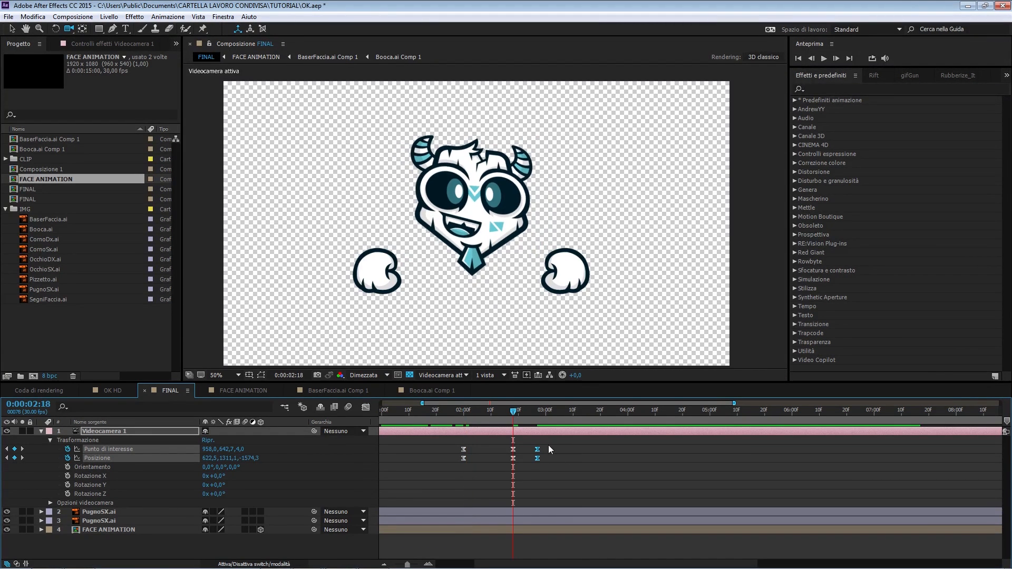
{"action": "mouse_move", "coordinate": [513, 413]}
{"action": "left_mouse_down"}
{"action": "mouse_move", "coordinate": [535, 416]}
{"action": "mouse_move", "coordinate": [513, 416]}
{"action": "left_mouse_up"}
{"action": "left_click", "coordinate": [366, 407]}
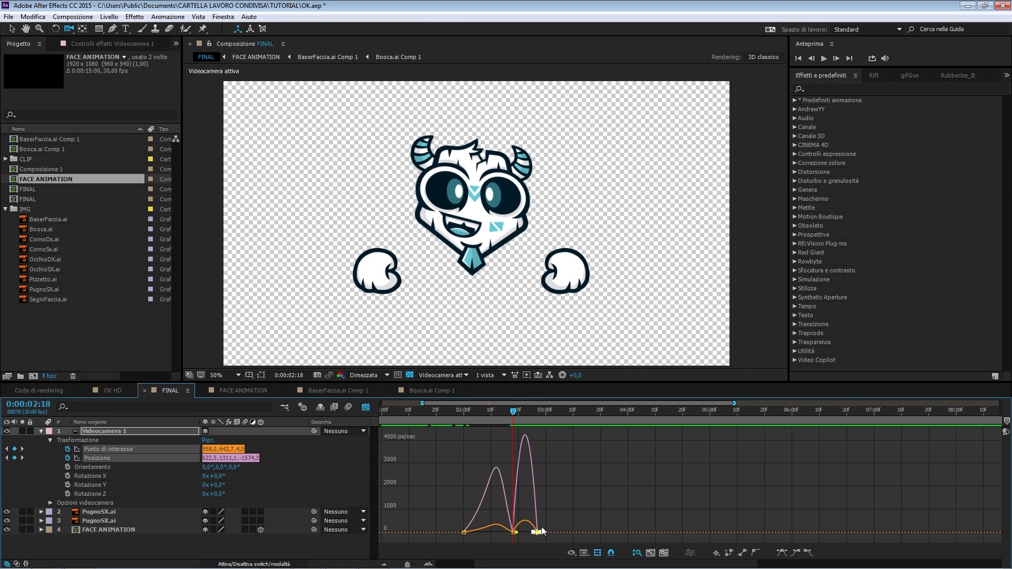
{"action": "left_click", "coordinate": [432, 564]}
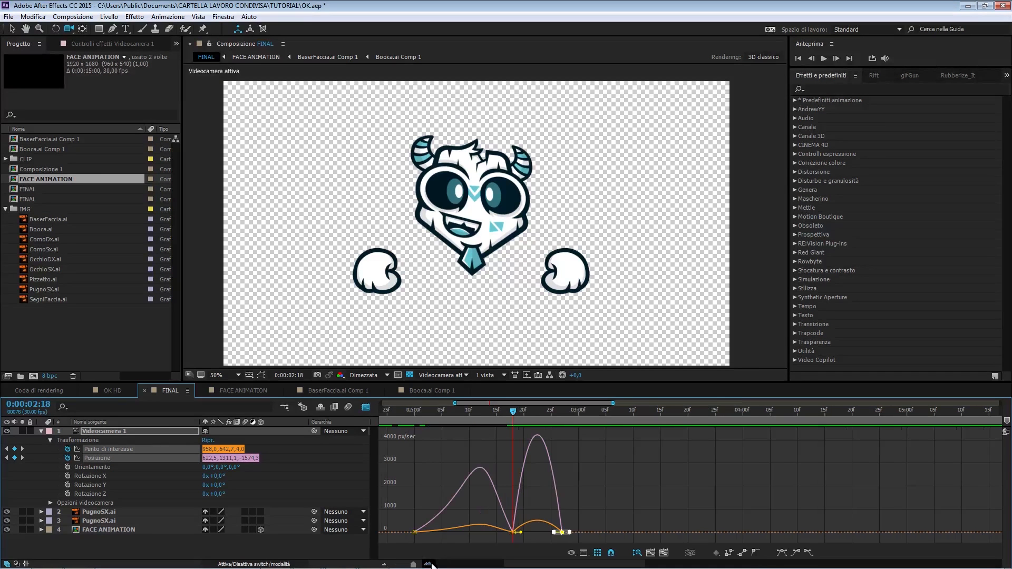
{"action": "left_click", "coordinate": [365, 407]}
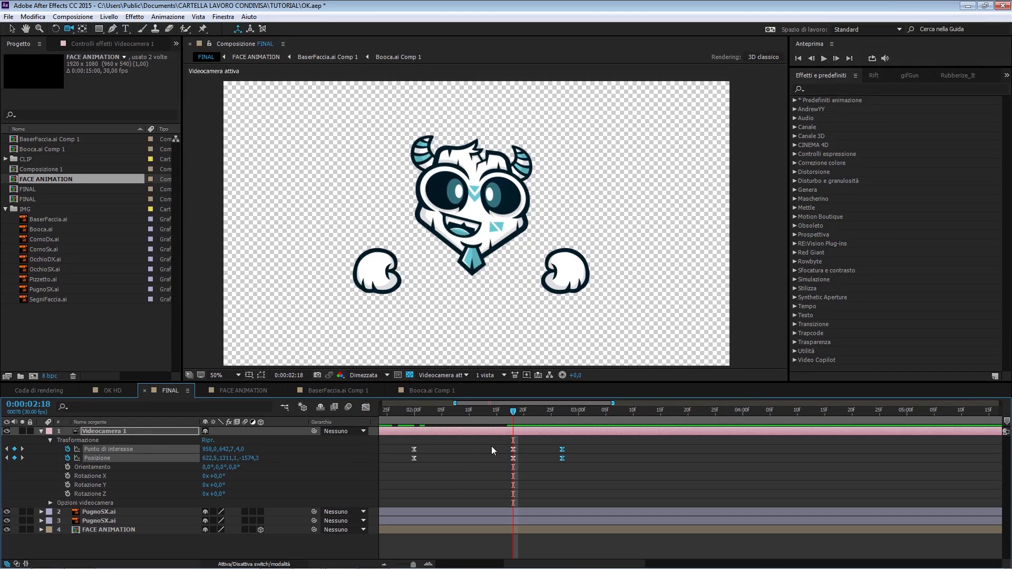
{"action": "left_click", "coordinate": [366, 409]}
{"action": "left_click_drag", "start_coordinate": [520, 533], "coordinate": [527, 533]}
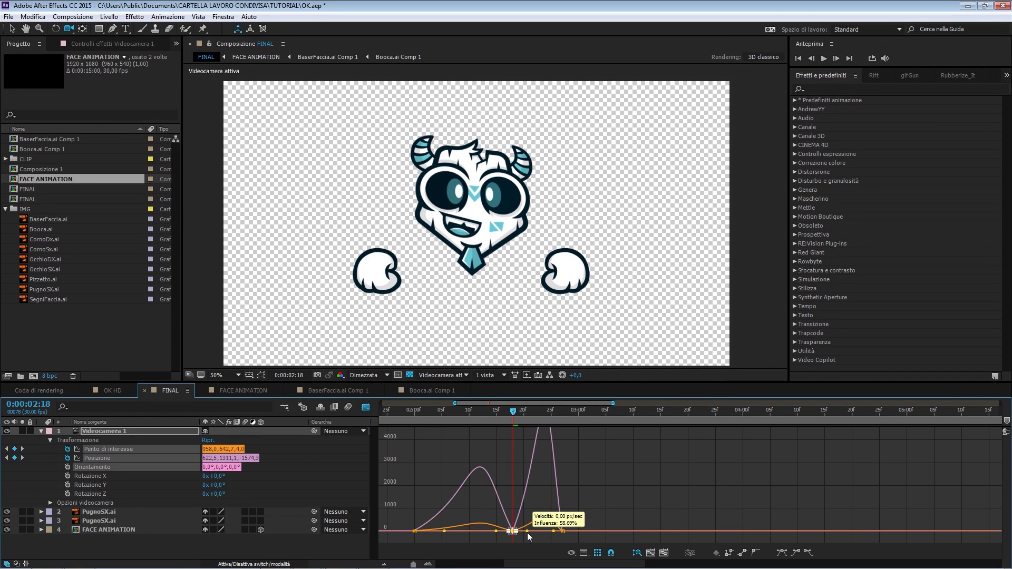
{"action": "left_click", "coordinate": [367, 407]}
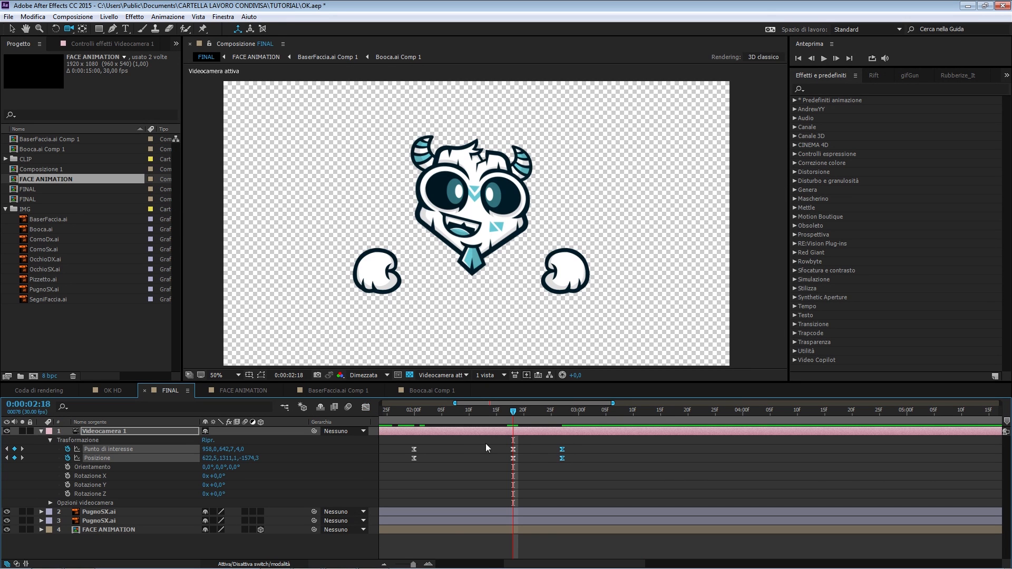
Step: Increase the incoming influence of the last camera keyframes in the speed graph and preview the move from 0:00:02:00
{"action": "left_click", "coordinate": [366, 408]}
{"action": "left_click_drag", "start_coordinate": [554, 532], "coordinate": [548, 532]}
{"action": "left_click", "coordinate": [366, 407]}
{"action": "left_click", "coordinate": [421, 416]}
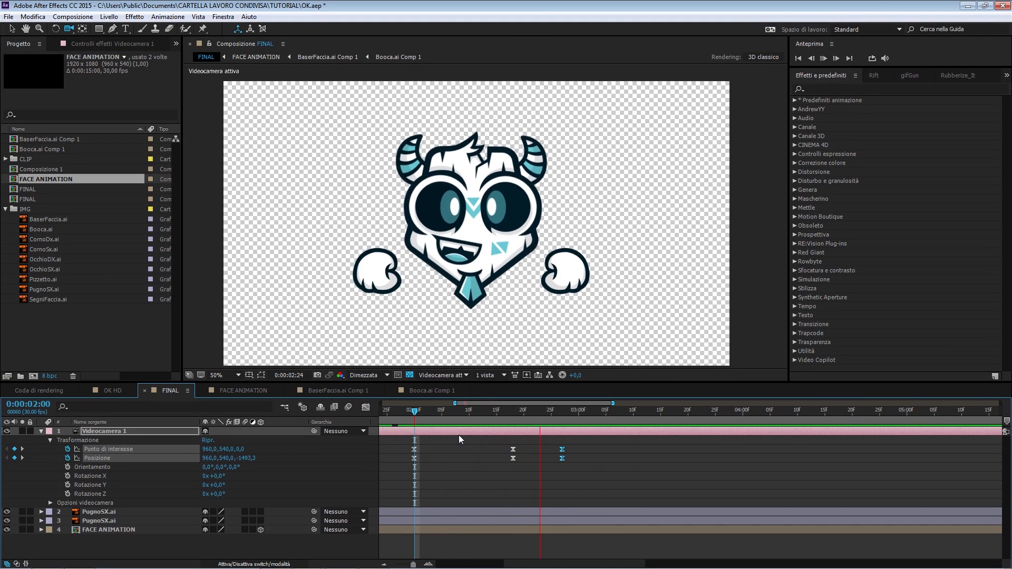
{"action": "left_click_drag", "start_coordinate": [419, 413], "coordinate": [512, 434]}
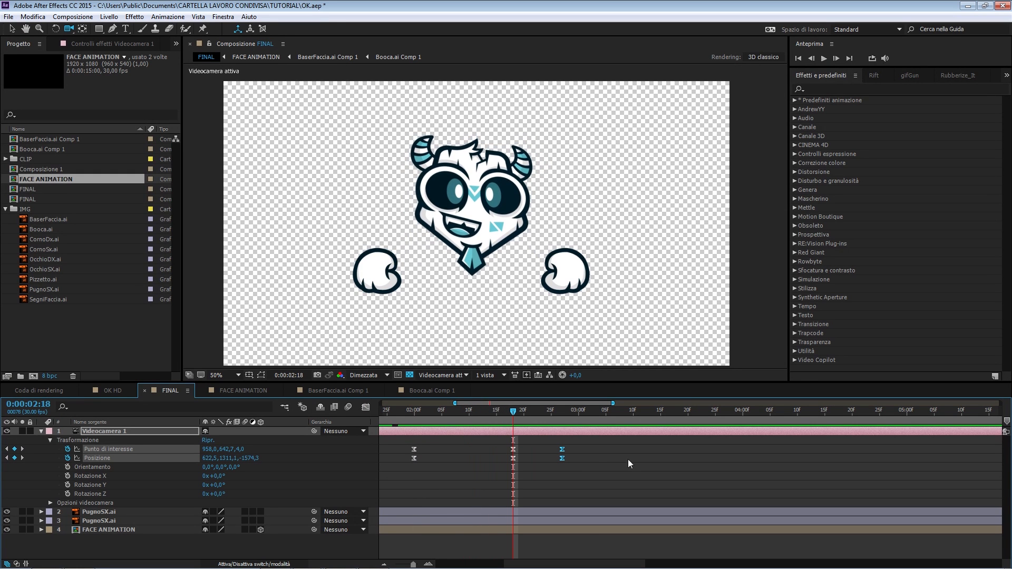
Step: Move the last point of interest and position keyframes of the camera to about 0:00:03:05
{"action": "left_click_drag", "start_coordinate": [563, 458], "coordinate": [578, 458]}
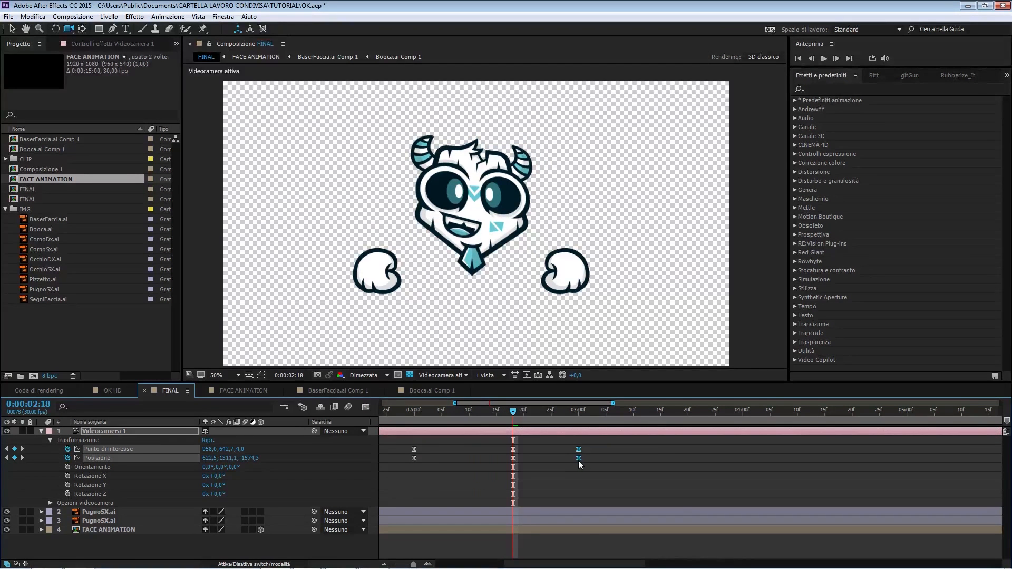
{"action": "left_click_drag", "start_coordinate": [508, 418], "coordinate": [518, 449]}
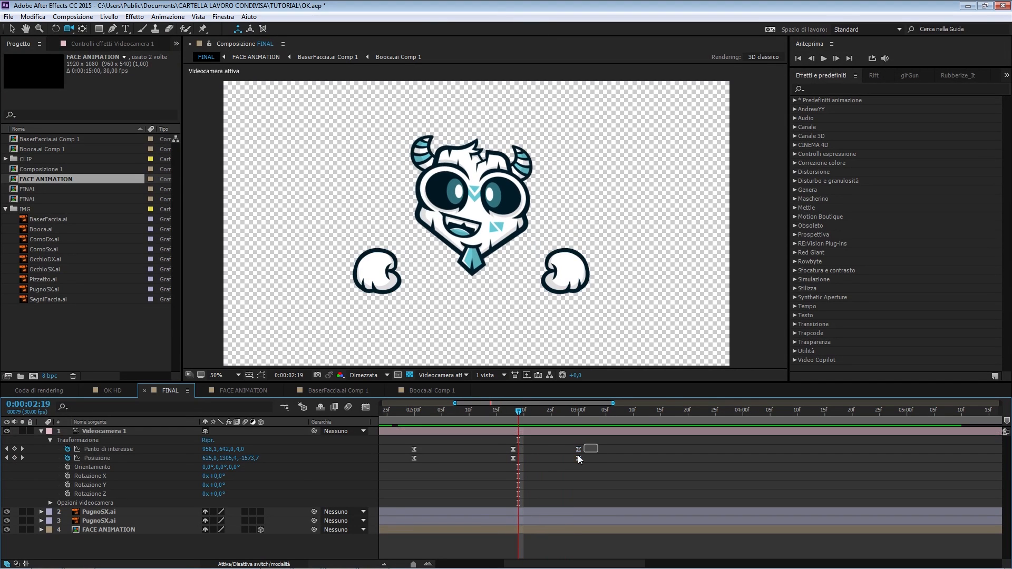
{"action": "left_click_drag", "start_coordinate": [583, 457], "coordinate": [605, 457]}
{"action": "left_click_drag", "start_coordinate": [606, 410], "coordinate": [523, 423]}
{"action": "left_click_drag", "start_coordinate": [622, 455], "coordinate": [600, 462]}
{"action": "left_click_drag", "start_coordinate": [623, 446], "coordinate": [598, 464]}
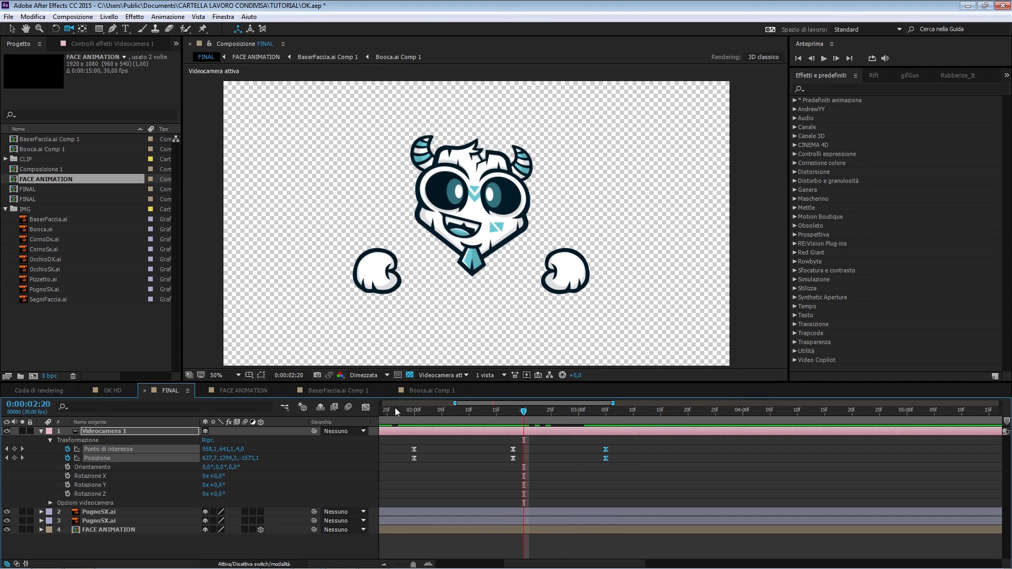
Step: Set the last camera keyframes' incoming influence to about 74.87%, increase the middle keyframes' outgoing influence, and preview the move
{"action": "left_click", "coordinate": [365, 407]}
{"action": "left_click_drag", "start_coordinate": [579, 529], "coordinate": [573, 536]}
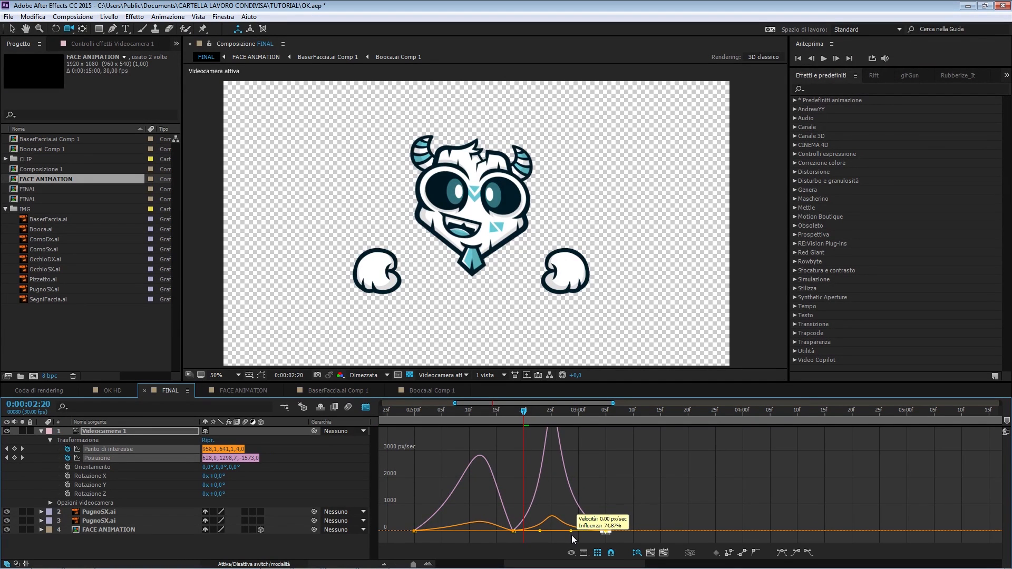
{"action": "key", "text": "shift+F3"}
{"action": "left_click", "coordinate": [501, 466], "text": "shift"}
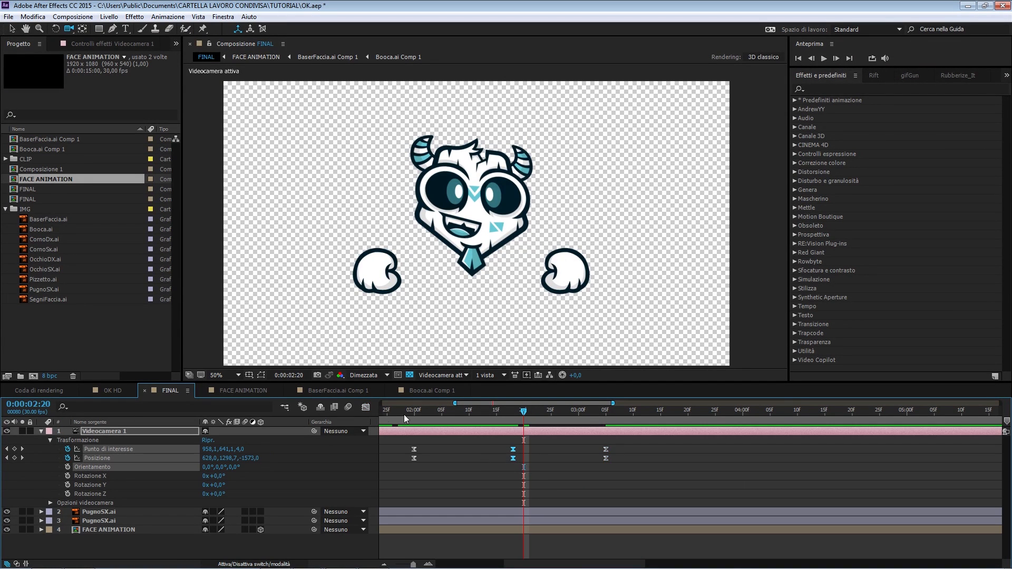
{"action": "key", "text": "shift+F3"}
{"action": "left_click_drag", "start_coordinate": [540, 531], "coordinate": [549, 533]}
{"action": "left_click", "coordinate": [365, 407]}
{"action": "key", "text": "space"}
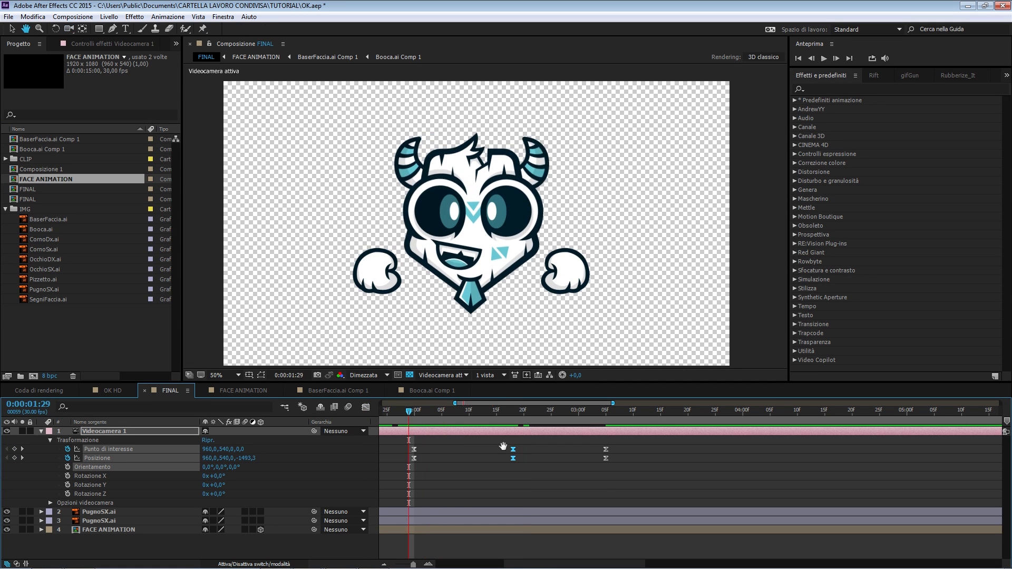
Step: Shift the middle and last camera keyframes to about 0:00:02:20 and 0:00:03:07, and preview from 0:00:02:00
{"action": "left_click_drag", "start_coordinate": [414, 412], "coordinate": [529, 438]}
{"action": "left_click_drag", "start_coordinate": [637, 445], "coordinate": [525, 458]}
{"action": "key", "text": "space"}
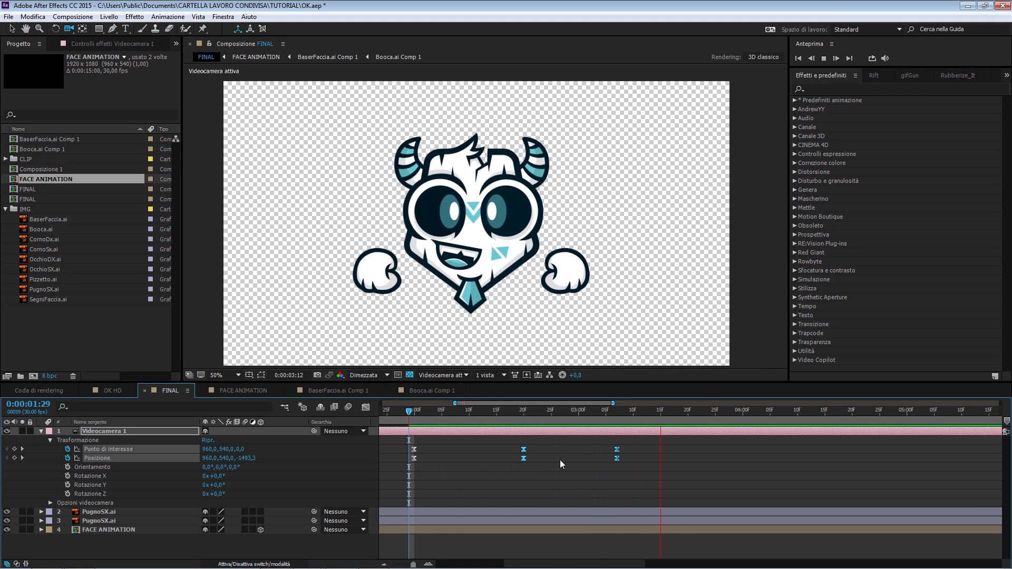
{"action": "left_click_drag", "start_coordinate": [393, 407], "coordinate": [594, 433]}
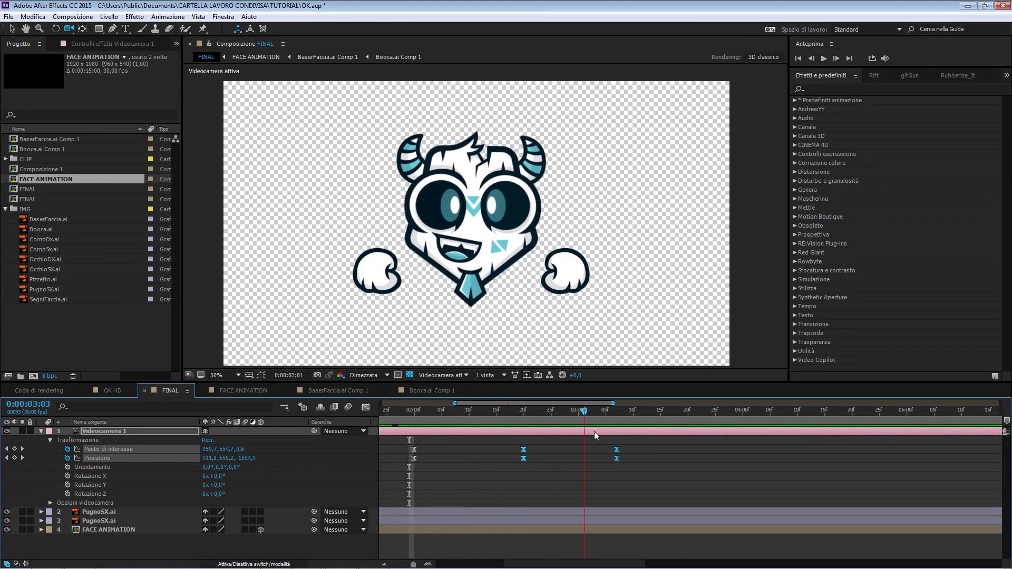
{"action": "left_click_drag", "start_coordinate": [419, 438], "coordinate": [414, 438]}
{"action": "key", "text": "space"}
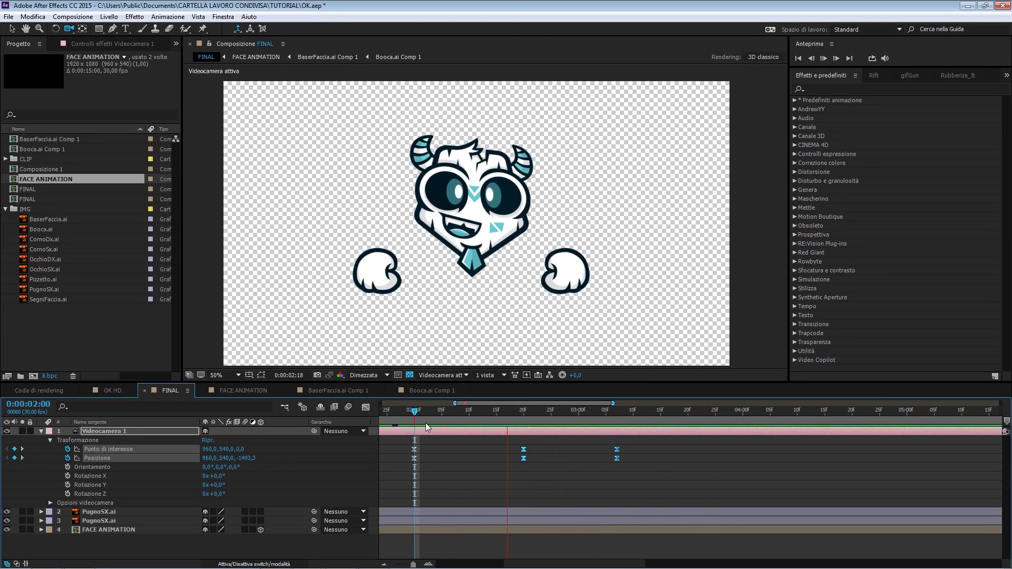
Step: Set the middle camera keyframes' incoming influence to about 41.55% in the speed graph and preview the move
{"action": "key", "text": "space"}
{"action": "left_click_drag", "start_coordinate": [518, 458], "coordinate": [517, 458]}
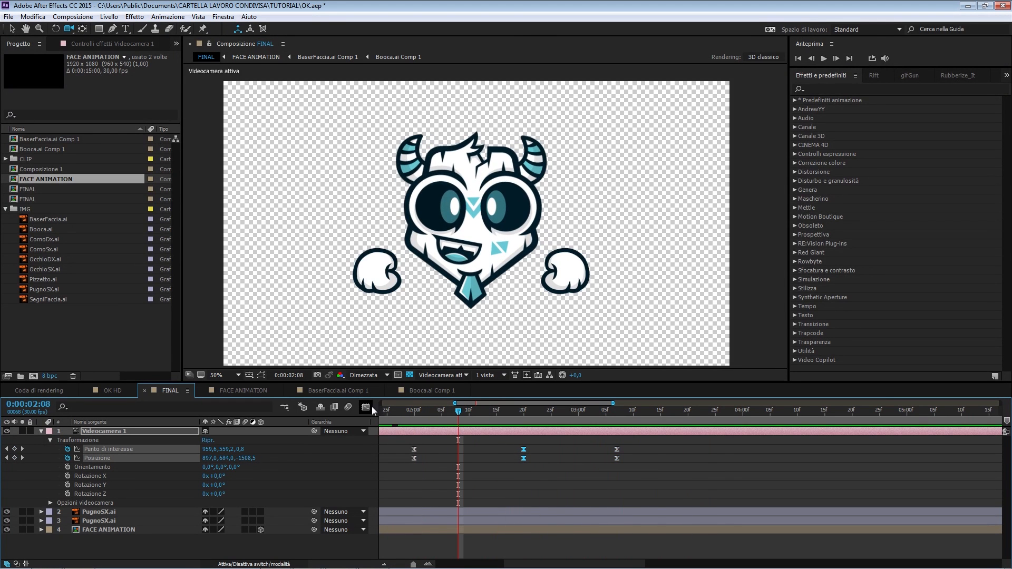
{"action": "left_click", "coordinate": [365, 407]}
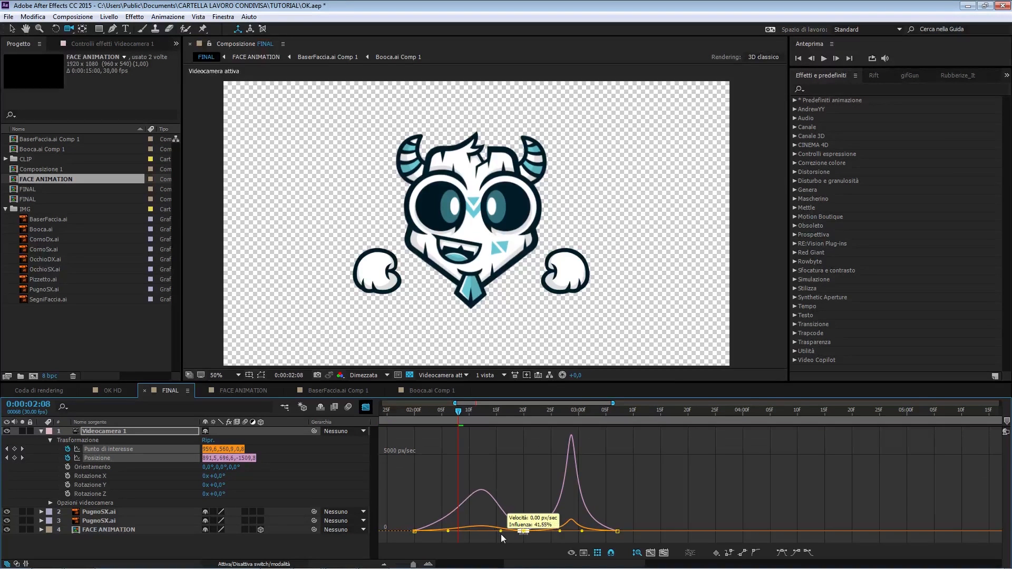
{"action": "key", "text": "F9"}
{"action": "left_click", "coordinate": [365, 407]}
{"action": "left_click", "coordinate": [410, 411]}
{"action": "key", "text": "space"}
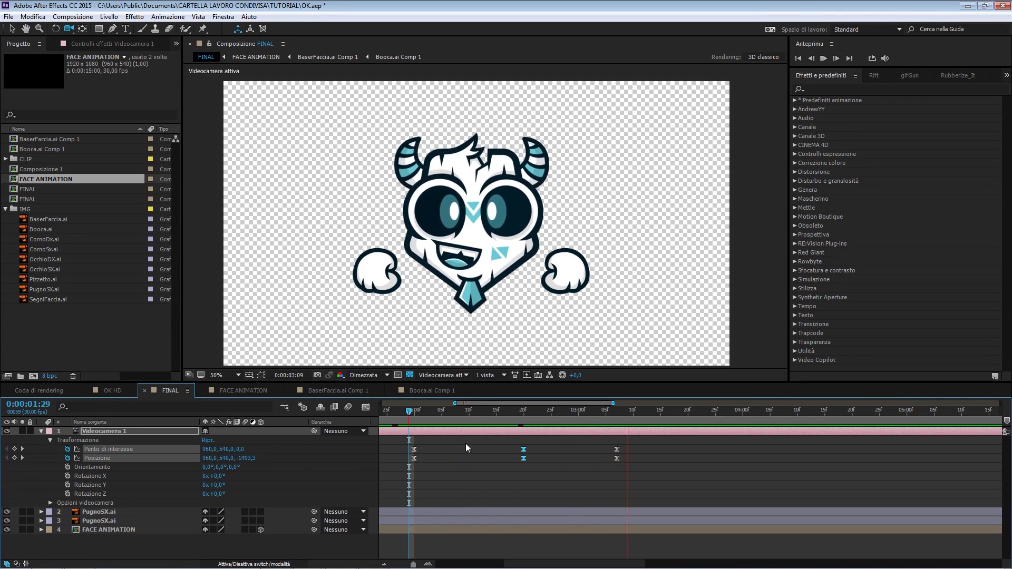
Step: Move the last camera keyframes to 0:00:03:00 and preview the camera move
{"action": "left_click_drag", "start_coordinate": [609, 461], "coordinate": [578, 462]}
{"action": "left_click", "coordinate": [520, 412]}
{"action": "key", "text": "space"}
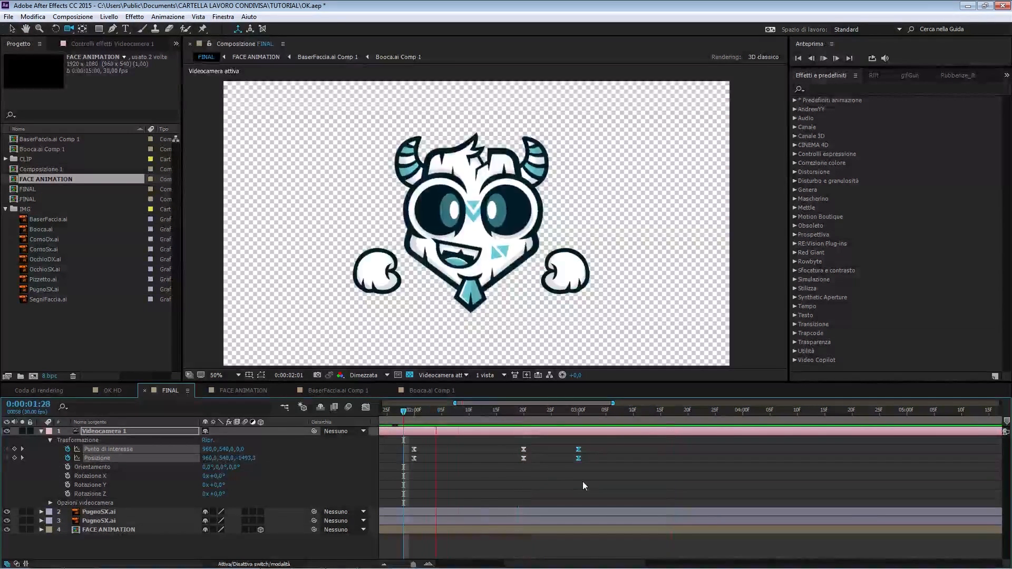
{"action": "mouse_move", "coordinate": [408, 414]}
{"action": "left_mouse_down"}
{"action": "mouse_move", "coordinate": [555, 424]}
{"action": "mouse_move", "coordinate": [414, 423]}
{"action": "left_mouse_up"}
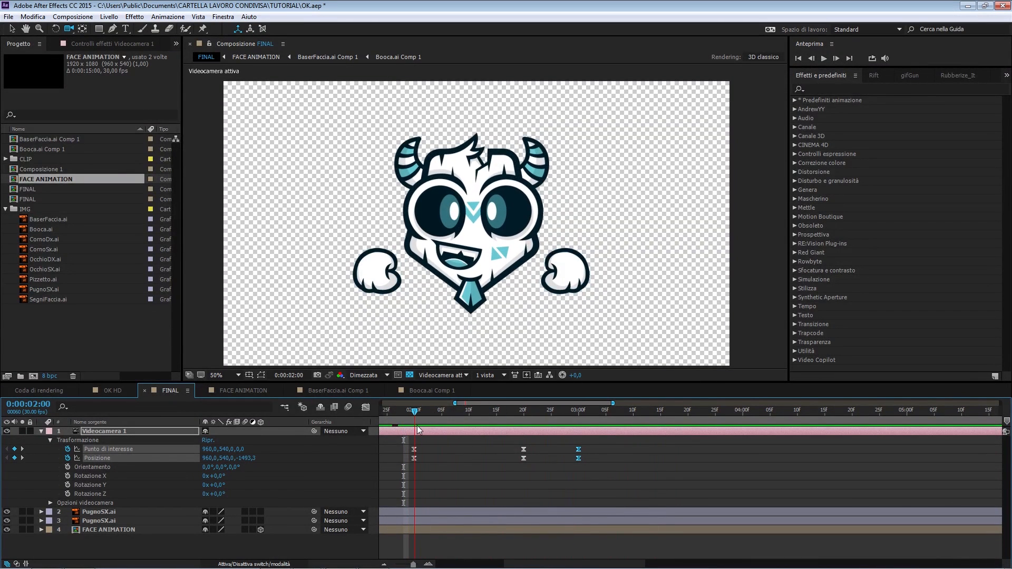
Step: Collapse Videocamera 1, reveal the keyframes of both PugnoSX.ai layers, and split both layers at 0:00:02:00
{"action": "left_click", "coordinate": [42, 431]}
{"action": "left_click", "coordinate": [118, 441]}
{"action": "left_click", "coordinate": [122, 449], "text": "shift"}
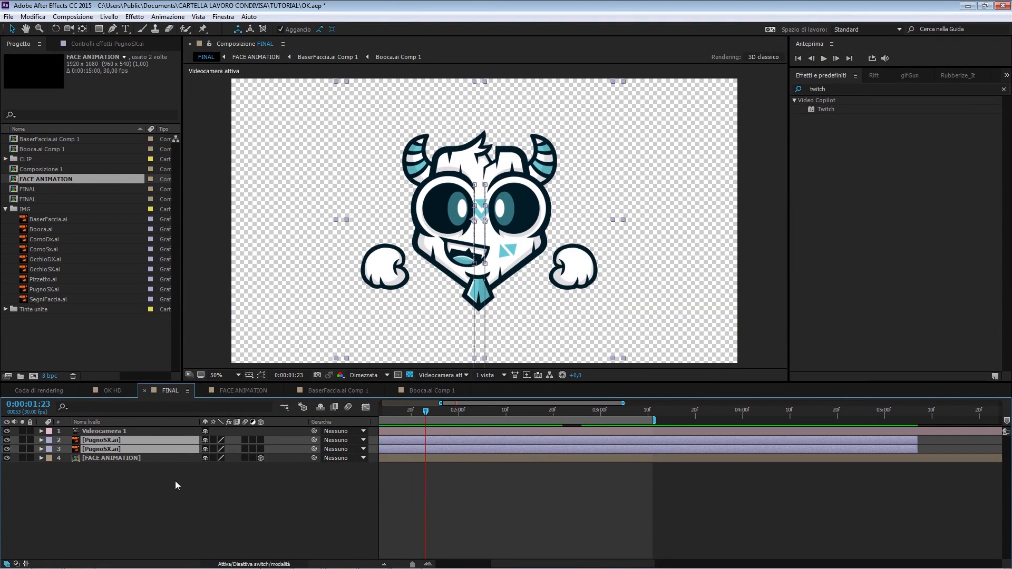
{"action": "key", "text": "u"}
{"action": "left_click_drag", "start_coordinate": [428, 415], "coordinate": [451, 419]}
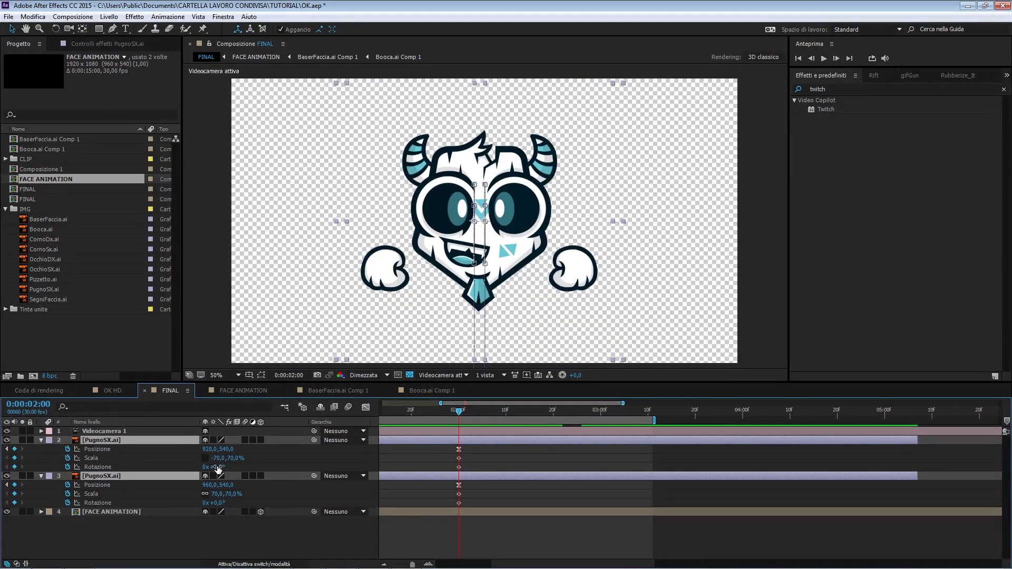
{"action": "key", "text": "ctrl+shift+d"}
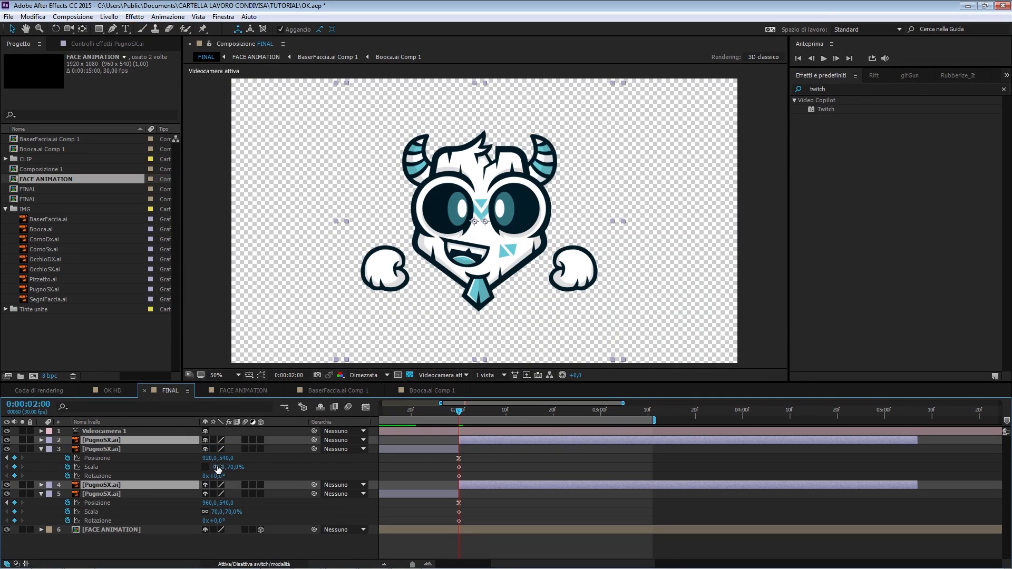
Step: Move the two PugnoSX.ai segments that end at 0:00:02:00 below the FACE ANIMATION layer
{"action": "left_click", "coordinate": [139, 494]}
{"action": "left_click", "coordinate": [132, 449], "text": "ctrl"}
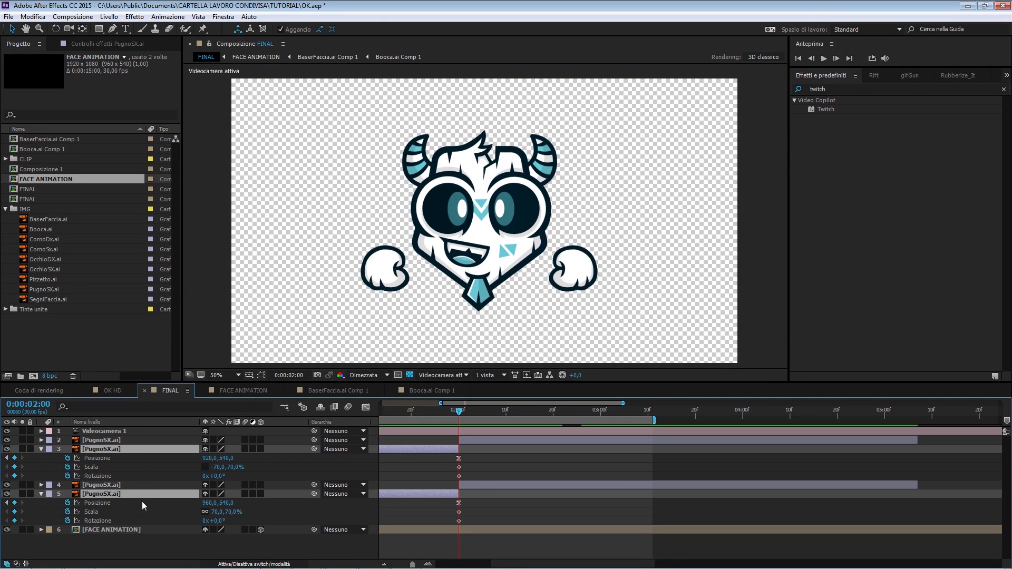
{"action": "left_click_drag", "start_coordinate": [144, 532], "coordinate": [165, 539]}
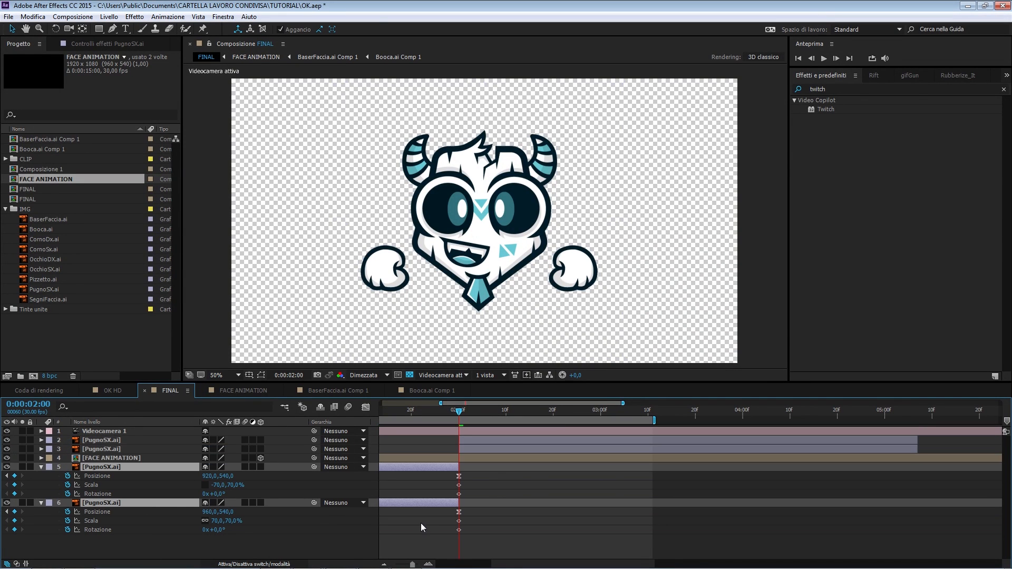
Step: Collapse the lower PugnoSX.ai segments and set the label color of the two PugnoSX.ai layers above FACE ANIMATION to red
{"action": "key", "text": "u"}
{"action": "left_click", "coordinate": [137, 493]}
{"action": "left_click", "coordinate": [134, 441]}
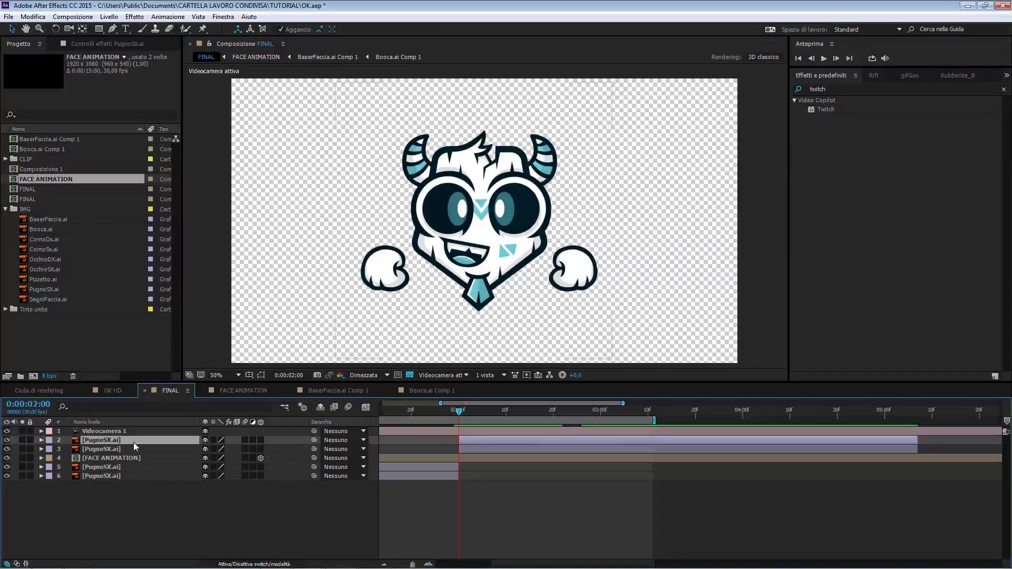
{"action": "left_click", "coordinate": [137, 450], "text": "ctrl"}
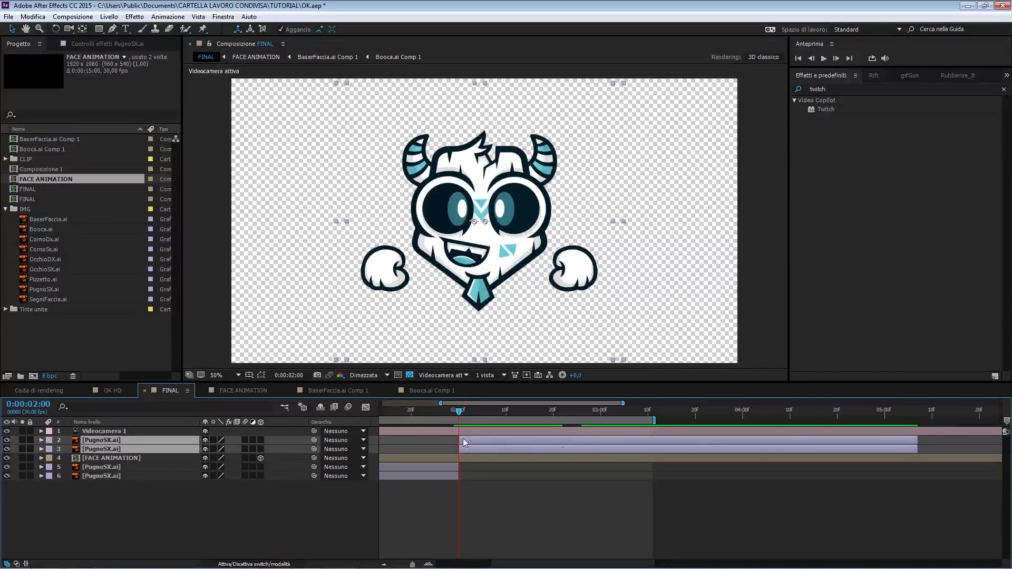
{"action": "left_click", "coordinate": [49, 440]}
{"action": "left_click", "coordinate": [134, 266]}
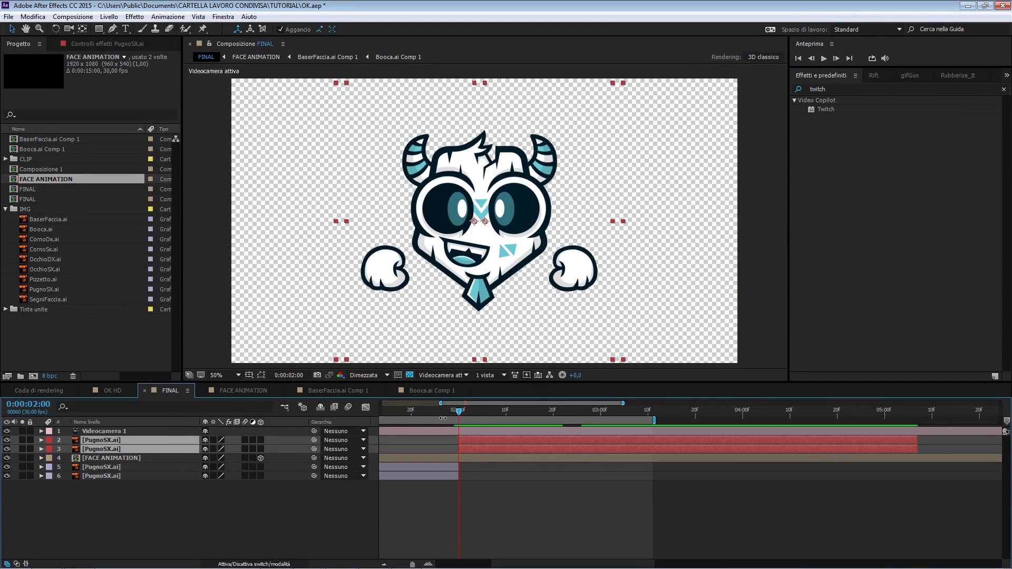
Step: Reveal the position, scale and rotation keyframes of the two red PugnoSX.ai layers
{"action": "left_click", "coordinate": [102, 486]}
{"action": "left_click", "coordinate": [116, 442]}
{"action": "left_click", "coordinate": [116, 448], "text": "ctrl"}
{"action": "key", "text": "u"}
{"action": "scroll", "coordinate": [518, 259], "scroll_direction": "up", "scroll_amount": 1}
{"action": "left_click_drag", "start_coordinate": [517, 266], "coordinate": [518, 220]}
{"action": "left_click", "coordinate": [331, 495]}
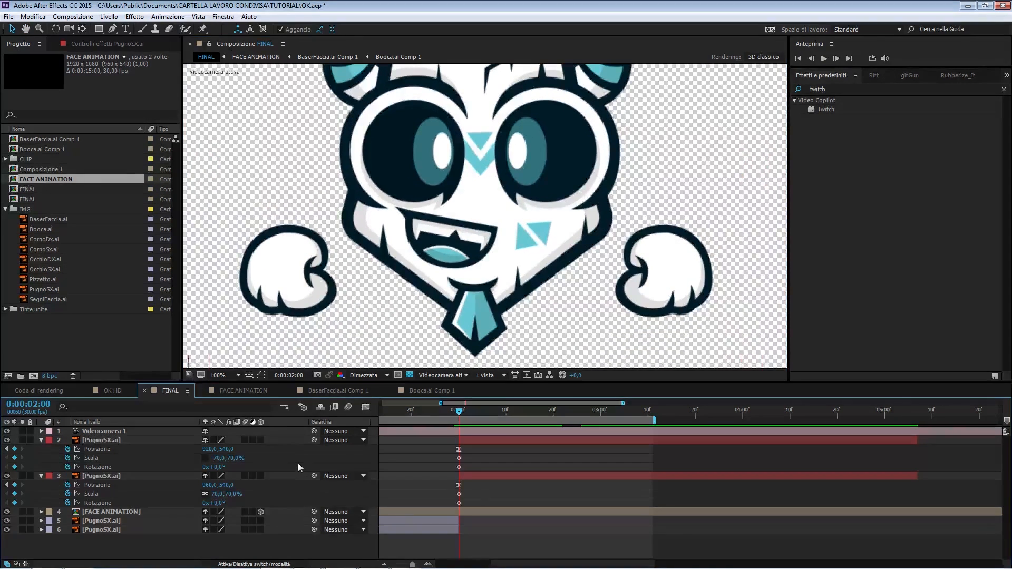
Step: Move the anchor points of both red PugnoSX.ai layers to the centers of their fists with the Pan Behind tool
{"action": "left_click", "coordinate": [151, 440]}
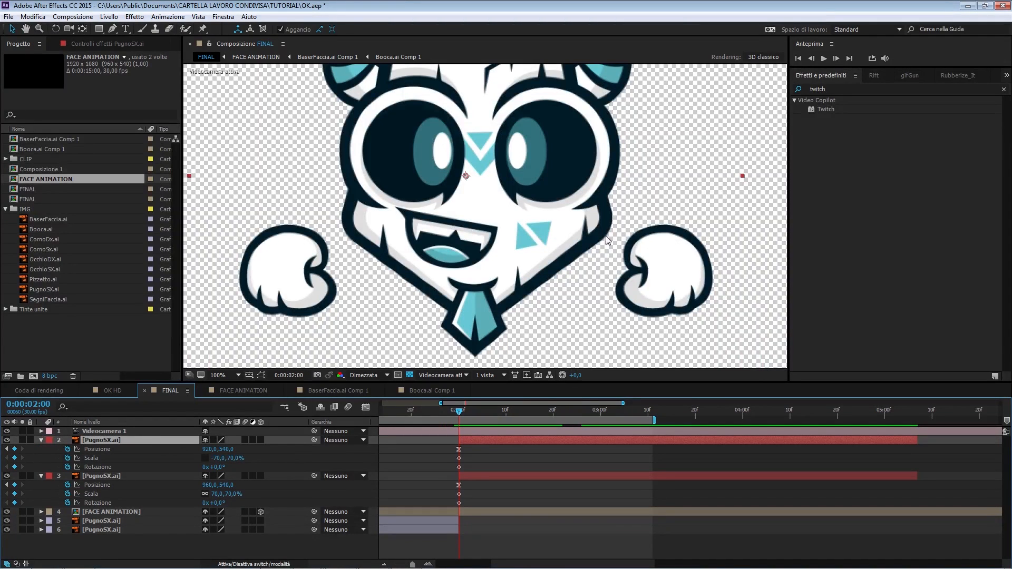
{"action": "left_click", "coordinate": [249, 458]}
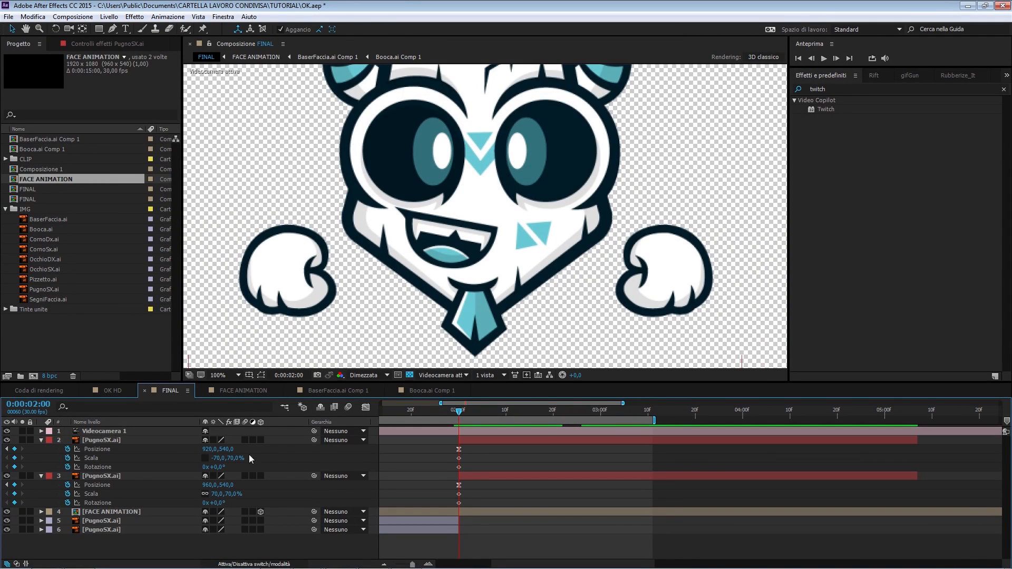
{"action": "left_click", "coordinate": [96, 442]}
{"action": "left_click", "coordinate": [8, 440]}
{"action": "left_click", "coordinate": [8, 441]}
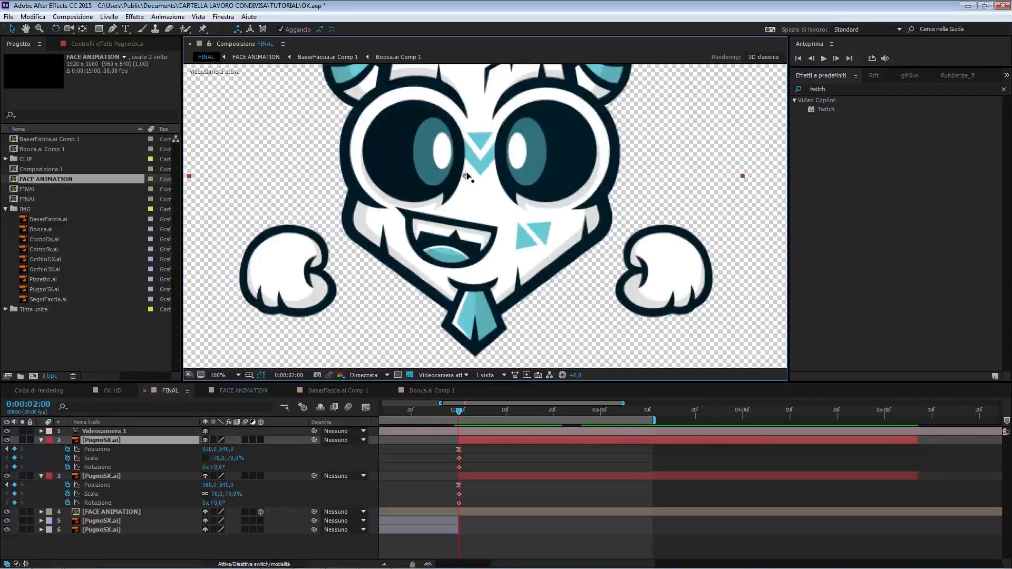
{"action": "left_click", "coordinate": [81, 29]}
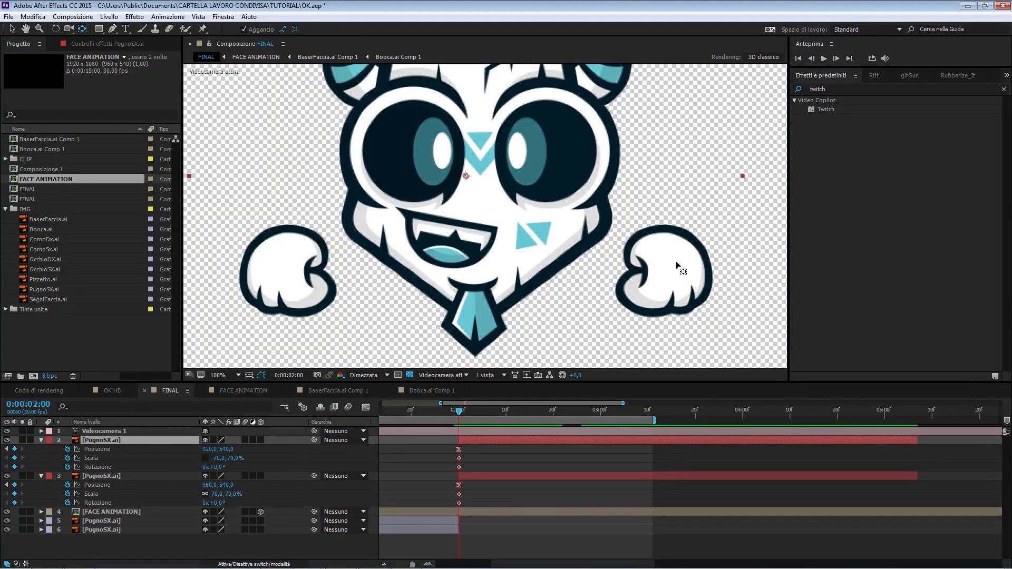
{"action": "left_click", "coordinate": [193, 431]}
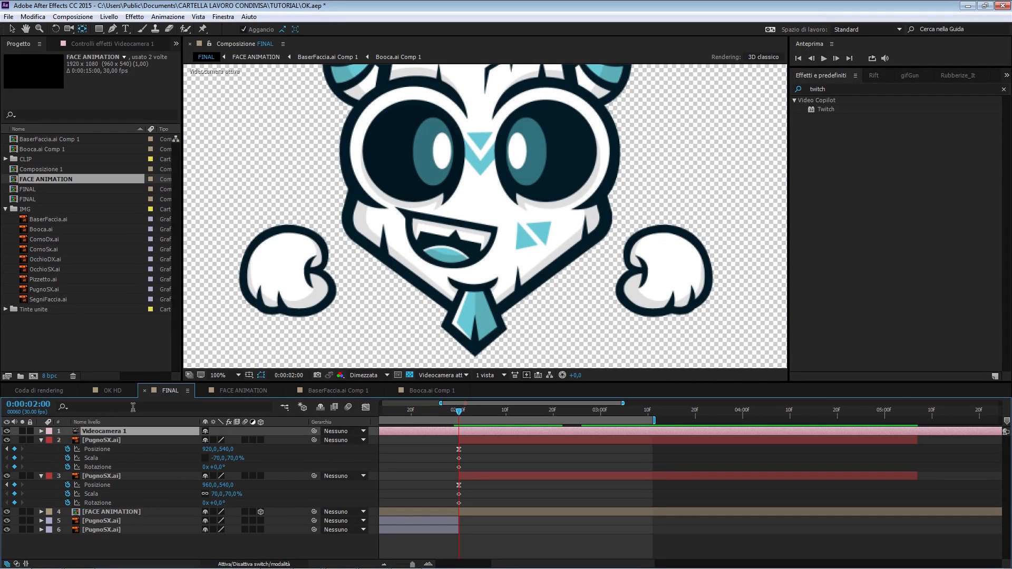
{"action": "left_click", "coordinate": [162, 439]}
{"action": "left_click_drag", "start_coordinate": [465, 178], "coordinate": [669, 274]}
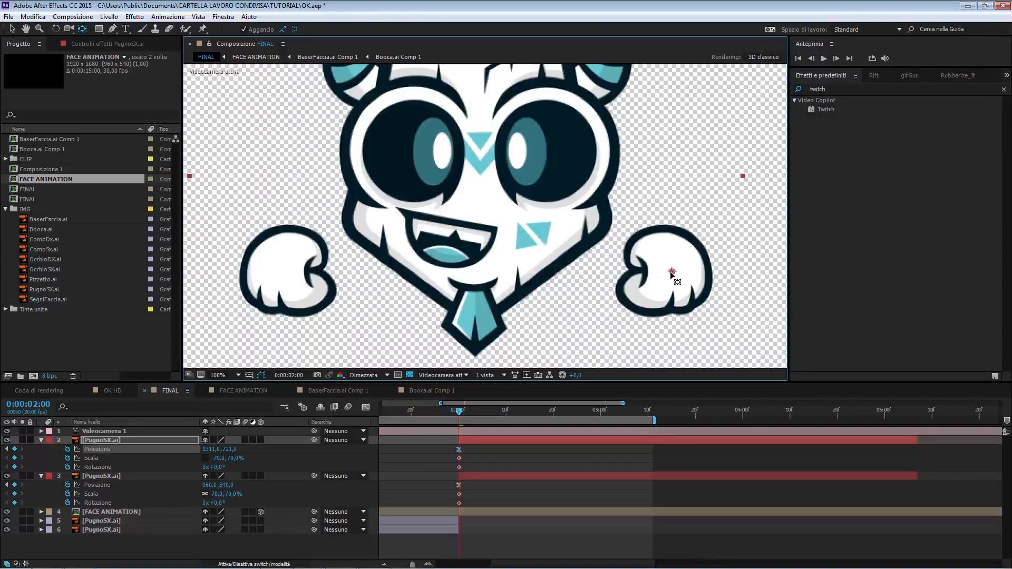
{"action": "left_click", "coordinate": [124, 476]}
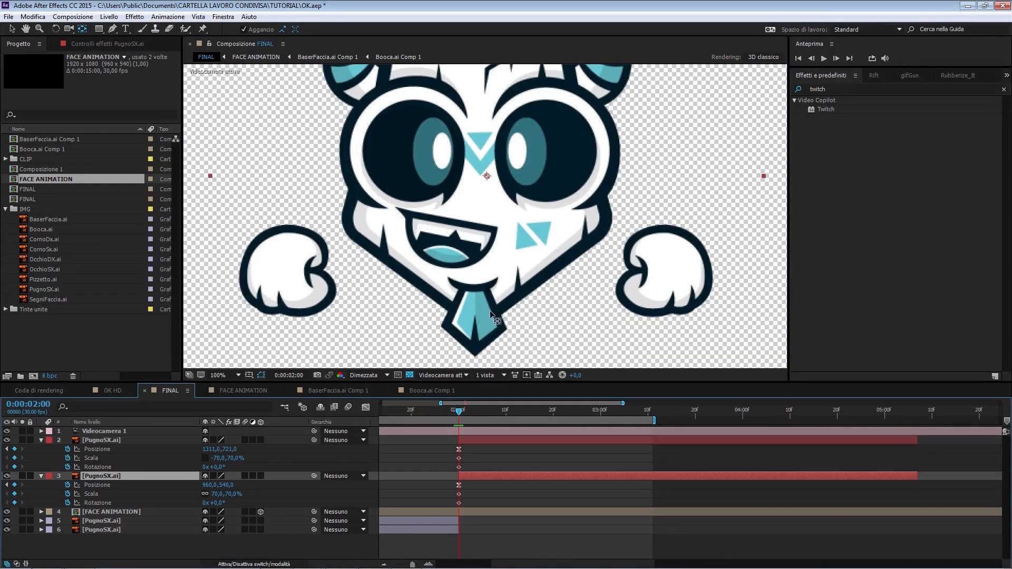
{"action": "left_click_drag", "start_coordinate": [497, 177], "coordinate": [283, 271]}
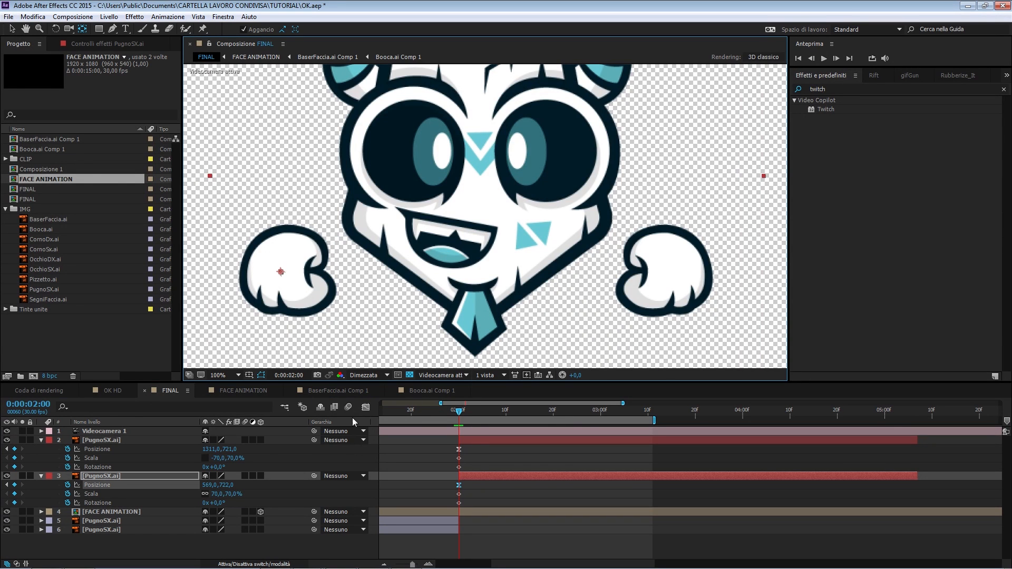
Step: Enable constrained scale proportions on the PugnoSX.ai layer 2
{"action": "left_click", "coordinate": [293, 464]}
{"action": "left_click", "coordinate": [118, 441]}
{"action": "left_click", "coordinate": [205, 457]}
{"action": "left_click", "coordinate": [281, 457]}
{"action": "left_click", "coordinate": [164, 442]}
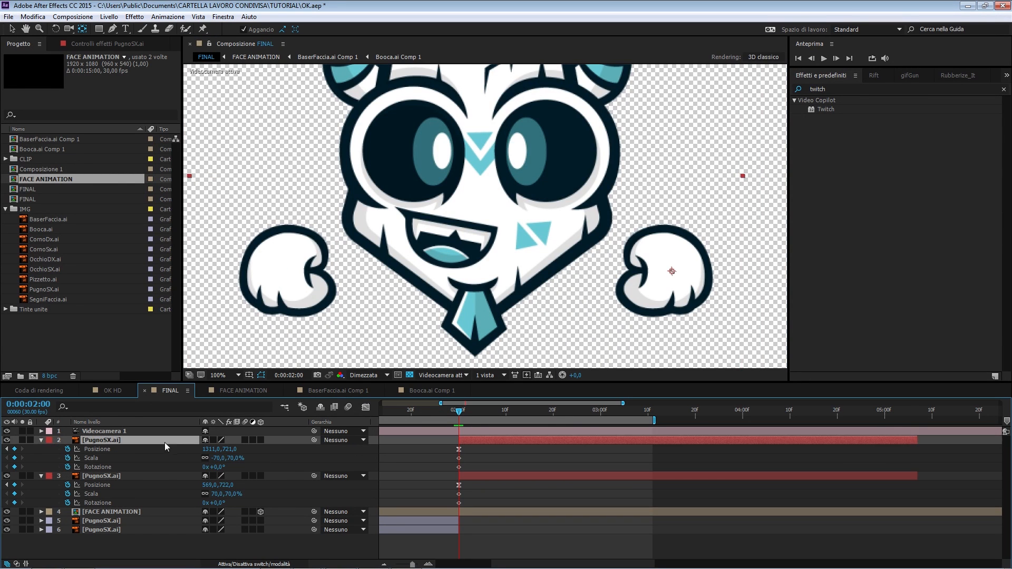
{"action": "left_click", "coordinate": [153, 478], "text": "ctrl"}
{"action": "left_click", "coordinate": [265, 464]}
{"action": "mouse_move", "coordinate": [218, 468]}
{"action": "left_mouse_down"}
{"action": "mouse_move", "coordinate": [264, 467]}
{"action": "mouse_move", "coordinate": [224, 467]}
{"action": "mouse_move", "coordinate": [235, 469]}
{"action": "left_mouse_up"}
{"action": "key", "text": "Return"}
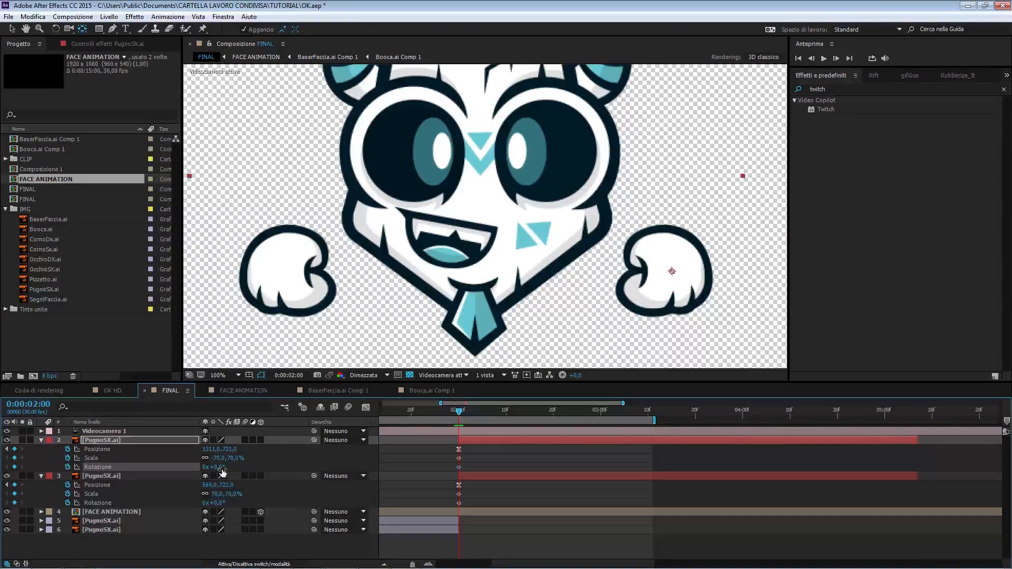
Step: Reveal Videocamera 1's keyframes and move the current time to its middle keyframes at 0:00:02:20
{"action": "left_click", "coordinate": [143, 429]}
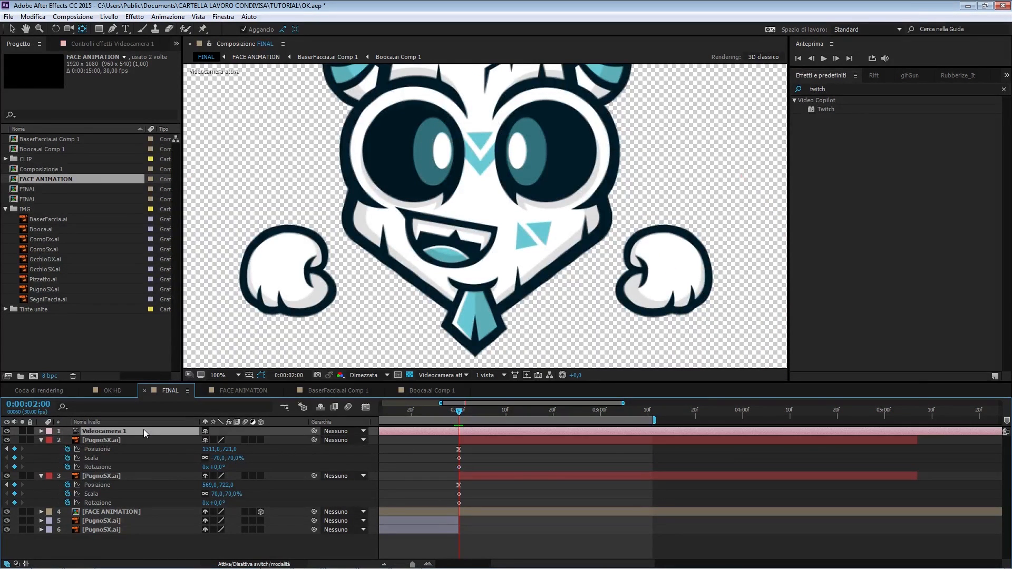
{"action": "key", "text": "u"}
{"action": "left_click", "coordinate": [518, 468]}
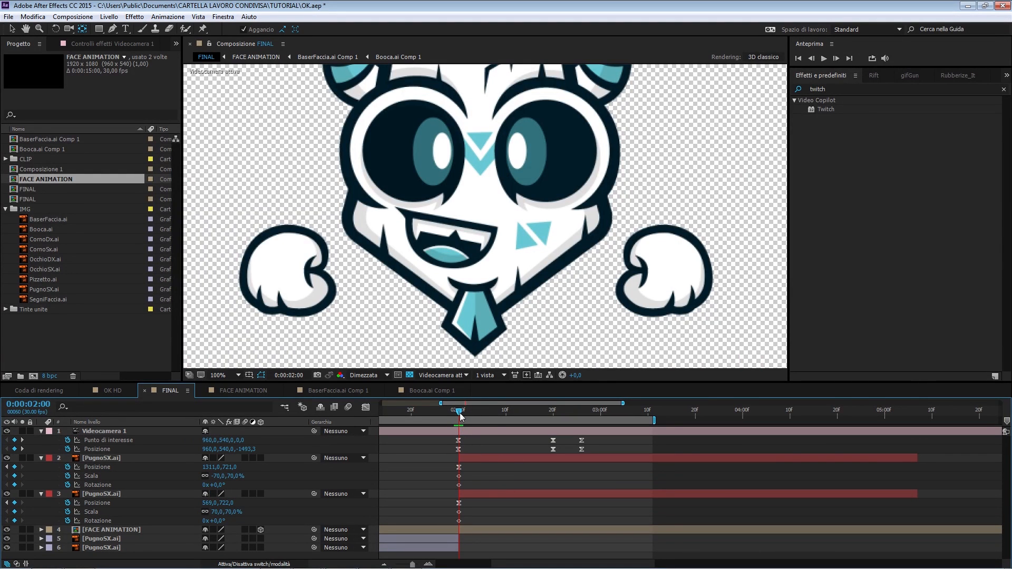
{"action": "left_click_drag", "start_coordinate": [460, 419], "coordinate": [554, 427]}
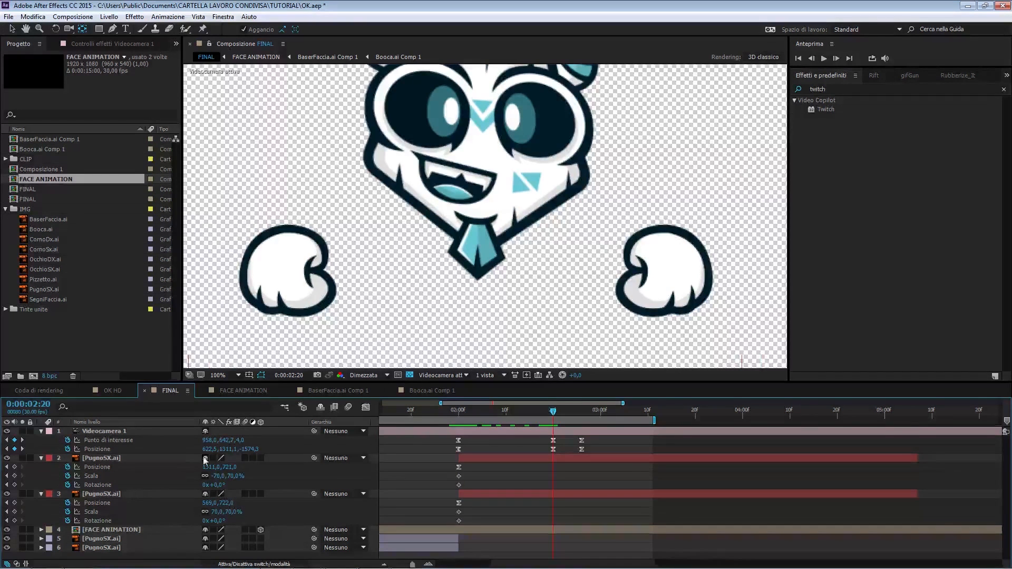
{"action": "key", "text": "comma"}
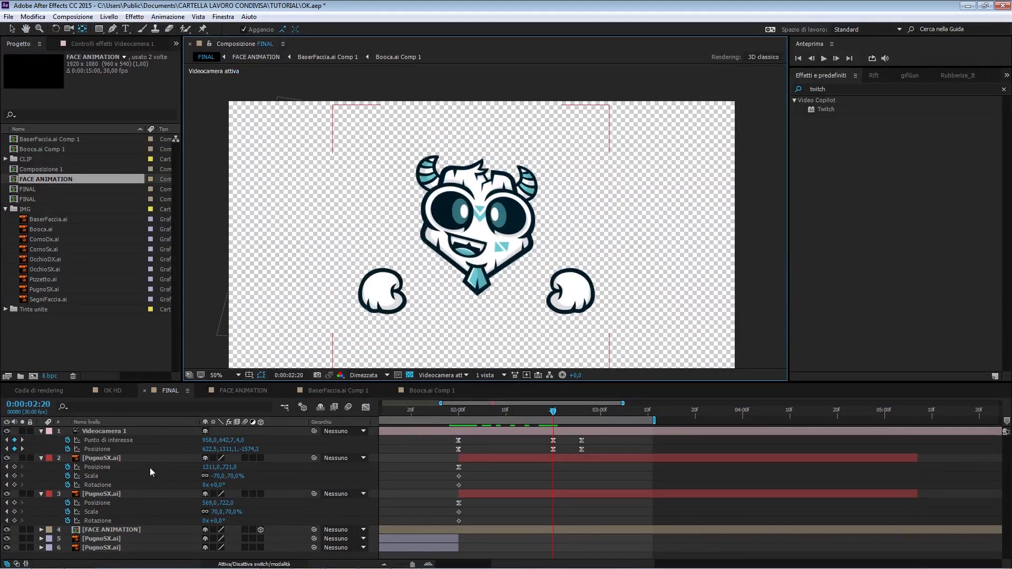
Step: At 0:00:02:20, raise both red fists to about Y 210 and rotate layer 2 to 83° and layer 3 to -82°
{"action": "left_click", "coordinate": [138, 459]}
{"action": "left_click", "coordinate": [145, 494], "text": "shift"}
{"action": "key", "text": "alt+shift+p"}
{"action": "left_click_drag", "start_coordinate": [228, 467], "coordinate": [7, 429]}
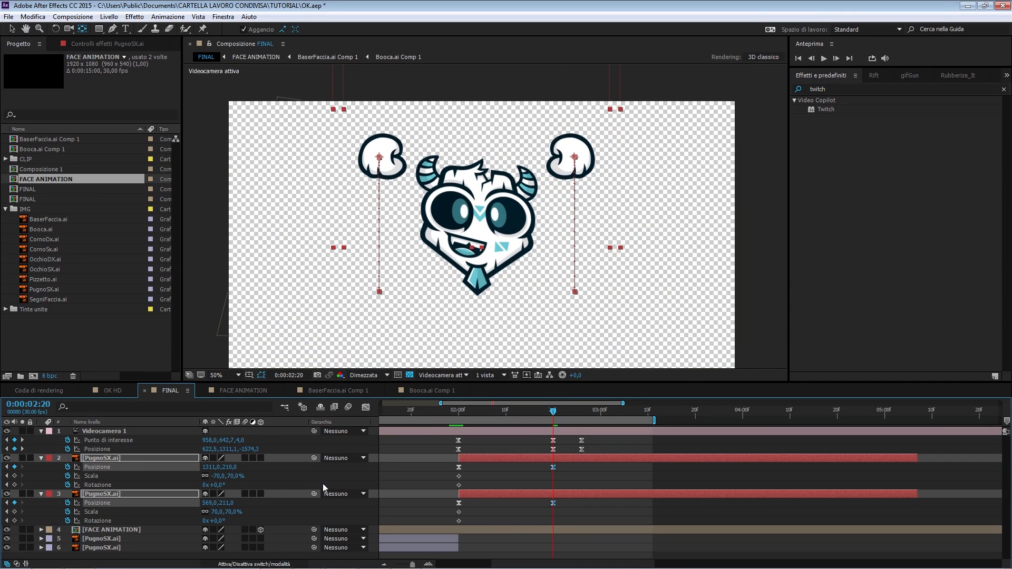
{"action": "left_click_drag", "start_coordinate": [216, 485], "coordinate": [270, 485]}
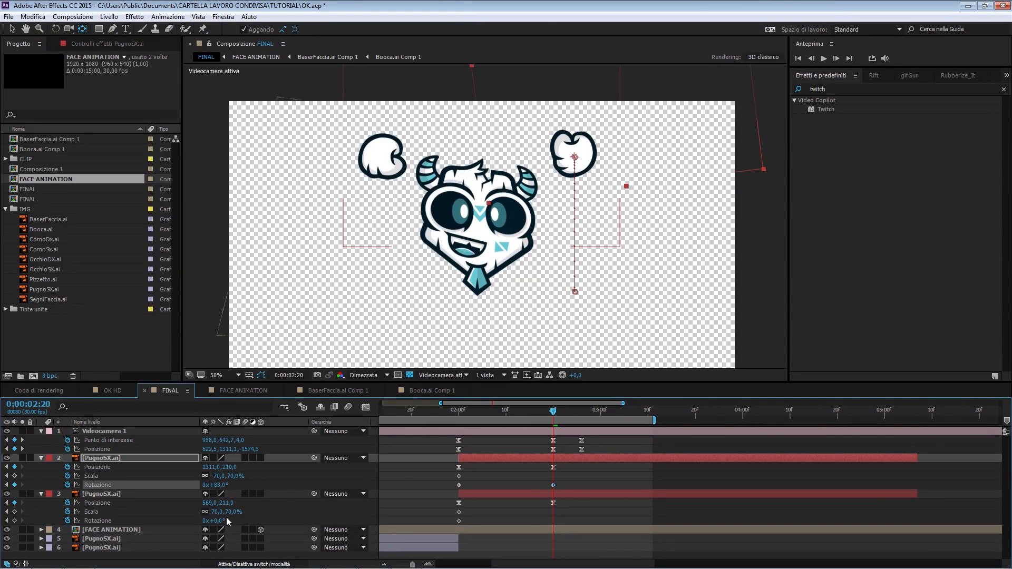
{"action": "left_click_drag", "start_coordinate": [224, 521], "coordinate": [191, 522]}
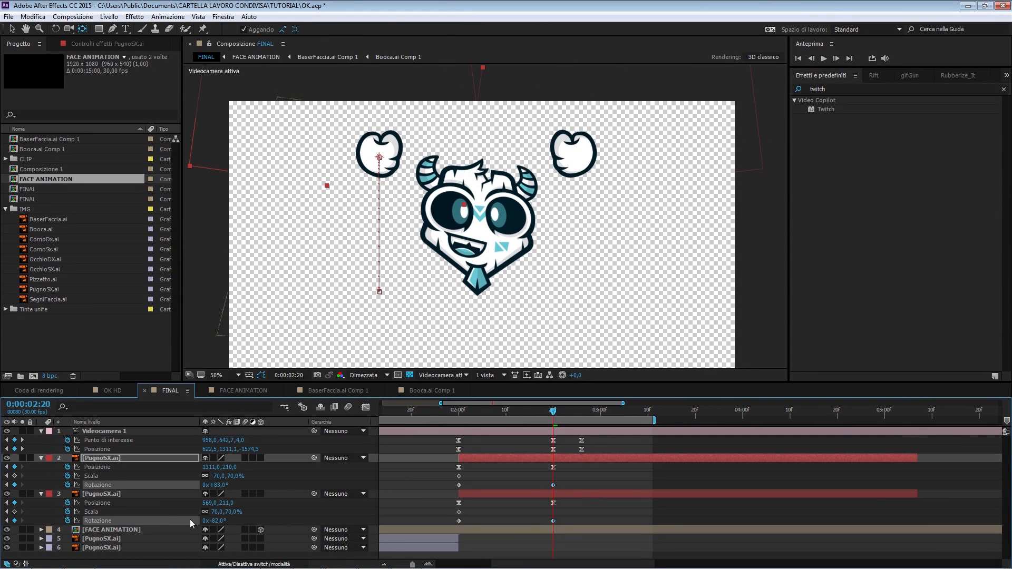
{"action": "left_click", "coordinate": [155, 456]}
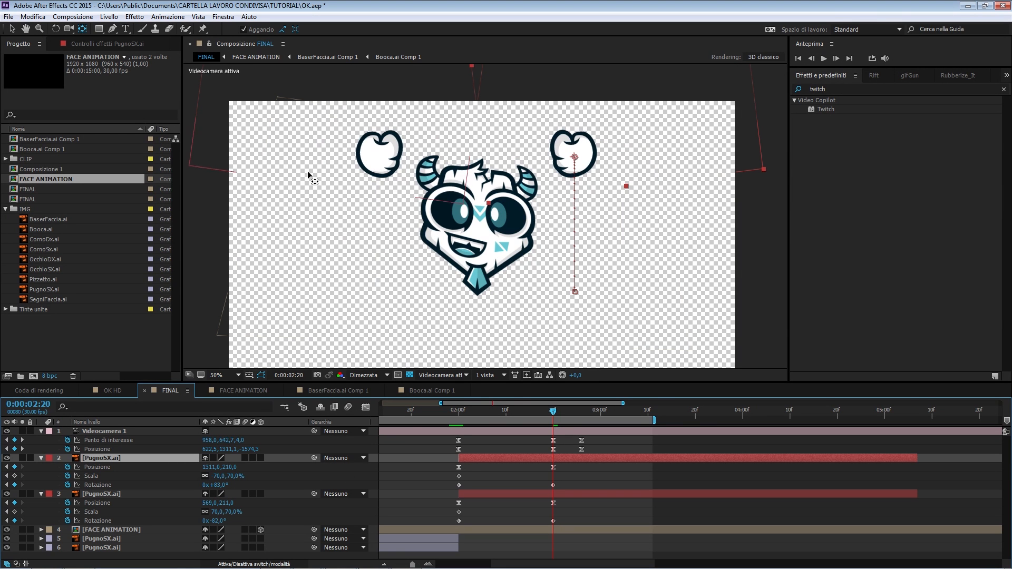
{"action": "left_click_drag", "start_coordinate": [233, 467], "coordinate": [241, 466]}
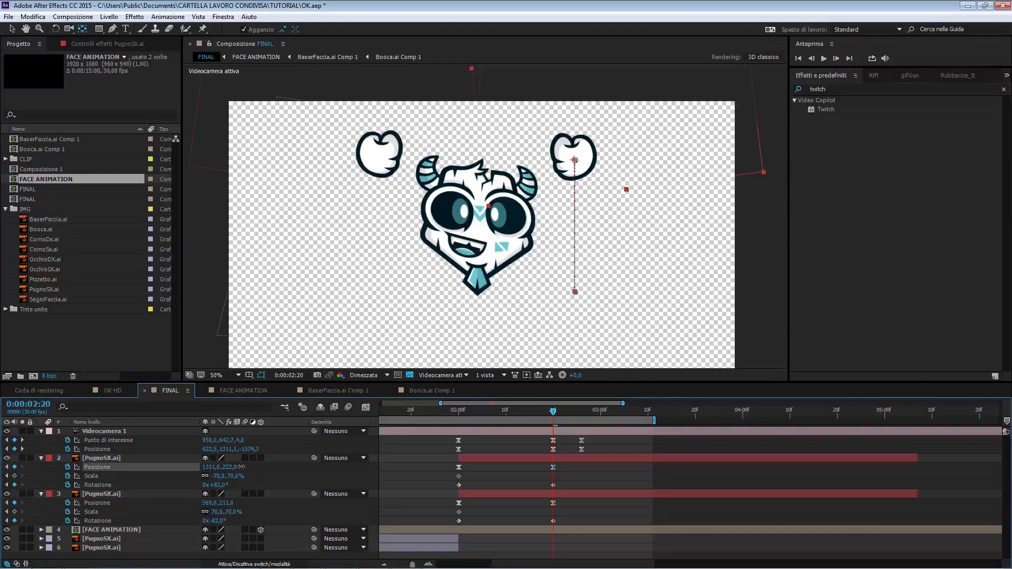
{"action": "key", "text": "ctrl+z"}
Step: Lower the layer 3 fist to Y 257 at 0:00:02:20
{"action": "left_click", "coordinate": [151, 495]}
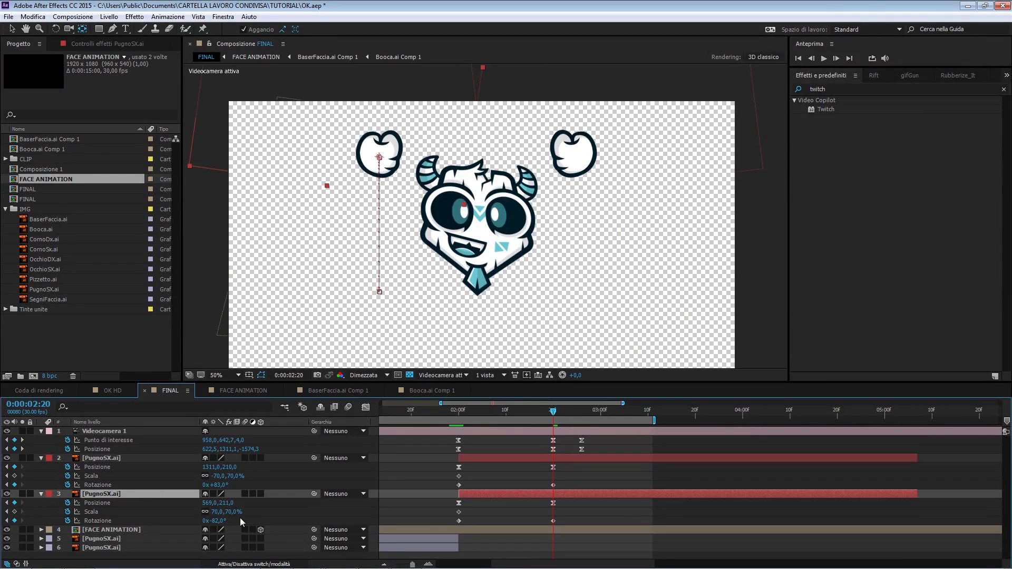
{"action": "left_click_drag", "start_coordinate": [225, 503], "coordinate": [251, 503]}
{"action": "left_click", "coordinate": [143, 458]}
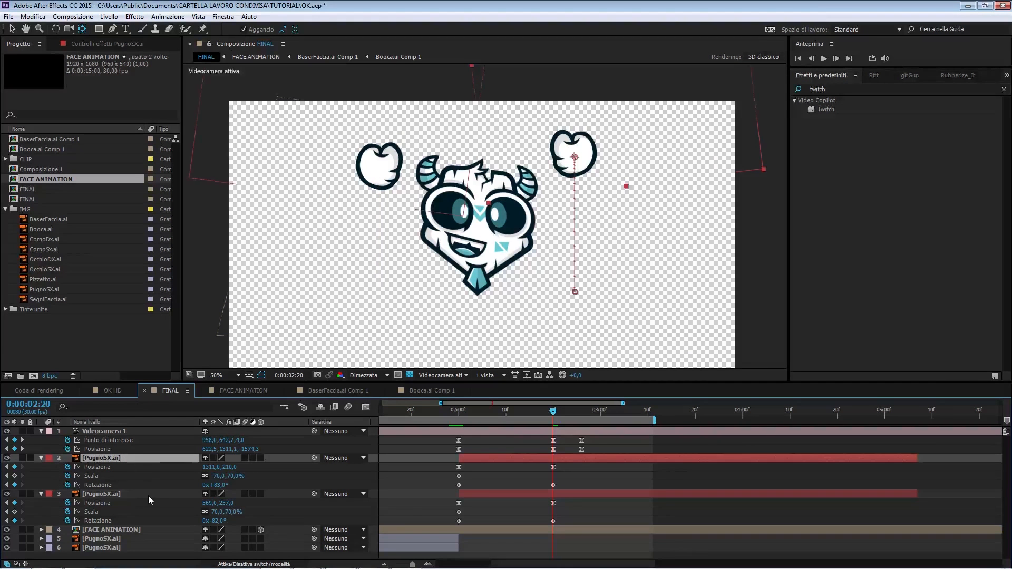
{"action": "left_click", "coordinate": [148, 494], "text": "shift"}
{"action": "left_click", "coordinate": [290, 486]}
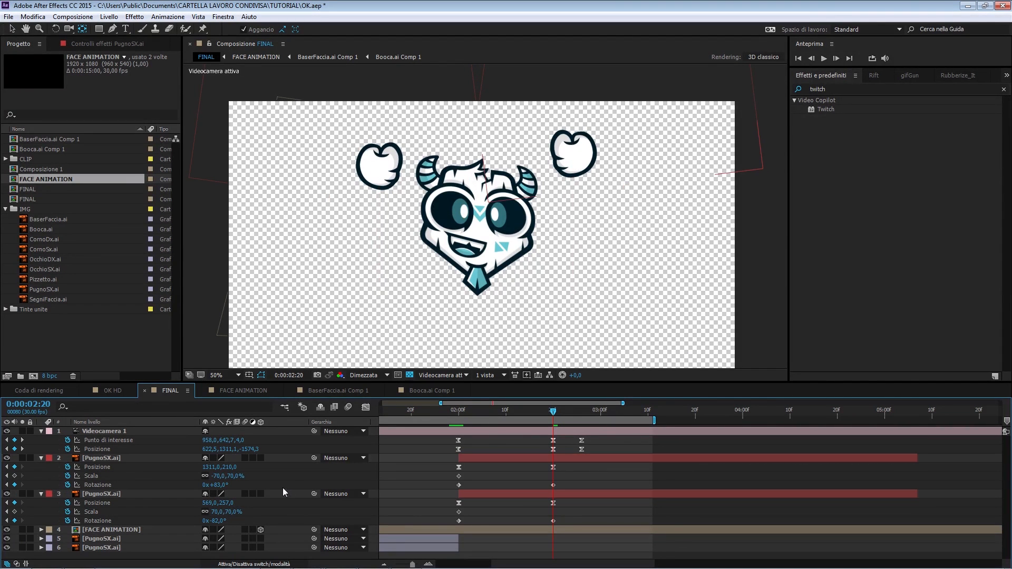
Step: Scale the layer 2 fist to -108, 108% and the layer 3 fist to 96% at 0:00:02:20, and preview the motion
{"action": "left_click_drag", "start_coordinate": [237, 479], "coordinate": [256, 478]}
{"action": "left_click_drag", "start_coordinate": [237, 512], "coordinate": [253, 516]}
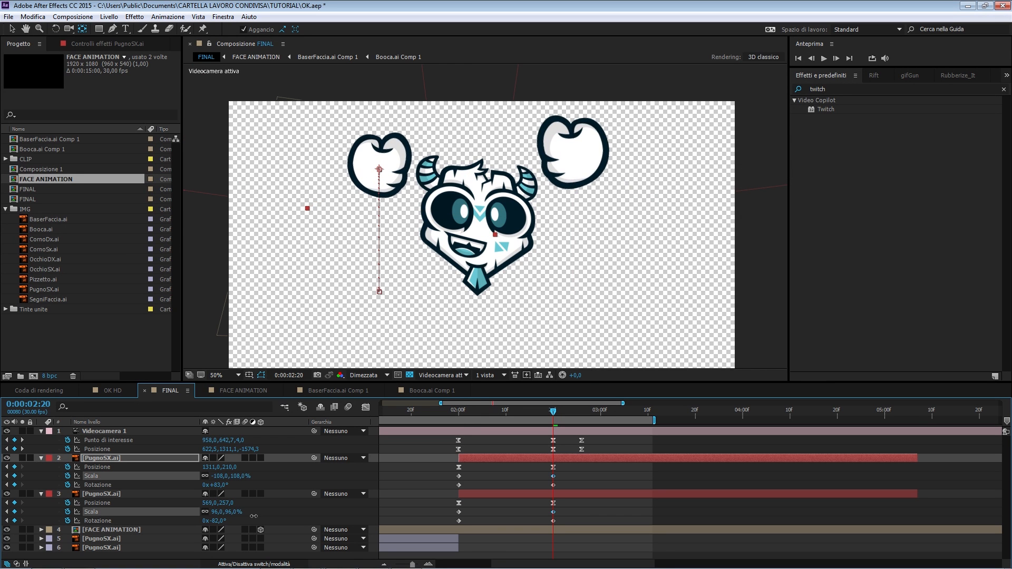
{"action": "left_click_drag", "start_coordinate": [460, 413], "coordinate": [553, 463]}
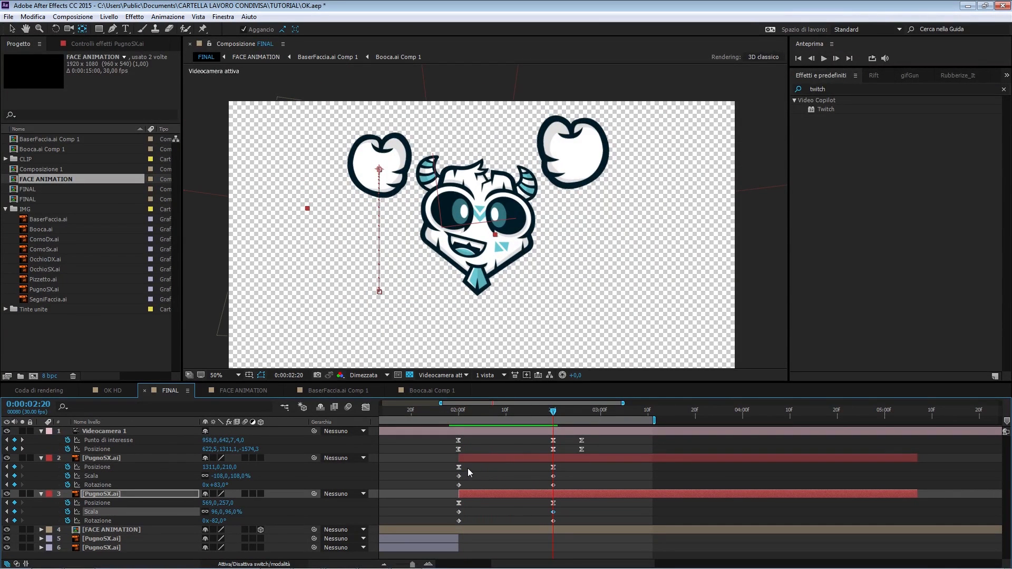
Step: Copy both red fists' position, scale and rotation keyframes from 0:00:02:00 to 0:00:02:26
{"action": "left_click_drag", "start_coordinate": [469, 464], "coordinate": [454, 488]}
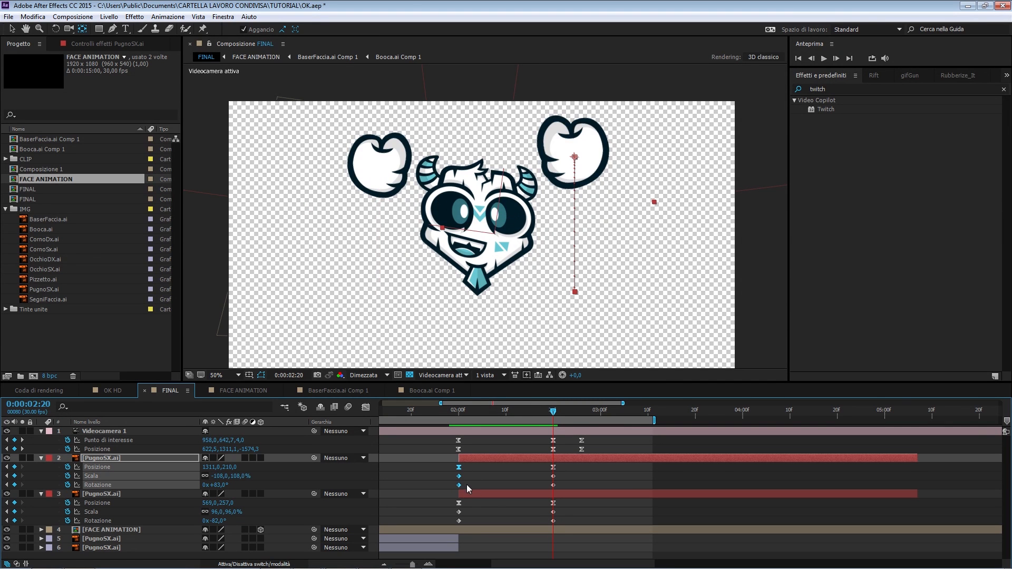
{"action": "left_click_drag", "start_coordinate": [575, 411], "coordinate": [582, 416]}
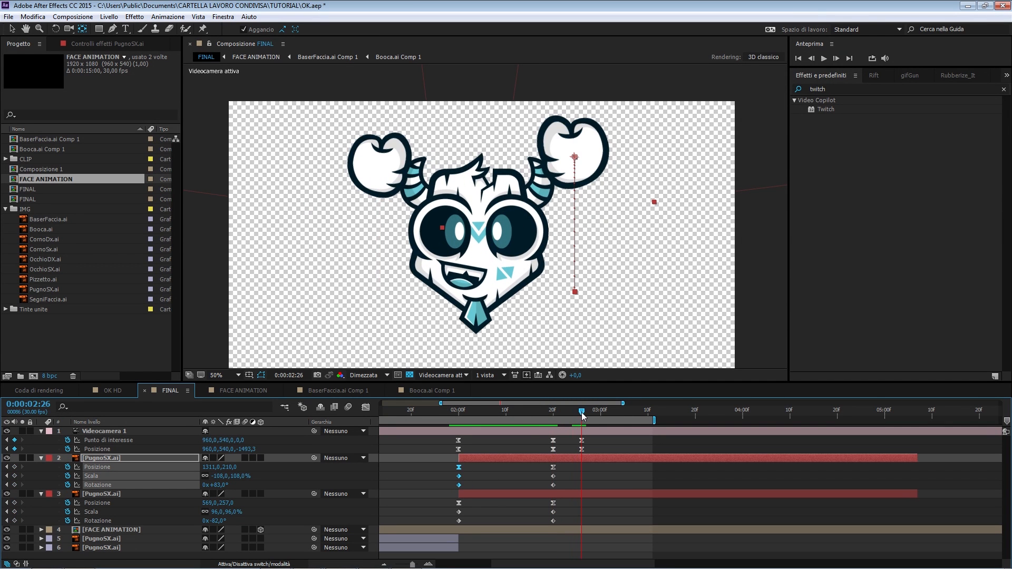
{"action": "key", "text": "ctrl+v"}
{"action": "left_click_drag", "start_coordinate": [477, 504], "coordinate": [456, 522]}
{"action": "key", "text": "ctrl+c"}
{"action": "key", "text": "ctrl+v"}
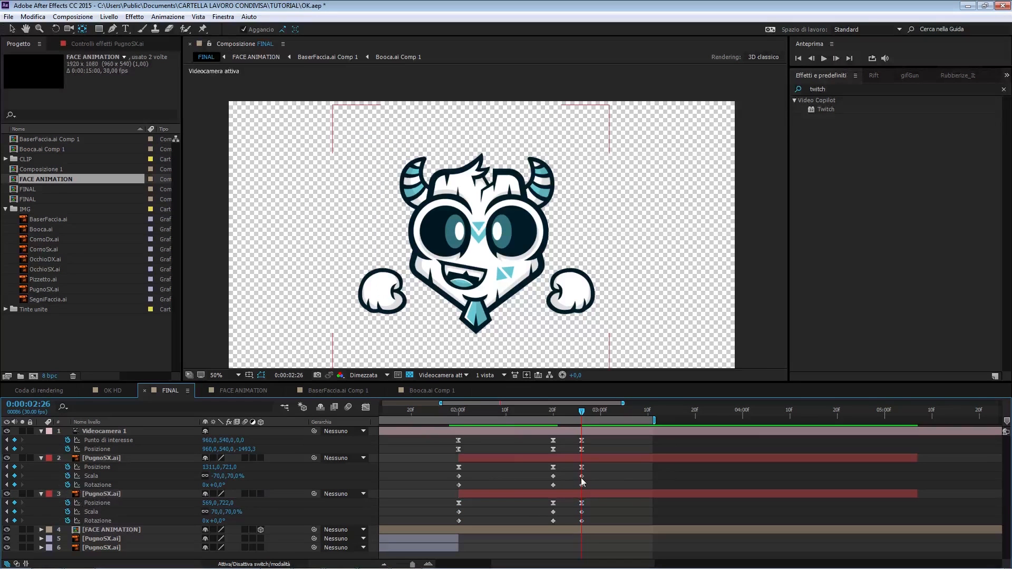
Step: At 0:00:02:26, rotate the layer 2 fist to 88° and turn the layer 3 fist in the opposite direction
{"action": "left_click_drag", "start_coordinate": [219, 486], "coordinate": [274, 494]}
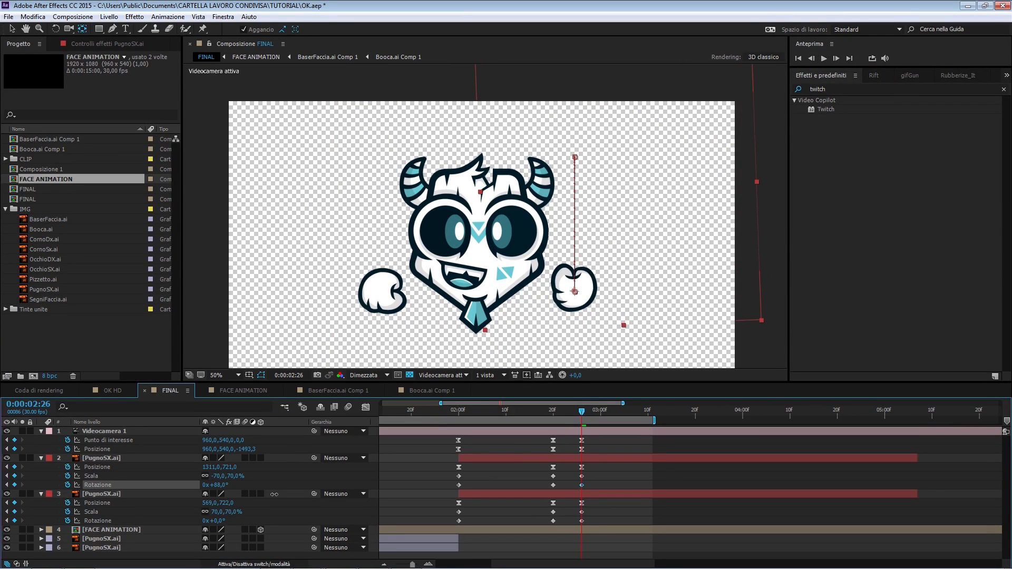
{"action": "left_click_drag", "start_coordinate": [214, 521], "coordinate": [170, 520]}
{"action": "left_click", "coordinate": [518, 454]}
Step: Apply Easy Ease to all keyframes of both red fist layers and preview the motion
{"action": "left_click_drag", "start_coordinate": [550, 416], "coordinate": [452, 526]}
{"action": "key", "text": "F9"}
{"action": "left_click", "coordinate": [607, 473]}
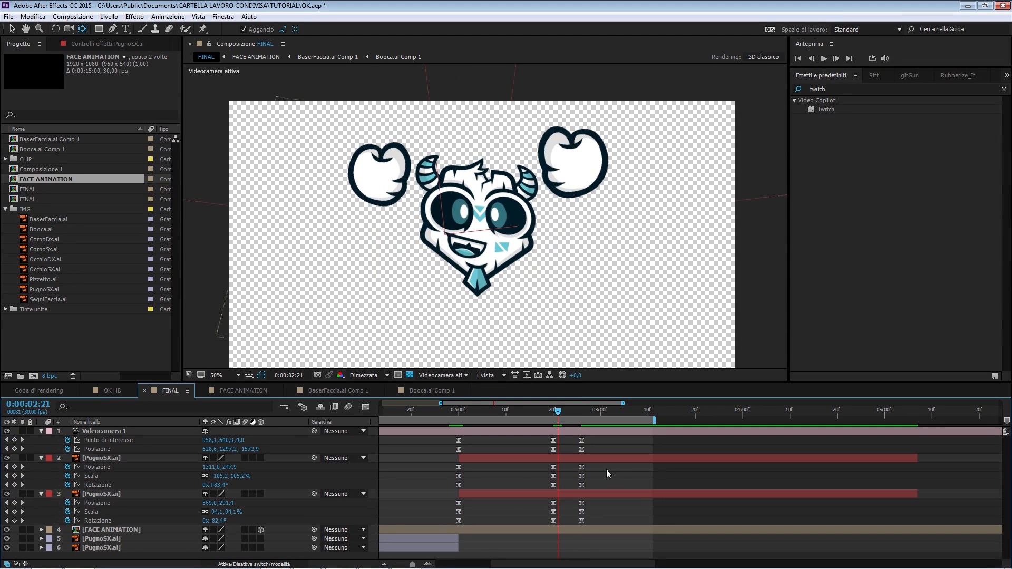
{"action": "left_click_drag", "start_coordinate": [479, 411], "coordinate": [545, 429]}
Step: In the speed graph, raise the outgoing influence of both red fists' keyframes at 0:00:02:20 to about 78% and preview the motion
{"action": "left_click_drag", "start_coordinate": [562, 468], "coordinate": [510, 530]}
{"action": "left_click", "coordinate": [366, 408]}
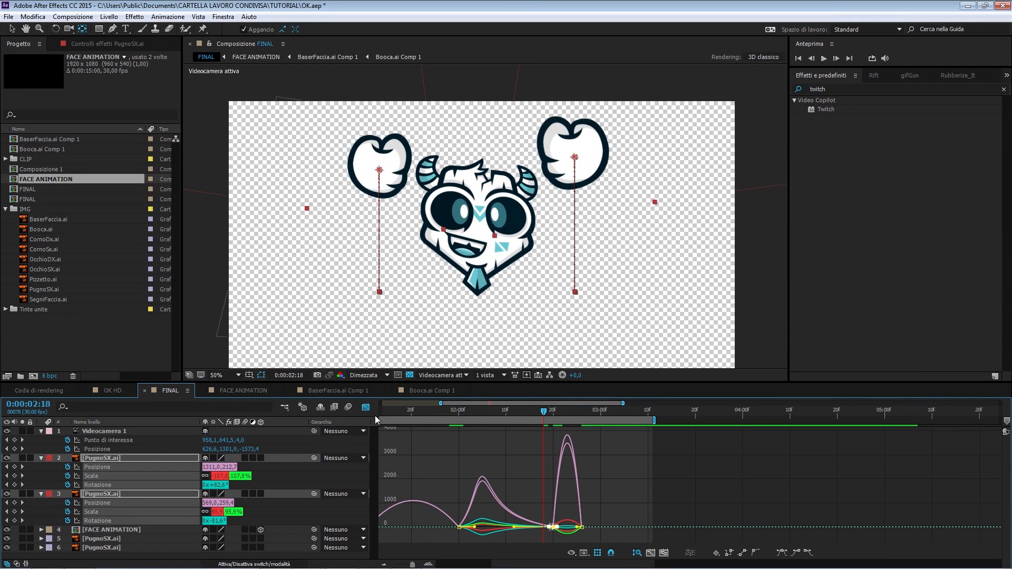
{"action": "left_click", "coordinate": [366, 407]}
{"action": "left_click_drag", "start_coordinate": [562, 464], "coordinate": [543, 525]}
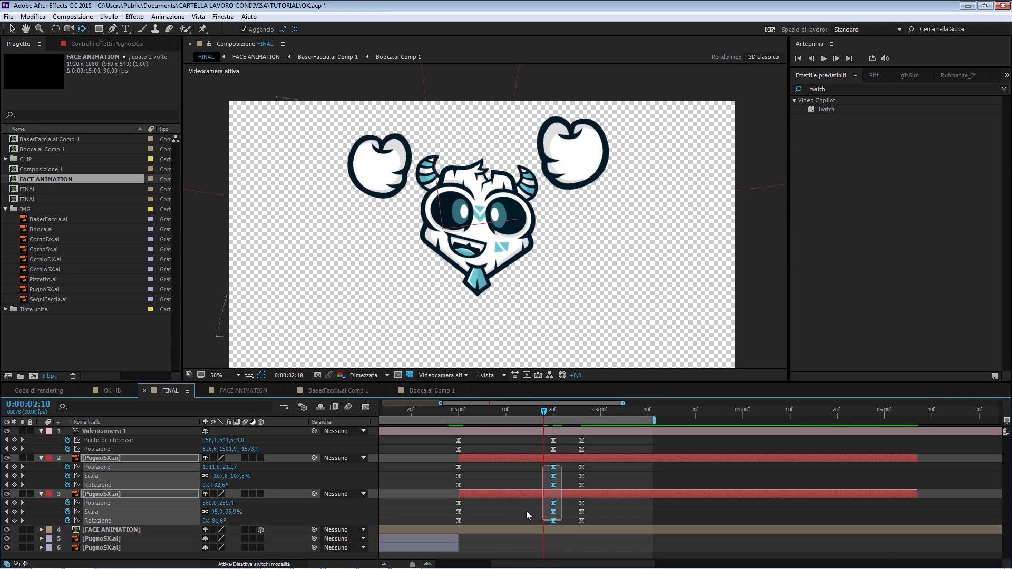
{"action": "left_click", "coordinate": [366, 408]}
{"action": "left_click", "coordinate": [427, 564]}
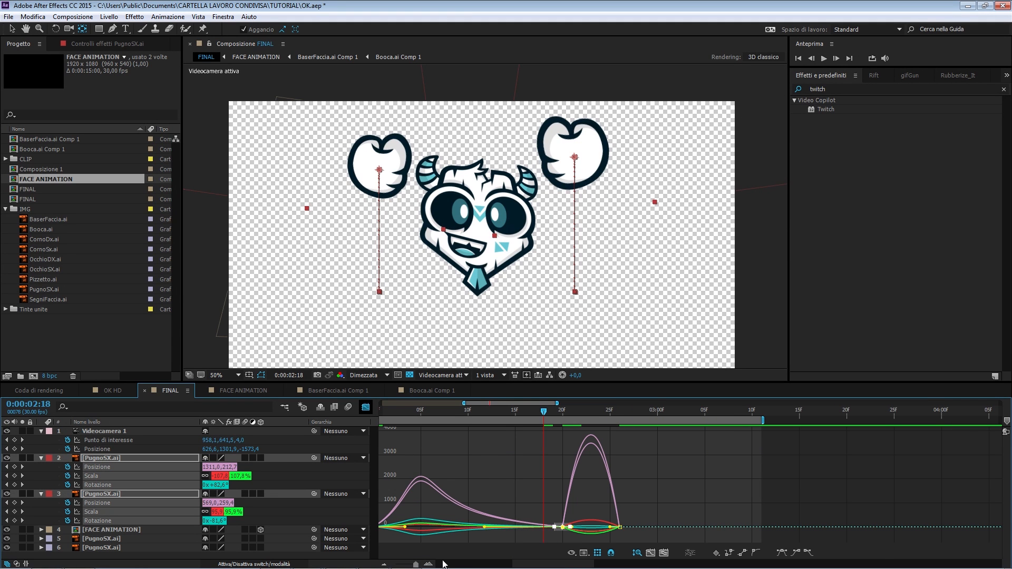
{"action": "left_click_drag", "start_coordinate": [576, 529], "coordinate": [587, 532]}
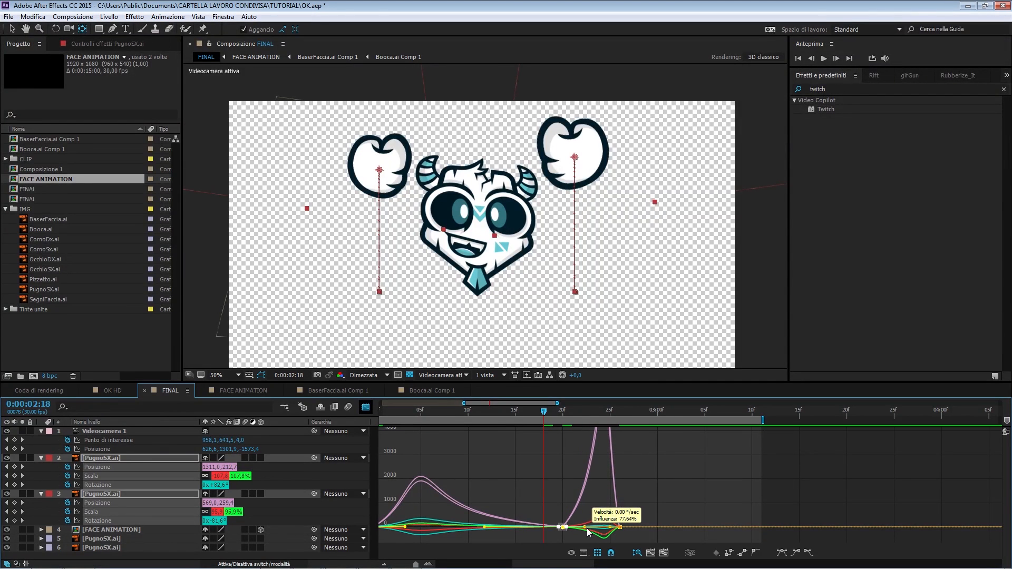
{"action": "left_click", "coordinate": [365, 407]}
{"action": "left_click", "coordinate": [384, 563]}
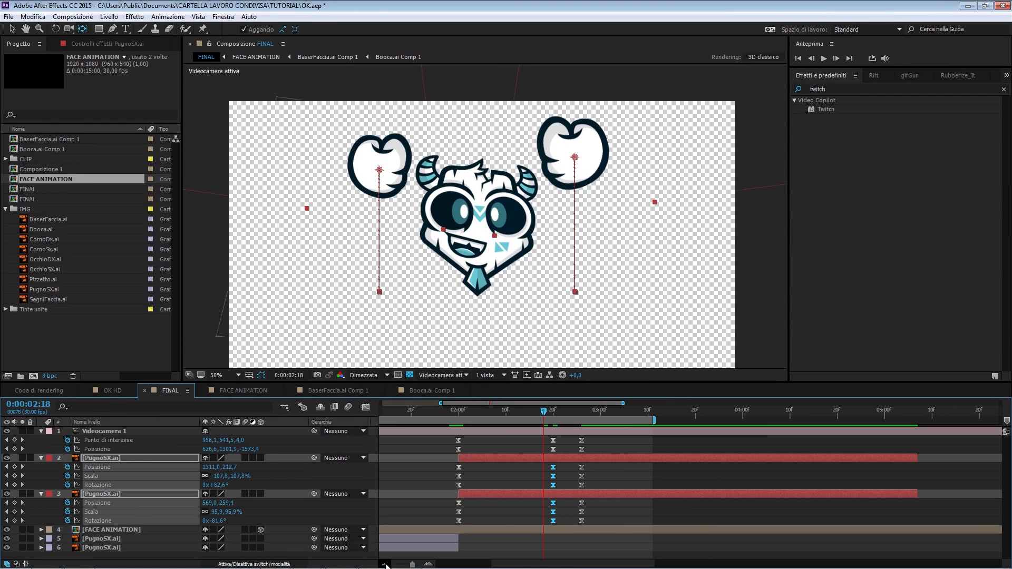
{"action": "left_click", "coordinate": [459, 413]}
{"action": "key", "text": "space"}
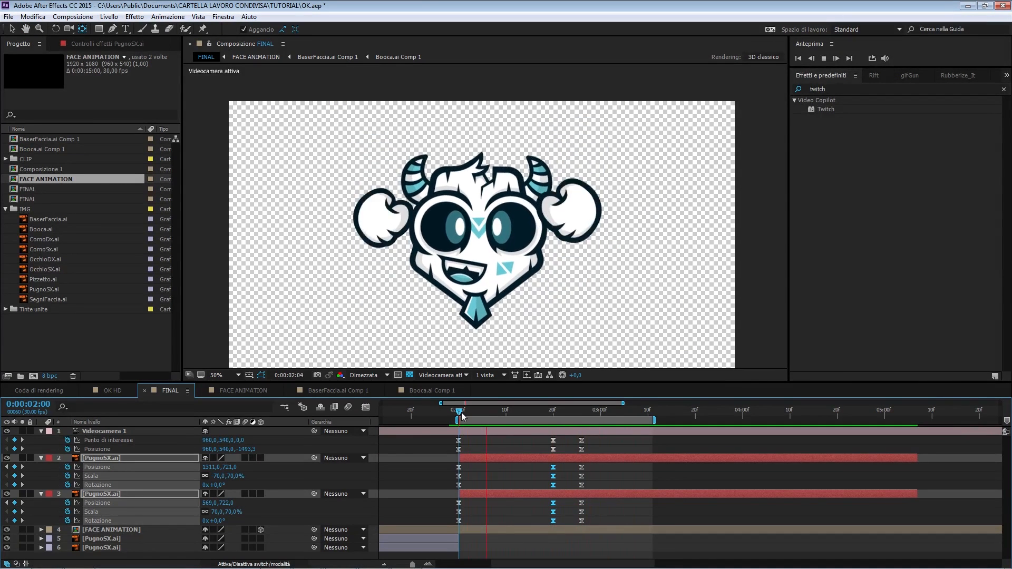
{"action": "key", "text": "space"}
Step: Delay all position, scale and rotation keyframes of both red fist layers by three frames and preview the motion
{"action": "left_click", "coordinate": [525, 488]}
{"action": "left_click_drag", "start_coordinate": [602, 467], "coordinate": [474, 524]}
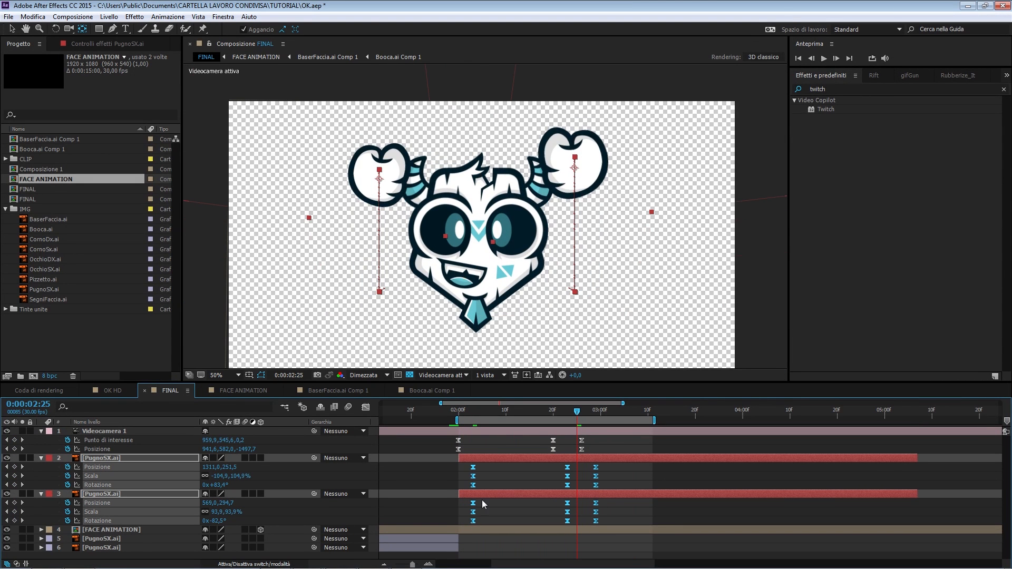
{"action": "left_click_drag", "start_coordinate": [474, 411], "coordinate": [460, 415]}
{"action": "key", "text": "space"}
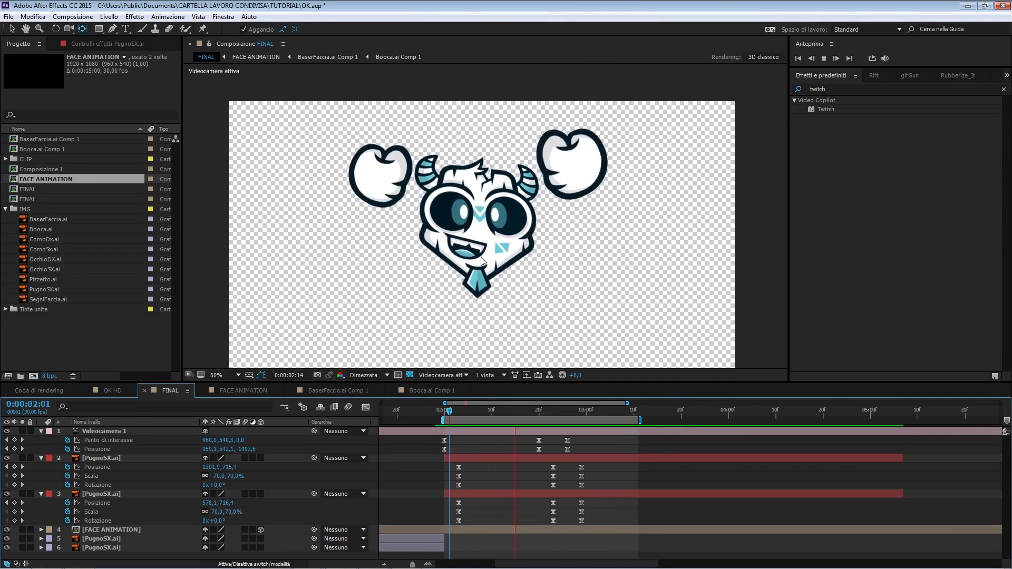
{"action": "scroll", "coordinate": [482, 261], "scroll_direction": "down", "scroll_amount": 1}
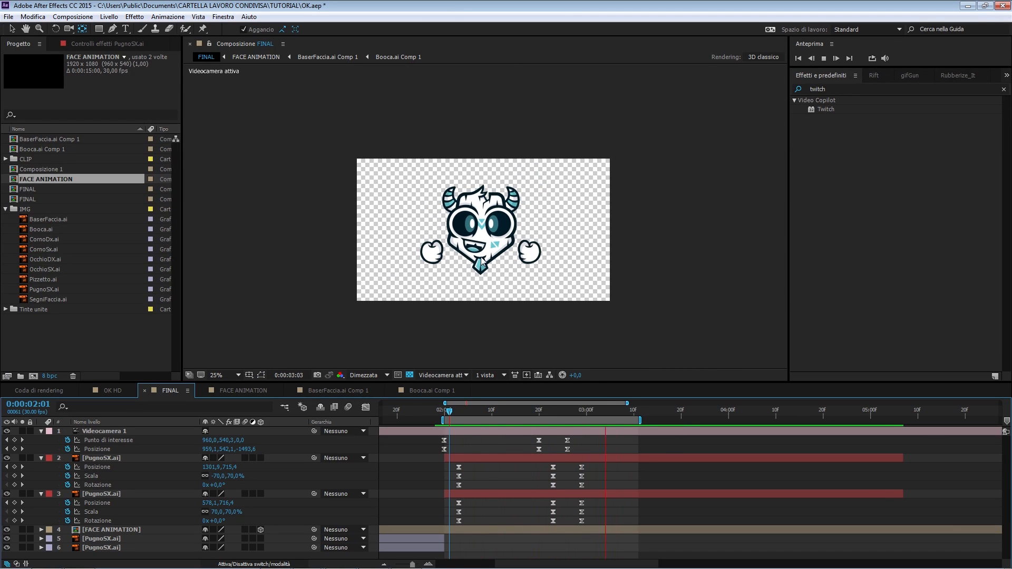
Step: Check the animation in the OK HD composition, then replay the FINAL composition for comparison
{"action": "left_click", "coordinate": [112, 390]}
{"action": "left_click_drag", "start_coordinate": [529, 414], "coordinate": [602, 423]}
{"action": "left_click", "coordinate": [169, 390]}
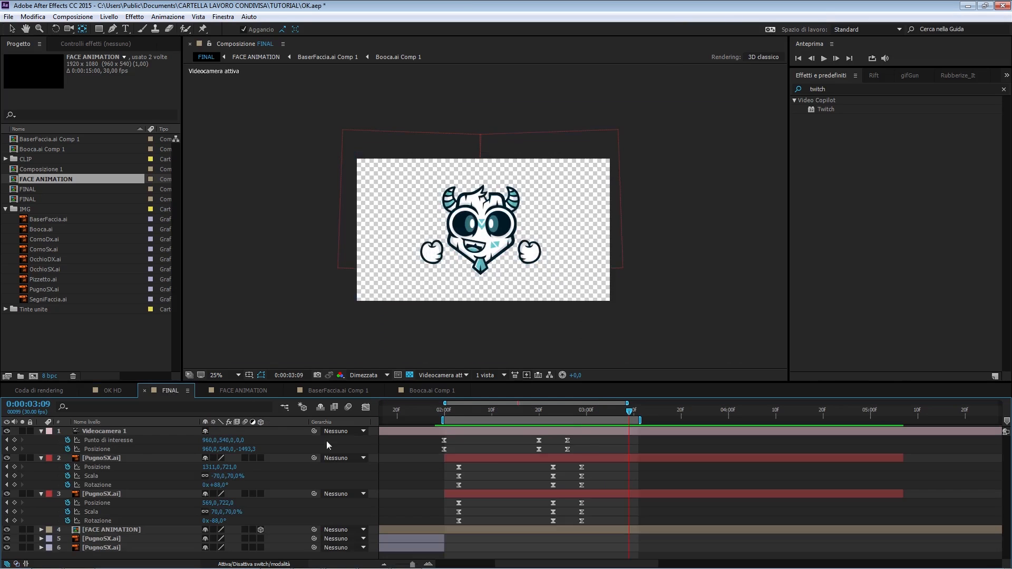
{"action": "key", "text": "space"}
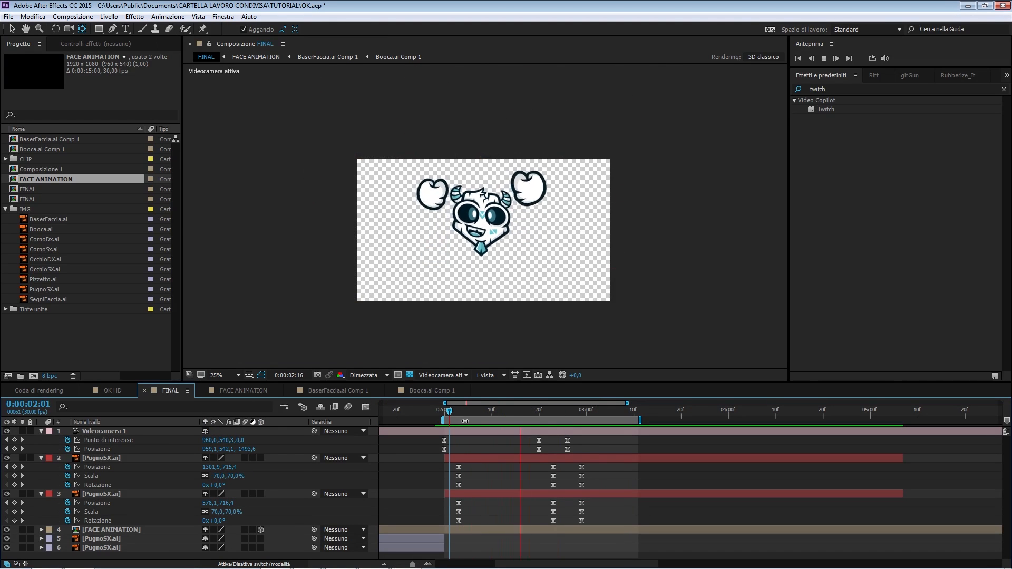
{"action": "key", "text": "space"}
{"action": "left_click_drag", "start_coordinate": [572, 430], "coordinate": [522, 442]}
{"action": "key", "text": "space"}
{"action": "key", "text": "space"}
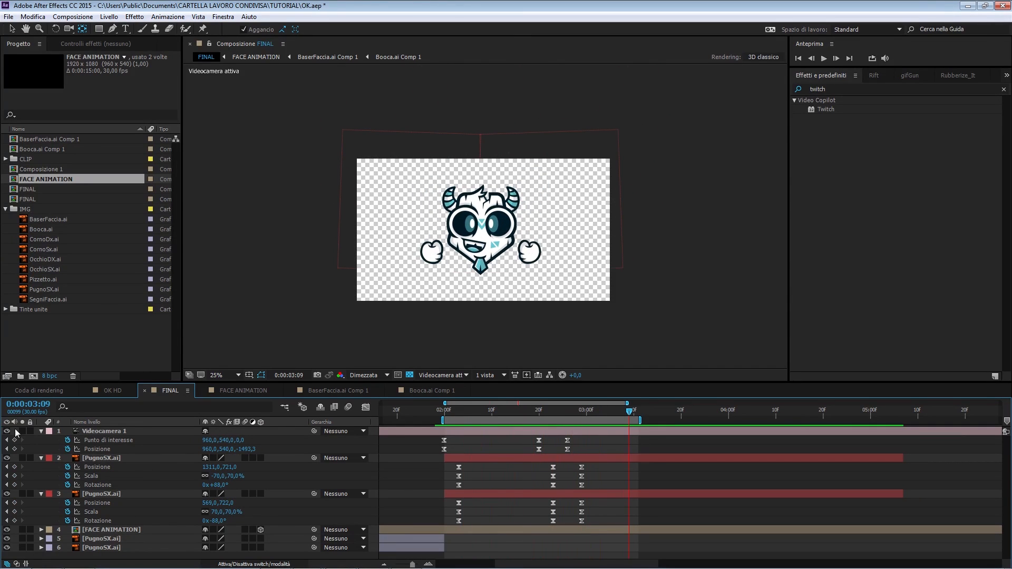
Step: Collapse the properties of the camera and both red fist layers, and create a green 1920 × 1080 px solid
{"action": "left_click", "coordinate": [95, 432]}
{"action": "left_click", "coordinate": [106, 496], "text": "shift"}
{"action": "key", "text": "u"}
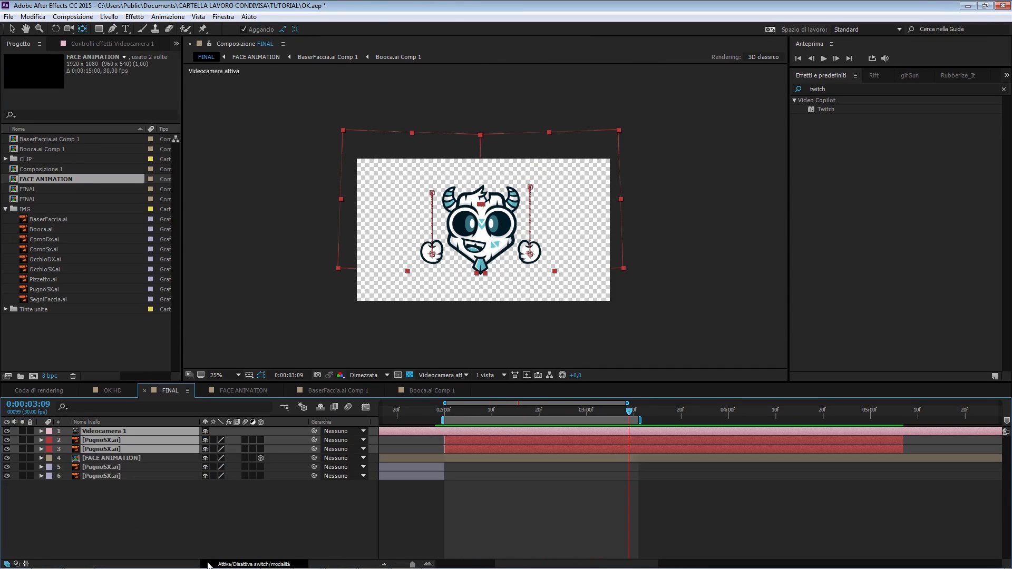
{"action": "right_click", "coordinate": [203, 520]}
{"action": "mouse_move", "coordinate": [255, 418]}
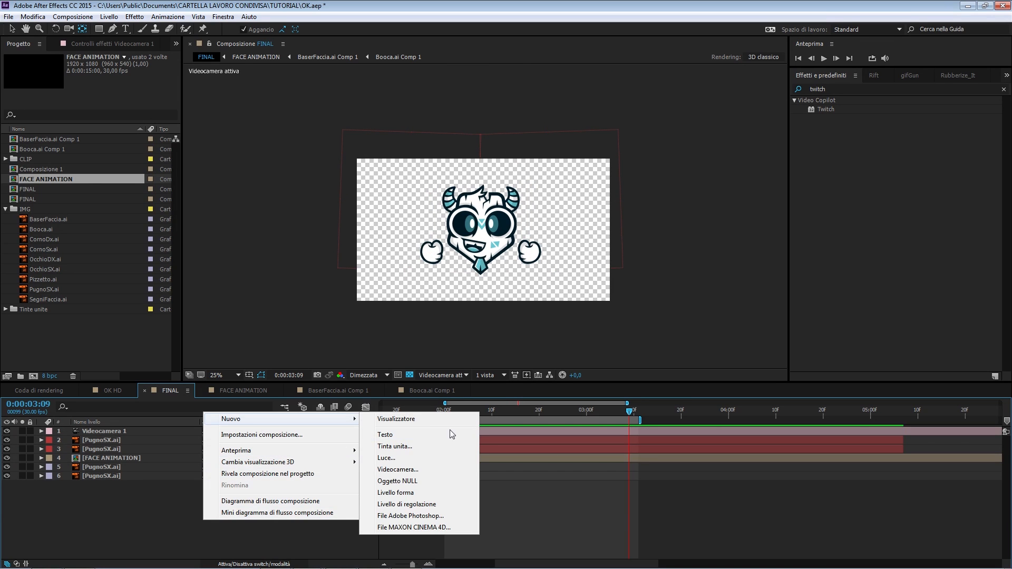
{"action": "left_click", "coordinate": [414, 449]}
{"action": "left_click", "coordinate": [163, 219]}
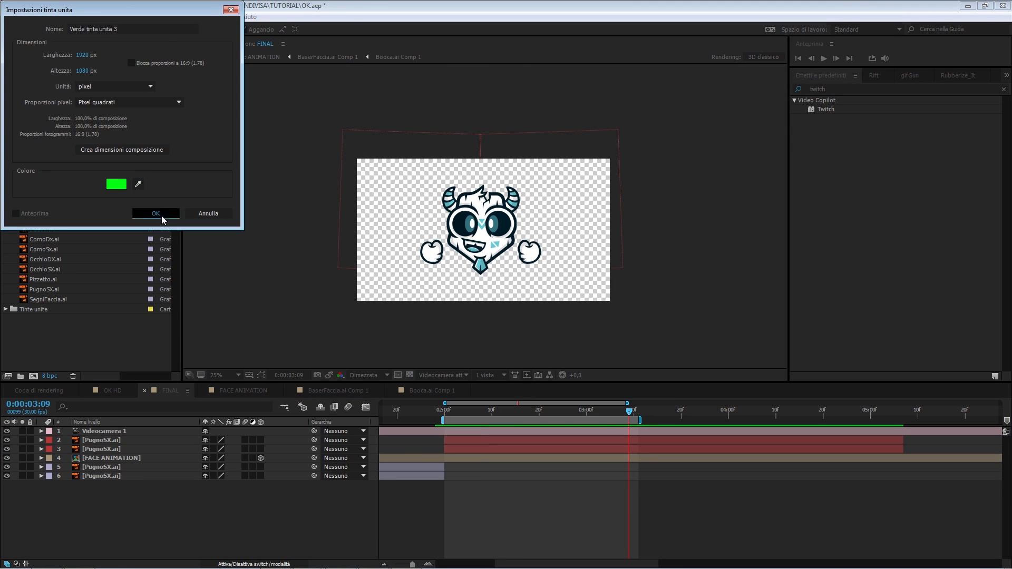
Step: Apply the Scala sfumatura effect to the green solid and place the solid below all other layers
{"action": "left_click_drag", "start_coordinate": [841, 89], "coordinate": [762, 88]}
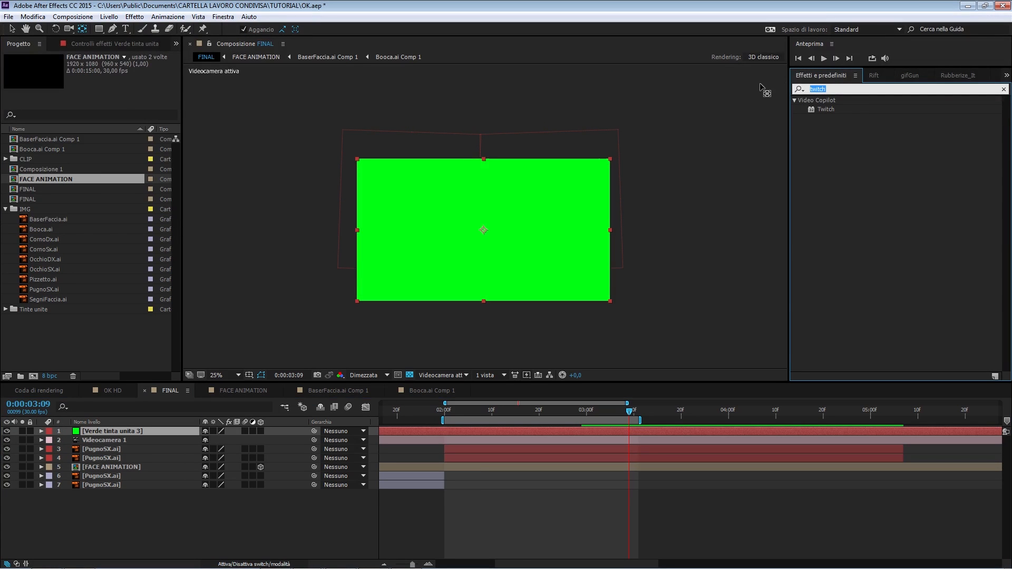
{"action": "type", "text": "sfumatur"}
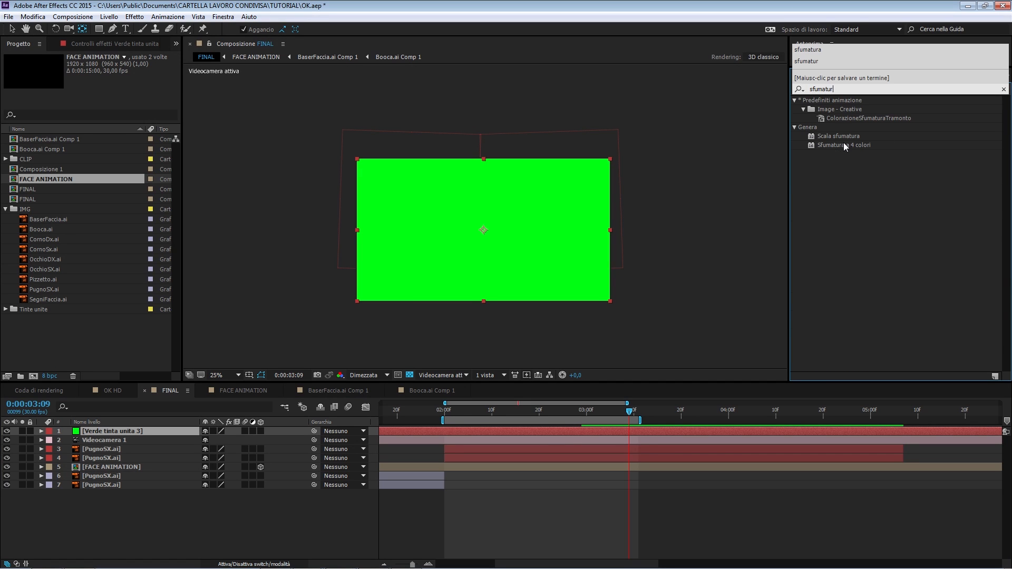
{"action": "left_click", "coordinate": [844, 145]}
{"action": "left_click", "coordinate": [851, 137]}
{"action": "left_click_drag", "start_coordinate": [850, 137], "coordinate": [155, 505]}
{"action": "key", "text": "period"}
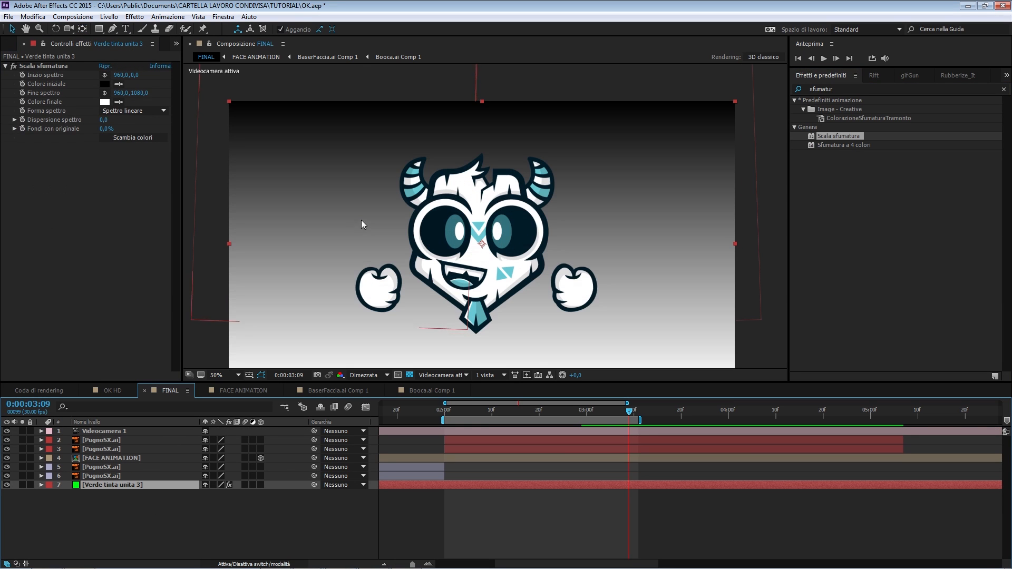
Step: Make the background gradient radial and set its end colour to teal 00B5C0
{"action": "left_click", "coordinate": [137, 112]}
{"action": "left_click", "coordinate": [132, 132]}
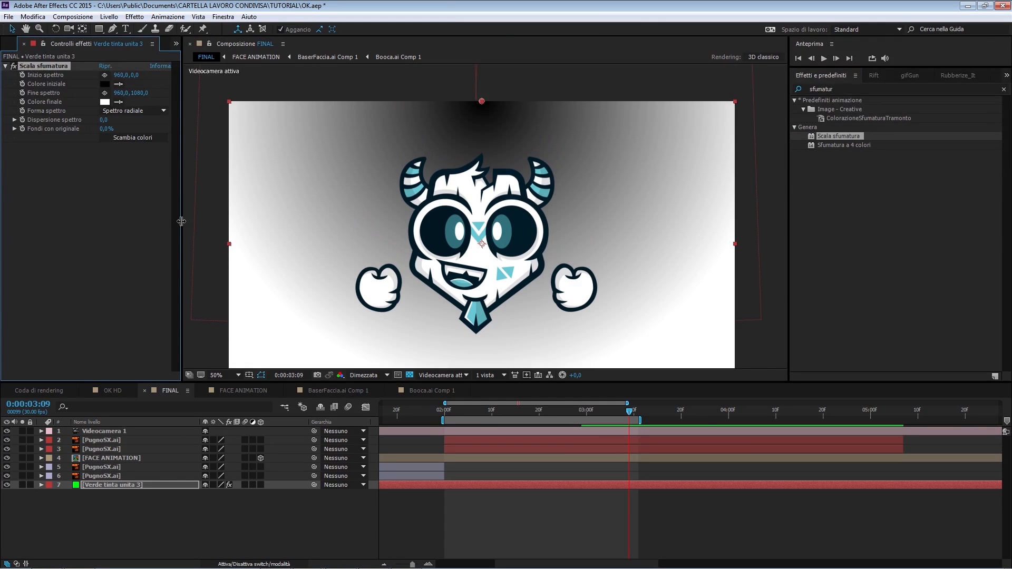
{"action": "left_click", "coordinate": [105, 102]}
{"action": "left_click_drag", "start_coordinate": [200, 95], "coordinate": [184, 63]}
{"action": "left_click", "coordinate": [183, 75]}
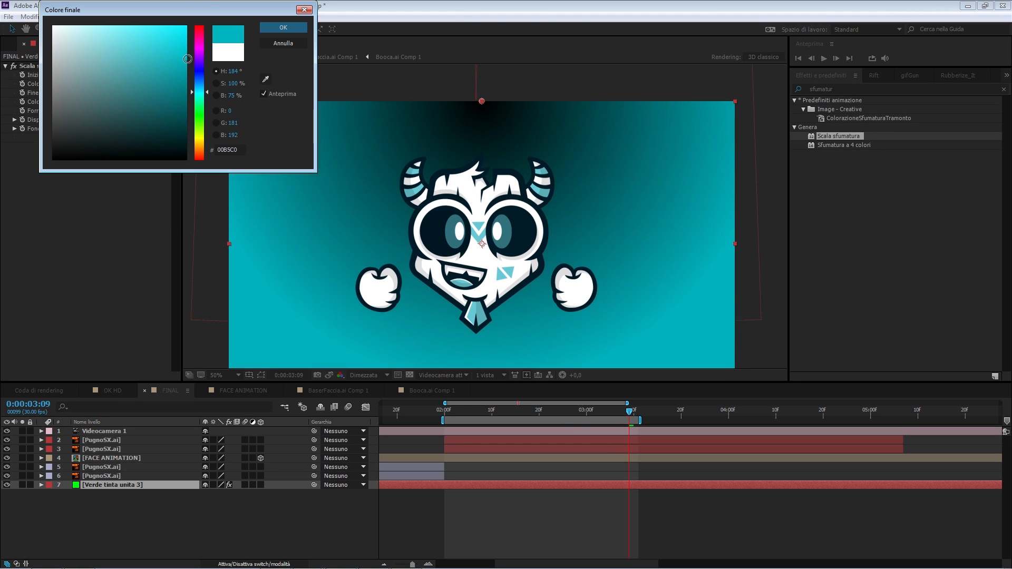
{"action": "left_click", "coordinate": [268, 27]}
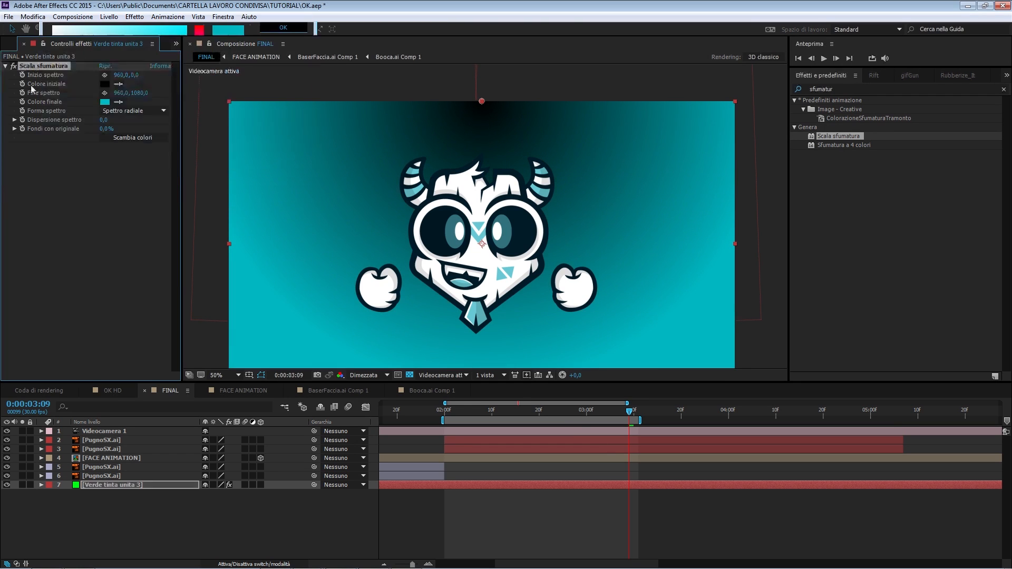
Step: Set the gradient's start colour to a light cyan around A0EDF2 and its start point to 960, 148
{"action": "left_click", "coordinate": [104, 84]}
{"action": "left_click_drag", "start_coordinate": [201, 94], "coordinate": [206, 92]}
{"action": "left_click_drag", "start_coordinate": [139, 45], "coordinate": [98, 33]}
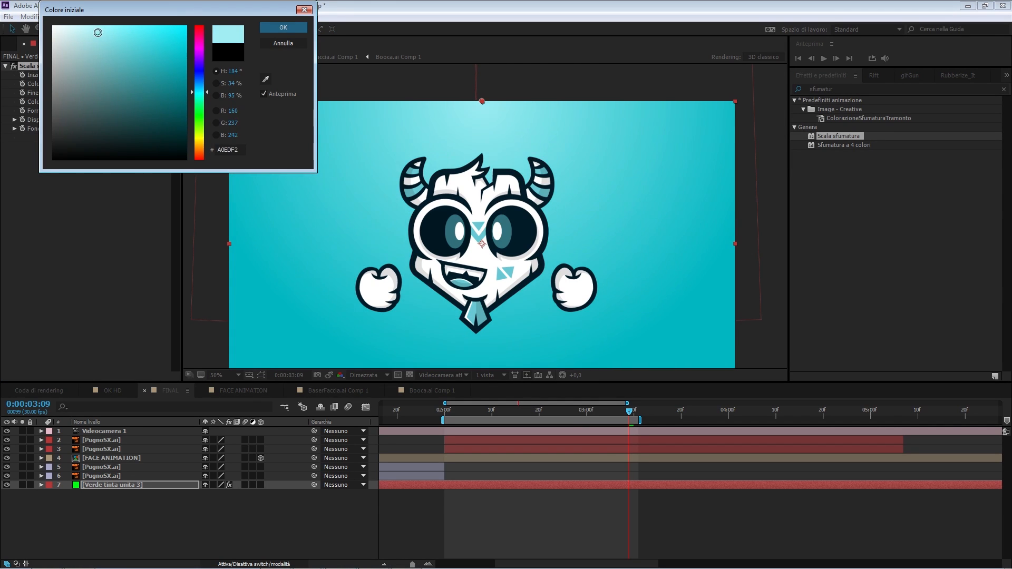
{"action": "left_click", "coordinate": [283, 27]}
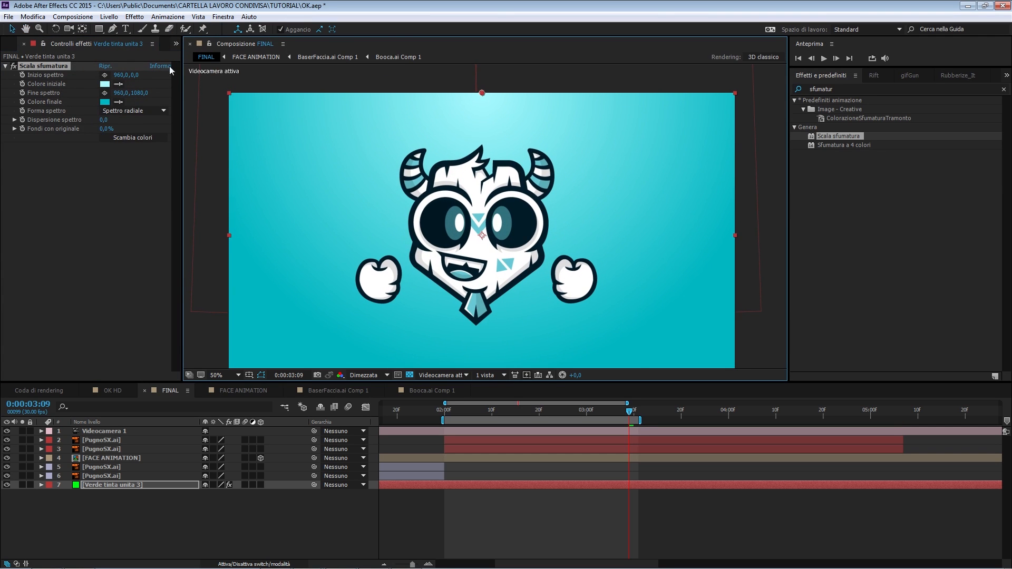
{"action": "left_click_drag", "start_coordinate": [134, 74], "coordinate": [204, 84]}
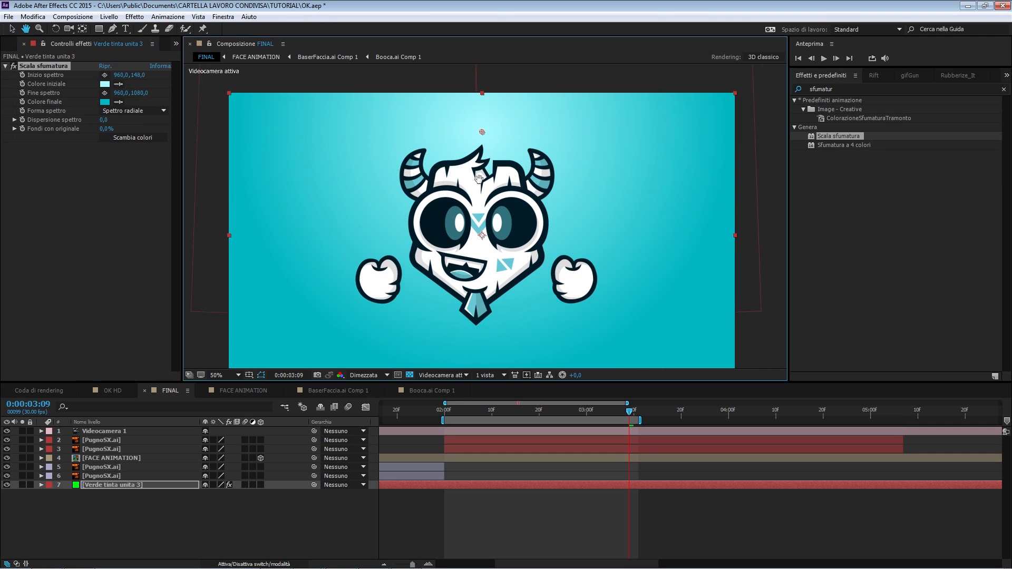
{"action": "left_click", "coordinate": [574, 502]}
Step: At 0:00:02:29, scale the layer 2 fist to -100, 100% and the layer 3 fist to 100%, and check the result
{"action": "left_click_drag", "start_coordinate": [530, 410], "coordinate": [582, 419]}
{"action": "left_click", "coordinate": [591, 412]}
{"action": "left_click", "coordinate": [103, 440]}
{"action": "left_click", "coordinate": [111, 449], "text": "shift"}
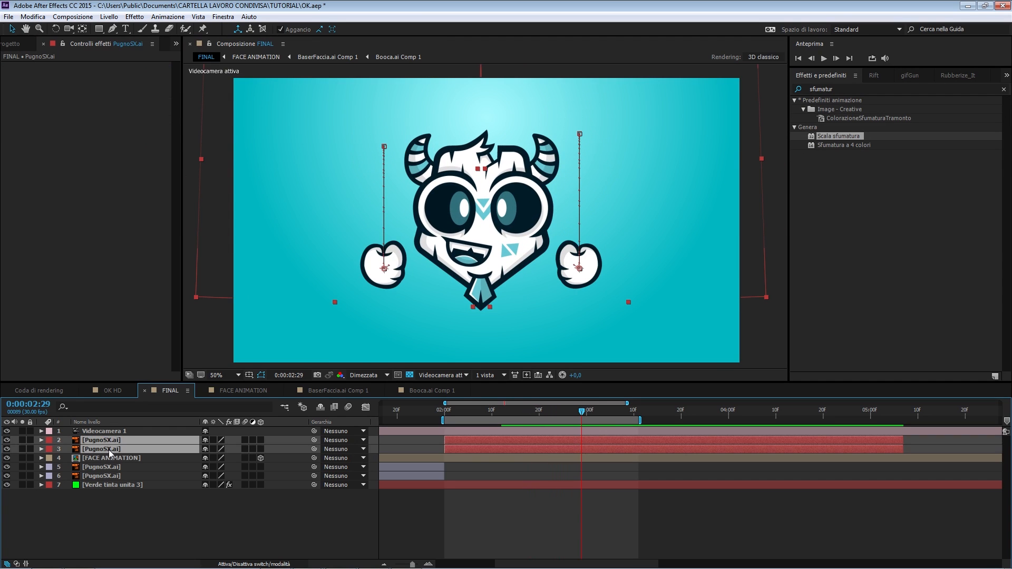
{"action": "key", "text": "u"}
{"action": "mouse_move", "coordinate": [581, 417]}
{"action": "left_mouse_down"}
{"action": "mouse_move", "coordinate": [565, 413]}
{"action": "mouse_move", "coordinate": [583, 418]}
{"action": "left_mouse_up"}
{"action": "left_click", "coordinate": [248, 457]}
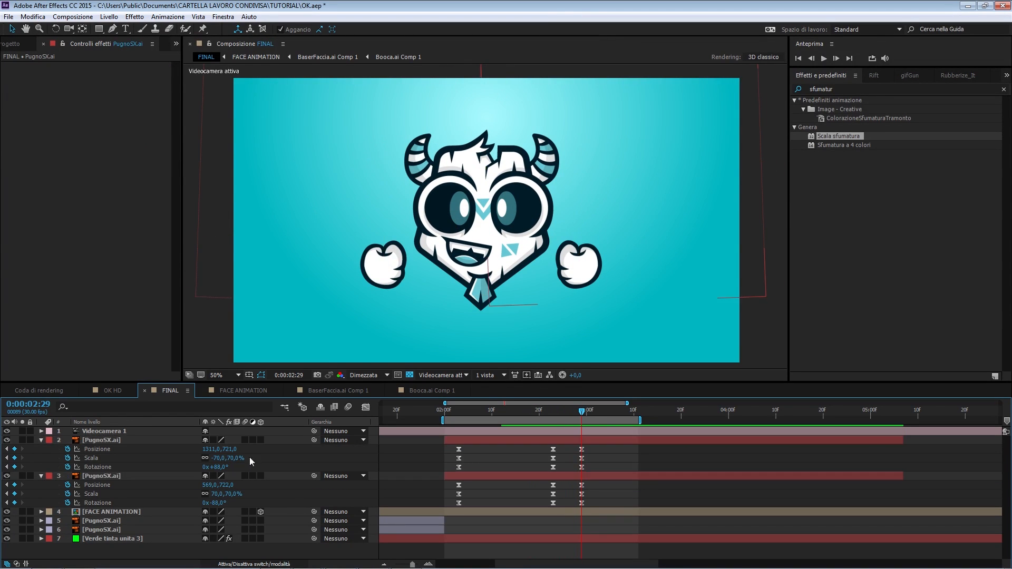
{"action": "type", "text": "100"}
{"action": "key", "text": "Return"}
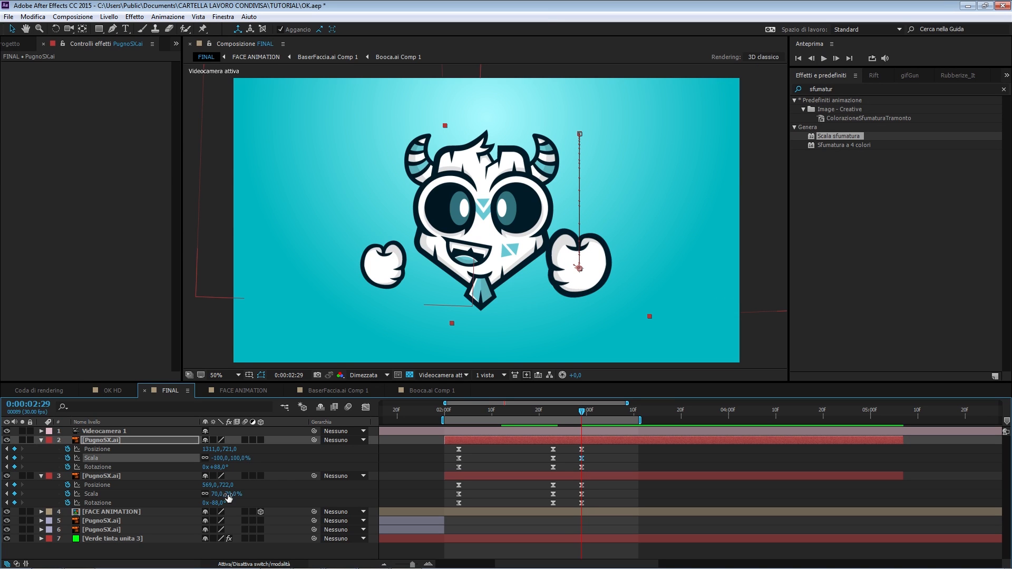
{"action": "type", "text": "100"}
{"action": "key", "text": "Return"}
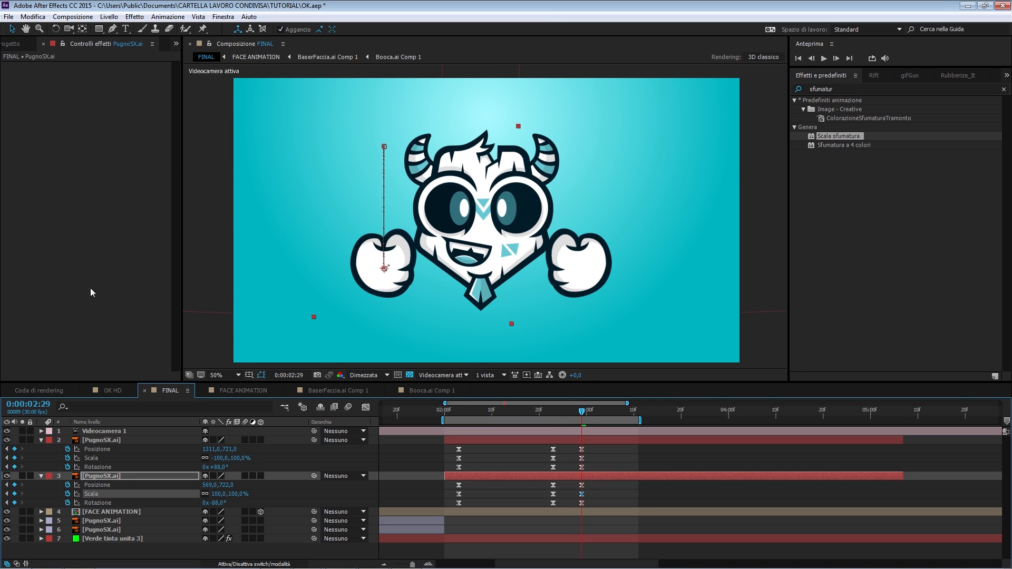
{"action": "left_click_drag", "start_coordinate": [581, 411], "coordinate": [601, 419]}
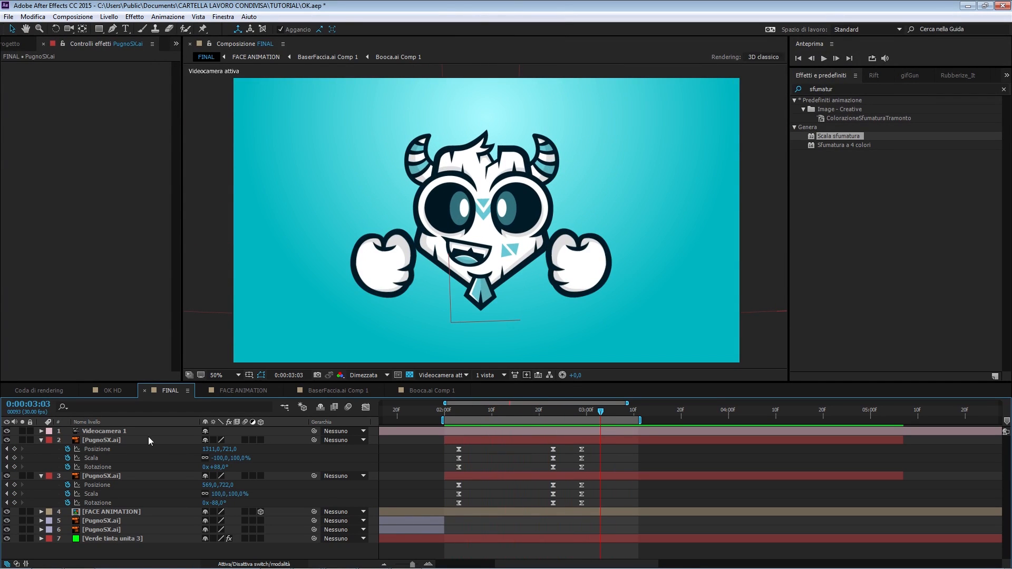
Step: Add a new adjustment layer at the top of the FINAL composition
{"action": "right_click", "coordinate": [625, 455]}
{"action": "mouse_move", "coordinate": [680, 467]}
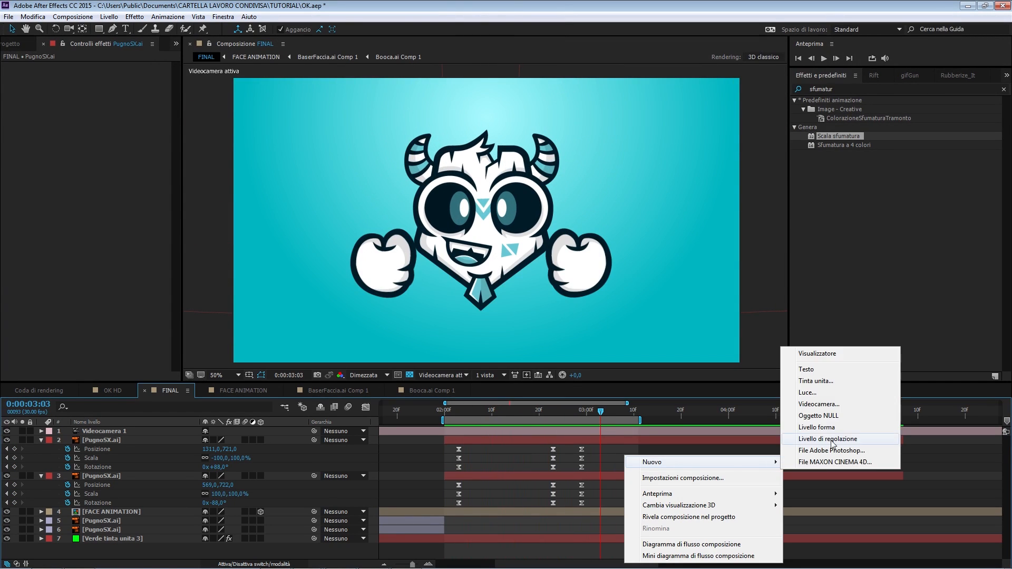
{"action": "left_click", "coordinate": [833, 441]}
{"action": "left_click", "coordinate": [134, 438]}
{"action": "left_click", "coordinate": [135, 447]}
{"action": "left_click", "coordinate": [137, 441]}
{"action": "left_click", "coordinate": [141, 432]}
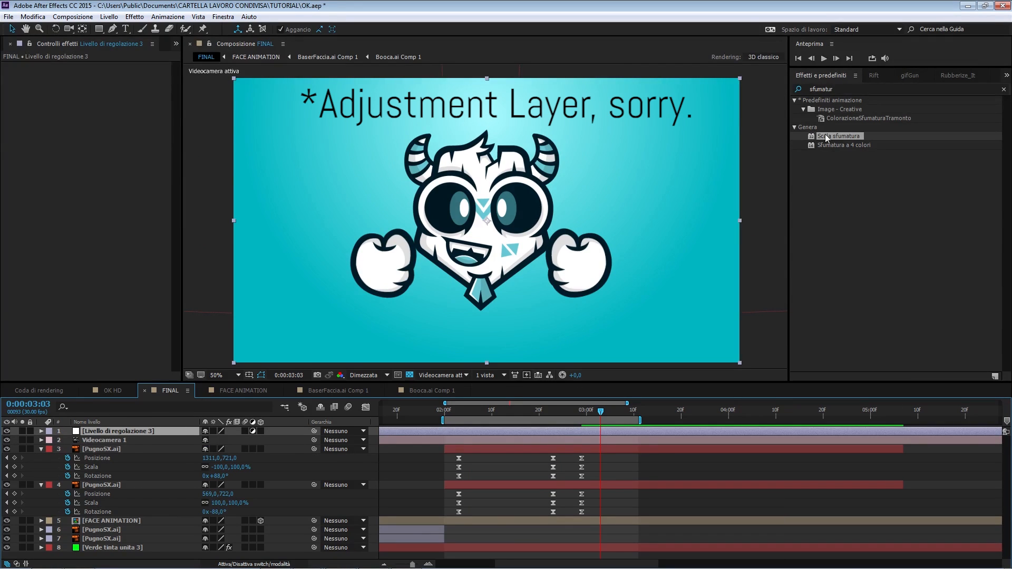
Step: Find the Twitch effect and apply it to the adjustment layer
{"action": "left_click_drag", "start_coordinate": [838, 90], "coordinate": [777, 84]}
{"action": "type", "text": "twitch"}
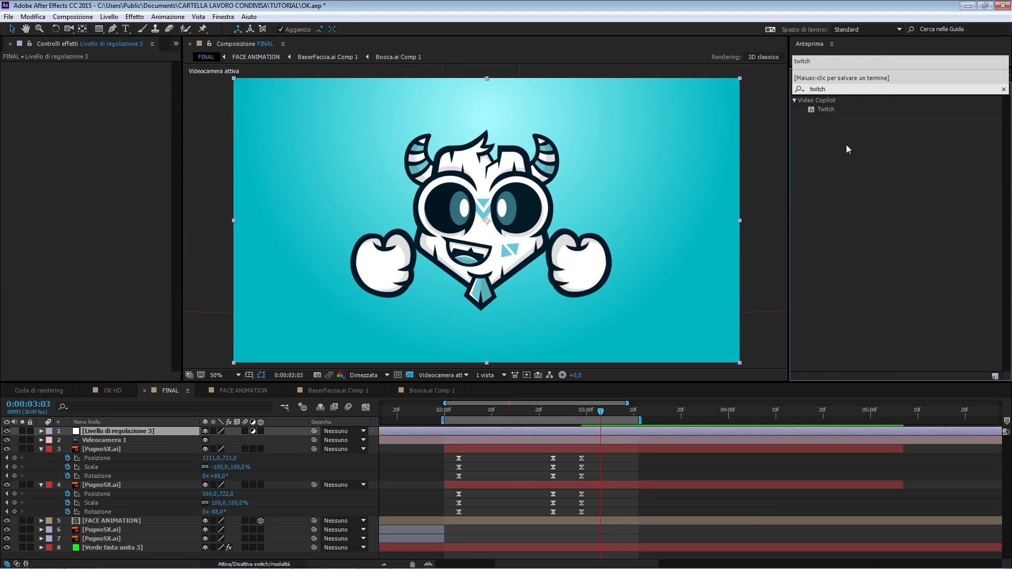
{"action": "left_click_drag", "start_coordinate": [826, 109], "coordinate": [650, 431]}
Step: Trim the adjustment layer so it spans only 0:00:02:28 to 0:00:03:05, deleting the pieces split off on either side
{"action": "mouse_move", "coordinate": [571, 420]}
{"action": "left_mouse_down"}
{"action": "mouse_move", "coordinate": [556, 417]}
{"action": "mouse_move", "coordinate": [586, 419]}
{"action": "mouse_move", "coordinate": [576, 424]}
{"action": "left_mouse_up"}
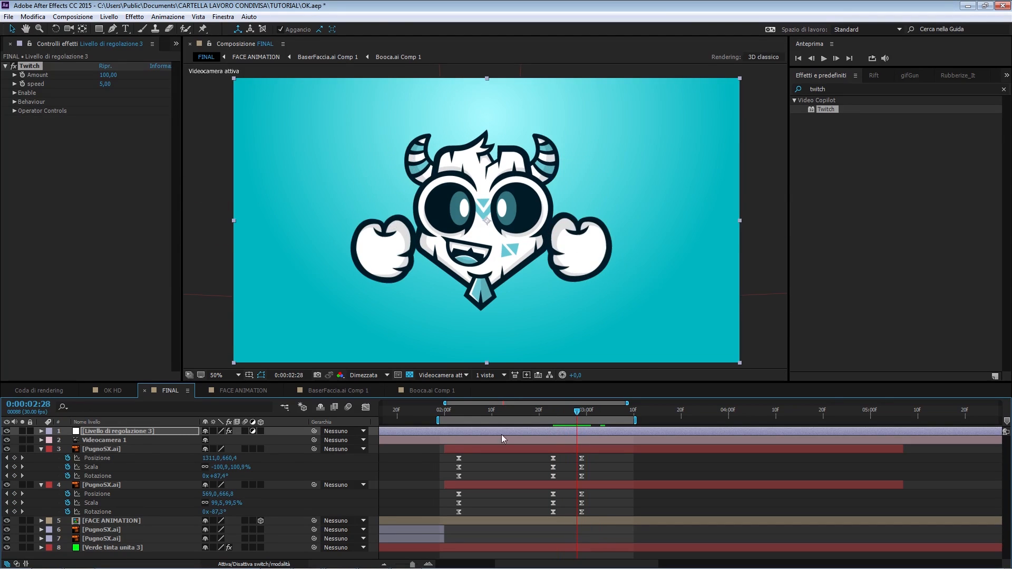
{"action": "left_click", "coordinate": [136, 432]}
{"action": "key", "text": "ctrl+shift+d"}
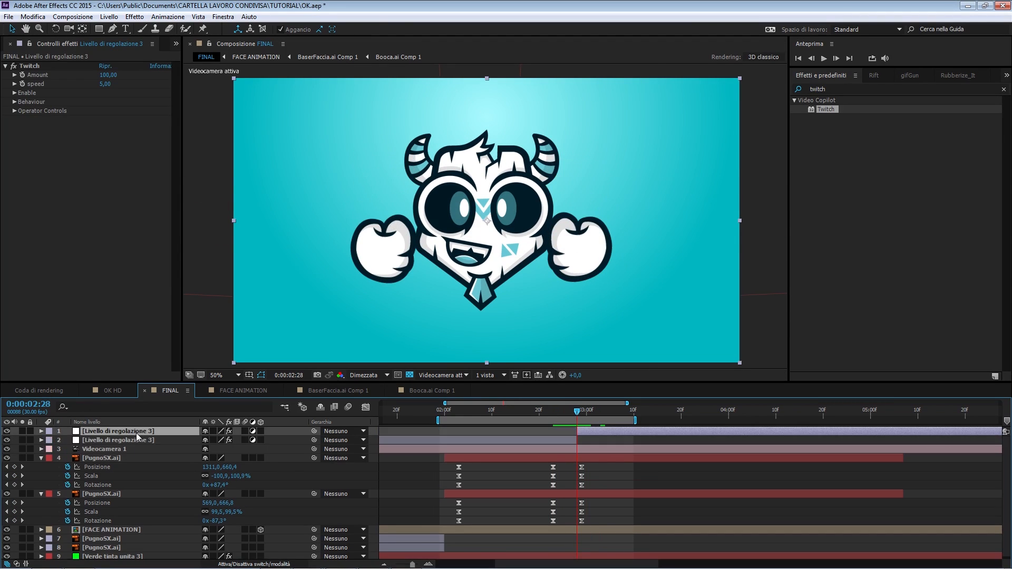
{"action": "left_click", "coordinate": [610, 412]}
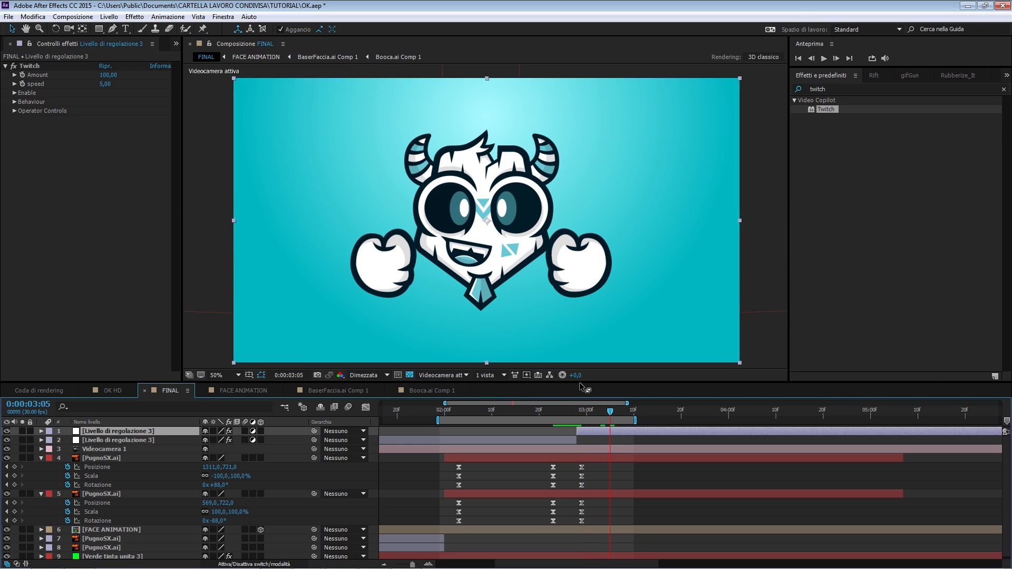
{"action": "key", "text": "ctrl+shift+d"}
{"action": "left_click", "coordinate": [150, 449], "text": "ctrl"}
{"action": "key", "text": "Delete"}
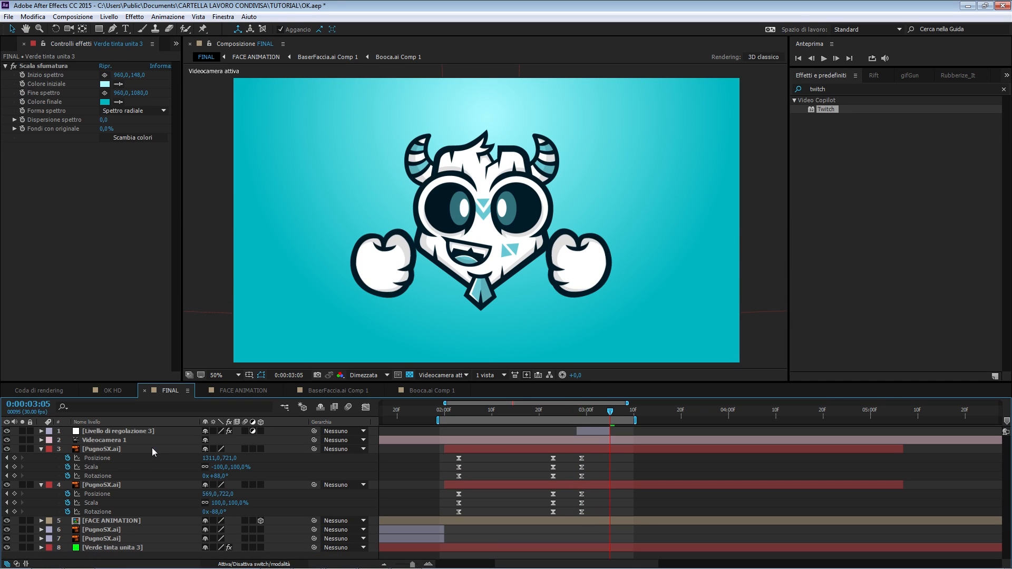
Step: At 0:00:02:28, start keyframing the Twitch Amount on the adjustment layer and reveal its keyframes in the timeline
{"action": "left_click", "coordinate": [589, 435]}
{"action": "left_click", "coordinate": [586, 415]}
{"action": "mouse_move", "coordinate": [589, 418]}
{"action": "left_mouse_down"}
{"action": "mouse_move", "coordinate": [599, 417]}
{"action": "mouse_move", "coordinate": [577, 417]}
{"action": "left_mouse_up"}
{"action": "left_click", "coordinate": [96, 109]}
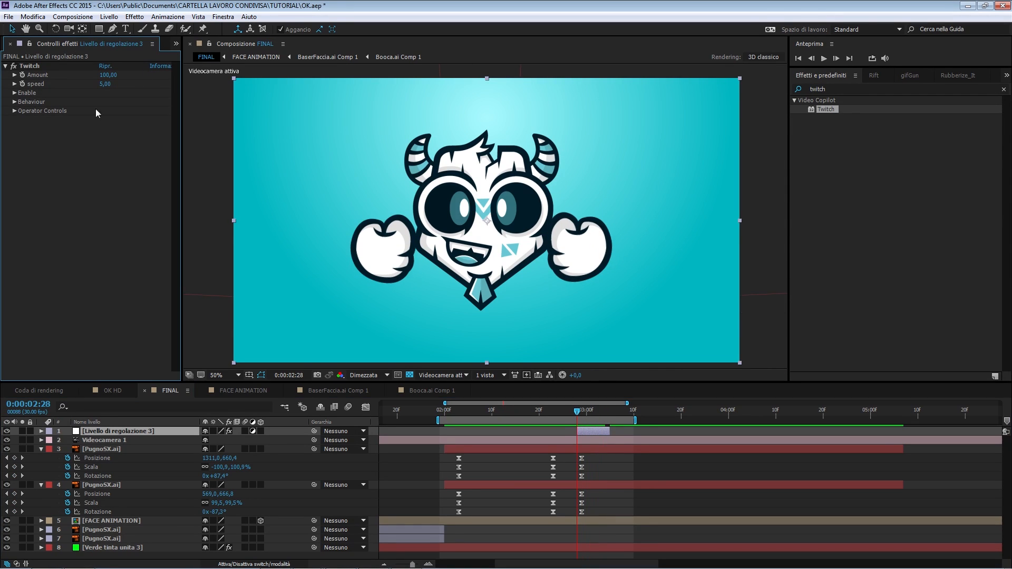
{"action": "left_click", "coordinate": [22, 77]}
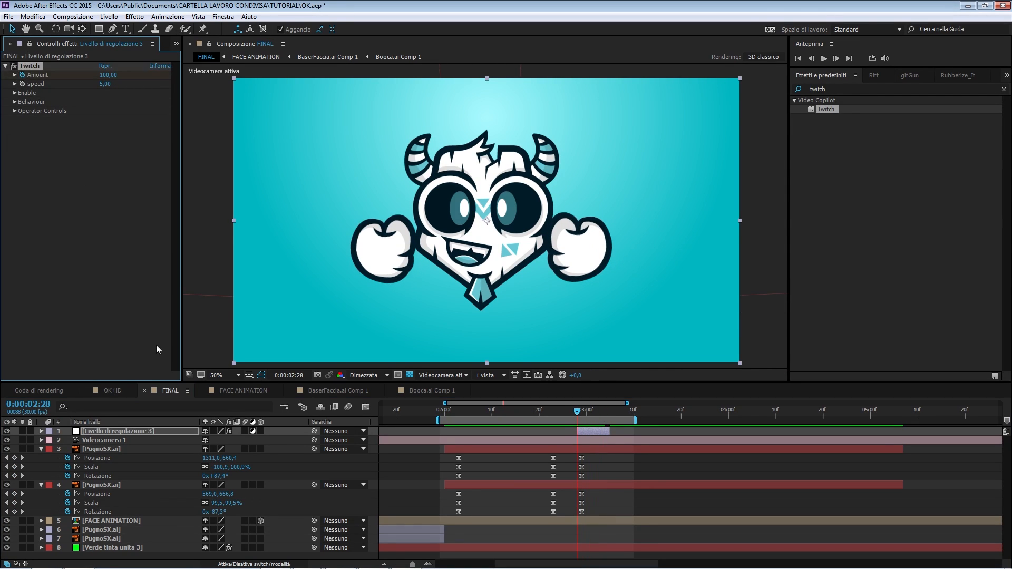
{"action": "left_click", "coordinate": [133, 428]}
{"action": "key", "text": "u"}
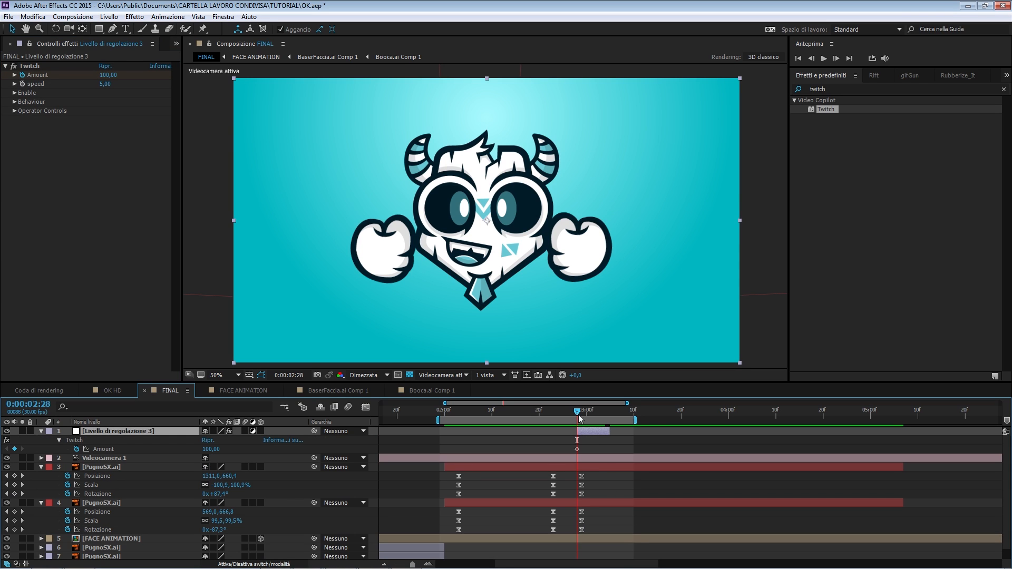
Step: Add Twitch Amount keyframes at 0:00:03:00, 0:00:03:03 and 0:00:03:05, and set the first keyframe's Amount to 0
{"action": "left_click_drag", "start_coordinate": [578, 415], "coordinate": [588, 414]}
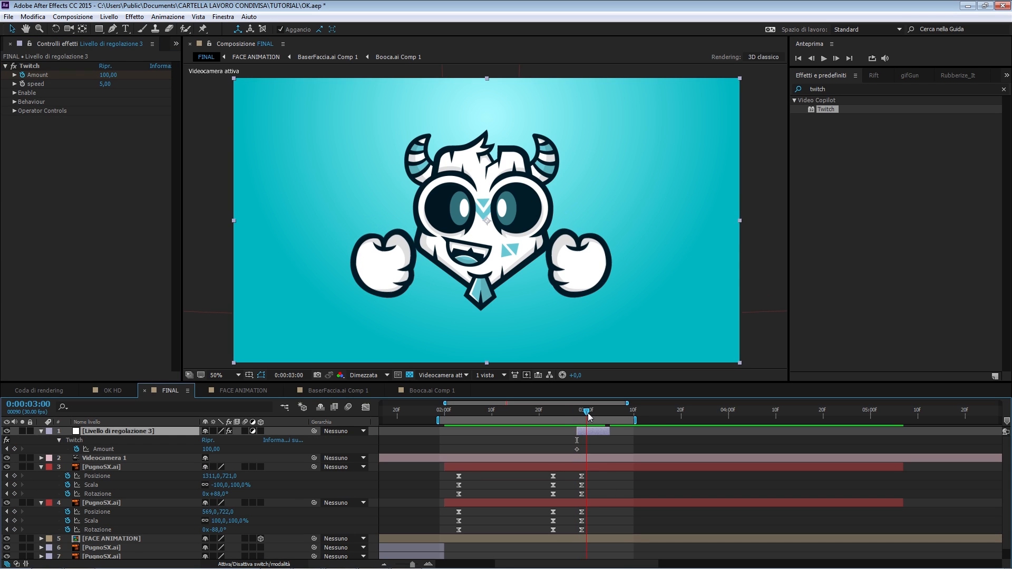
{"action": "left_click", "coordinate": [14, 449]}
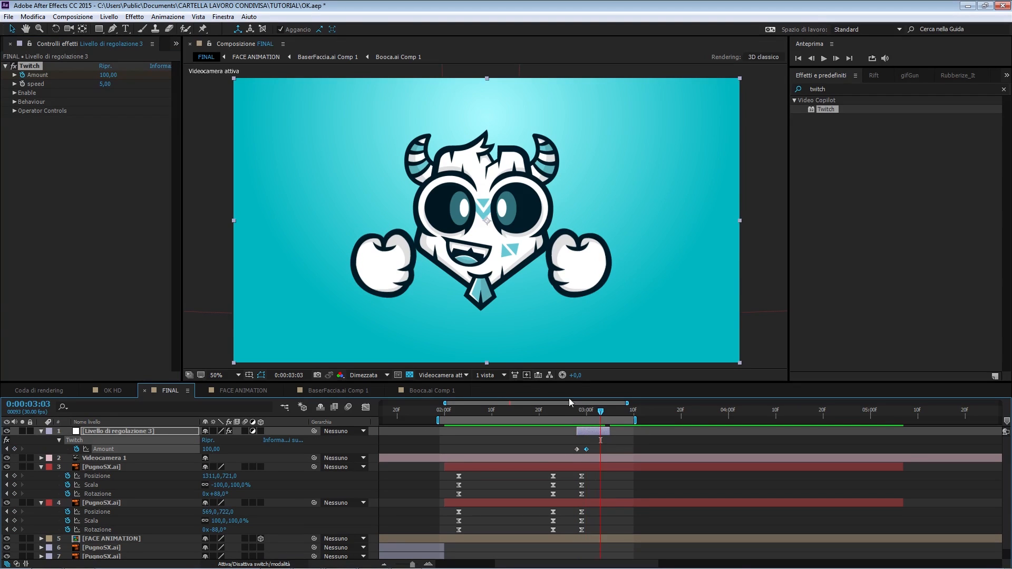
{"action": "left_click_drag", "start_coordinate": [602, 415], "coordinate": [607, 415]}
{"action": "left_click", "coordinate": [14, 449]}
{"action": "double_click", "coordinate": [577, 449]}
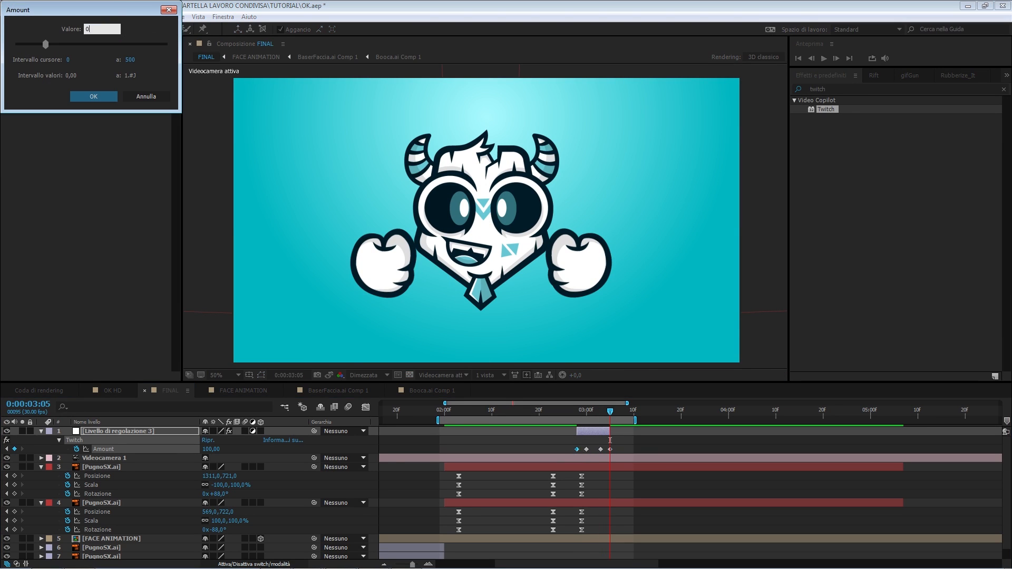
{"action": "key", "text": "Return"}
Step: Set the Twitch Amount to 15 at 0:00:03:00
{"action": "left_click", "coordinate": [577, 415]}
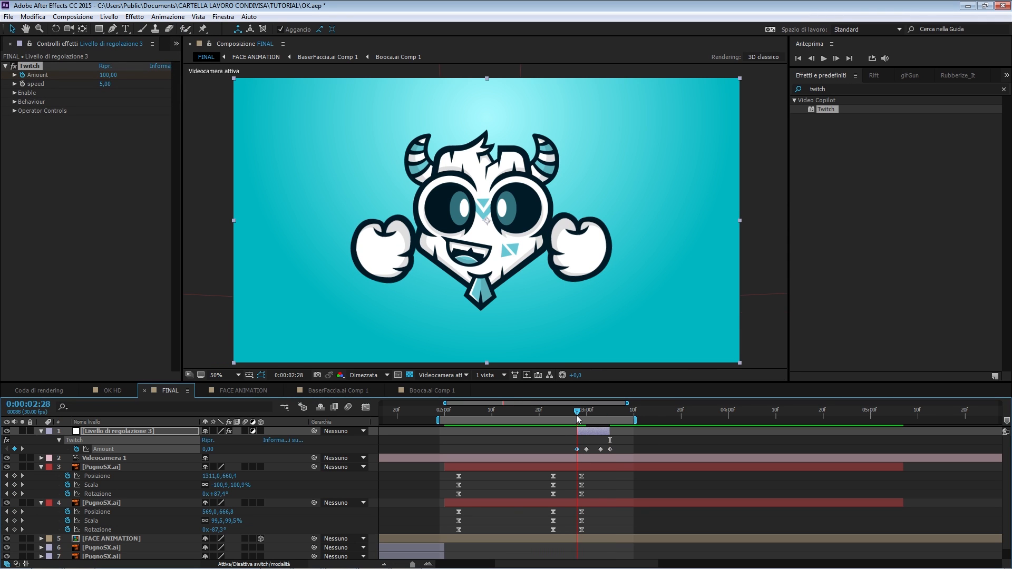
{"action": "key", "text": "Page_Up"}
{"action": "key", "text": "Page_Down"}
{"action": "left_click_drag", "start_coordinate": [579, 420], "coordinate": [587, 420]}
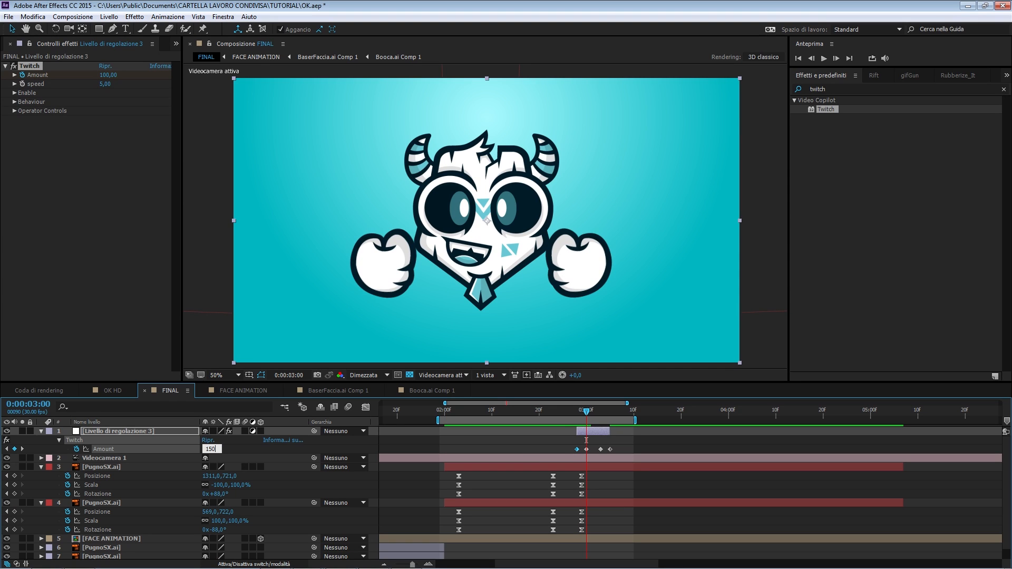
{"action": "key", "text": "BackSpace"}
{"action": "key", "text": "Return"}
Step: Set the third Twitch Amount keyframe, at 0:00:03:03, to 15 and edit the value of the final keyframe
{"action": "double_click", "coordinate": [601, 449]}
{"action": "key", "text": "Return"}
{"action": "double_click", "coordinate": [602, 449]}
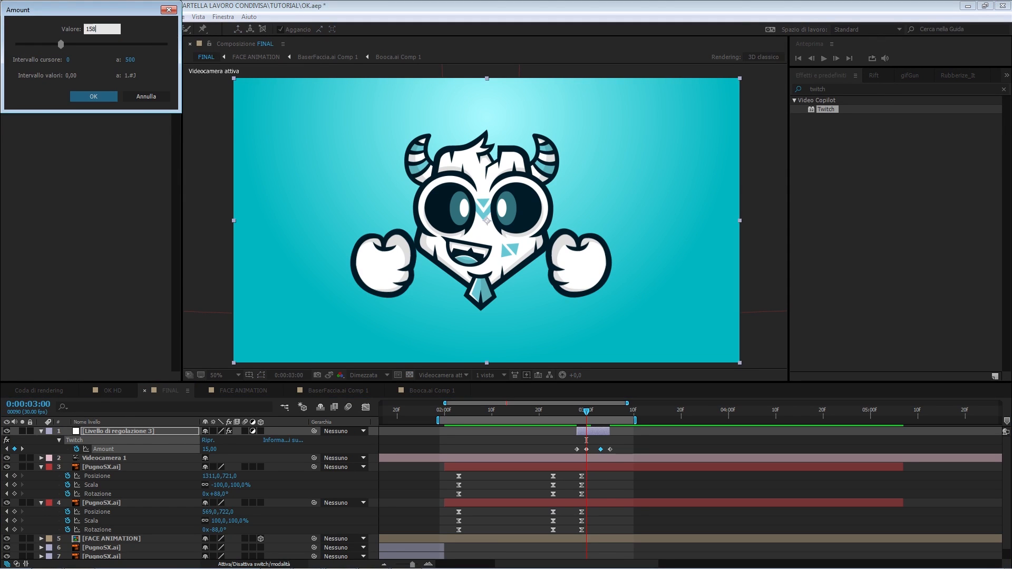
{"action": "type", "text": "158"}
{"action": "key", "text": "Return"}
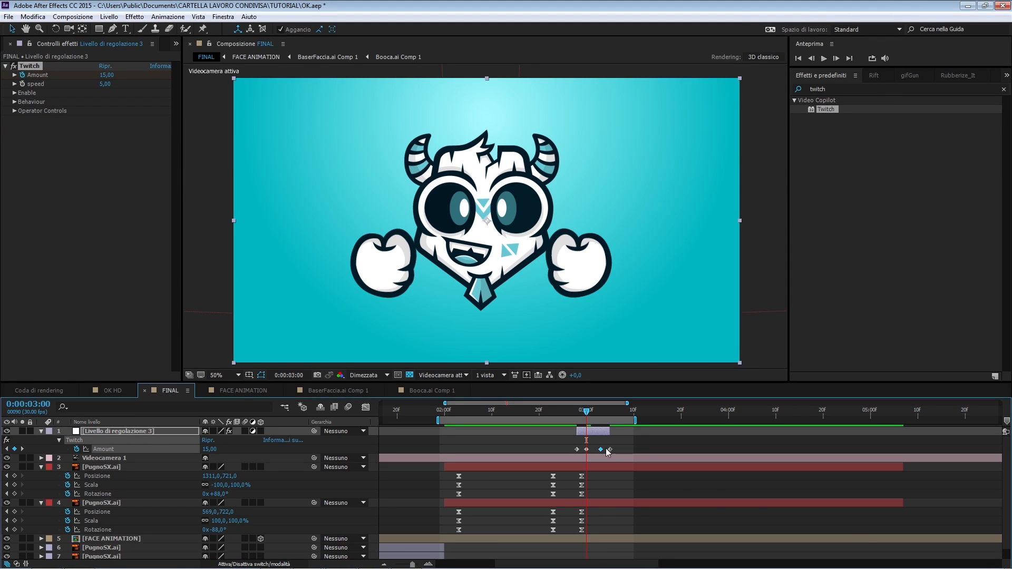
{"action": "double_click", "coordinate": [611, 449]}
{"action": "key", "text": "Return"}
Step: Preview the Twitch, move the adjustment layer two frames earlier and set the effect's speed to 8
{"action": "left_click", "coordinate": [22, 92]}
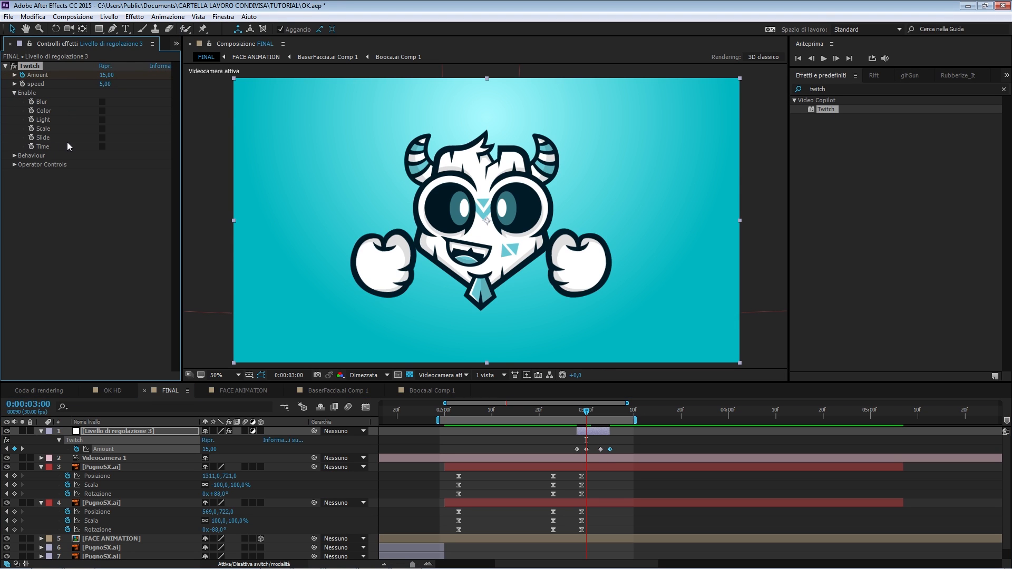
{"action": "left_click", "coordinate": [14, 92]}
{"action": "key", "text": "space"}
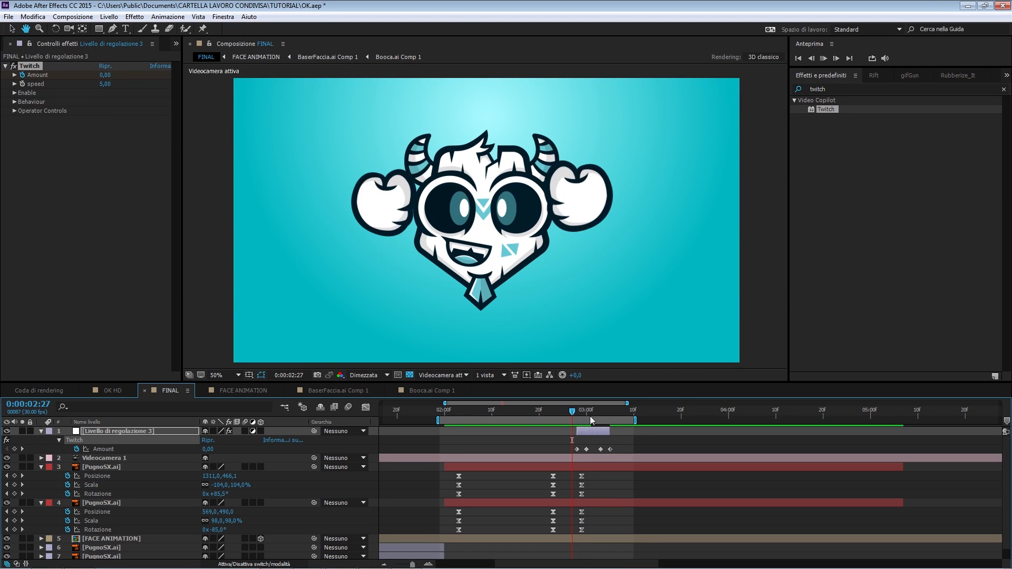
{"action": "left_click_drag", "start_coordinate": [598, 414], "coordinate": [582, 429]}
{"action": "left_click", "coordinate": [105, 83]}
{"action": "type", "text": "8"}
{"action": "key", "text": "Return"}
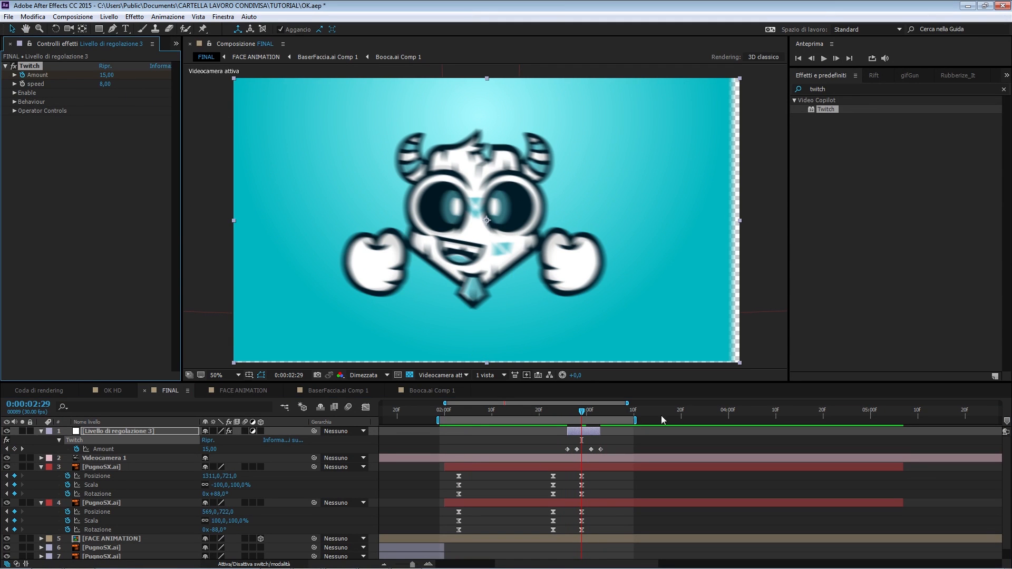
Step: Extend the adjustment layer to 0:00:02:25–0:00:03:04, spread its Amount keyframes to match and play the result
{"action": "key", "text": "space"}
{"action": "left_click_drag", "start_coordinate": [582, 413], "coordinate": [566, 431]}
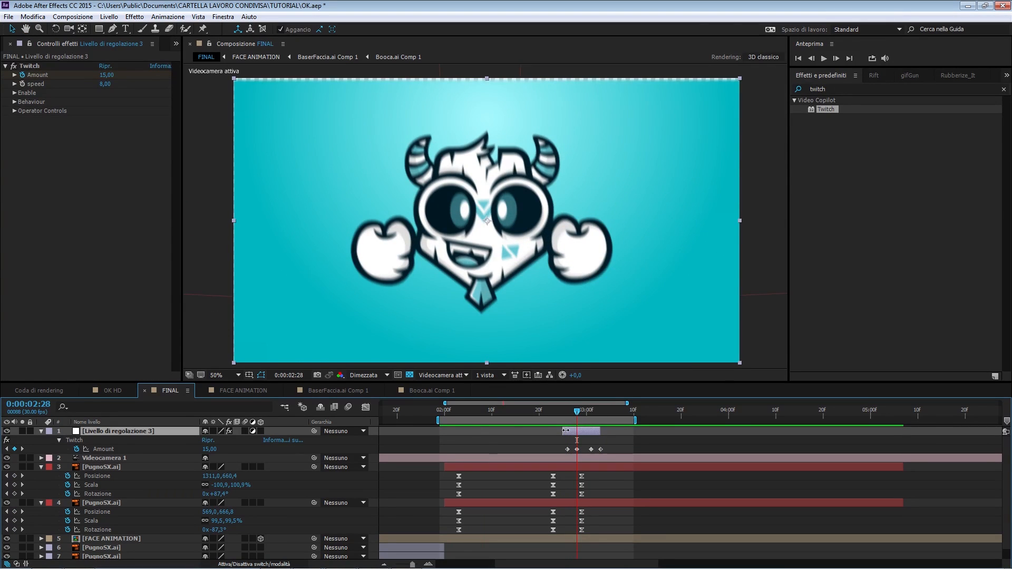
{"action": "left_click_drag", "start_coordinate": [610, 446], "coordinate": [563, 454]}
{"action": "left_click", "coordinate": [558, 411]}
{"action": "key", "text": "space"}
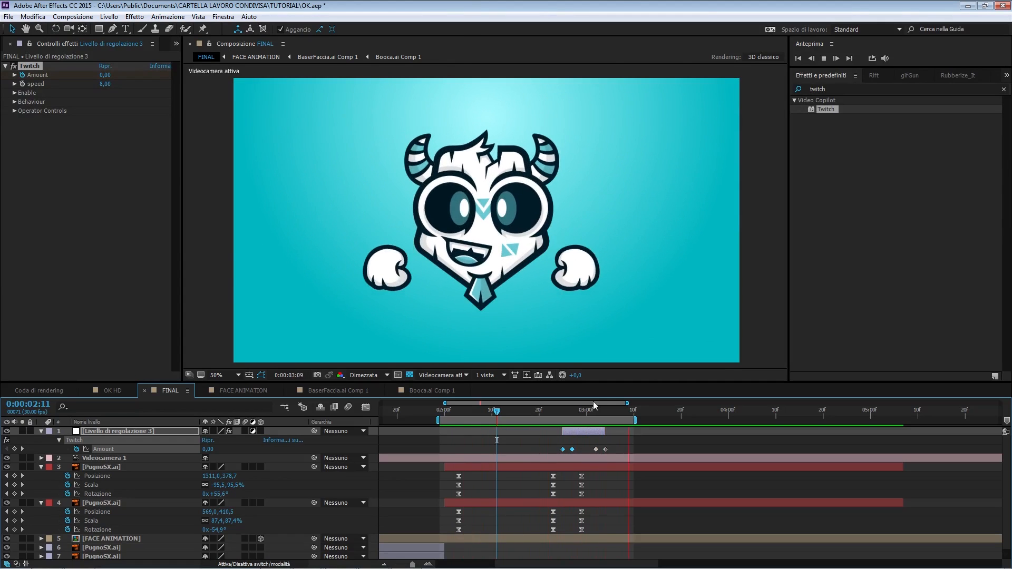
Step: Examine the edges of the frame around 0:00:03:00 while the Twitch effect is active
{"action": "left_click", "coordinate": [560, 412]}
{"action": "left_click_drag", "start_coordinate": [559, 412], "coordinate": [580, 418]}
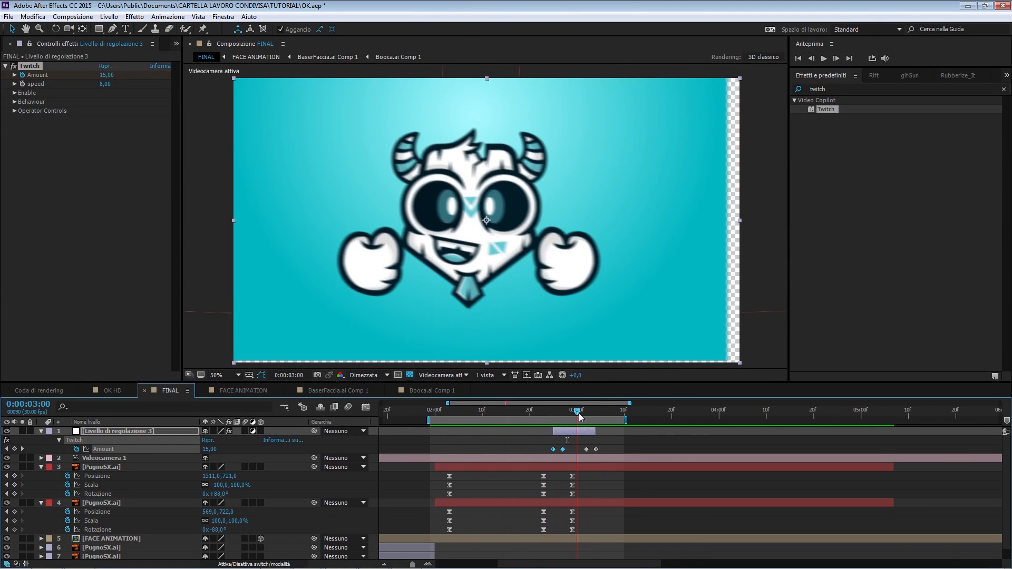
{"action": "scroll", "coordinate": [523, 251], "scroll_direction": "down", "scroll_amount": 2}
{"action": "scroll", "coordinate": [523, 251], "scroll_direction": "up", "scroll_amount": 2}
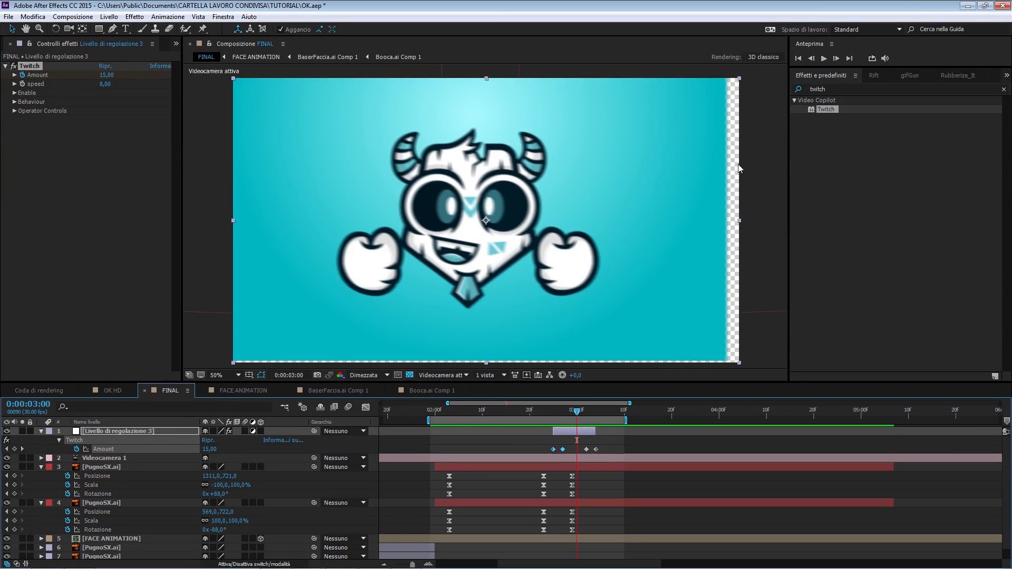
{"action": "mouse_move", "coordinate": [642, 299]}
{"action": "left_mouse_down"}
{"action": "mouse_move", "coordinate": [630, 286]}
{"action": "mouse_move", "coordinate": [627, 298]}
{"action": "left_mouse_up"}
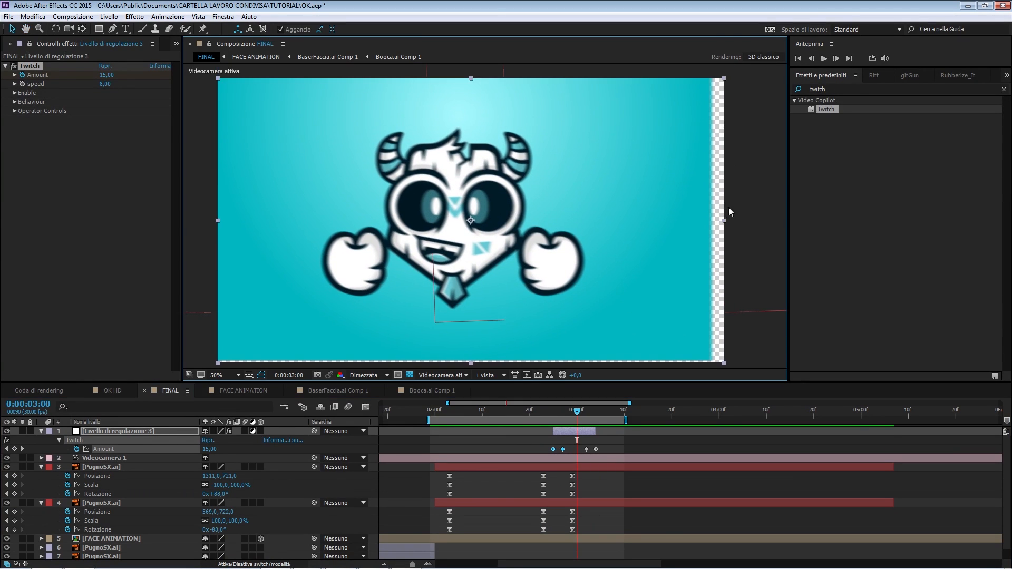
{"action": "mouse_move", "coordinate": [647, 240]}
{"action": "left_mouse_down"}
{"action": "mouse_move", "coordinate": [626, 232]}
{"action": "mouse_move", "coordinate": [665, 244]}
{"action": "left_mouse_up"}
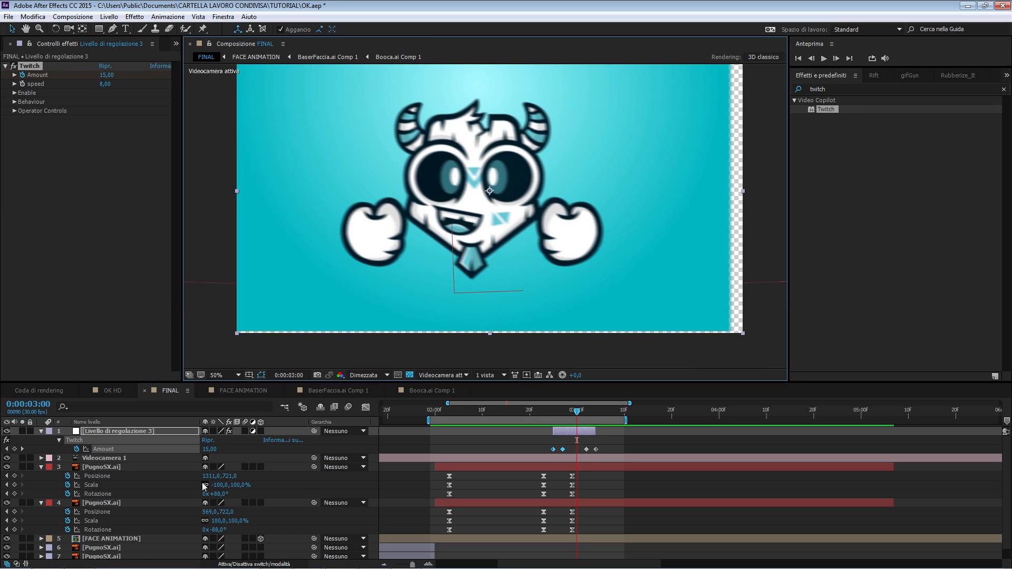
{"action": "scroll", "coordinate": [184, 493], "scroll_direction": "down", "scroll_amount": 1}
{"action": "left_click_drag", "start_coordinate": [712, 208], "coordinate": [684, 258]}
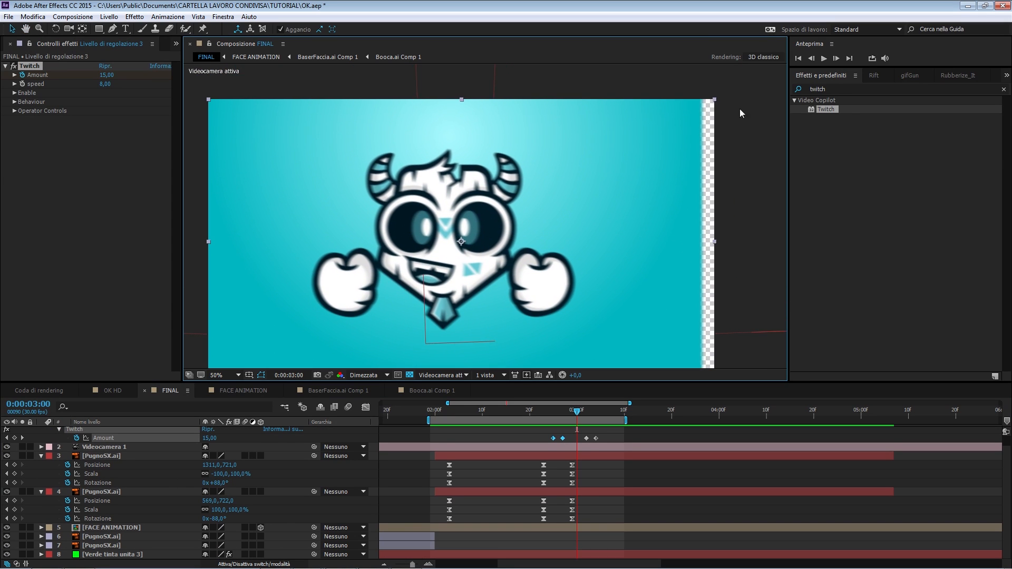
{"action": "left_click_drag", "start_coordinate": [593, 297], "coordinate": [596, 277]}
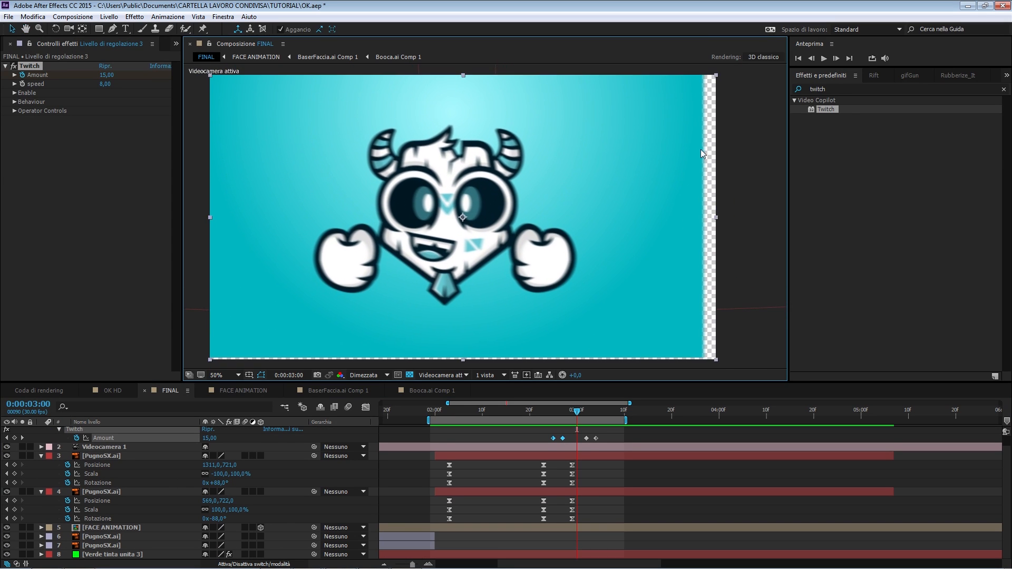
Step: Scale the gradient background solid, Verde tinta unita 3, to 108% and preview the animation
{"action": "left_click", "coordinate": [103, 556]}
{"action": "key", "text": "s"}
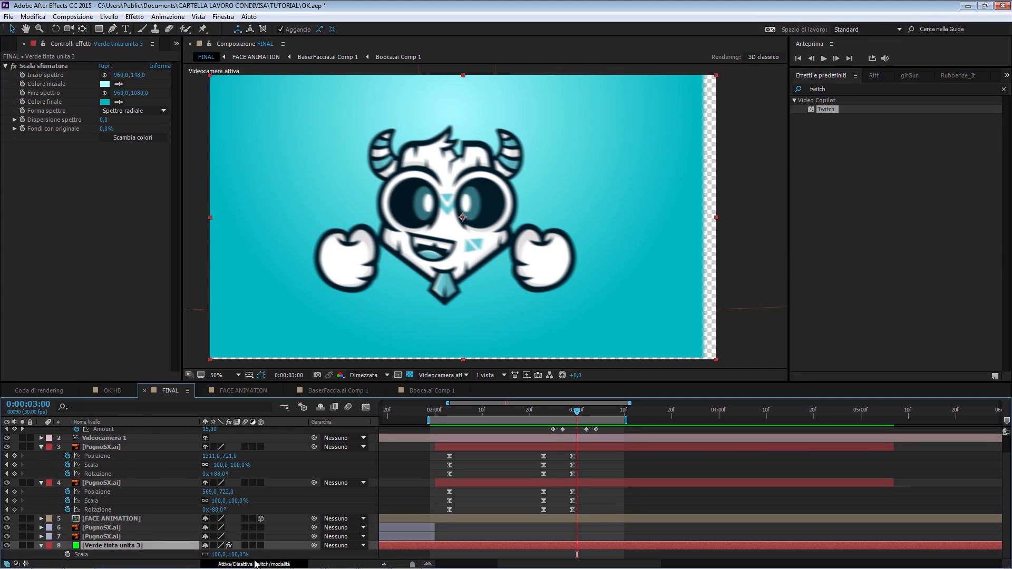
{"action": "left_click_drag", "start_coordinate": [236, 554], "coordinate": [240, 554]}
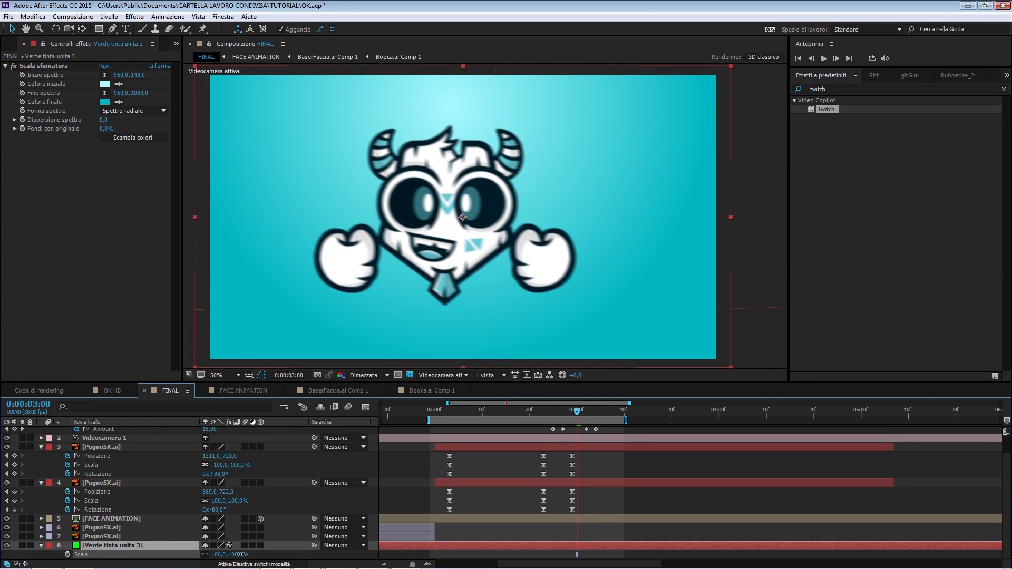
{"action": "key", "text": "space"}
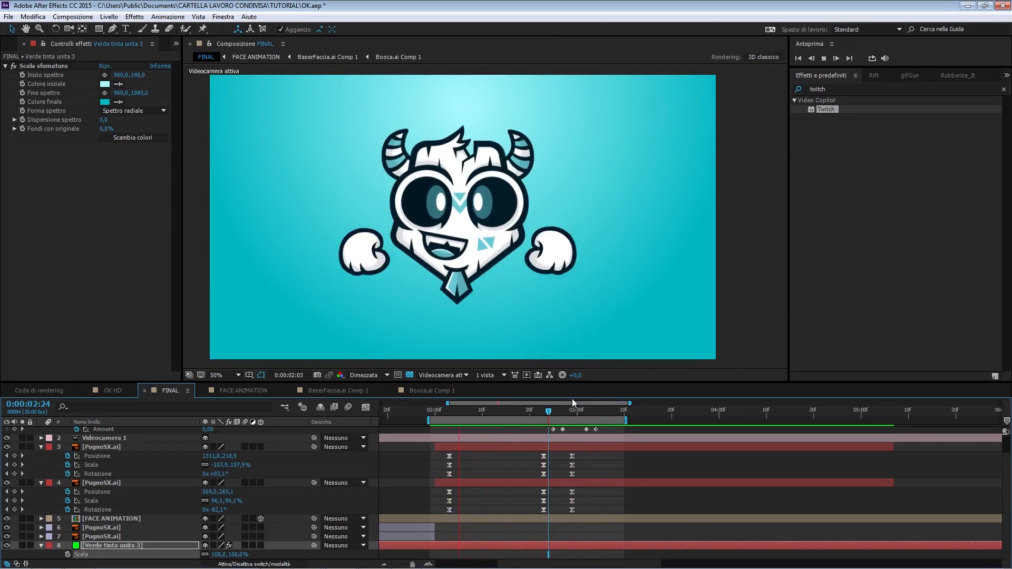
{"action": "key", "text": "space"}
Step: Collapse the keyframed properties of the two animated PugnoSX.ai layers, 3 and 4, in the timeline
{"action": "left_click", "coordinate": [108, 448]}
{"action": "left_click", "coordinate": [124, 483], "text": "shift"}
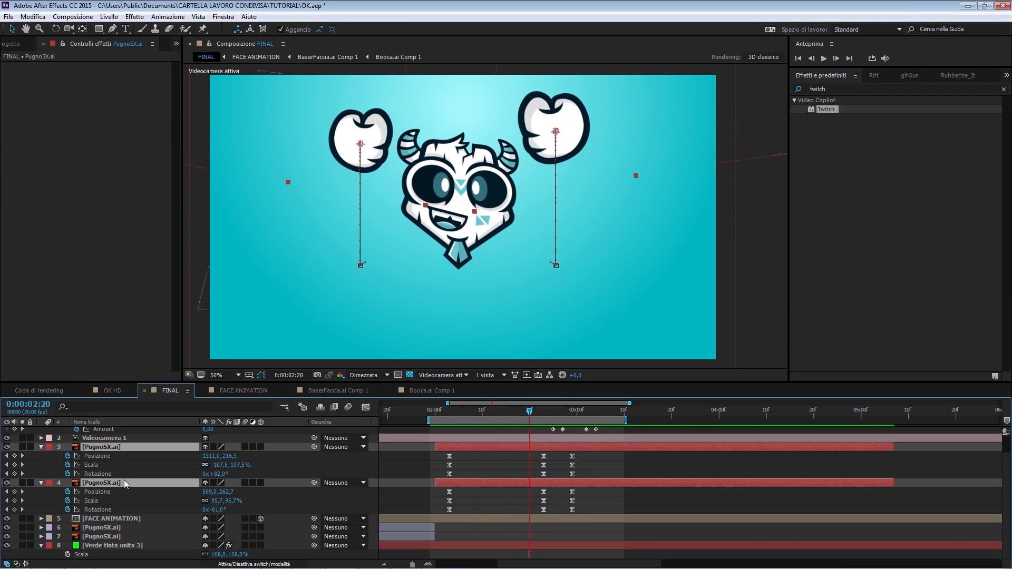
{"action": "key", "text": "u"}
{"action": "left_click", "coordinate": [523, 534]}
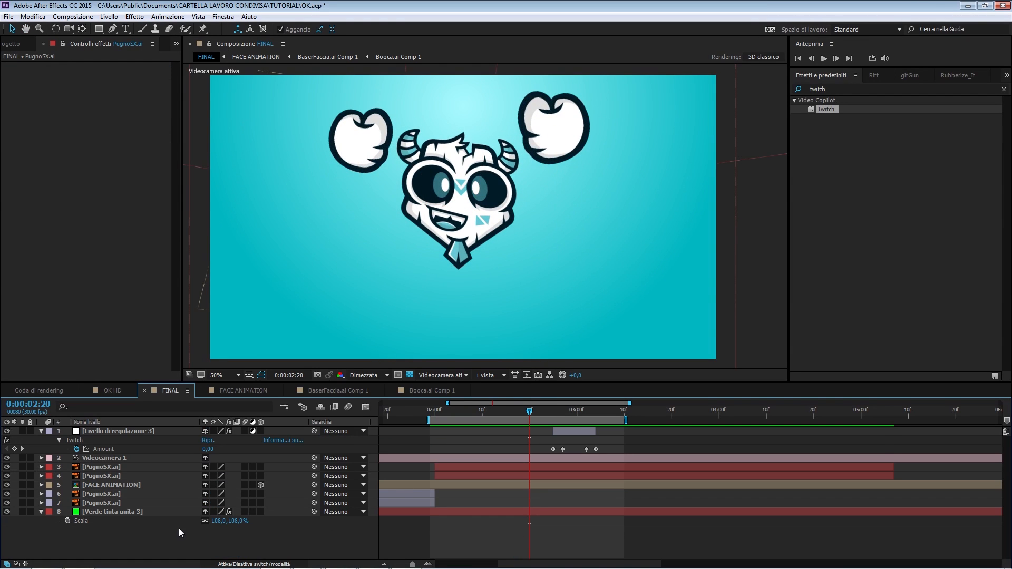
Step: Duplicate the FACE ANIMATION layer in the FINAL composition
{"action": "left_click", "coordinate": [122, 510]}
{"action": "left_click", "coordinate": [126, 486]}
{"action": "mouse_move", "coordinate": [134, 487]}
{"action": "left_mouse_down"}
{"action": "mouse_move", "coordinate": [140, 539]}
{"action": "mouse_move", "coordinate": [152, 480]}
{"action": "left_mouse_up"}
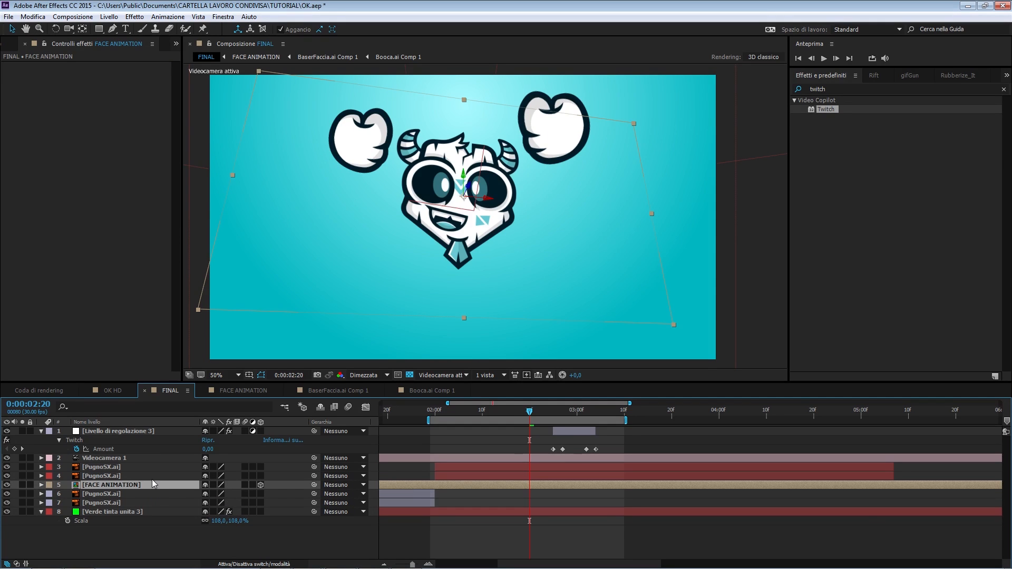
{"action": "left_click", "coordinate": [122, 512]}
{"action": "left_click", "coordinate": [97, 484]}
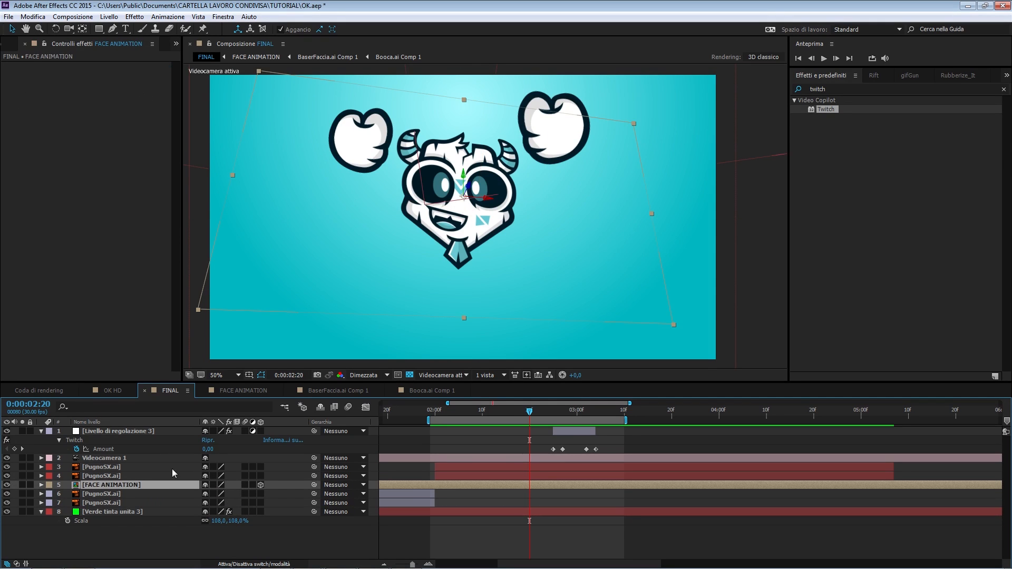
{"action": "left_click", "coordinate": [128, 477]}
{"action": "left_click", "coordinate": [138, 485]}
{"action": "key", "text": "ctrl+d"}
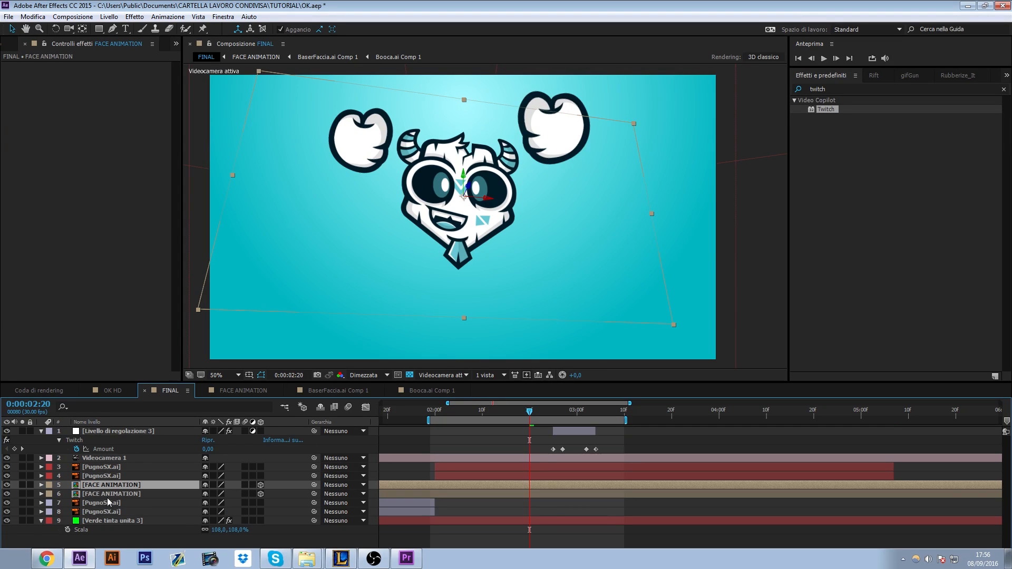
Step: Push the lower FACE ANIMATION copy, layer 6, back along its Z axis so it forms an offset edge behind the face
{"action": "left_click", "coordinate": [110, 494]}
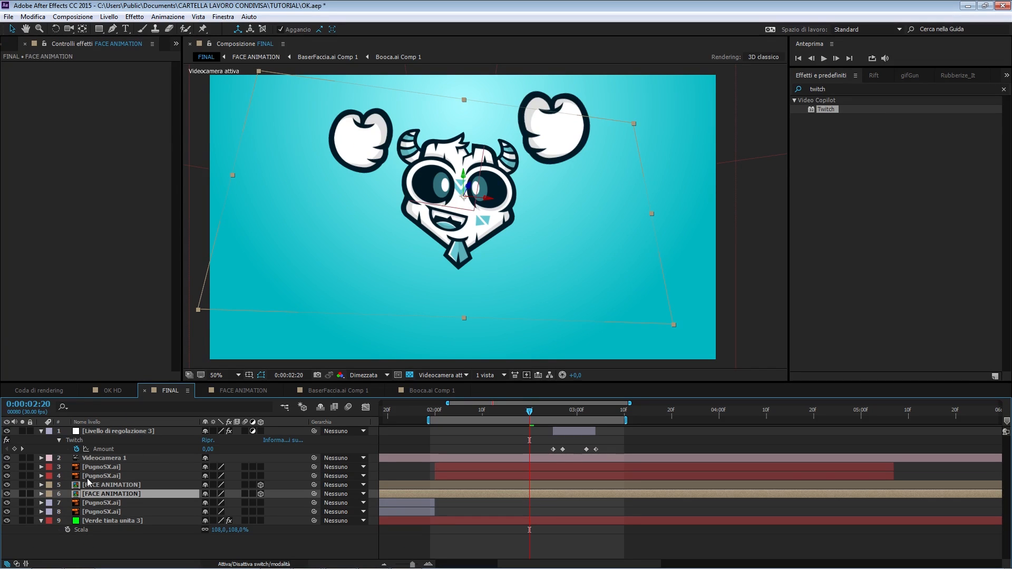
{"action": "scroll", "coordinate": [451, 192], "scroll_direction": "up", "scroll_amount": 1}
{"action": "left_click_drag", "start_coordinate": [452, 191], "coordinate": [515, 223]}
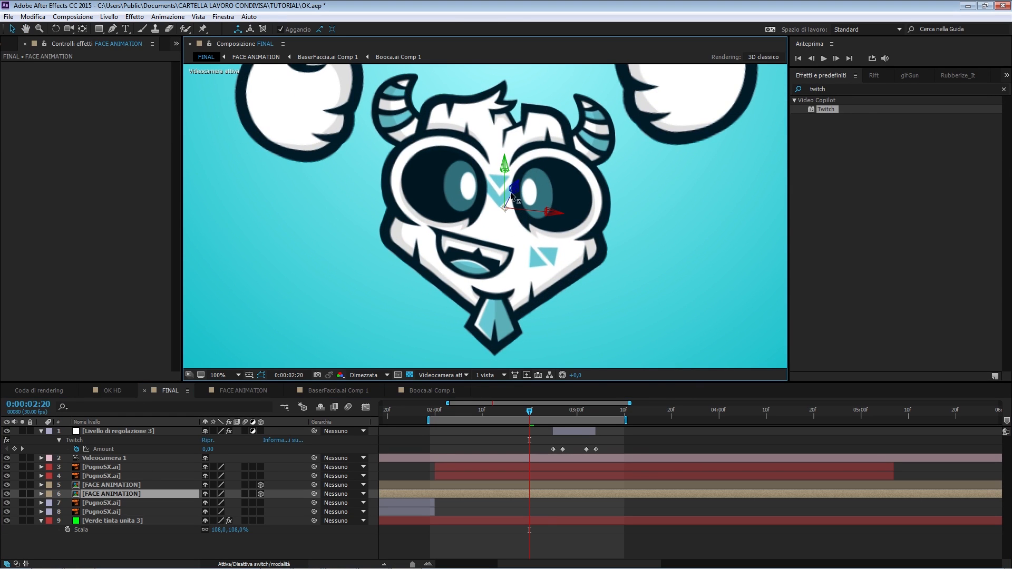
{"action": "left_click_drag", "start_coordinate": [514, 188], "coordinate": [487, 211]}
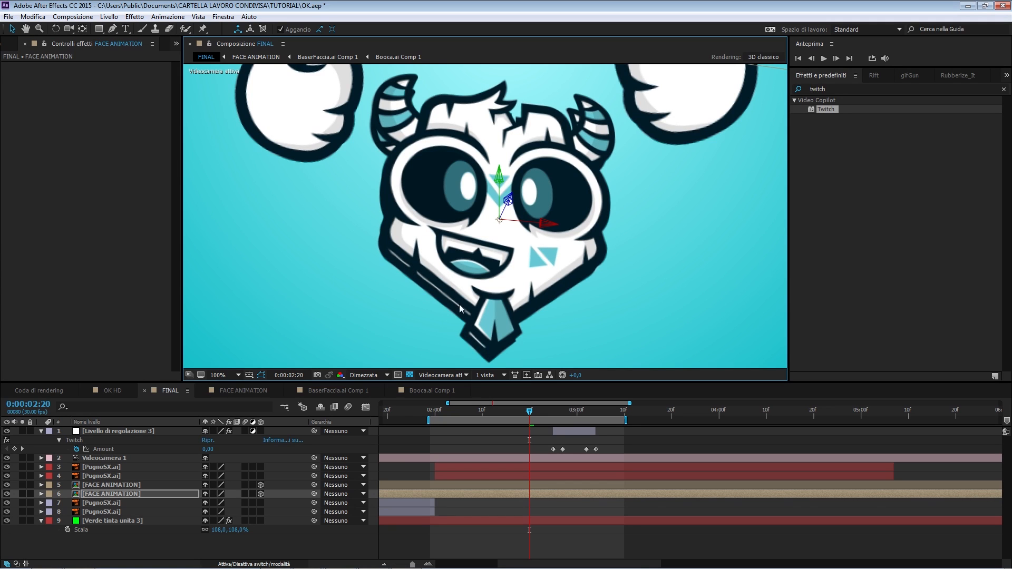
{"action": "left_click_drag", "start_coordinate": [509, 205], "coordinate": [509, 206]}
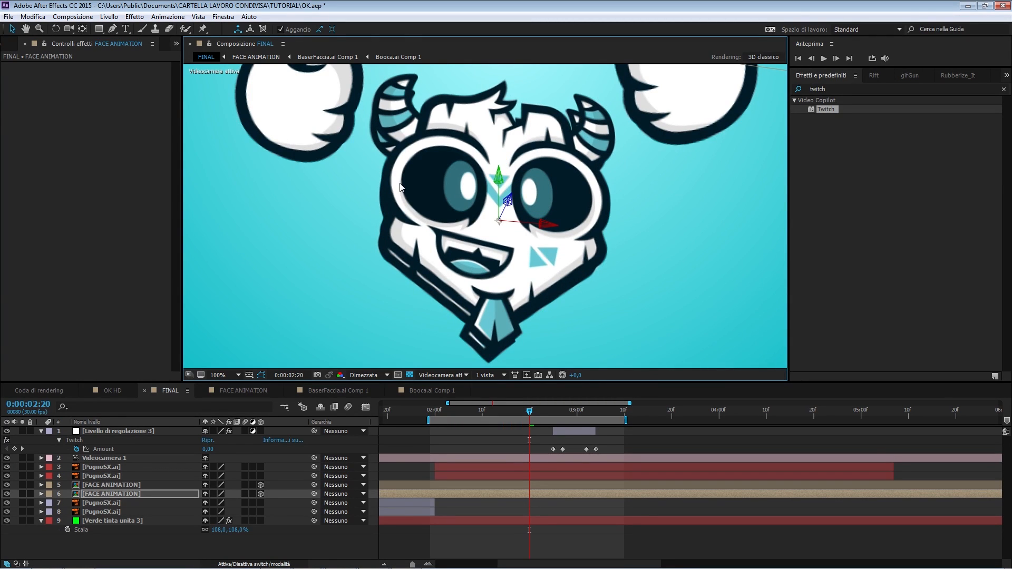
Step: Apply the Tinta effect to the lower FACE ANIMATION layer and map both black and white to the dark navy of the character's eye
{"action": "left_click", "coordinate": [109, 494]}
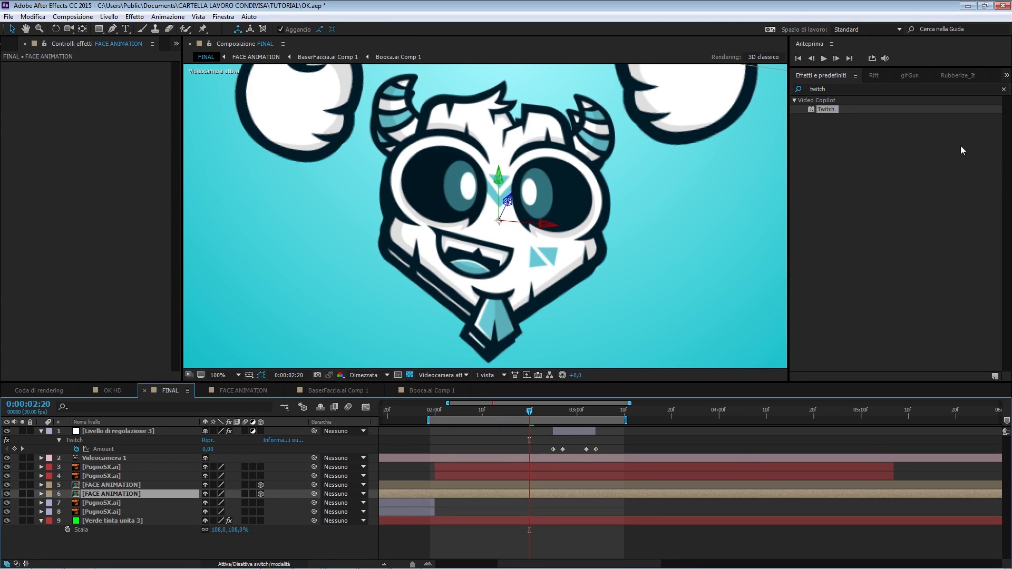
{"action": "left_click", "coordinate": [850, 90]}
{"action": "type", "text": "tint"}
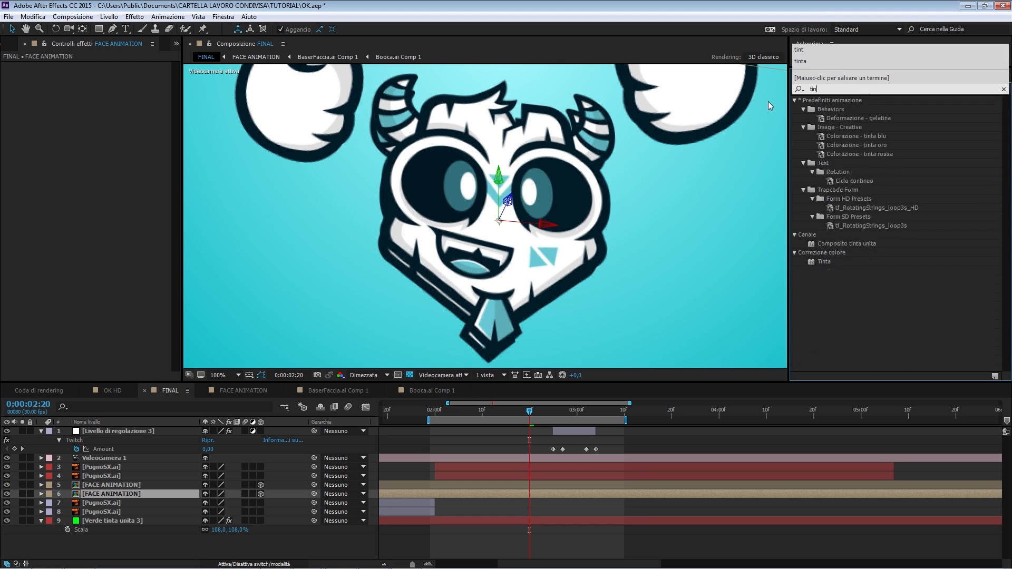
{"action": "left_click_drag", "start_coordinate": [823, 171], "coordinate": [163, 488]}
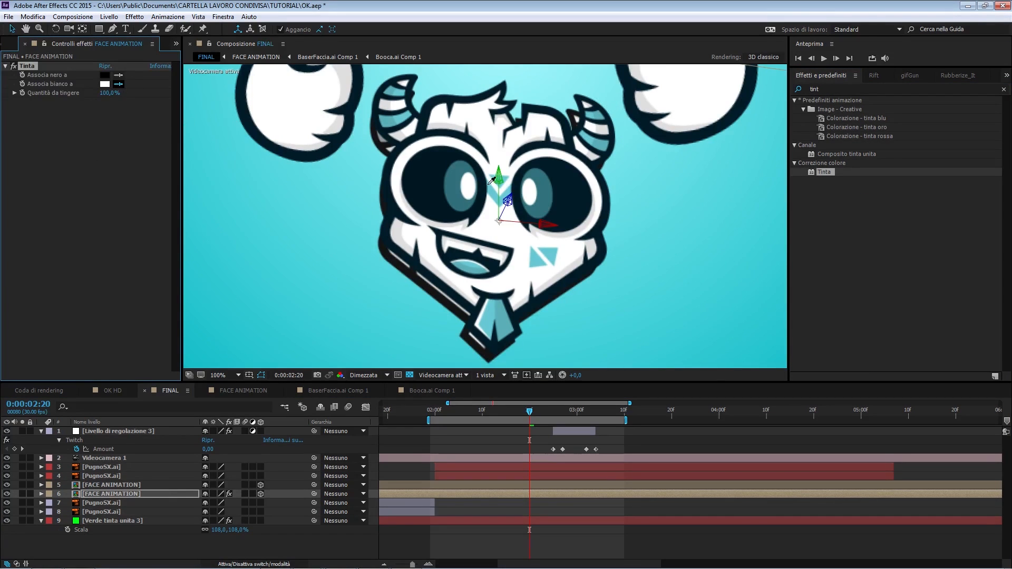
{"action": "left_click", "coordinate": [426, 176]}
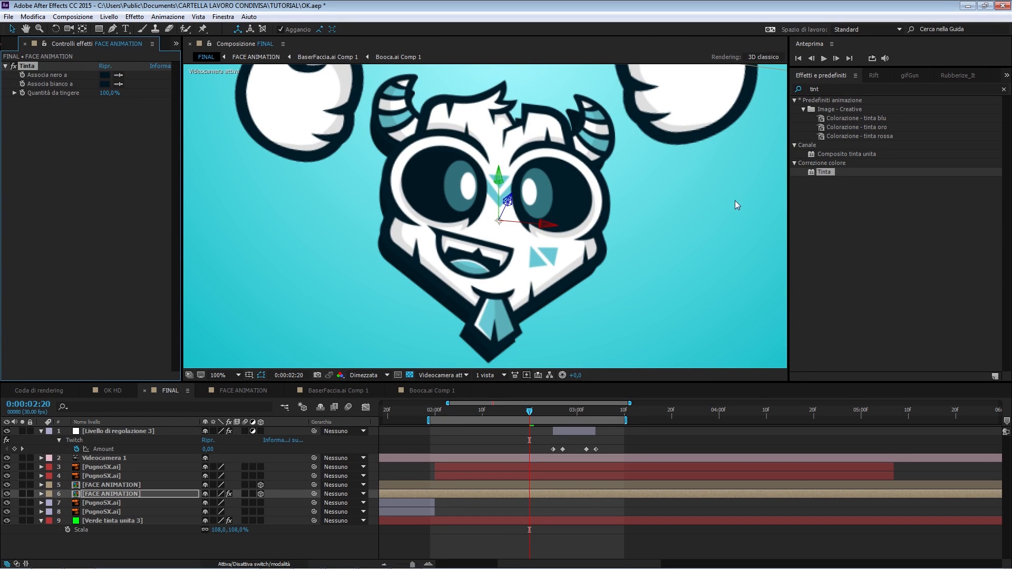
Step: Preview the FINAL animation to check the tinted depth layer behind the moving face
{"action": "mouse_move", "coordinate": [530, 415]}
{"action": "left_mouse_down"}
{"action": "mouse_move", "coordinate": [483, 422]}
{"action": "mouse_move", "coordinate": [510, 399]}
{"action": "mouse_move", "coordinate": [510, 413]}
{"action": "mouse_move", "coordinate": [526, 412]}
{"action": "mouse_move", "coordinate": [476, 409]}
{"action": "mouse_move", "coordinate": [524, 414]}
{"action": "mouse_move", "coordinate": [473, 420]}
{"action": "mouse_move", "coordinate": [526, 421]}
{"action": "mouse_move", "coordinate": [476, 423]}
{"action": "mouse_move", "coordinate": [514, 419]}
{"action": "mouse_move", "coordinate": [501, 424]}
{"action": "mouse_move", "coordinate": [506, 434]}
{"action": "mouse_move", "coordinate": [506, 416]}
{"action": "mouse_move", "coordinate": [473, 416]}
{"action": "mouse_move", "coordinate": [530, 420]}
{"action": "left_mouse_up"}
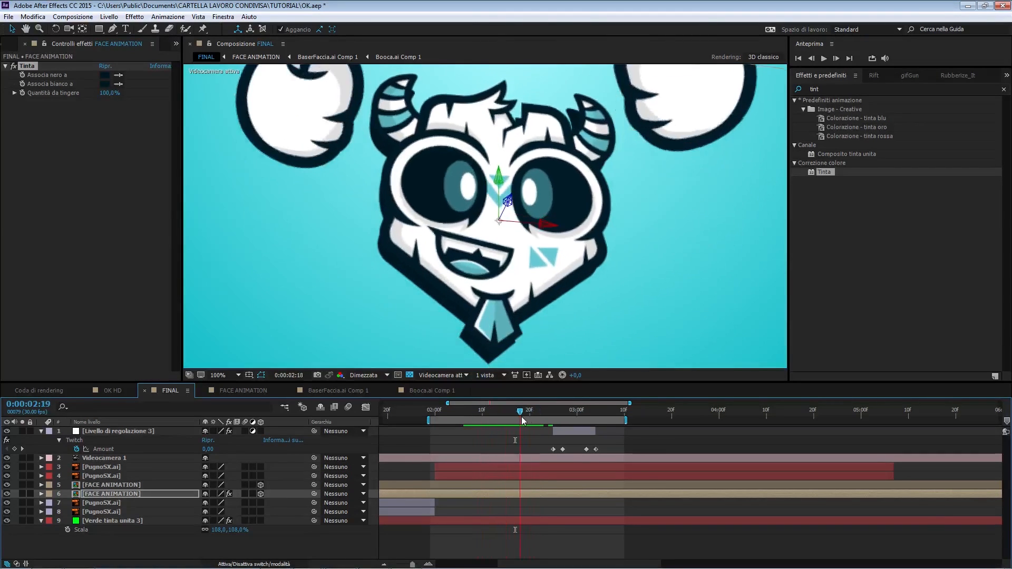
{"action": "scroll", "coordinate": [498, 271], "scroll_direction": "down", "scroll_amount": 2}
{"action": "scroll", "coordinate": [499, 271], "scroll_direction": "down", "scroll_amount": 1}
{"action": "scroll", "coordinate": [497, 273], "scroll_direction": "up", "scroll_amount": 1}
{"action": "left_click_drag", "start_coordinate": [498, 273], "coordinate": [485, 258]}
{"action": "key", "text": "space"}
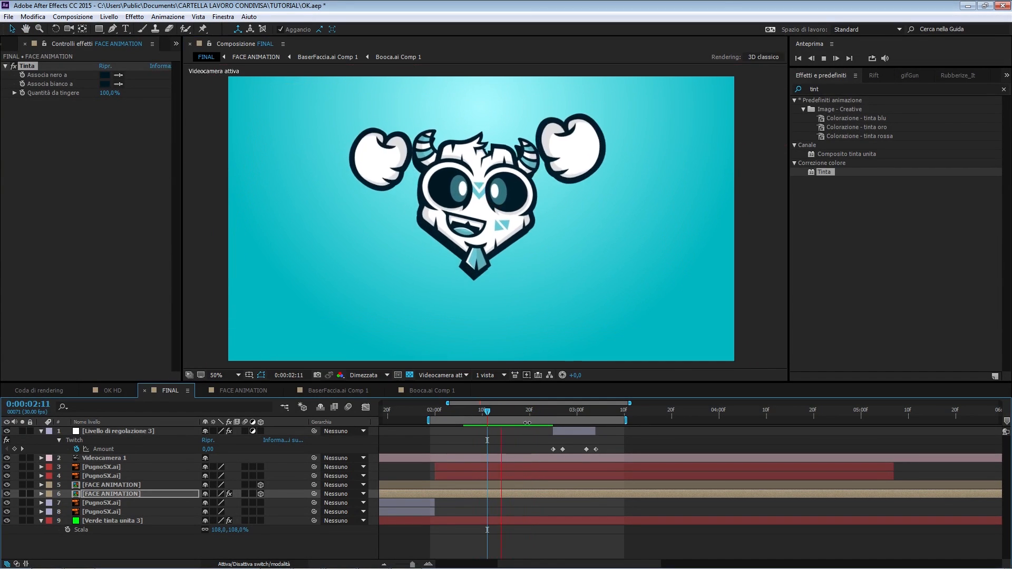
{"action": "key", "text": "space"}
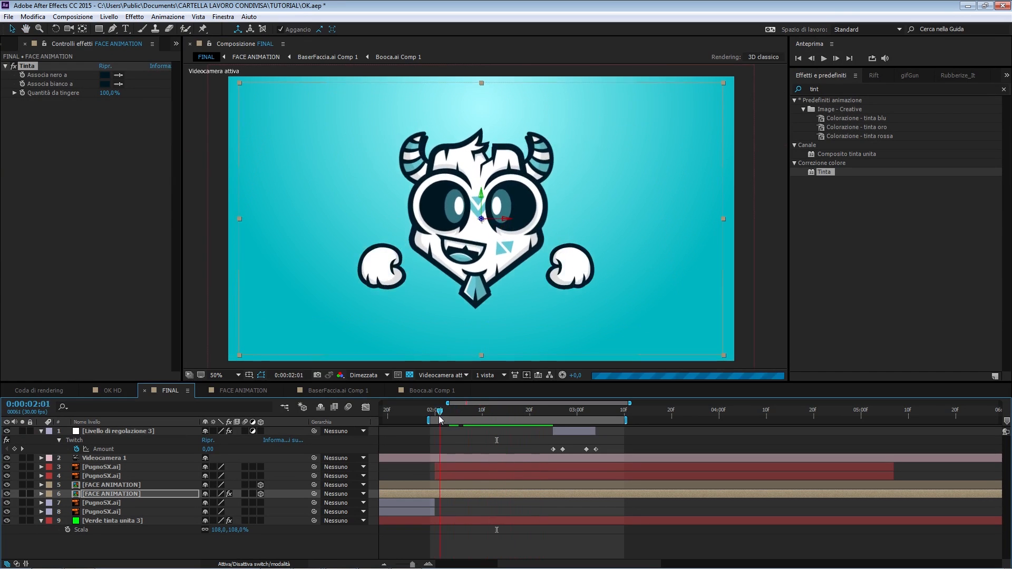
{"action": "key", "text": "space"}
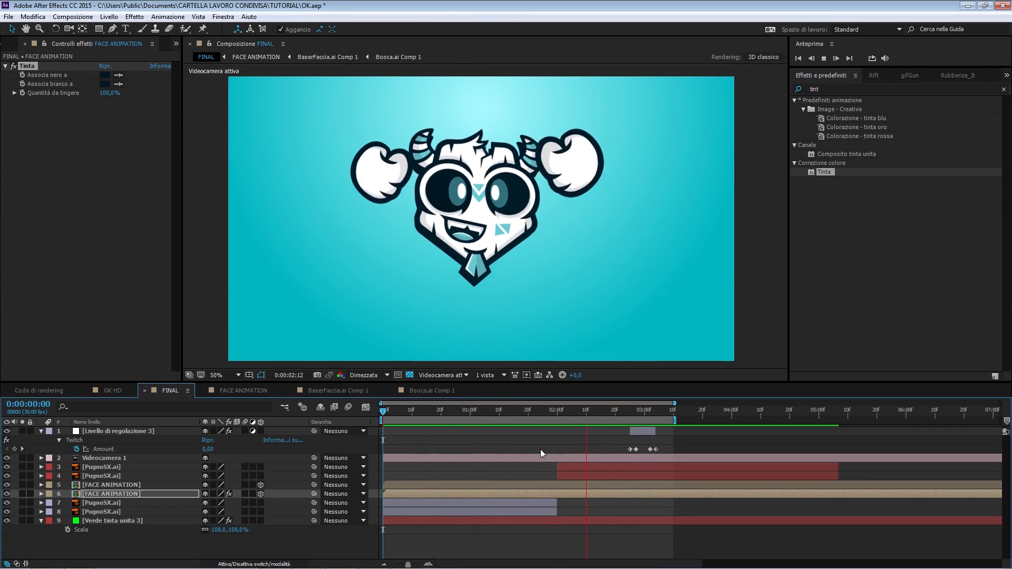
{"action": "key", "text": "space"}
Step: Examine the reference animation in the OK HD composition between 0:00:01:15 and 0:00:02:27
{"action": "left_click", "coordinate": [112, 391]}
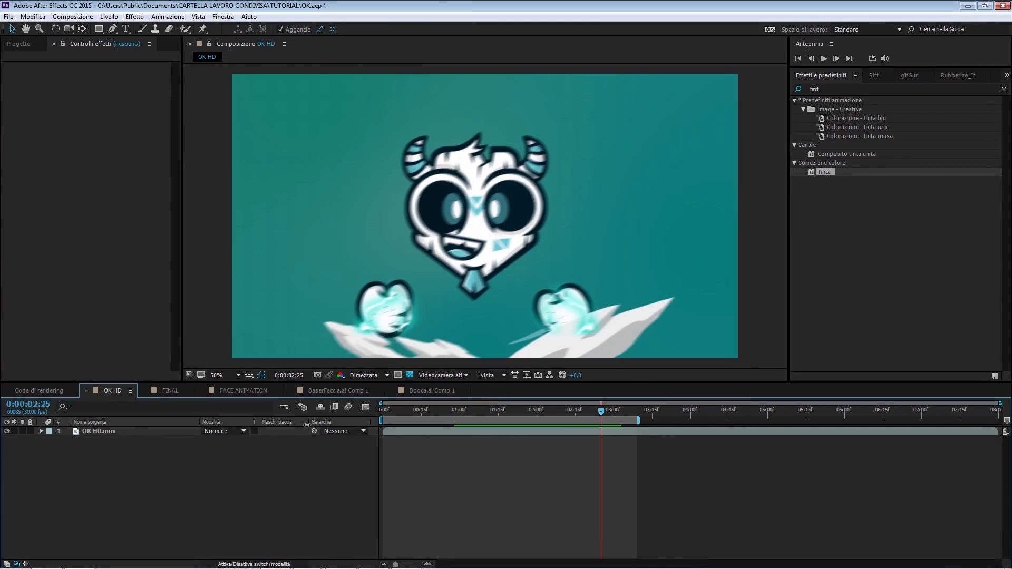
{"action": "left_click_drag", "start_coordinate": [596, 411], "coordinate": [498, 421]}
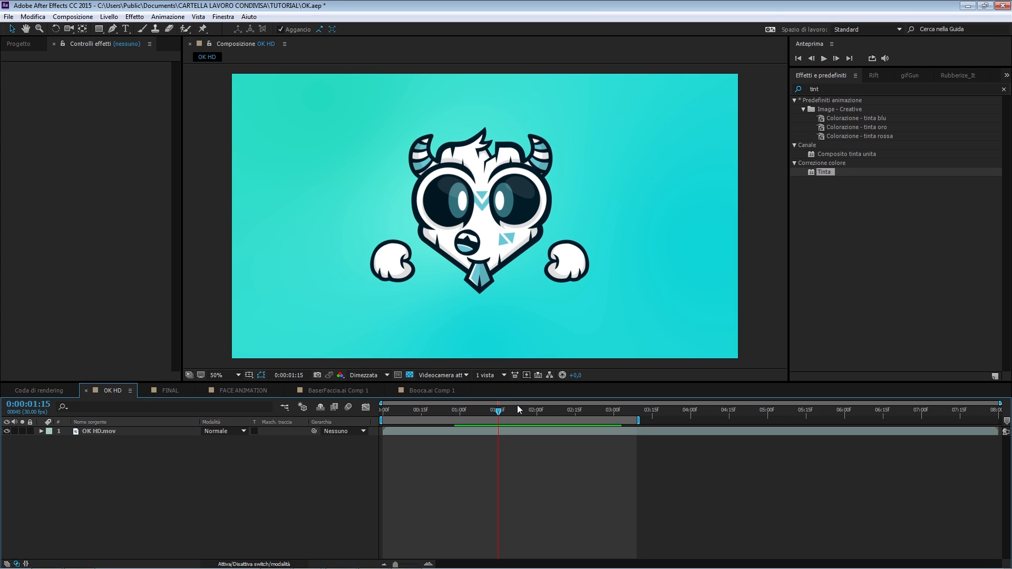
{"action": "left_click_drag", "start_coordinate": [499, 413], "coordinate": [604, 419]}
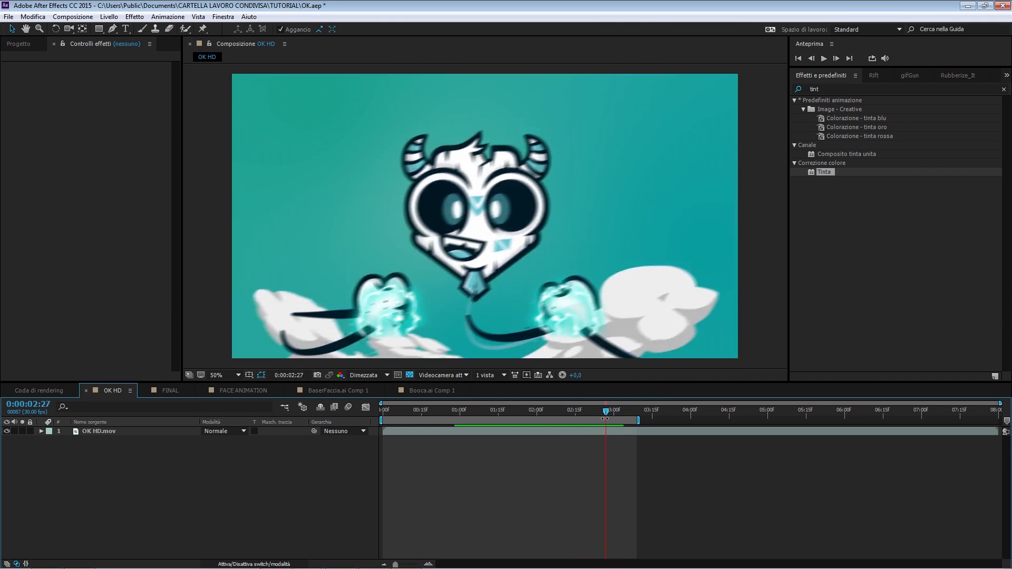